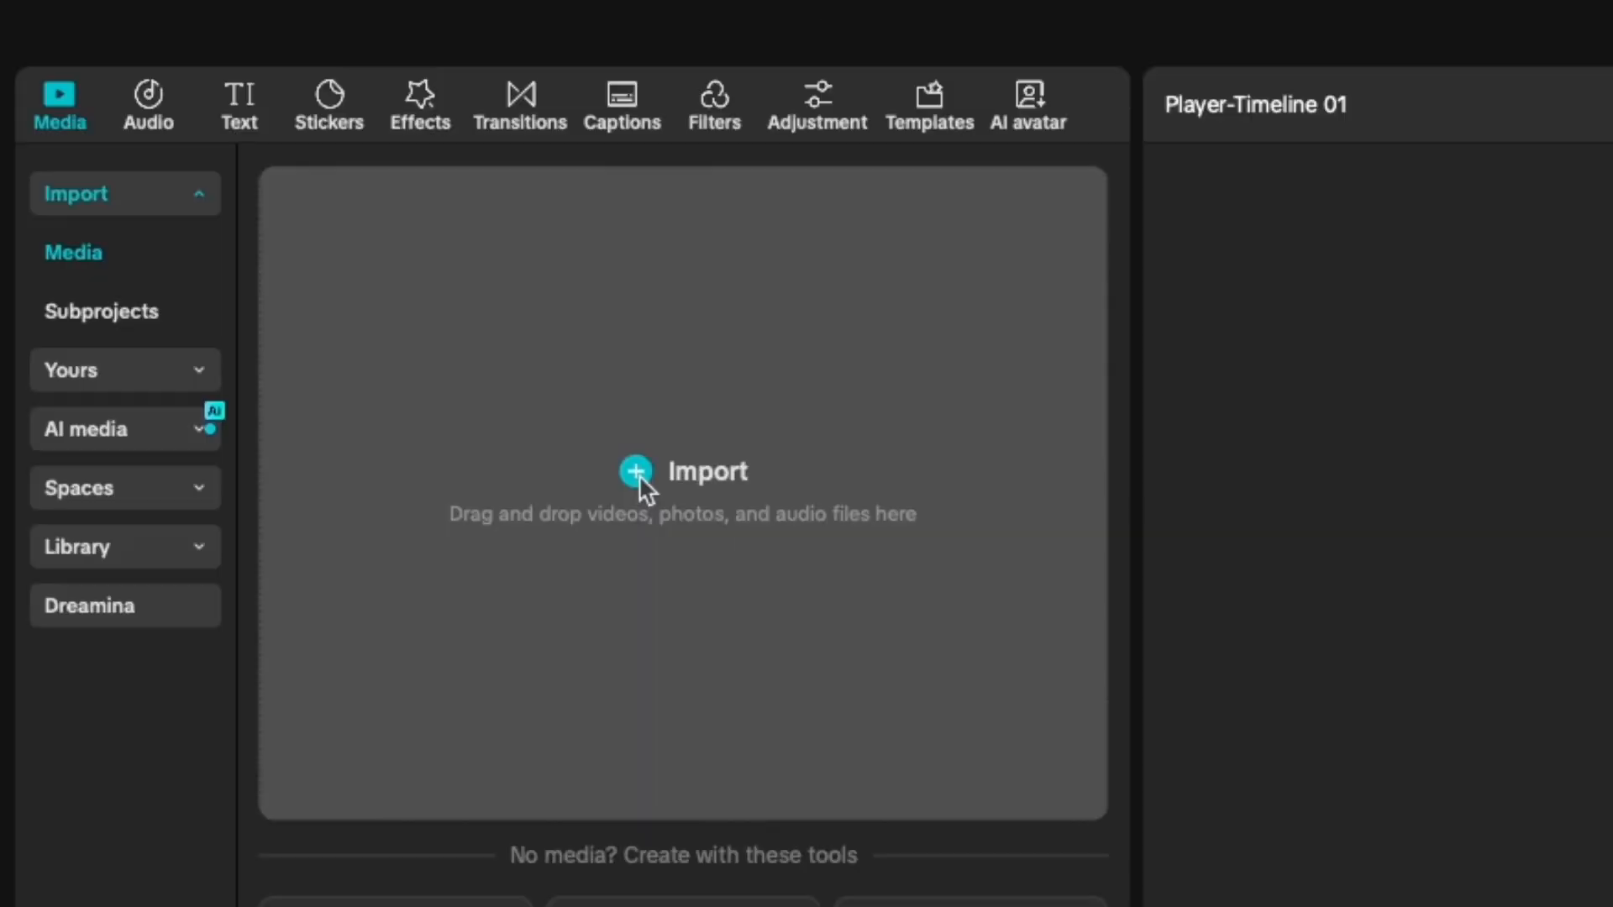
Step: Import the video MVI_0031.MP4 and add it to the timeline
click(292, 217)
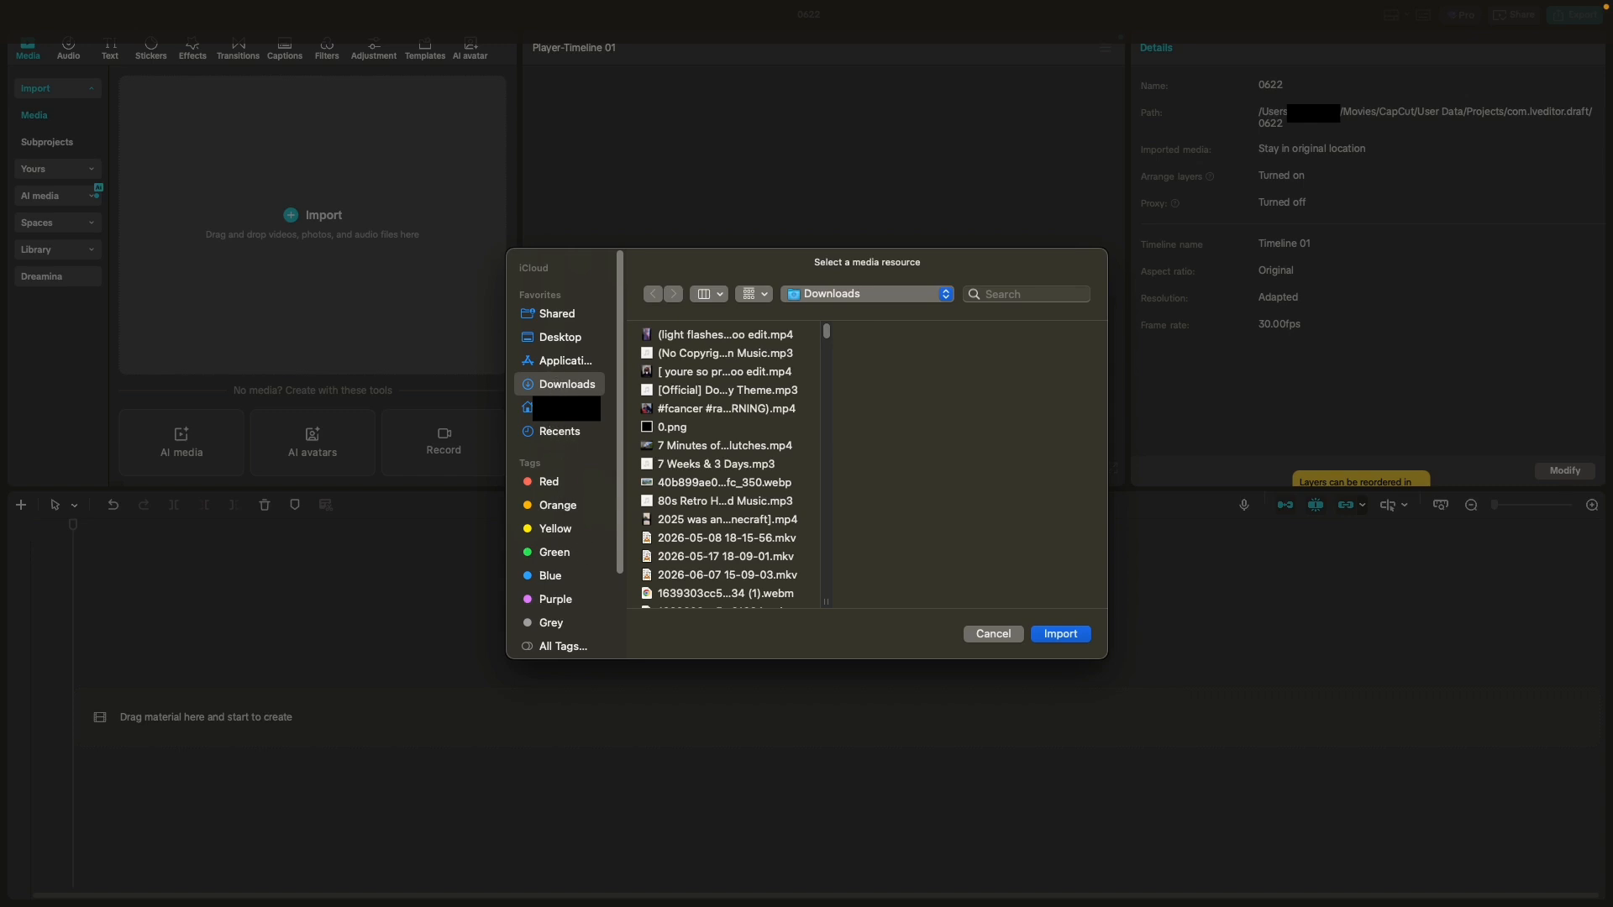
click(1027, 294)
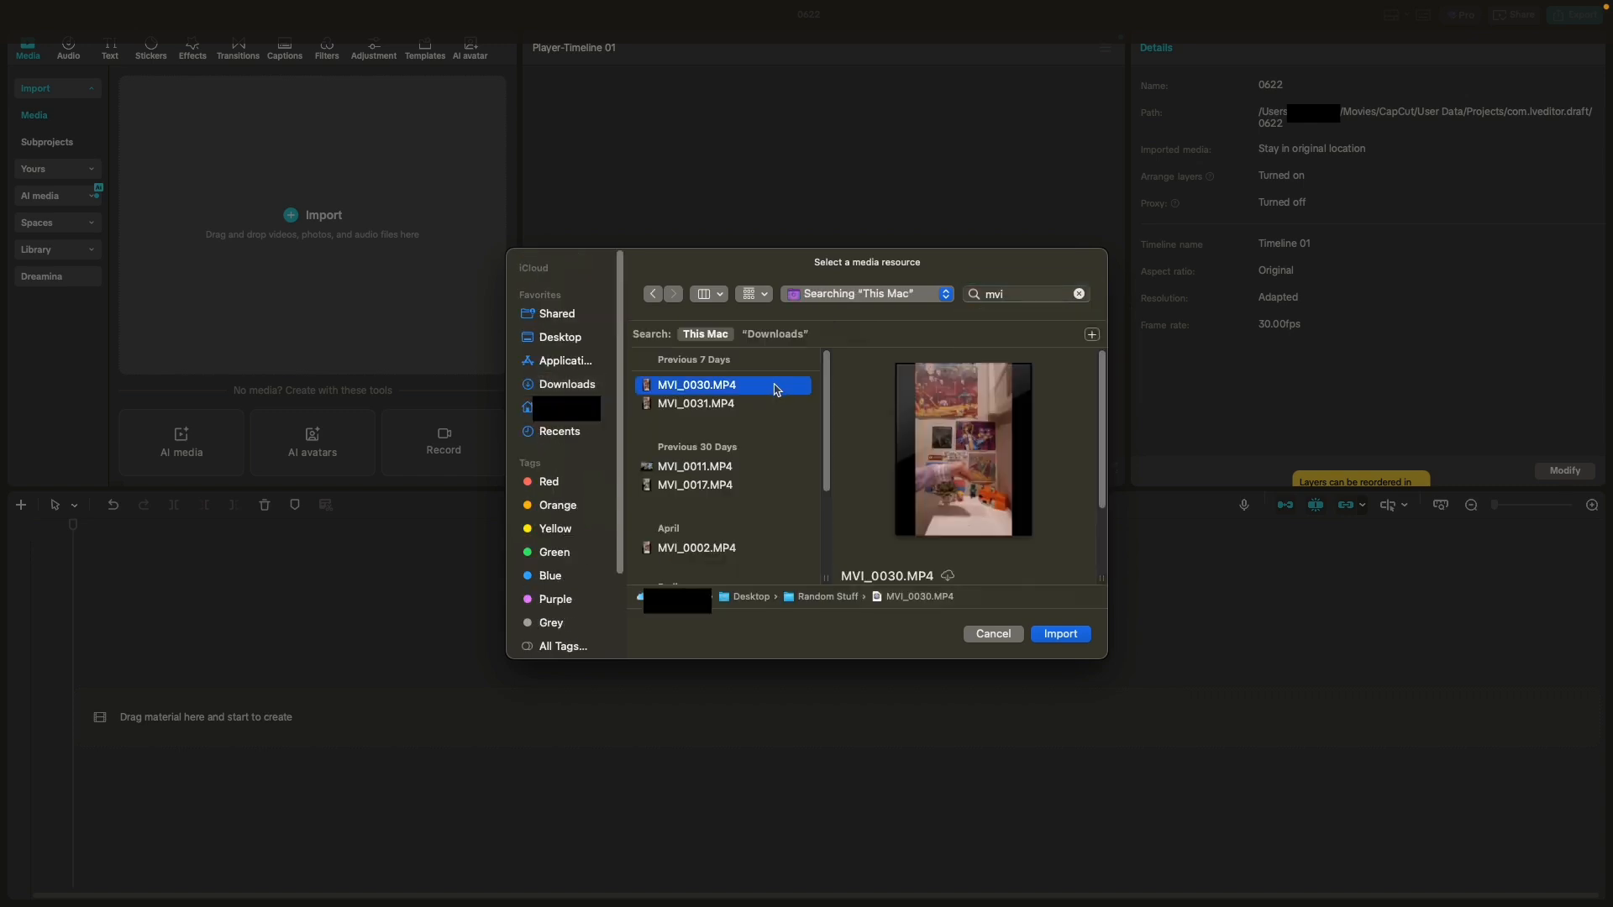
click(708, 403)
click(977, 456)
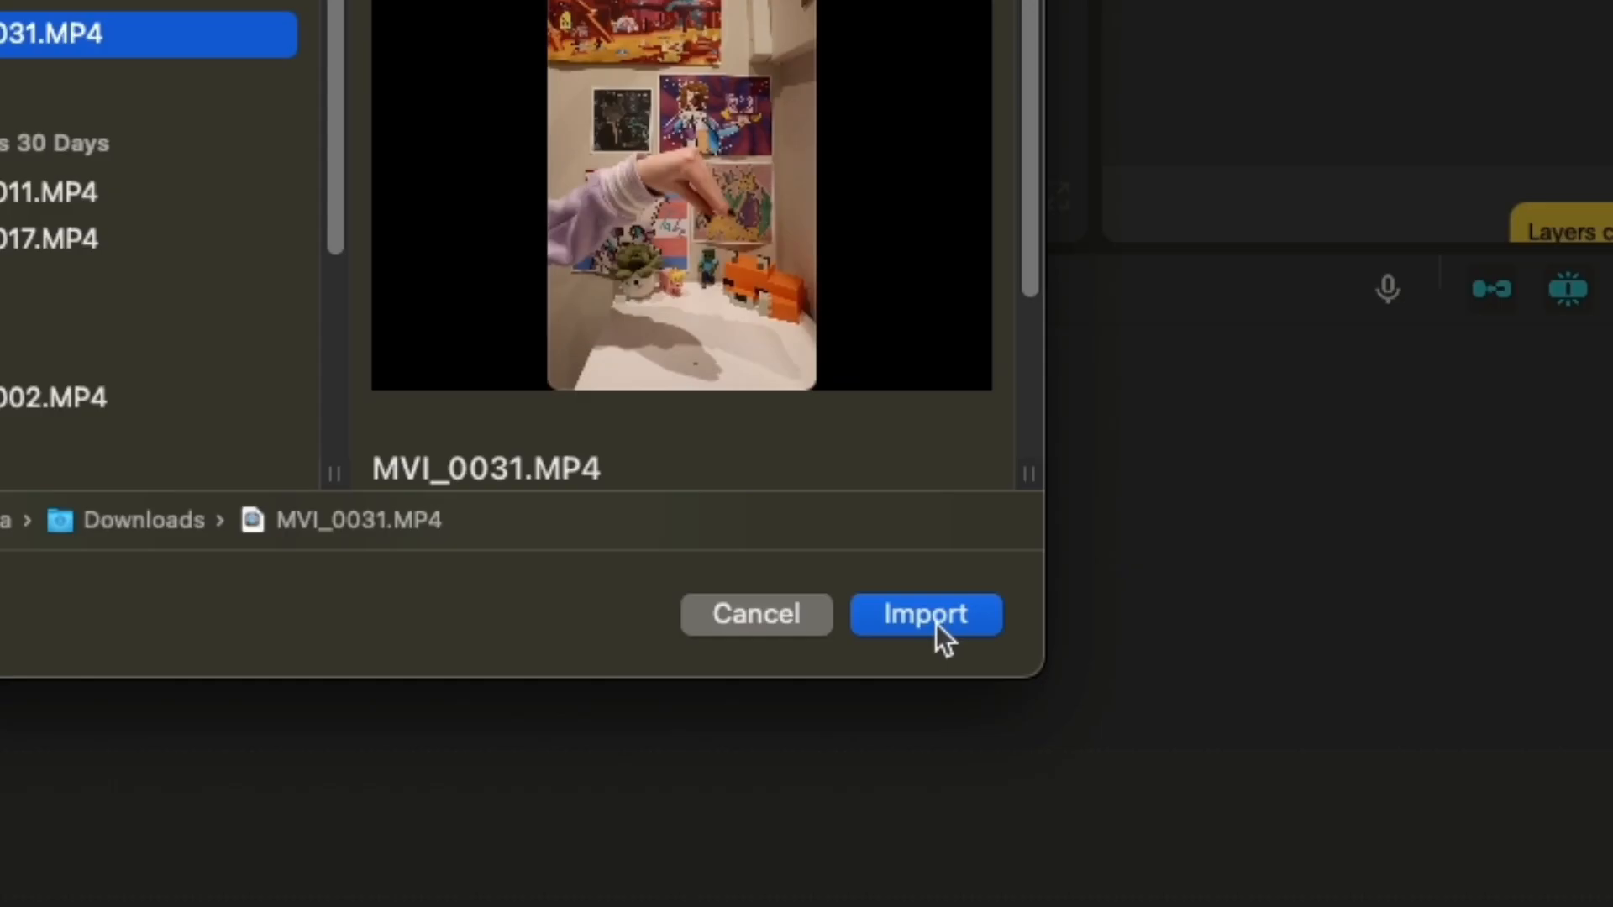
click(1065, 638)
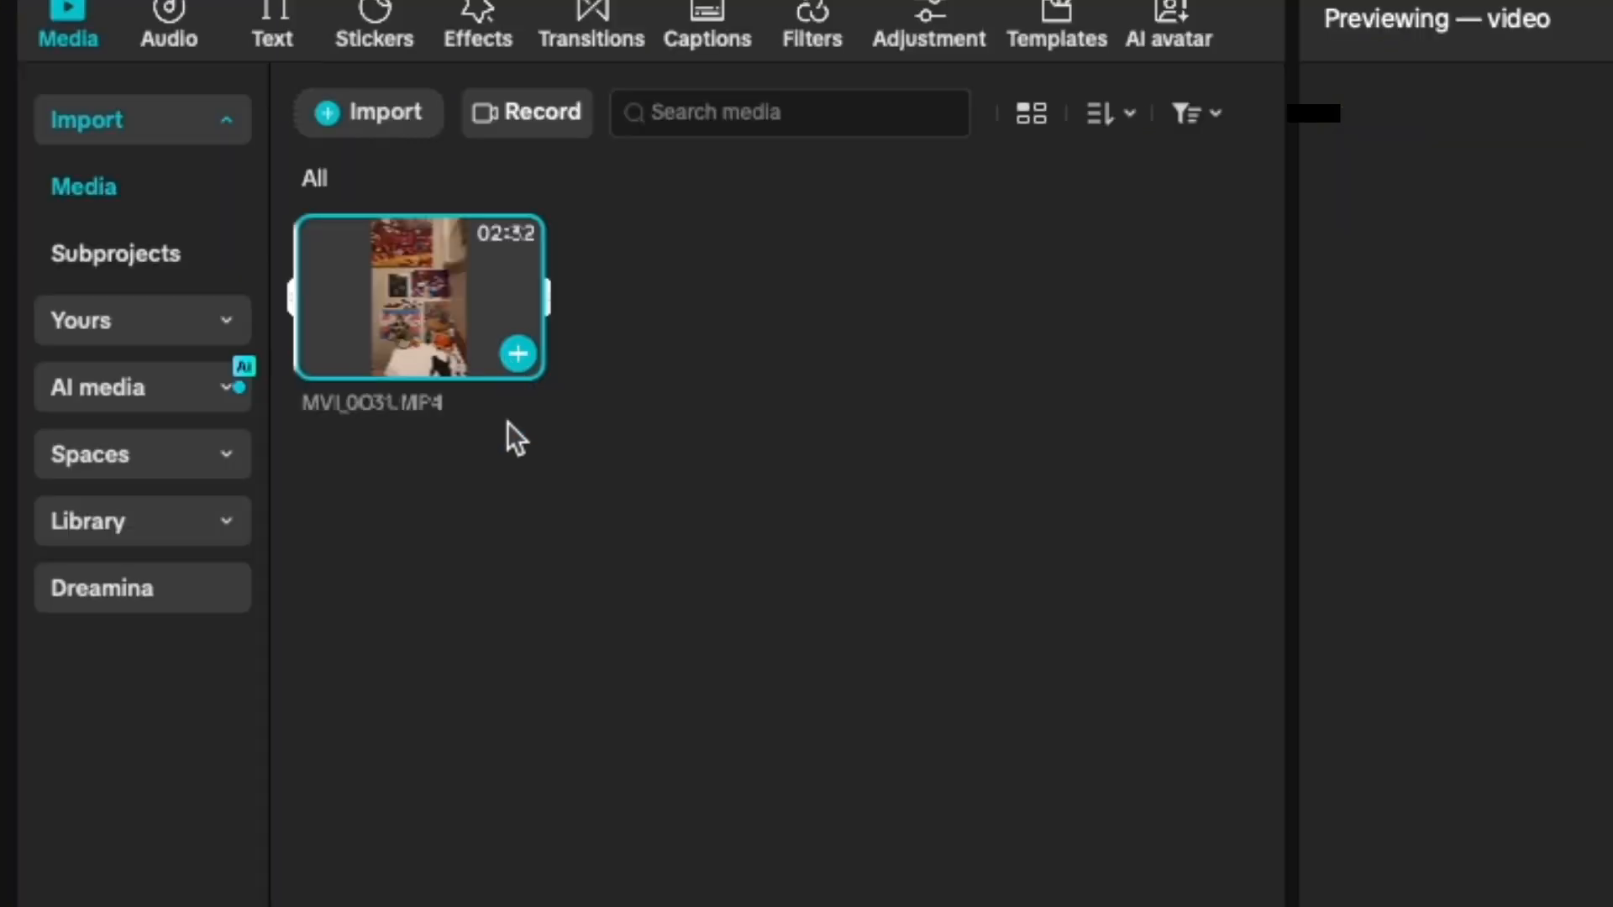
drag(496, 336, 241, 687)
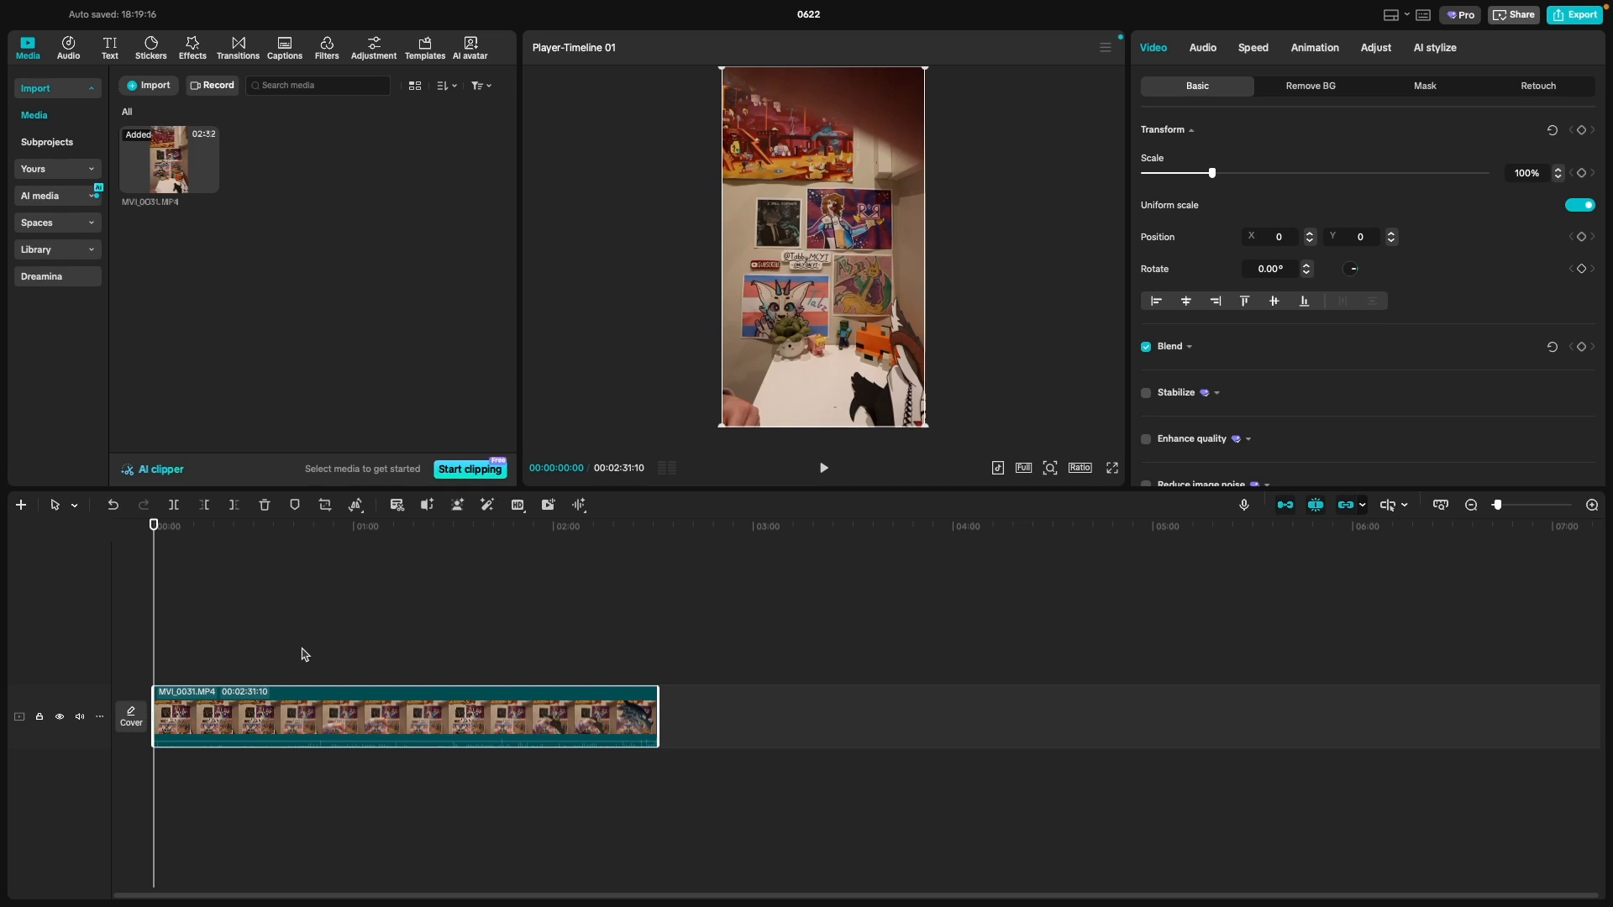
key(super+equal)
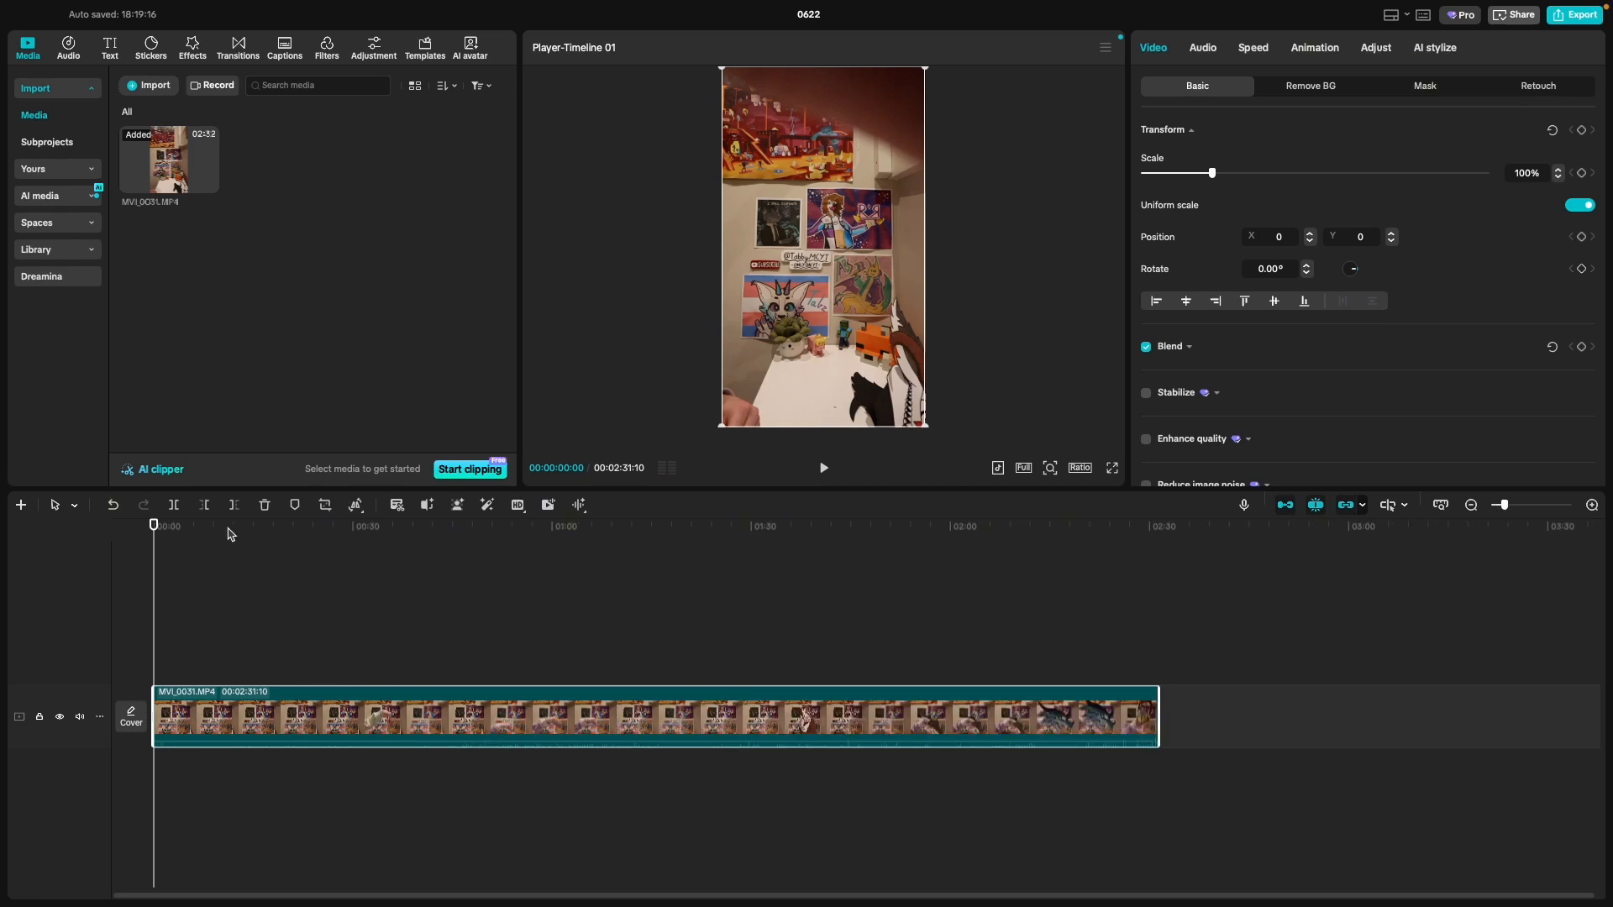
Step: Try splitting the clip at 00:00:11:21, and undo the split
click(232, 629)
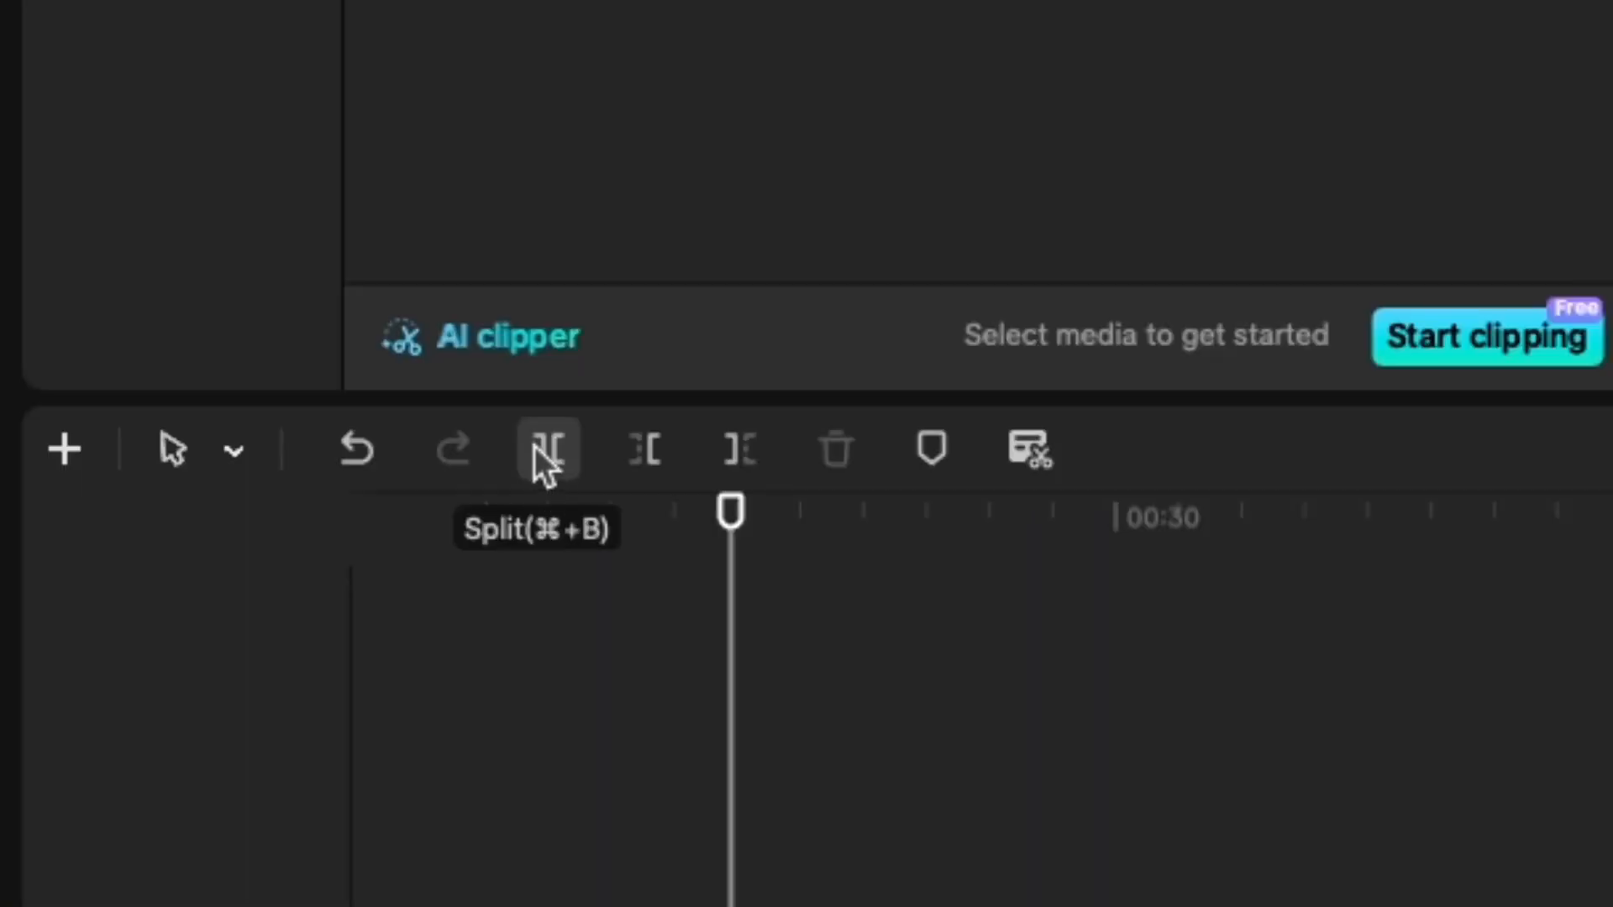
click(546, 451)
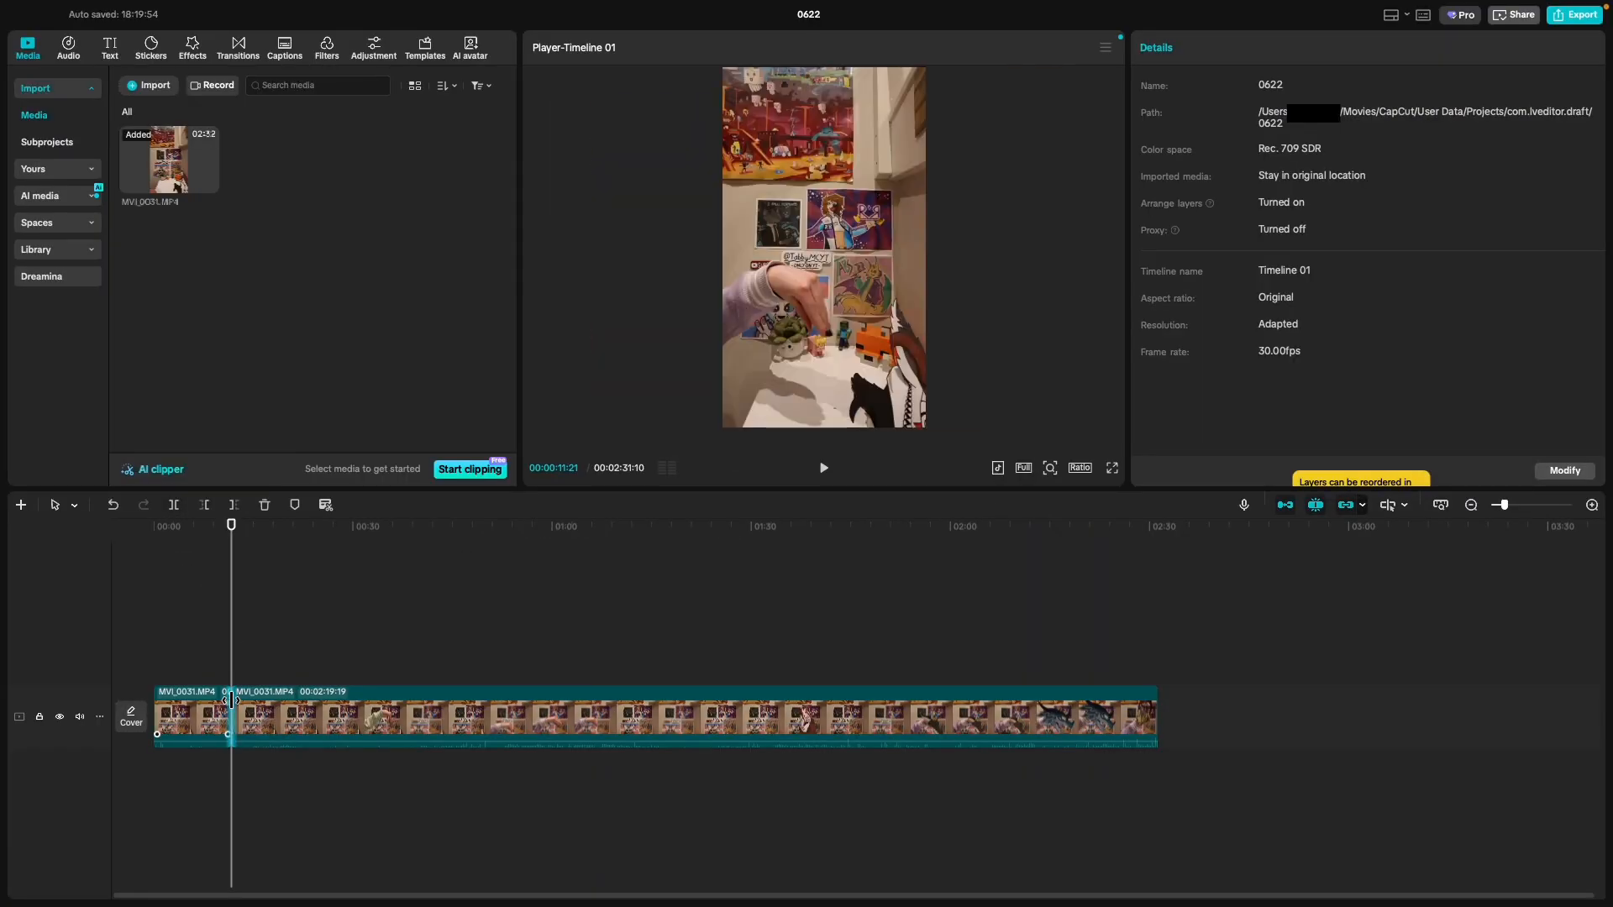
key(super+z)
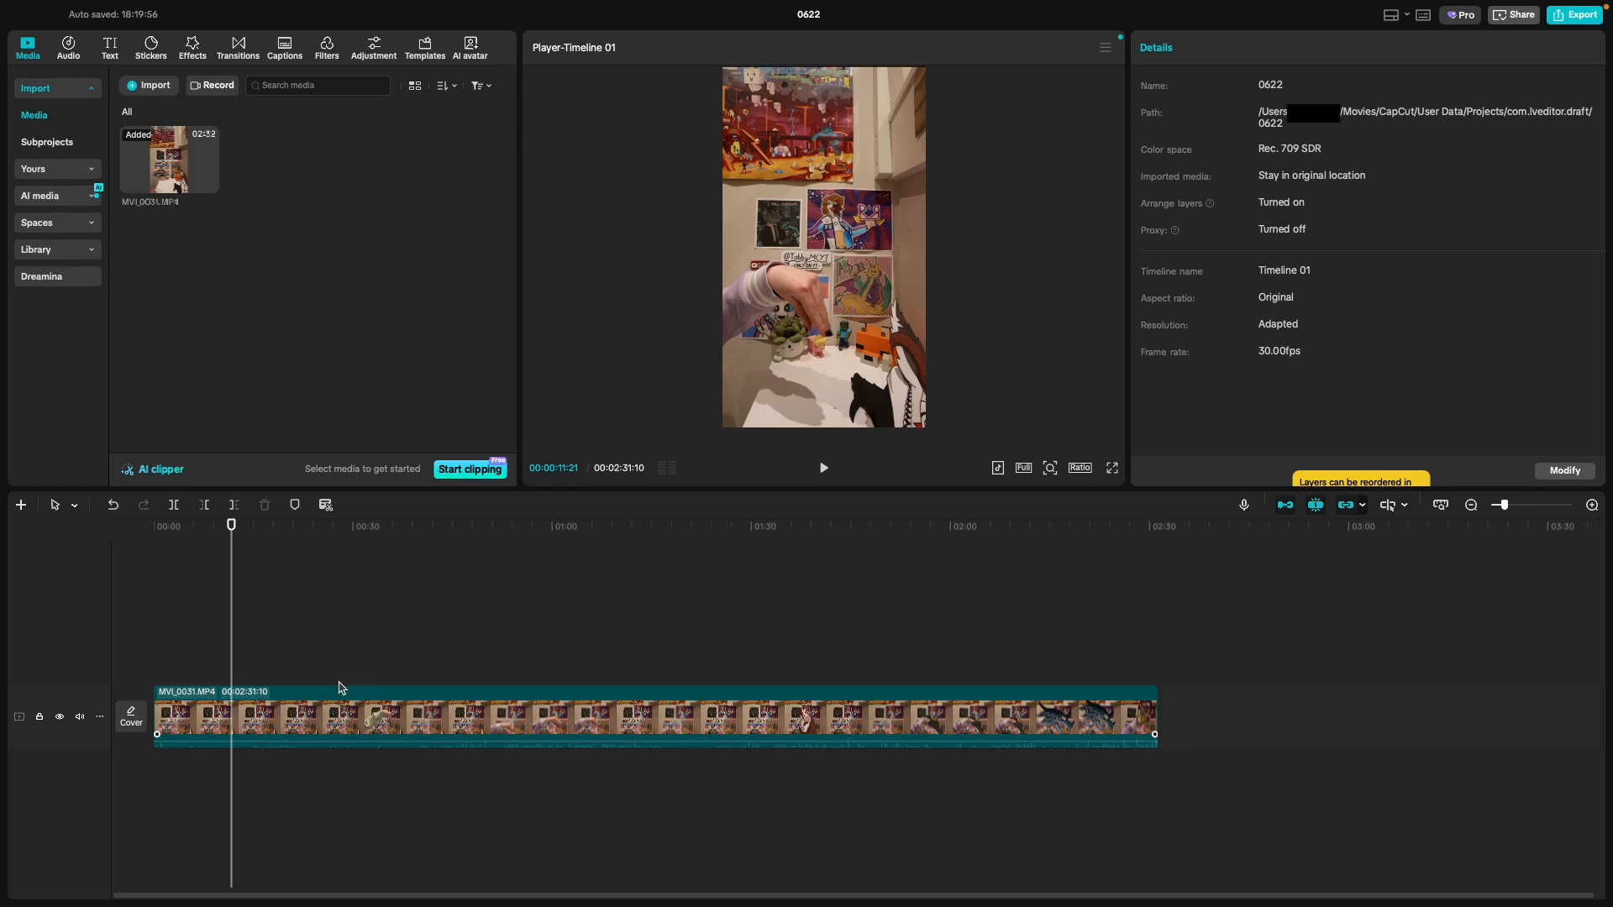
Step: Switch the timeline pointer between the Split and Select tools, moving the playhead in each mode
key(b)
click(300, 676)
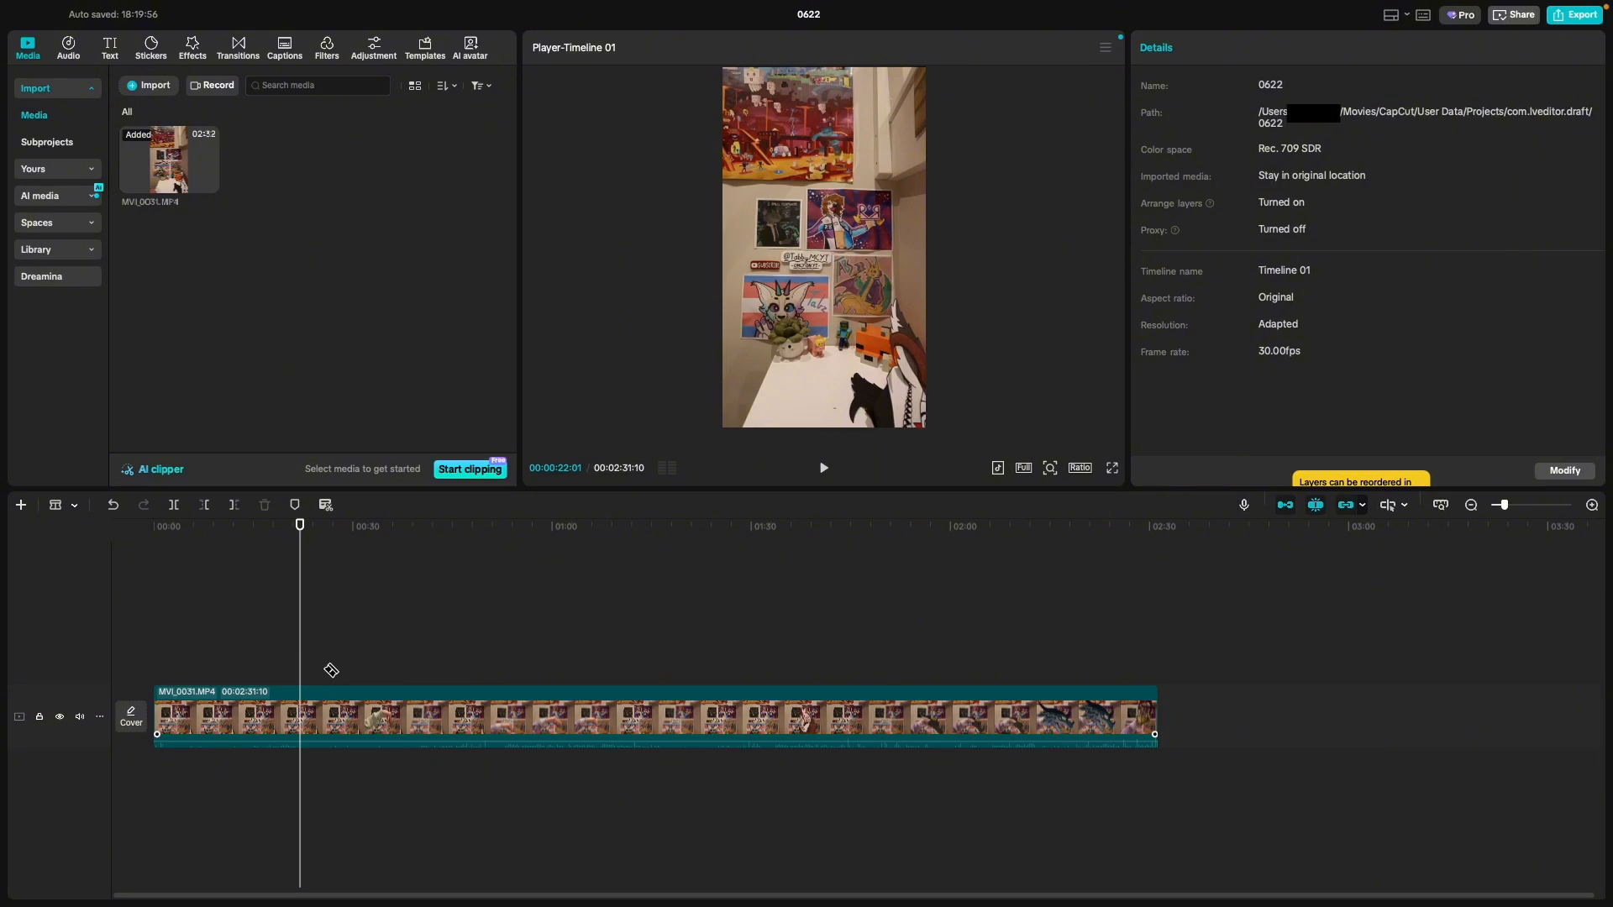
key(a)
click(337, 659)
key(b)
click(362, 668)
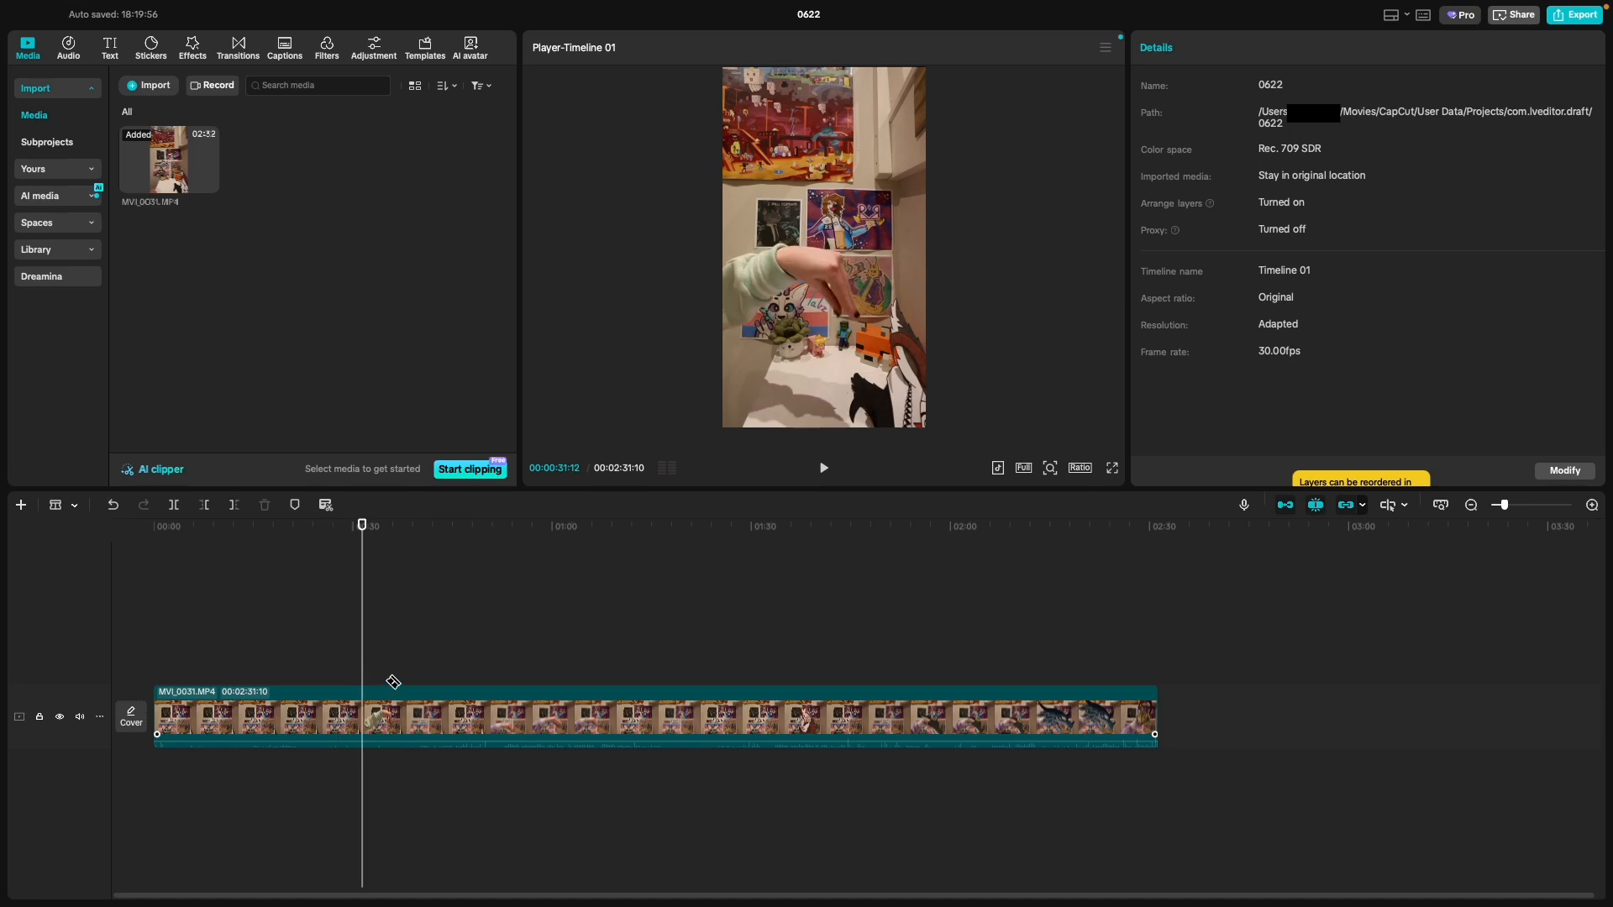
Step: Scrub through the first minute of the clip to examine where to cut, and return to the Select tool
click(384, 675)
click(440, 668)
click(468, 664)
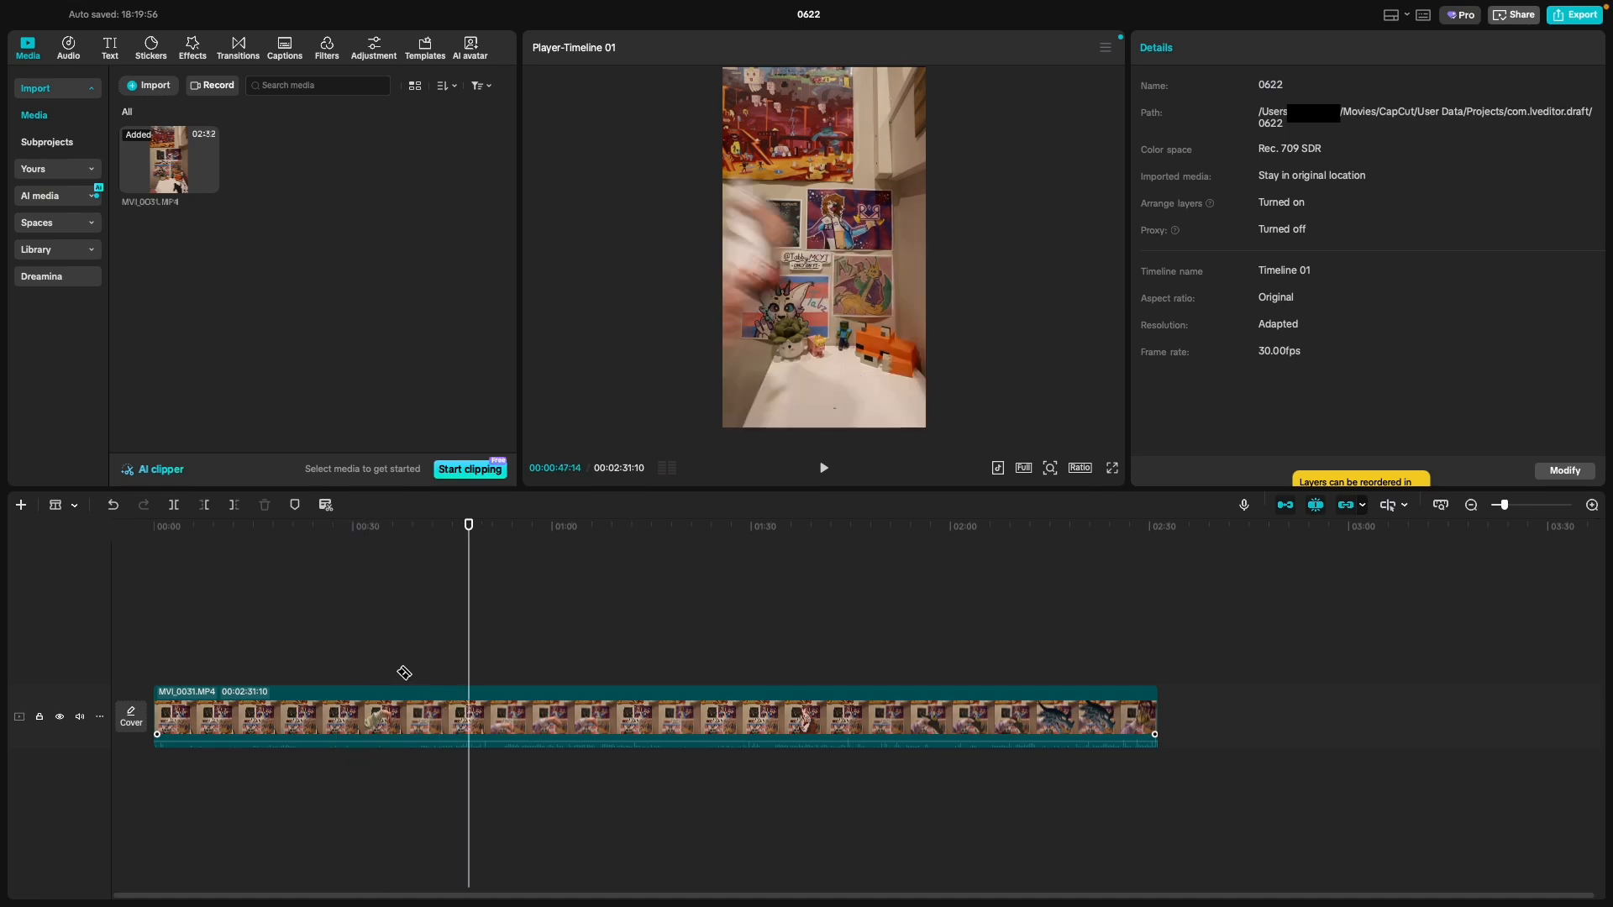
click(213, 654)
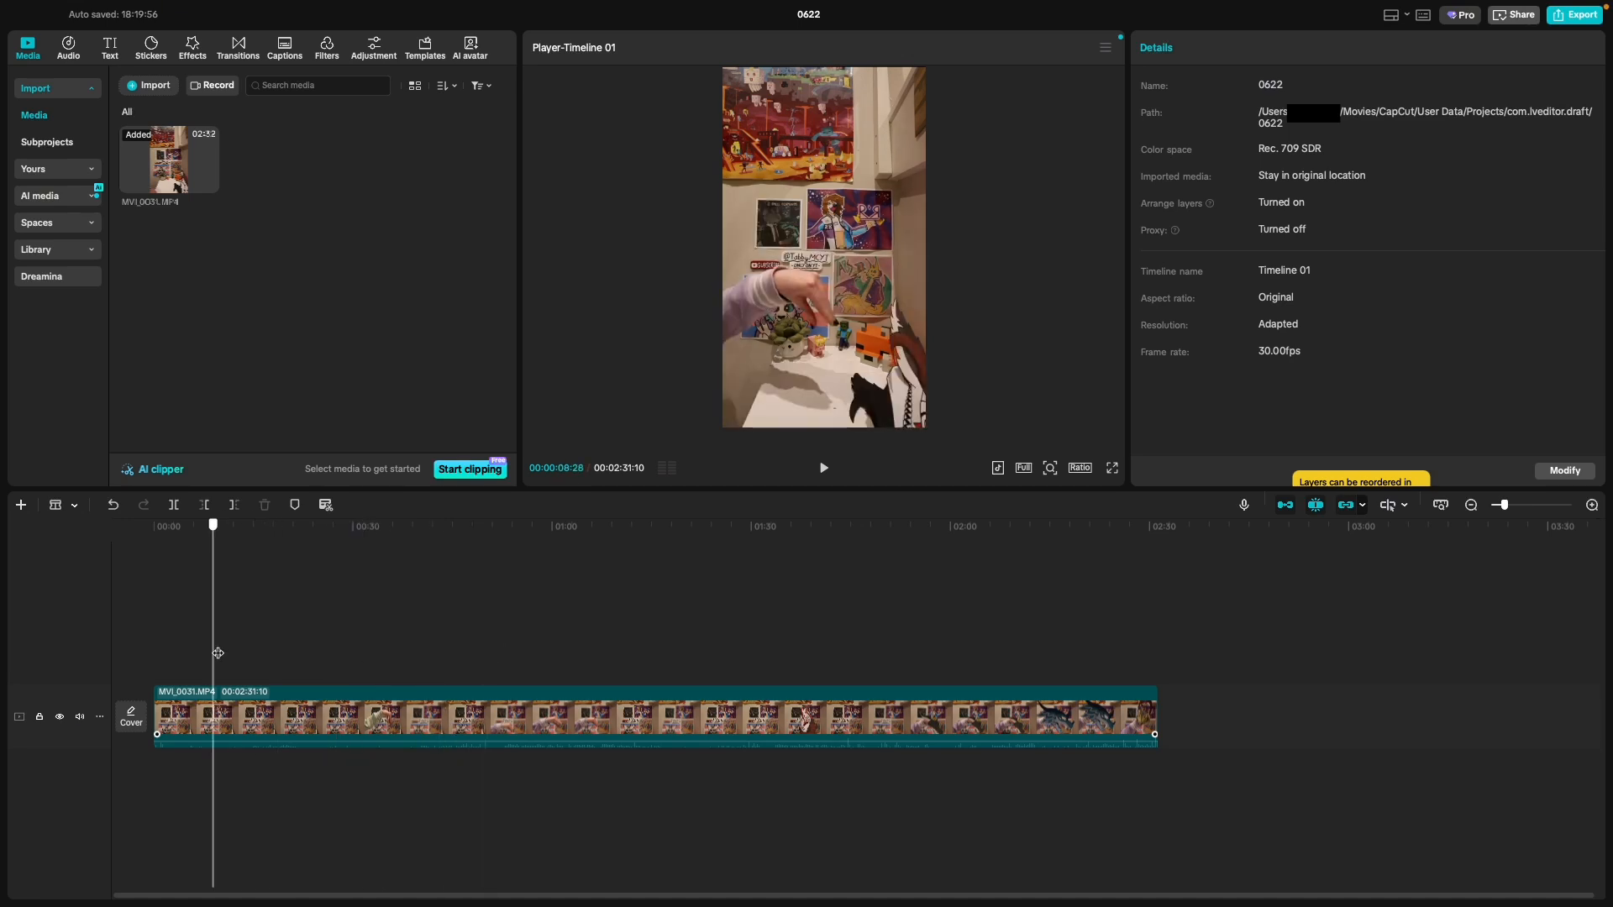
click(430, 668)
click(540, 677)
click(513, 679)
key(super+=)
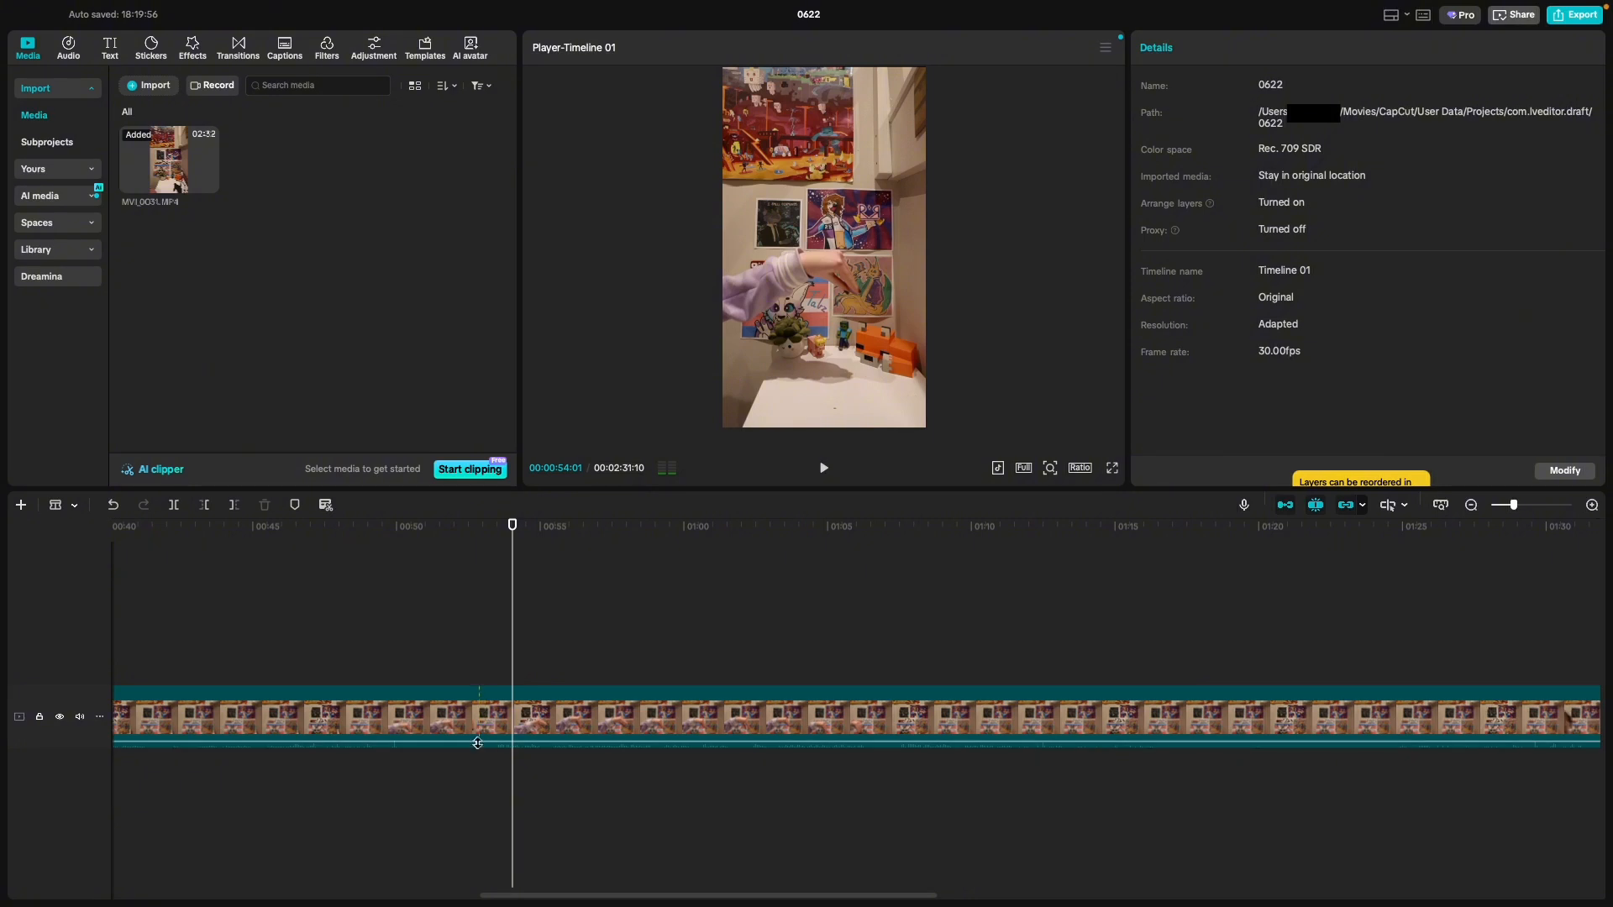
key(a)
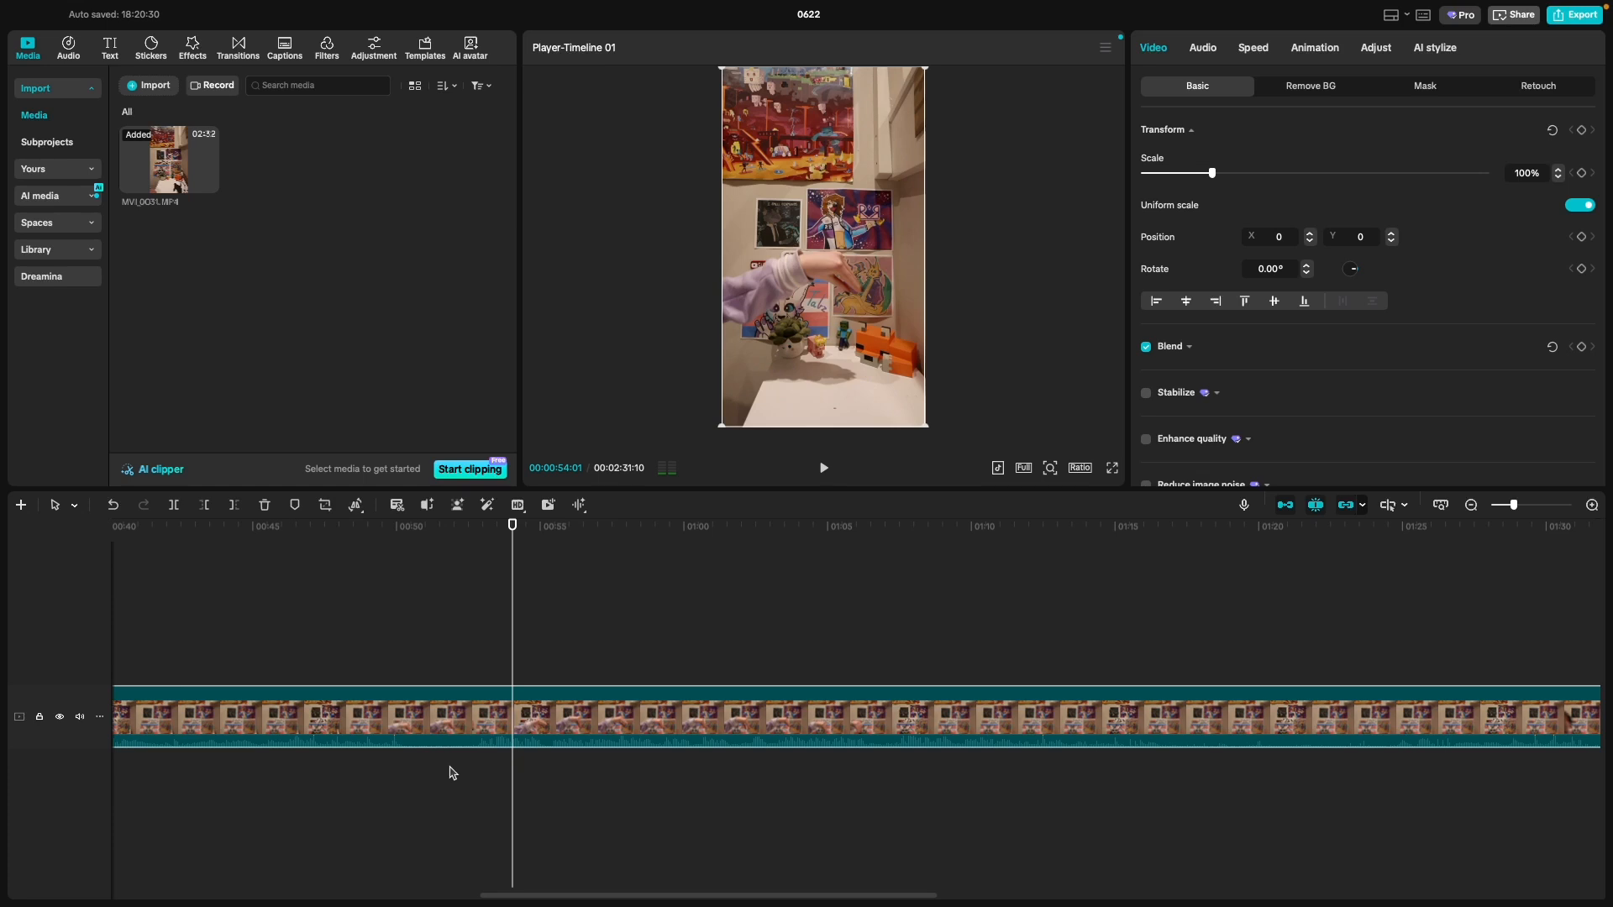
Step: Cut off the beginning of the clip up to 00:00:52:22
click(453, 652)
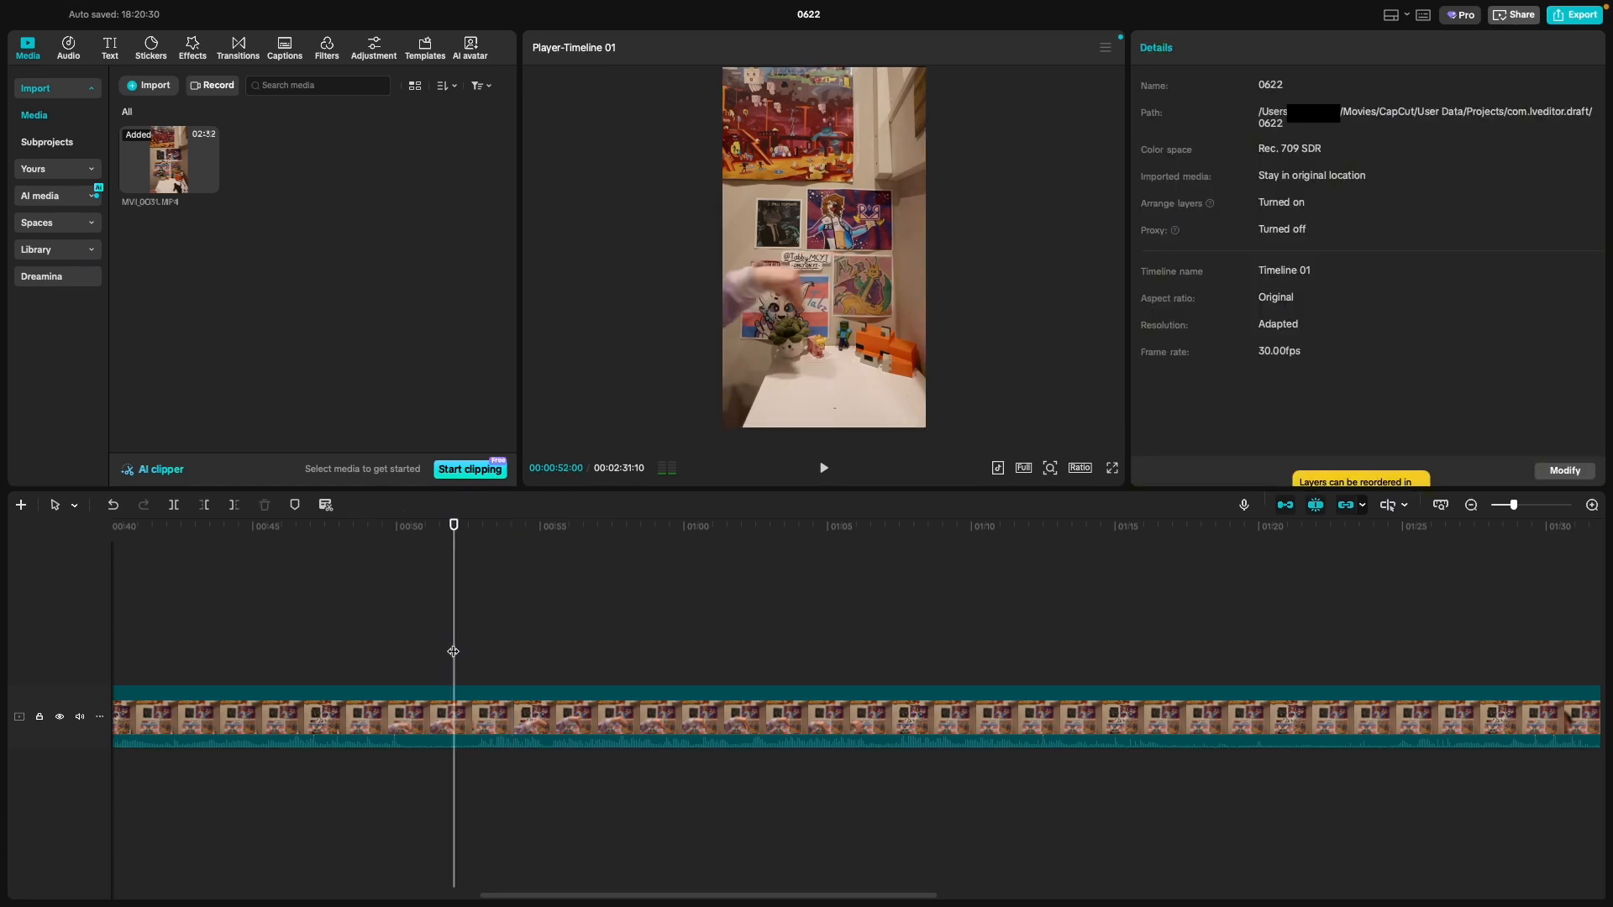
scroll(453, 651, down, 5)
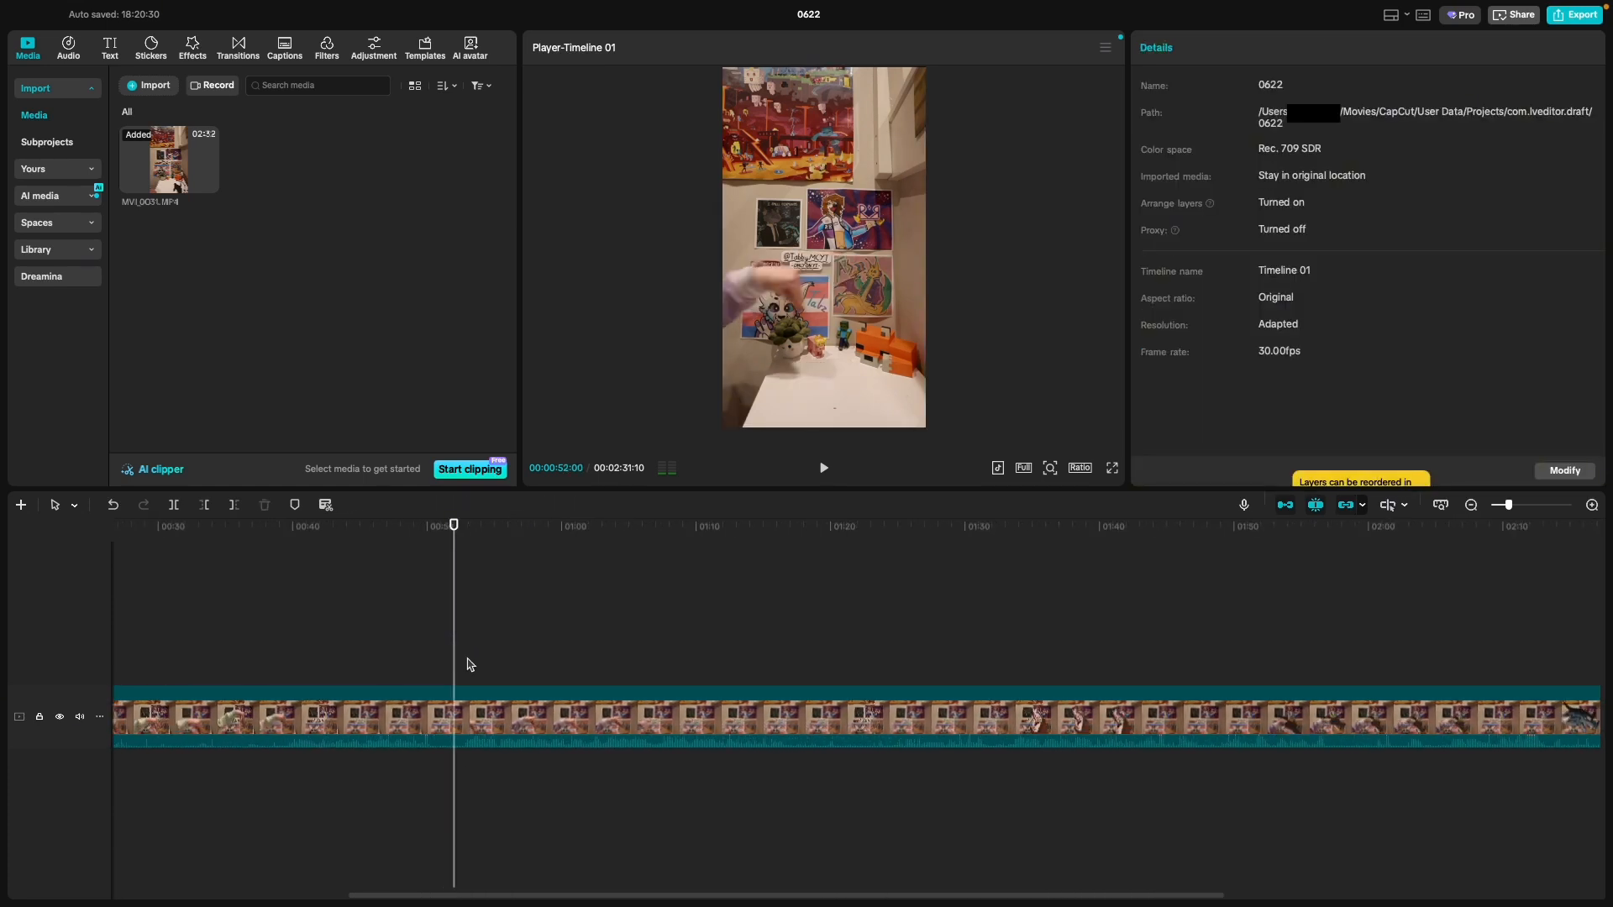
scroll(471, 664, down, 3)
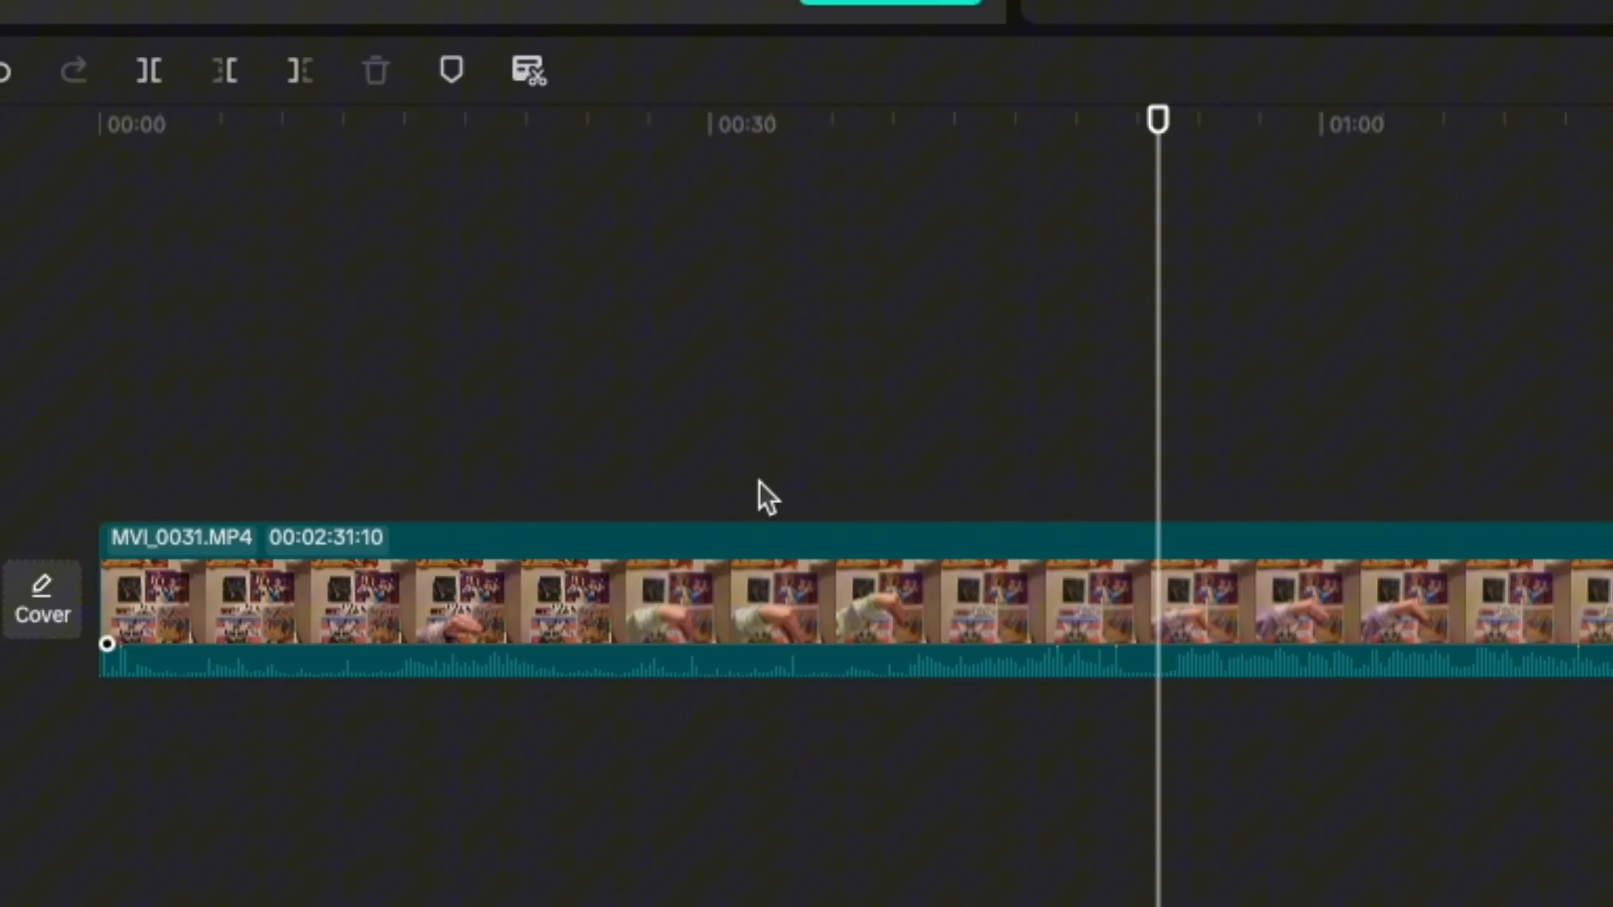
click(704, 472)
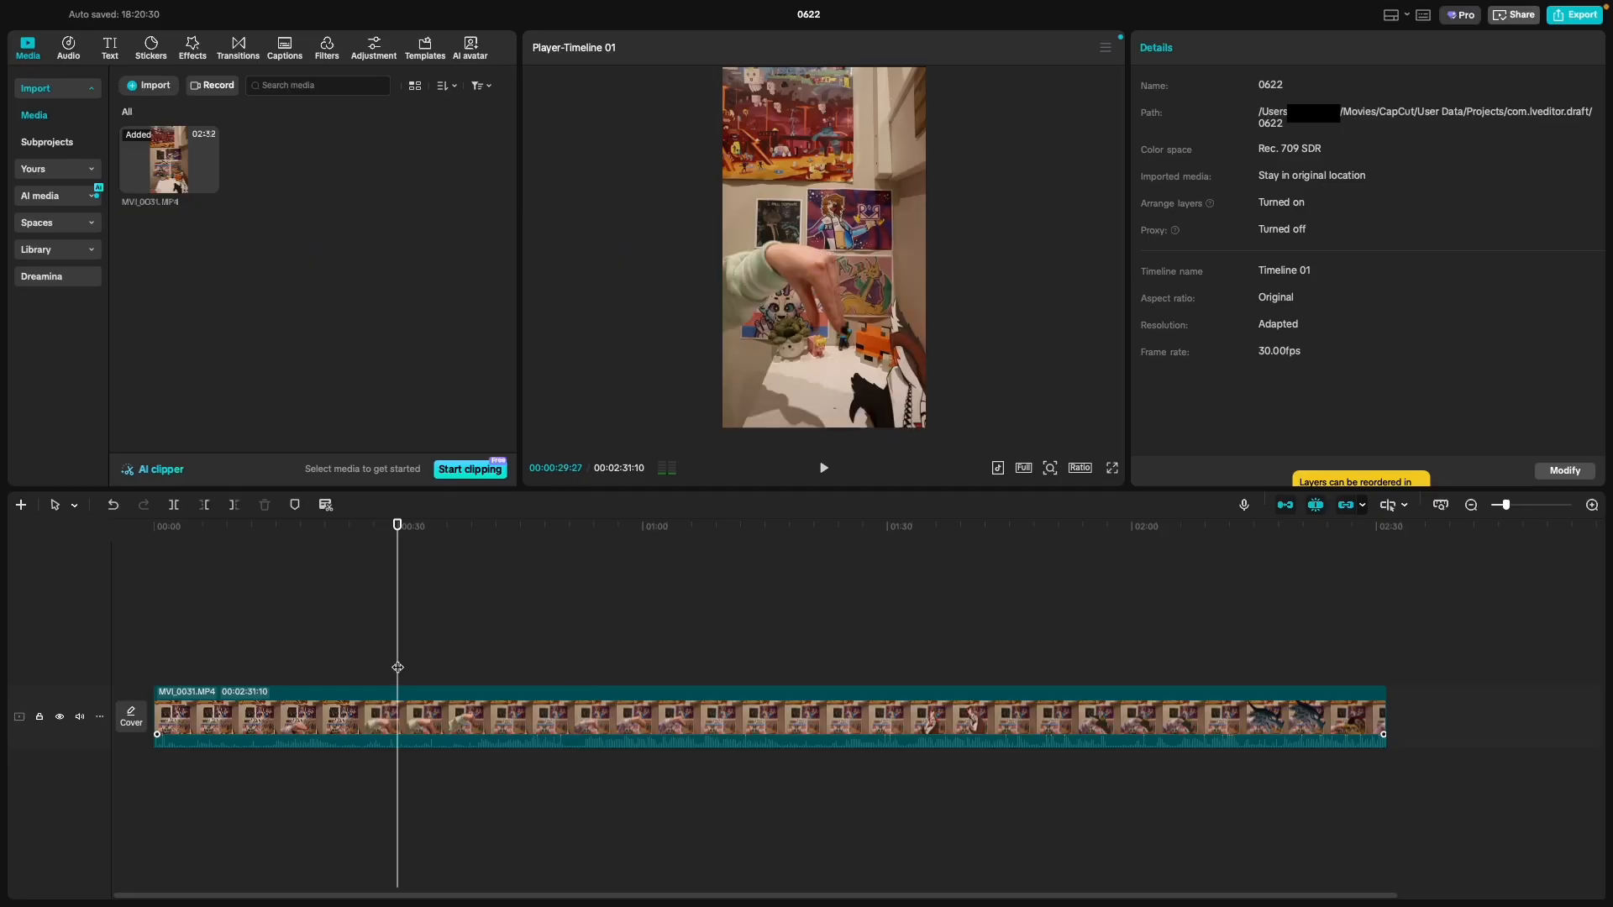
drag(703, 473, 740, 472)
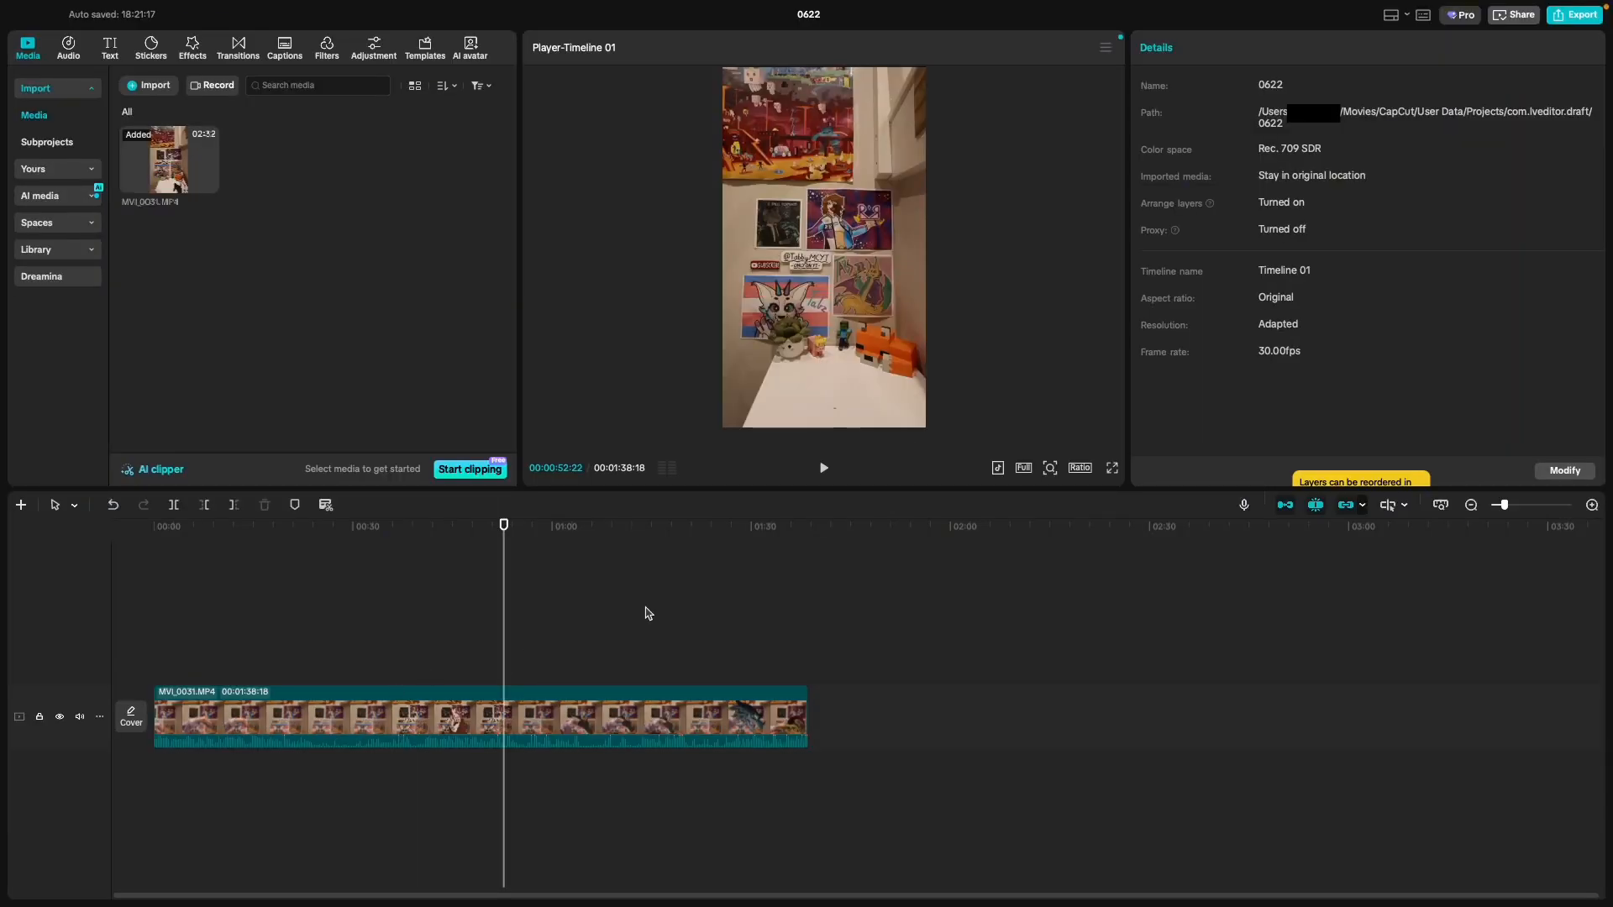
Step: Trim the end of the clip so that it finishes at 00:01:36:28
drag(649, 612, 806, 621)
scroll(903, 652, up, 3)
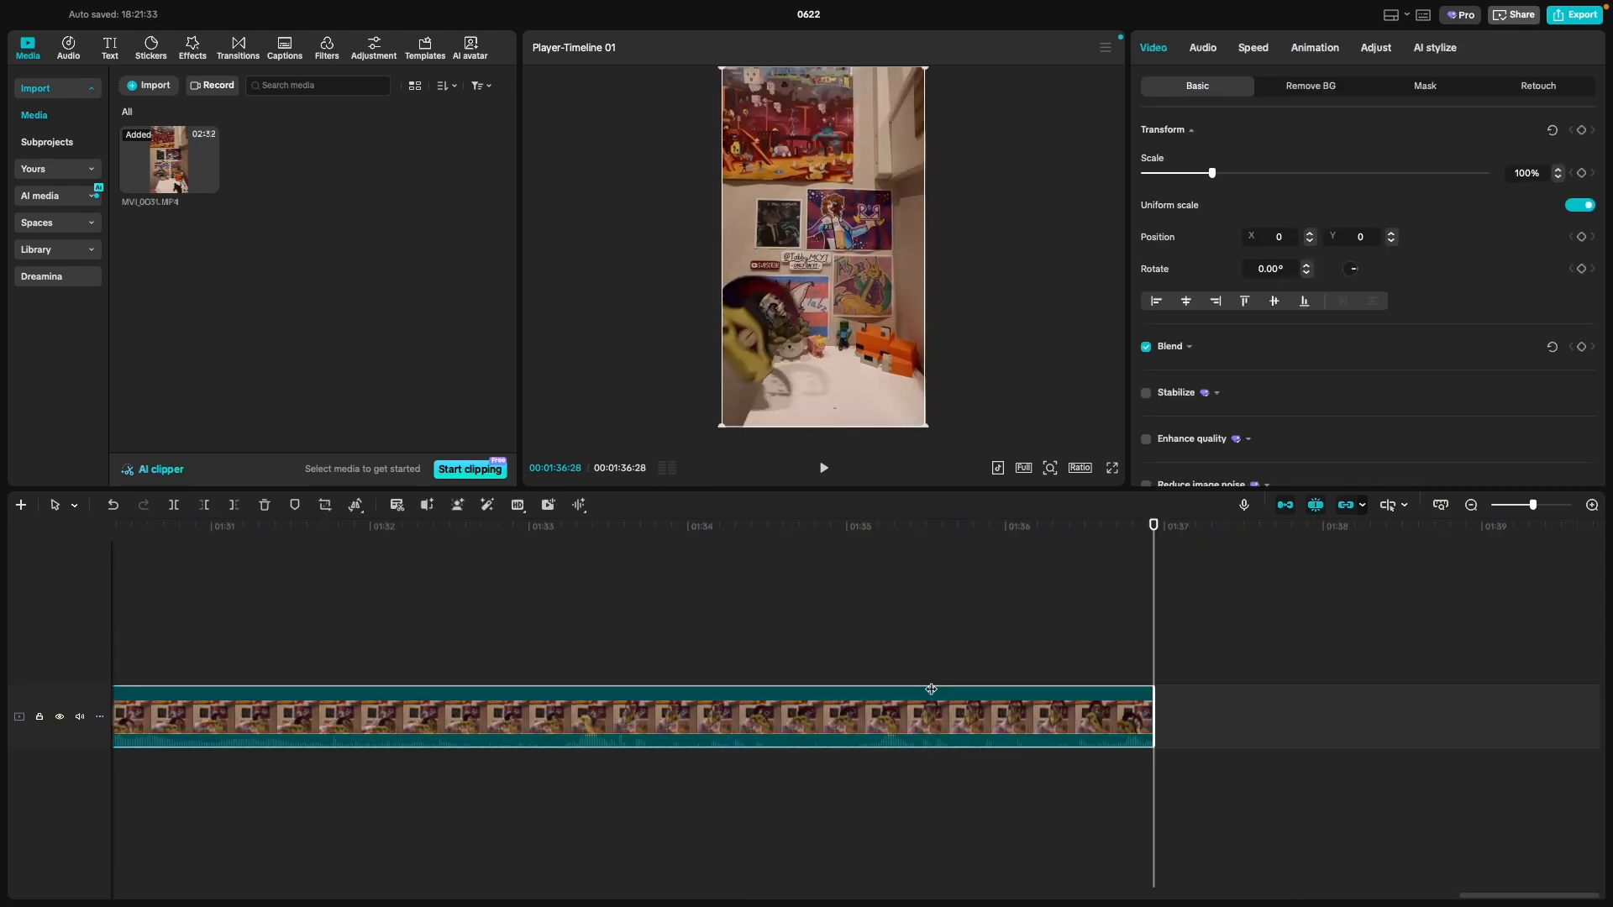
scroll(1020, 807, down, 3)
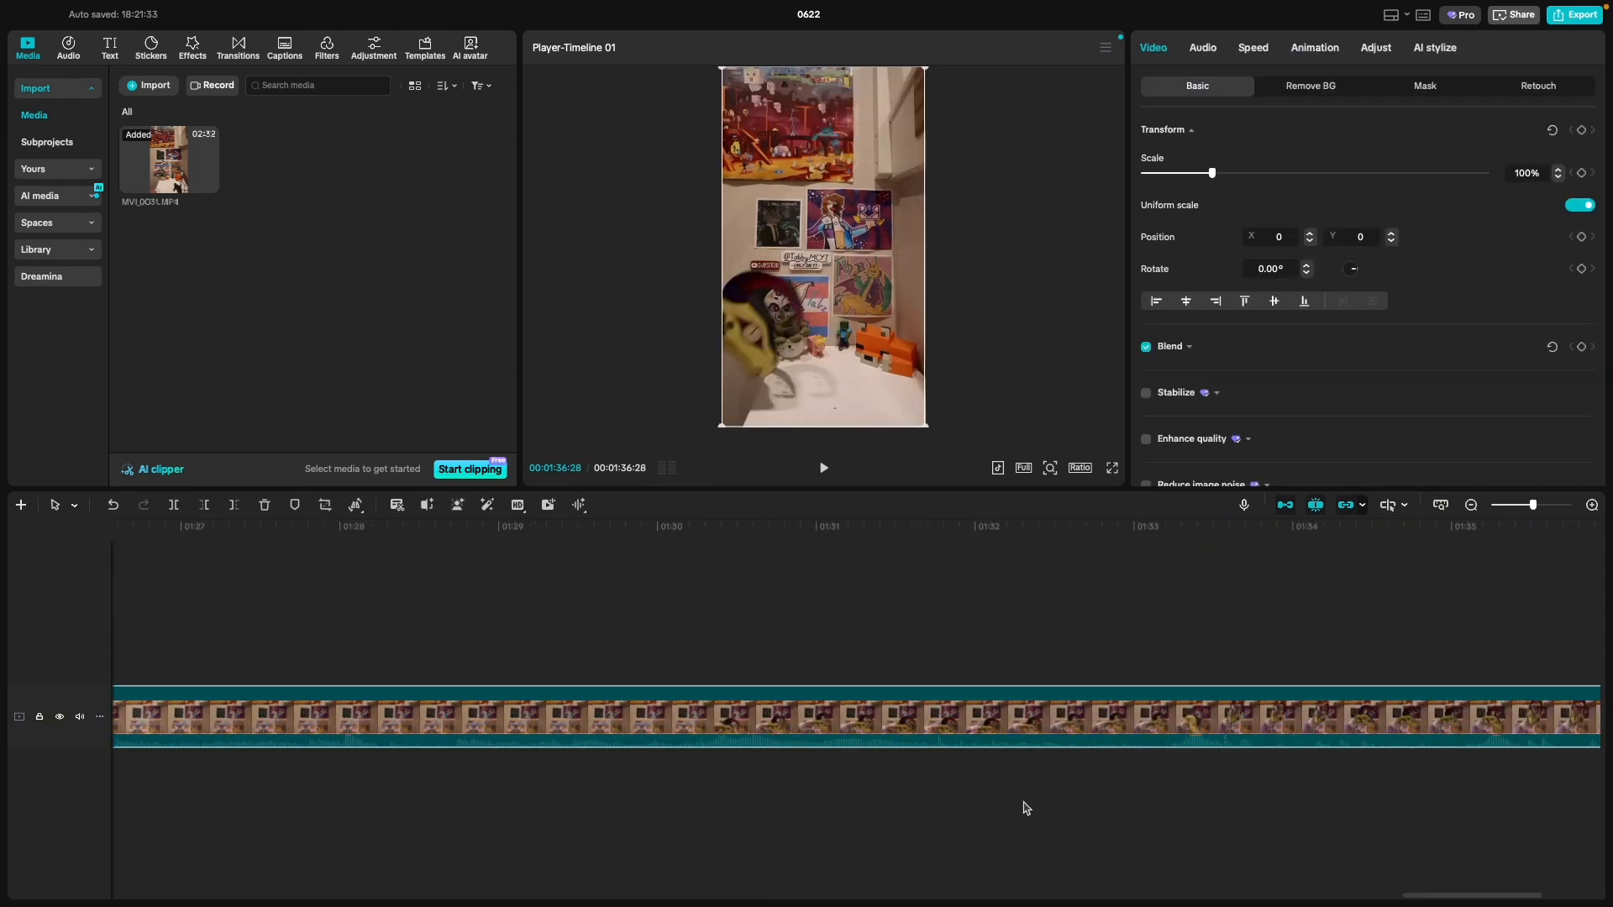
scroll(1025, 812, down, 5)
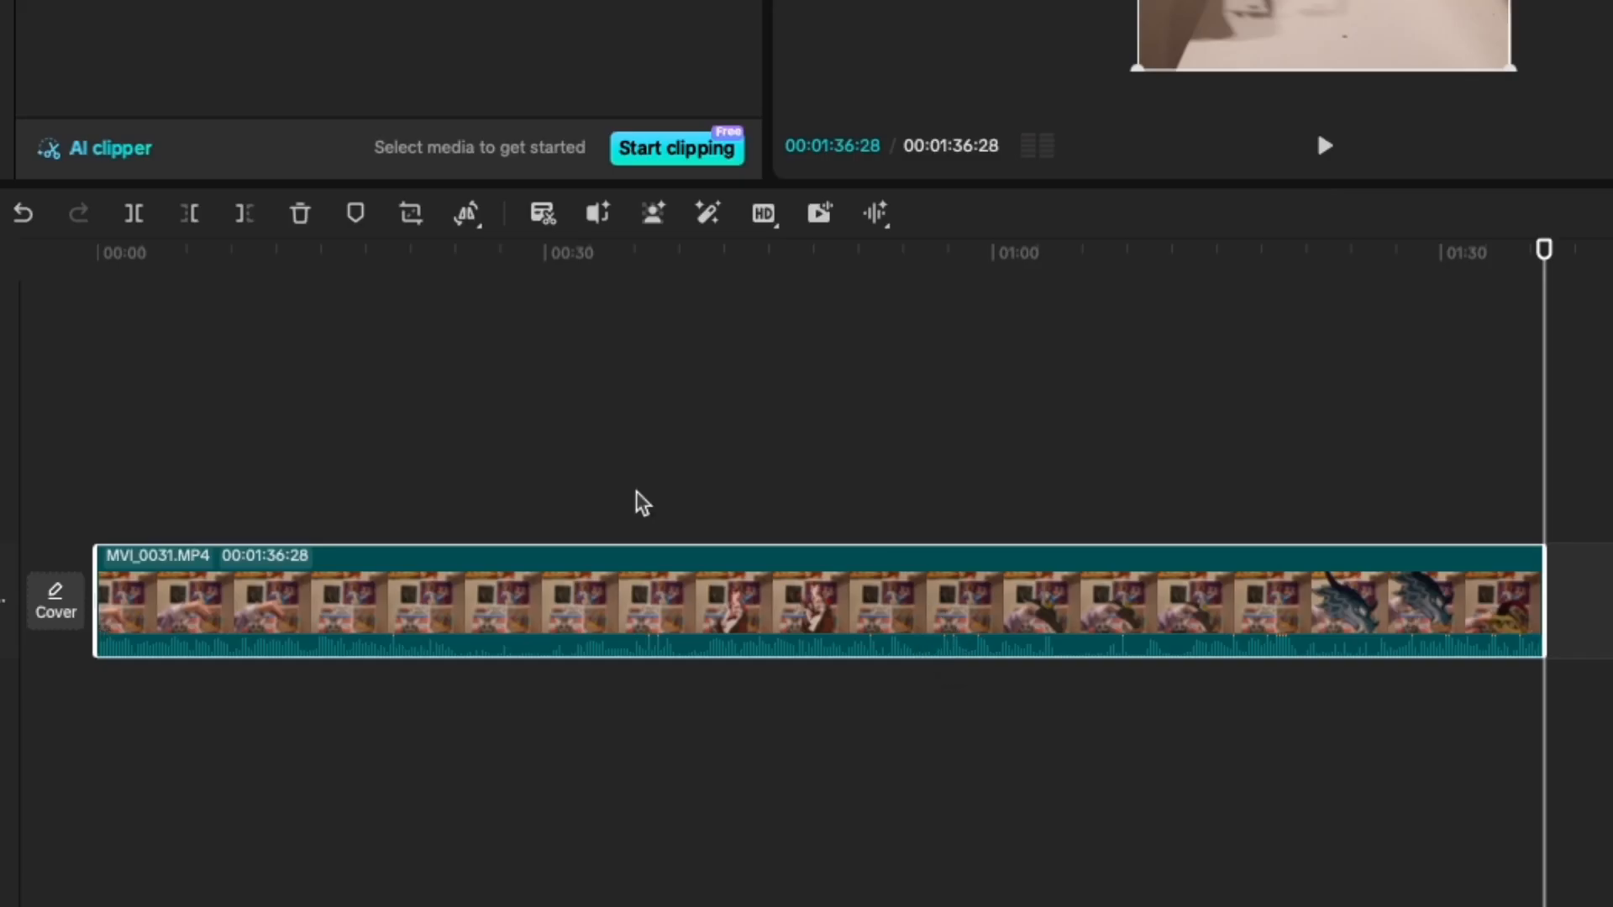
Step: Set the clip's saturation to 5 and enlarge the picture slightly so that it extends past the frame edges
click(181, 647)
drag(181, 647, 145, 651)
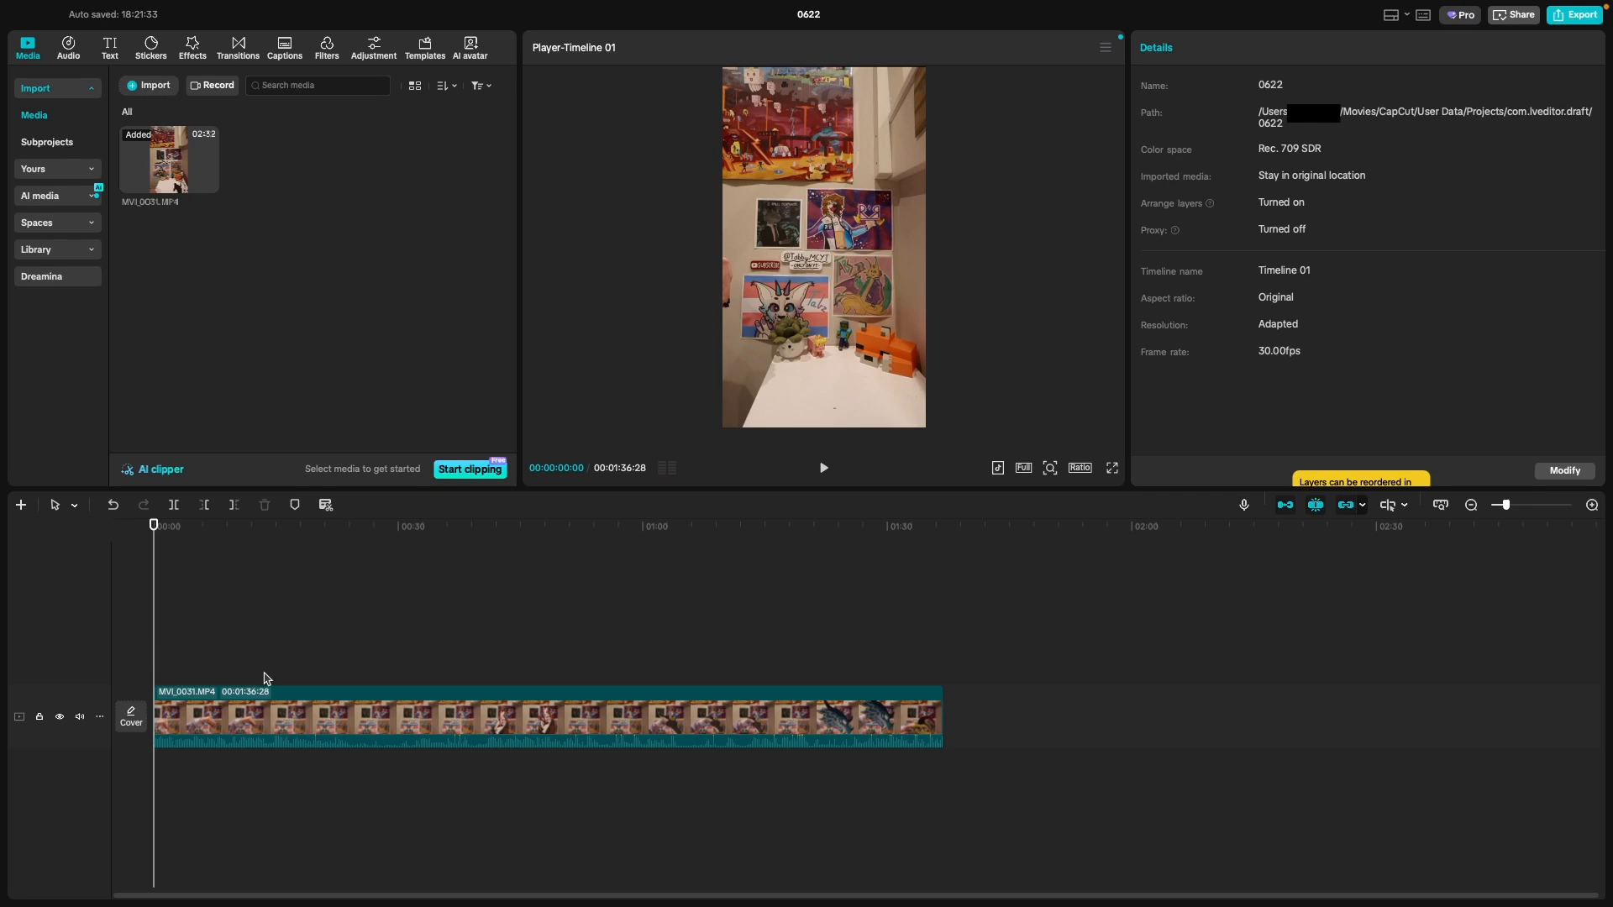
click(260, 730)
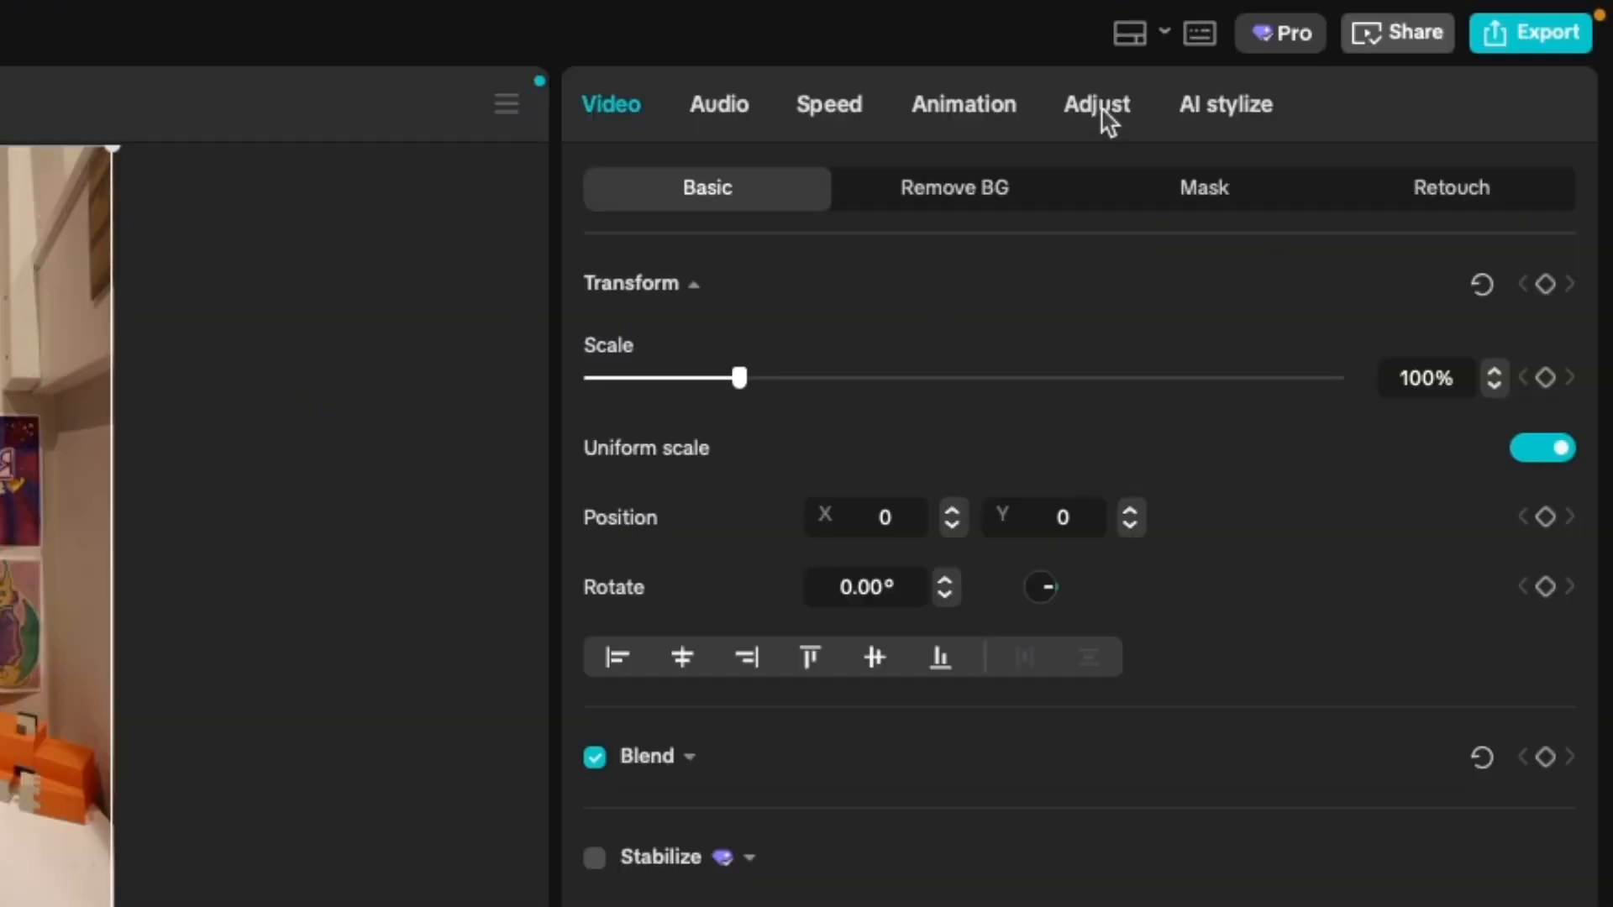
click(1375, 48)
scroll(1278, 354, down, 5)
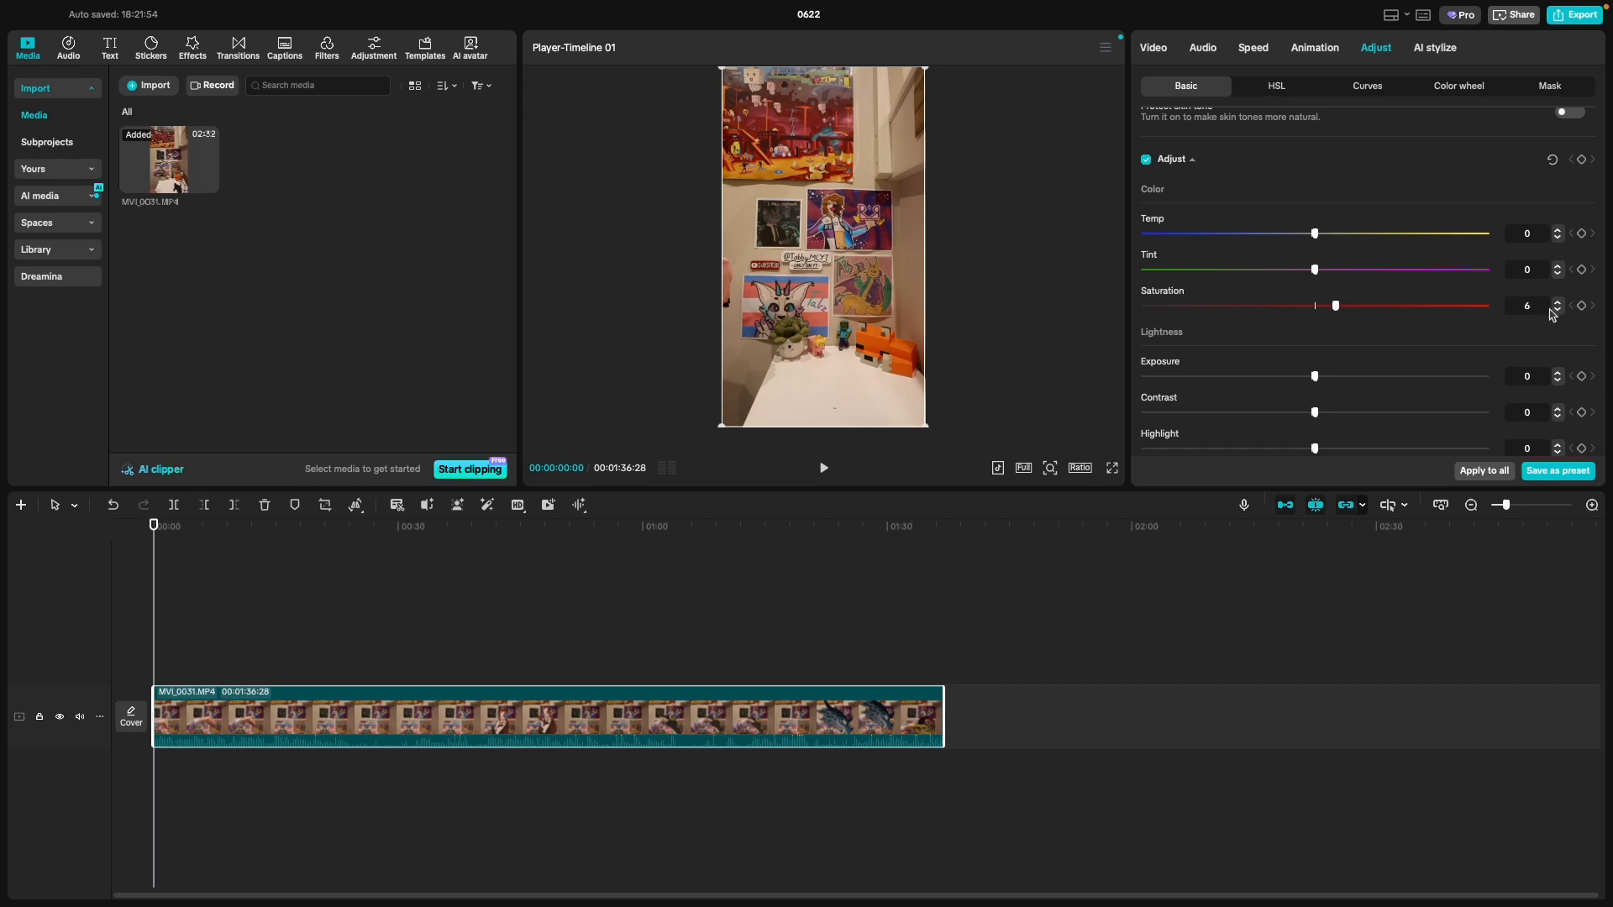
scroll(1197, 206, up, 2)
key(space)
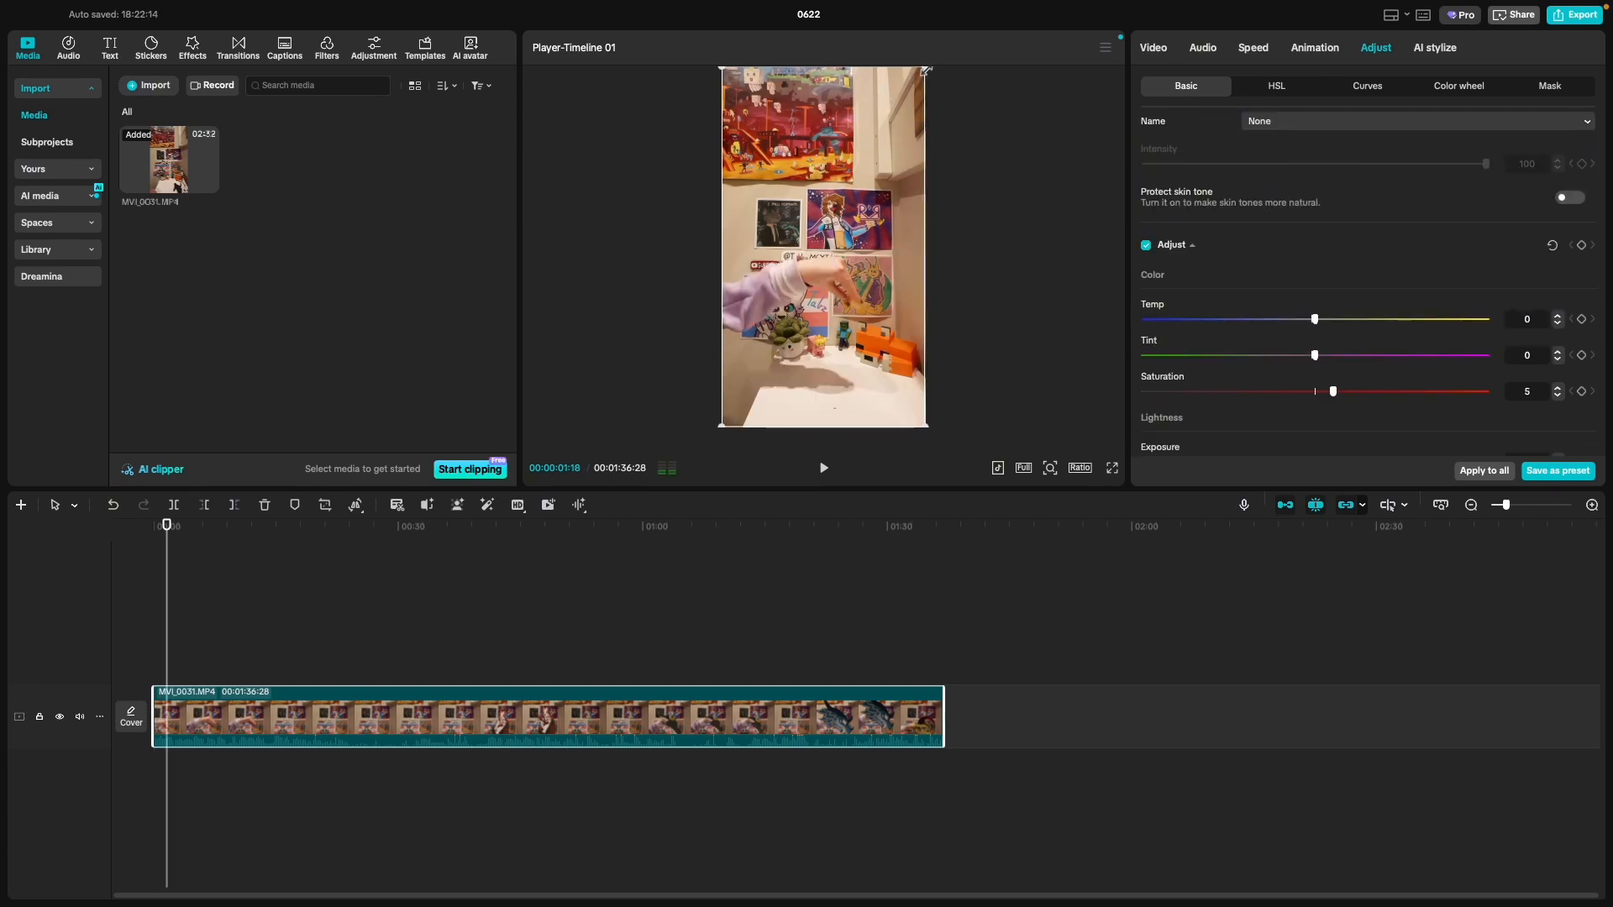
drag(927, 71, 1000, 74)
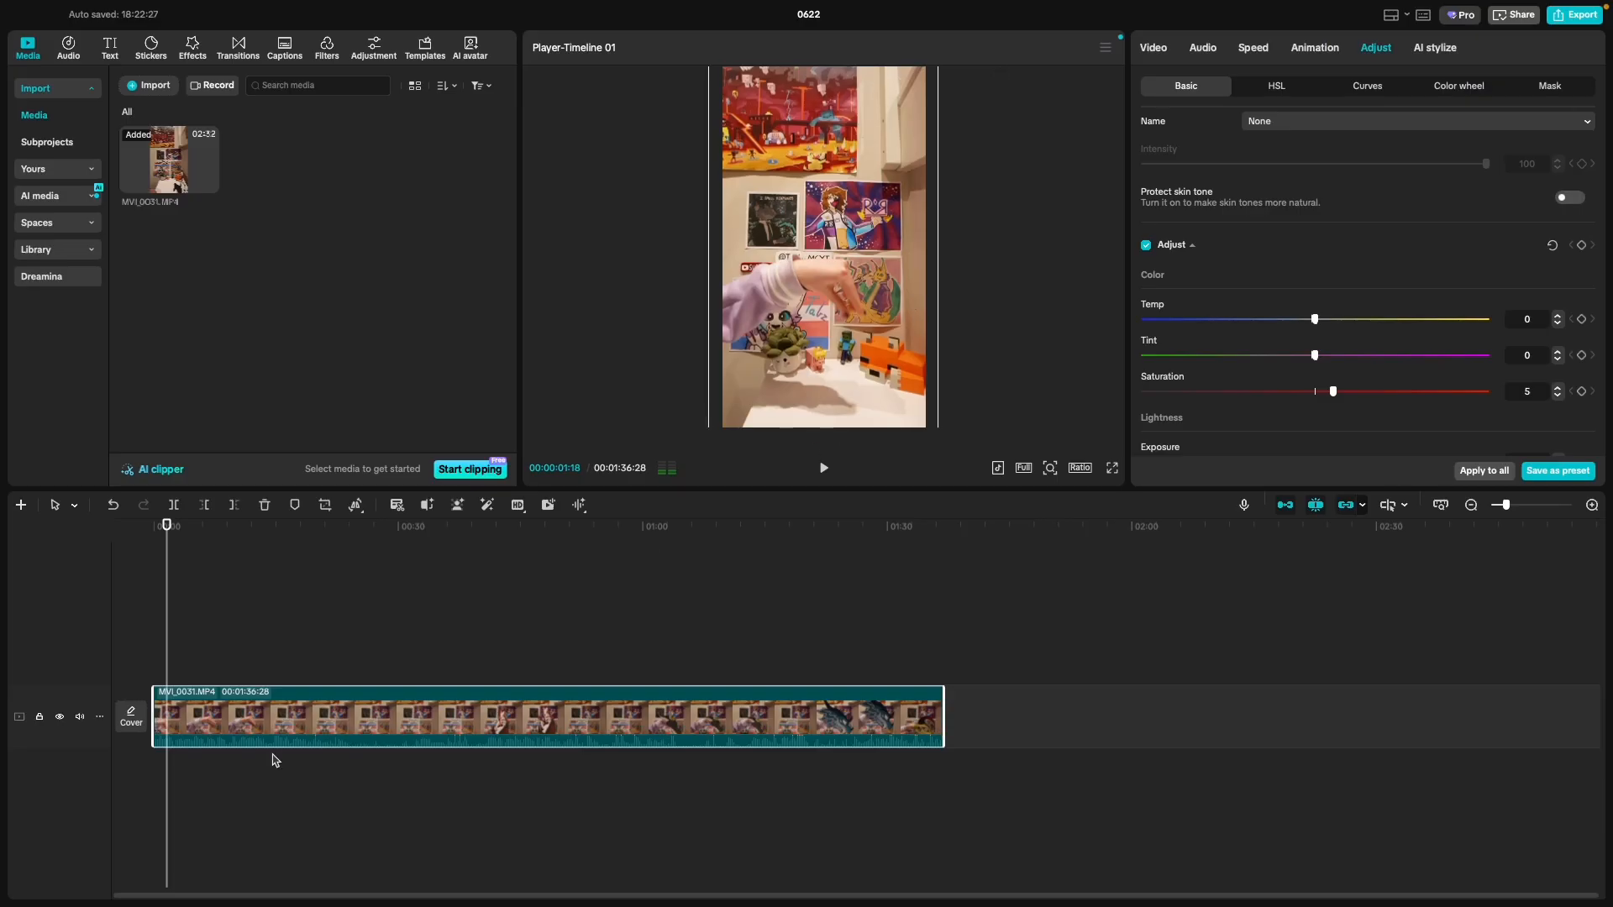
Step: Cut the unwanted sections out of the footage, keeping six short segments about 9 seconds long in total, and preview the result
scroll(276, 760, up, 3)
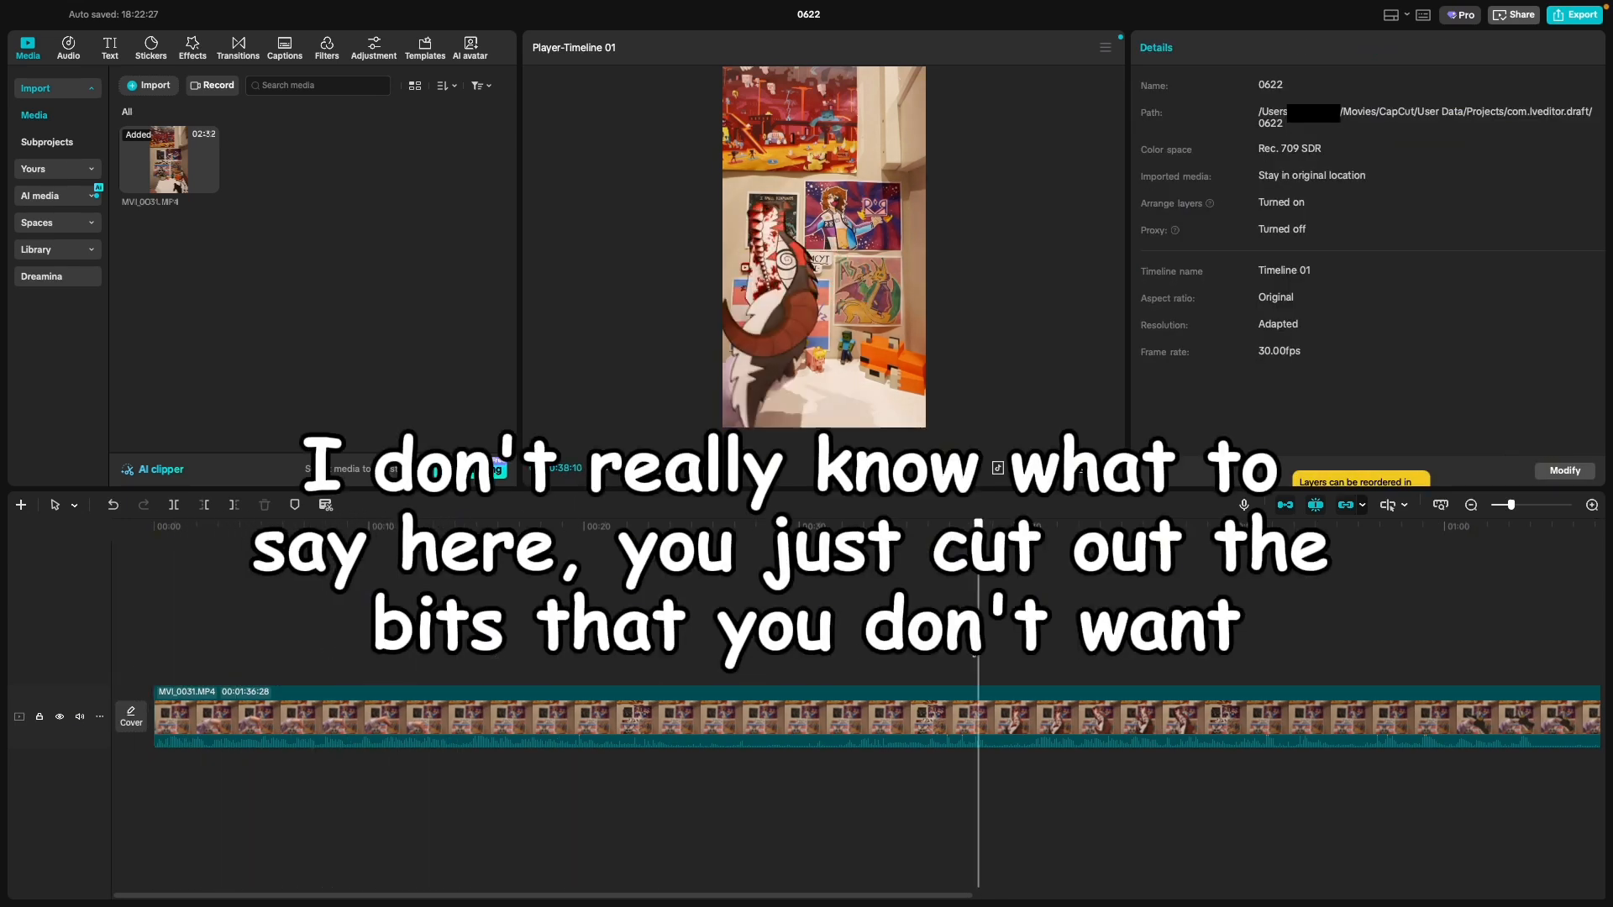
scroll(278, 668, up, 2)
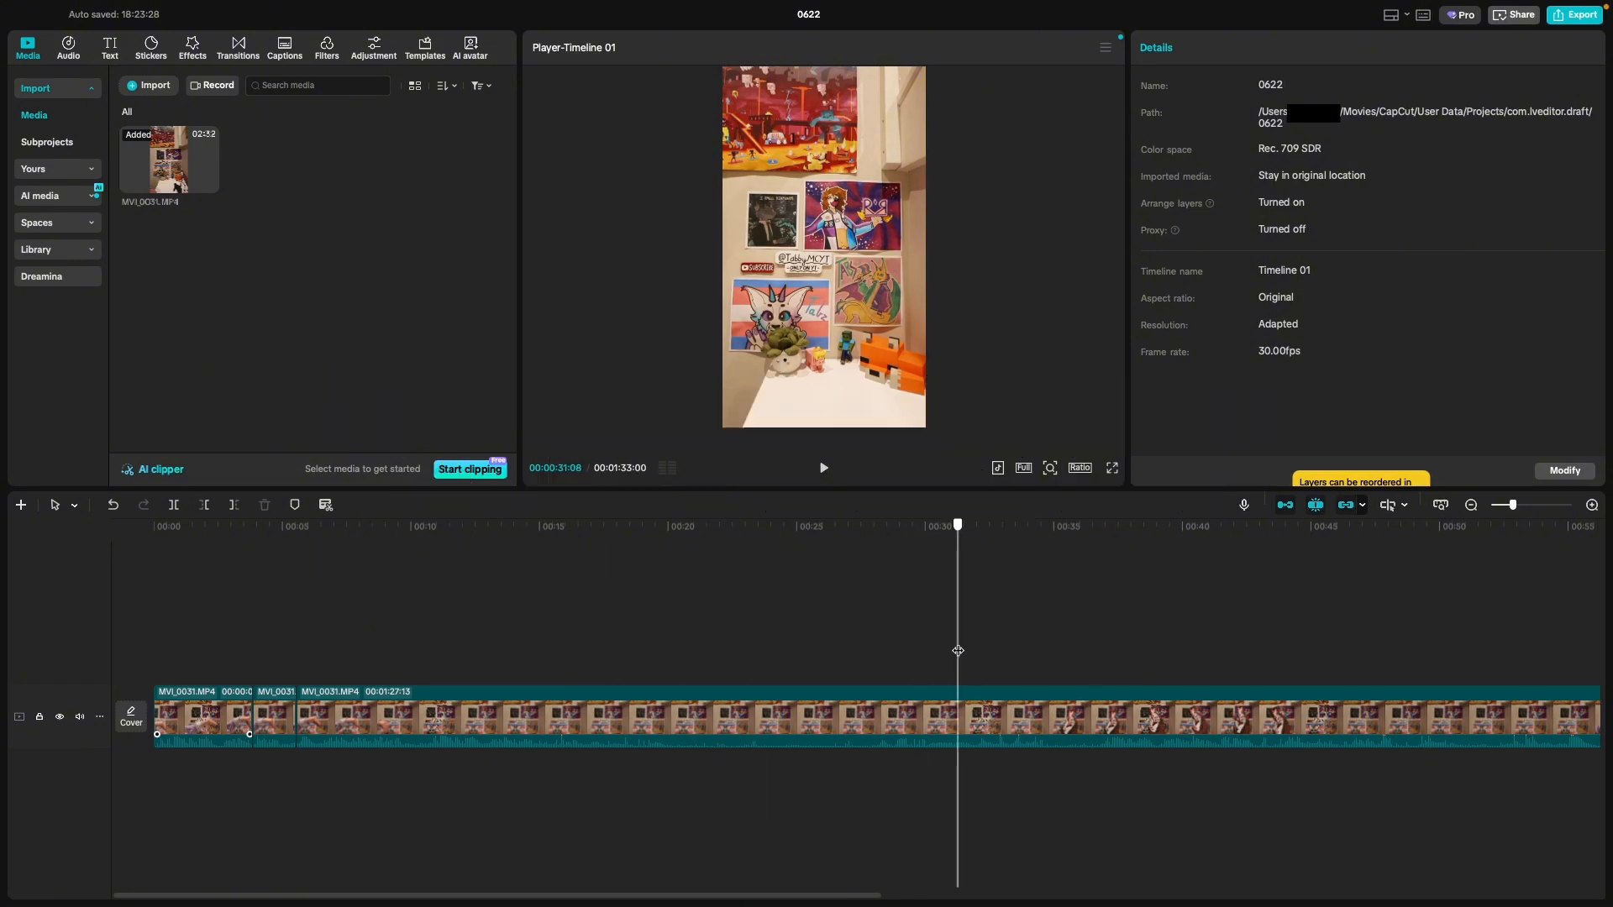
drag(957, 650, 958, 649)
drag(958, 650, 625, 649)
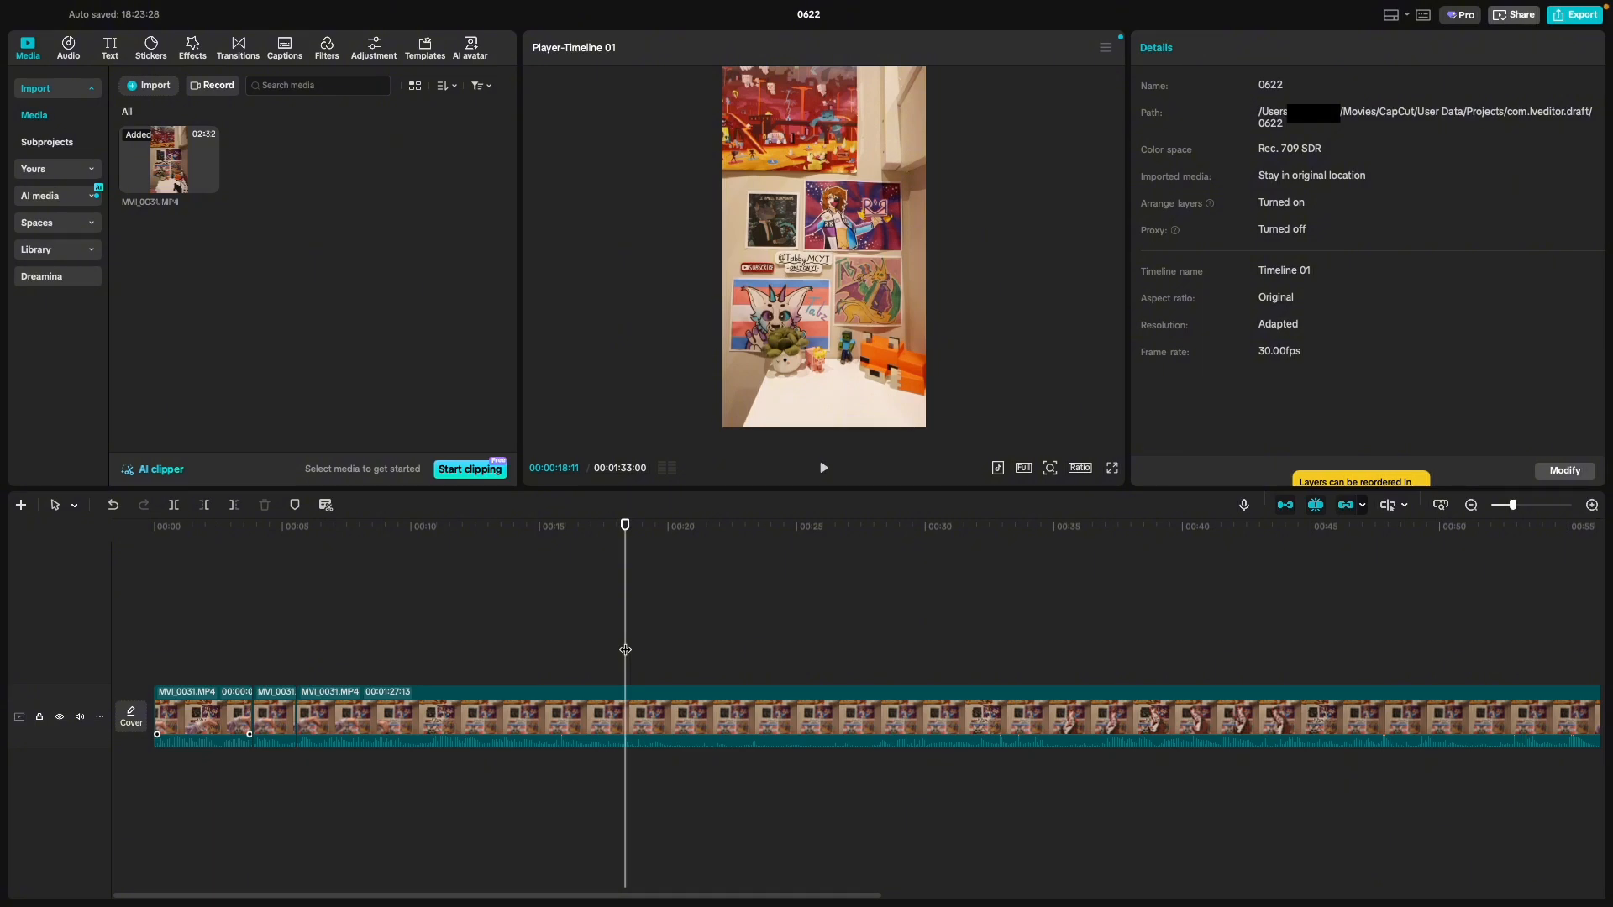
drag(625, 649, 1102, 618)
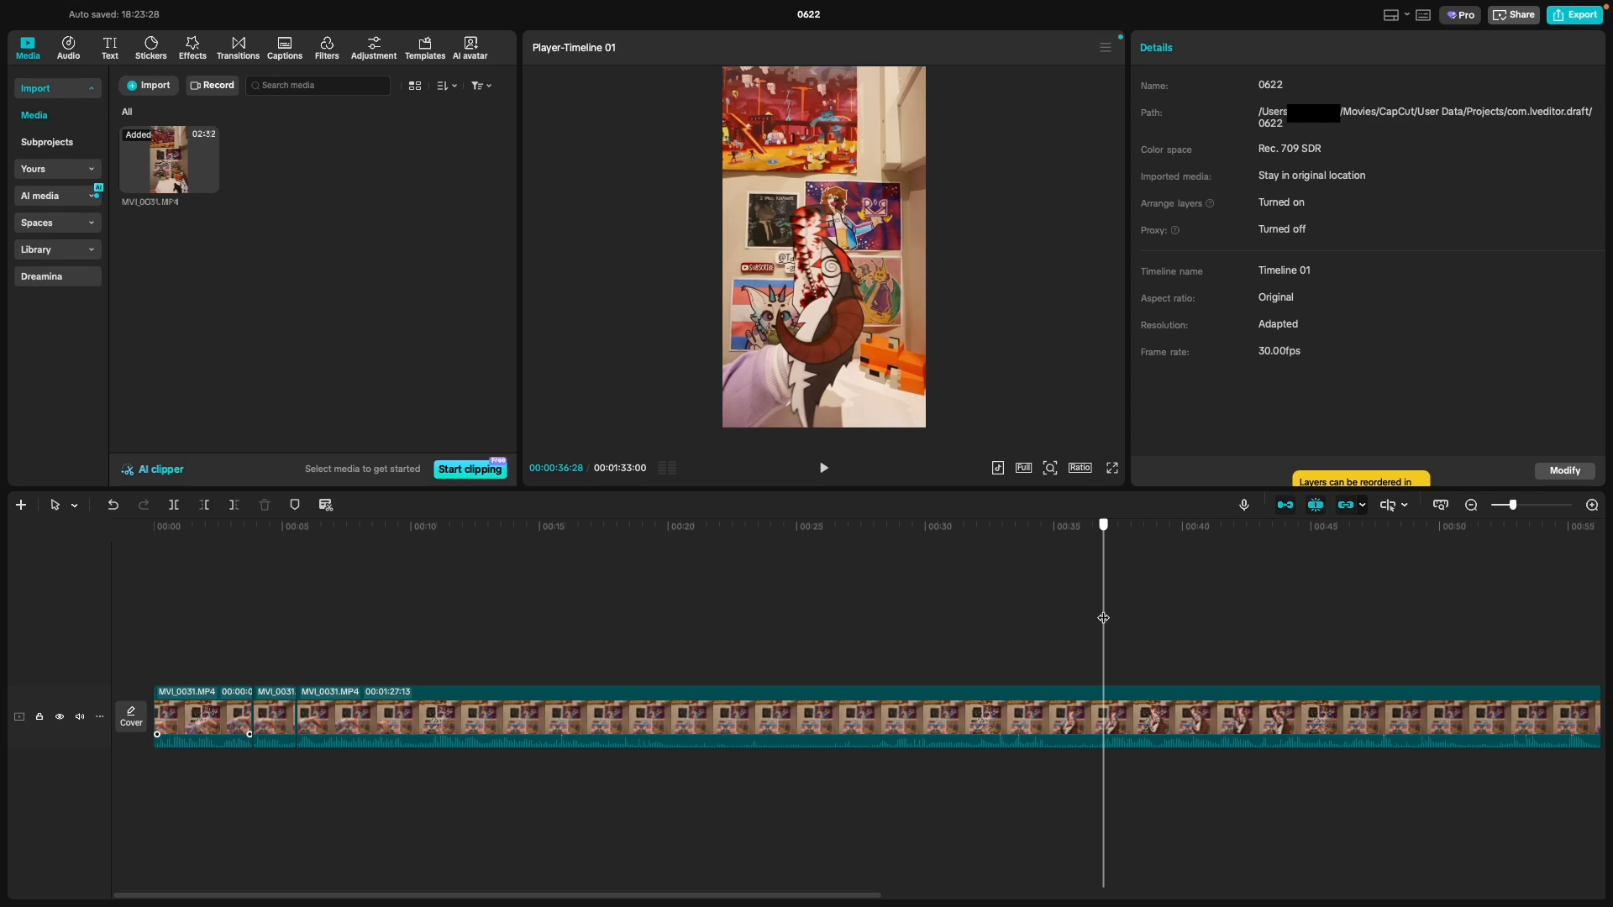
drag(1103, 618, 1087, 660)
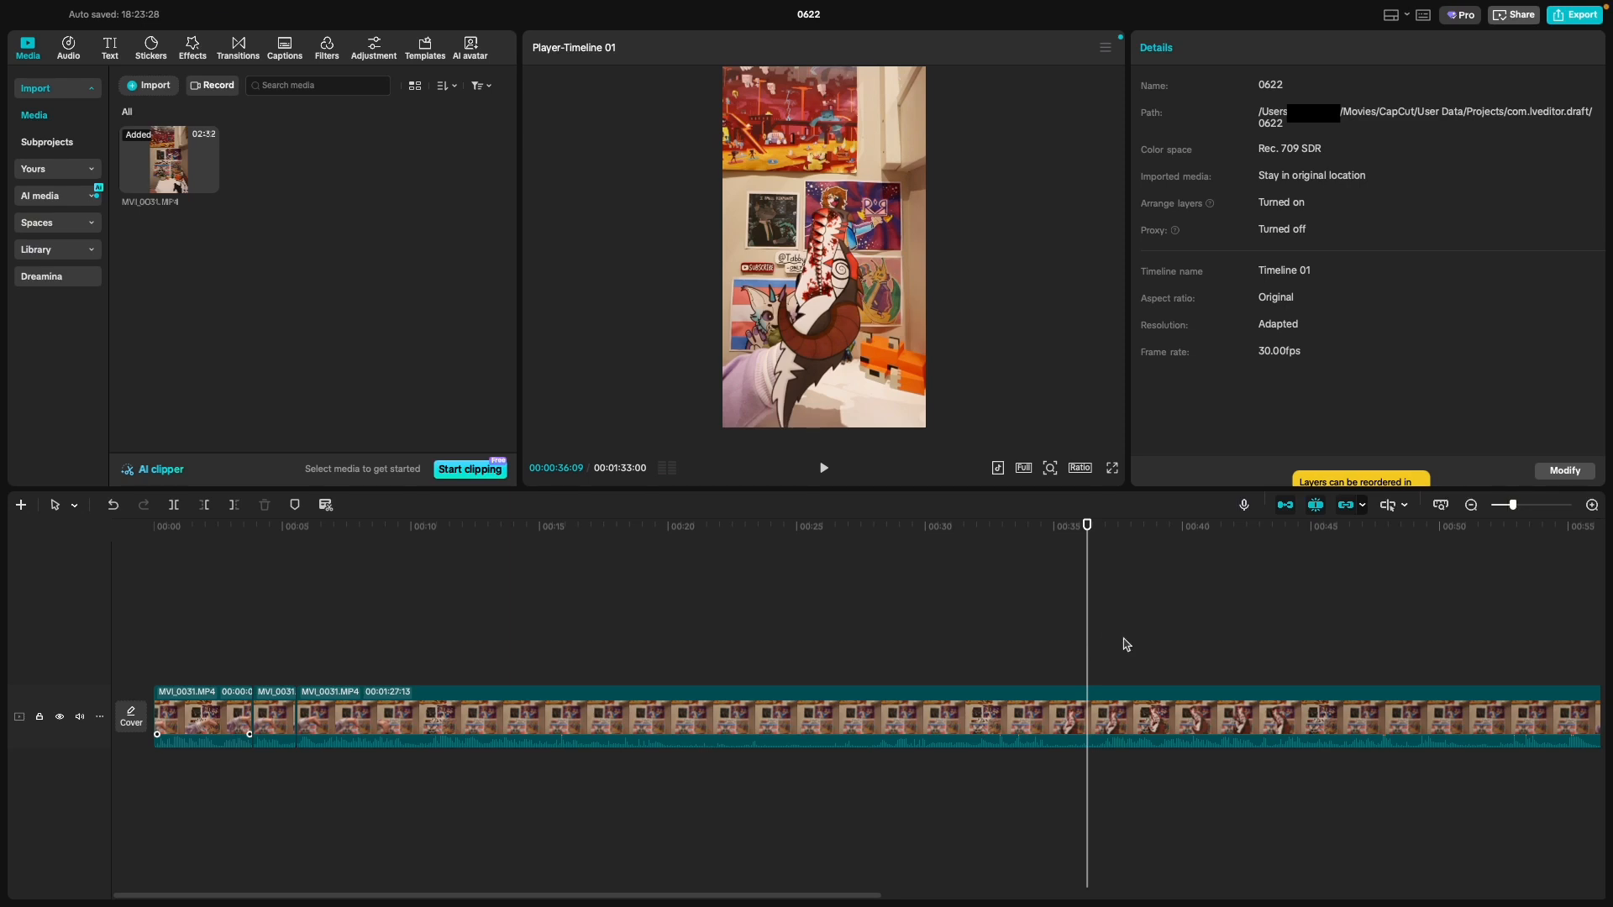
drag(1087, 650, 1189, 745)
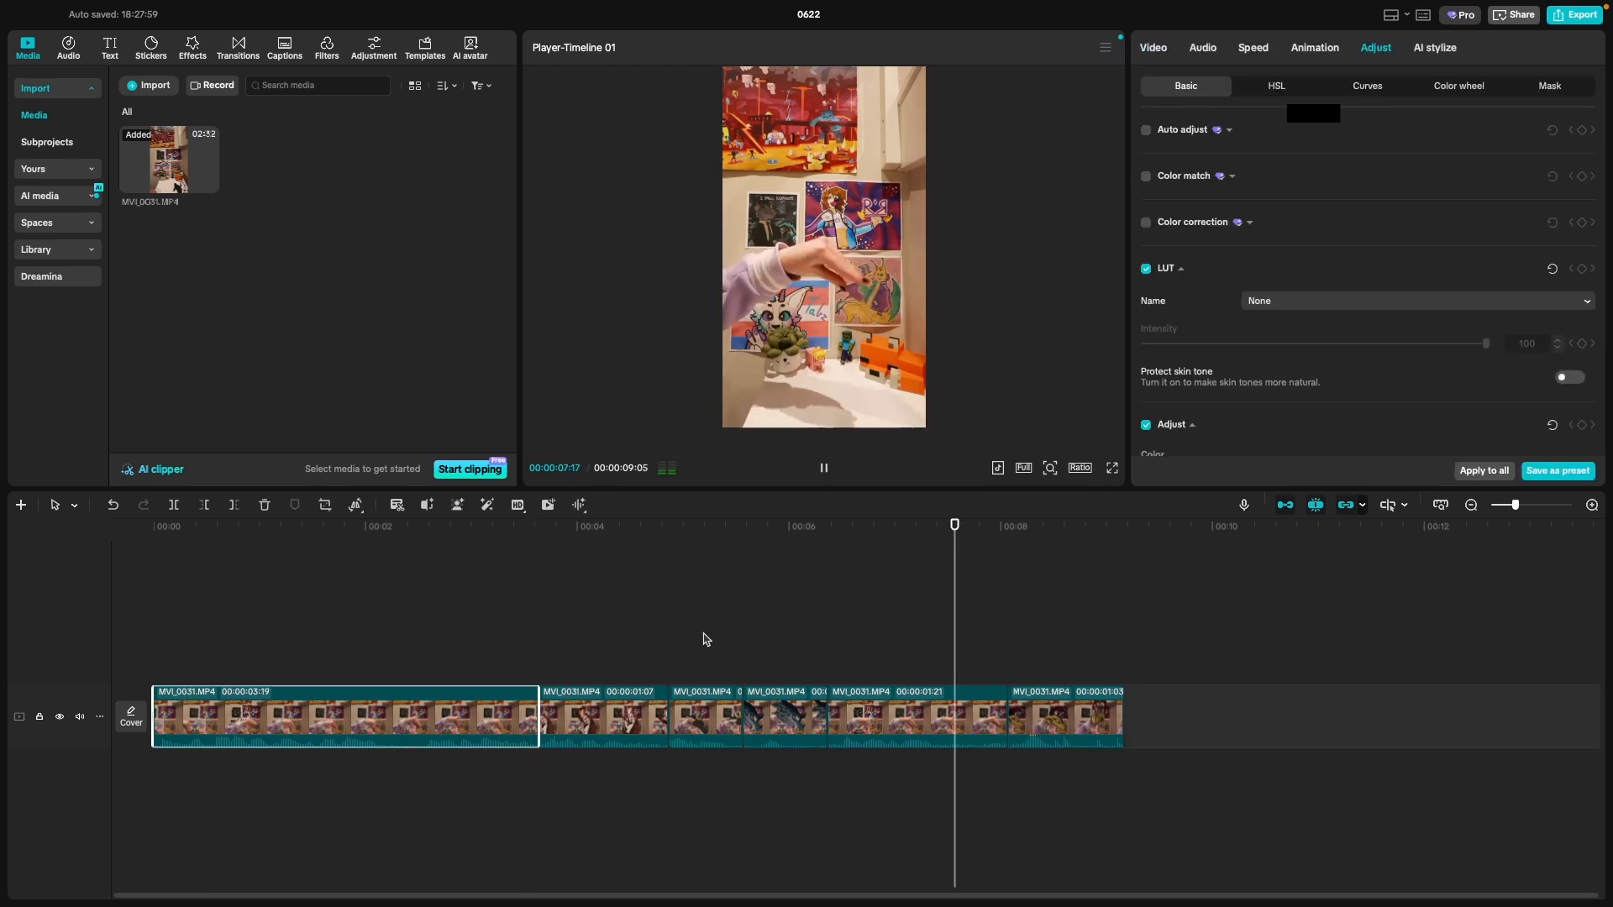
click(296, 626)
drag(296, 626, 679, 677)
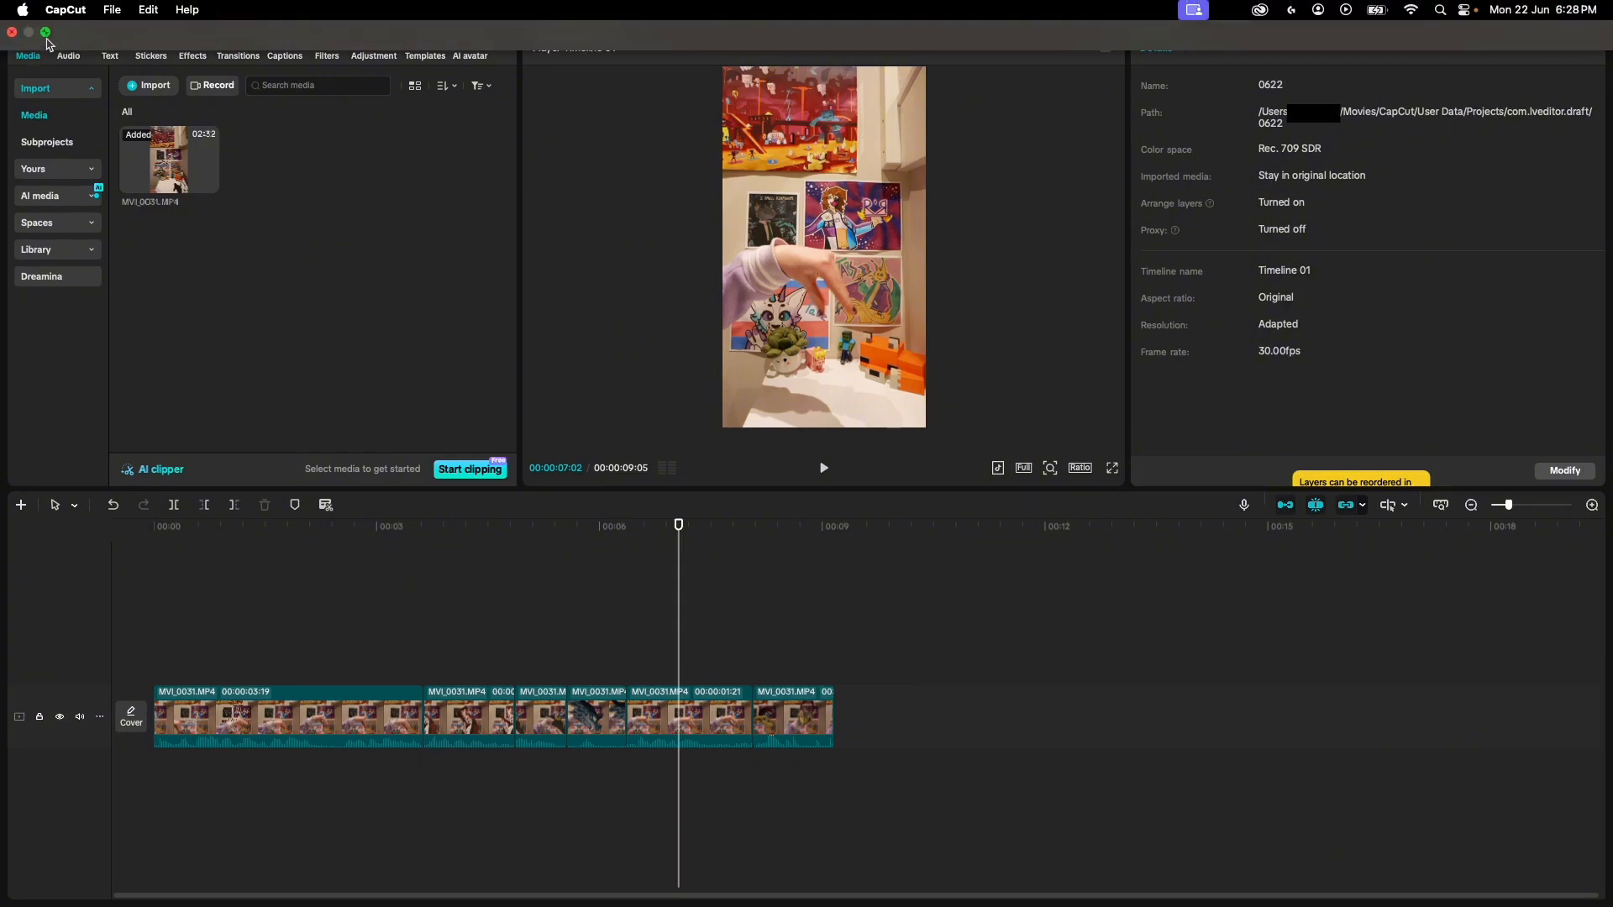
Step: Take the editor out of full screen and move its window aside, and open YouTube in the web browser
click(52, 43)
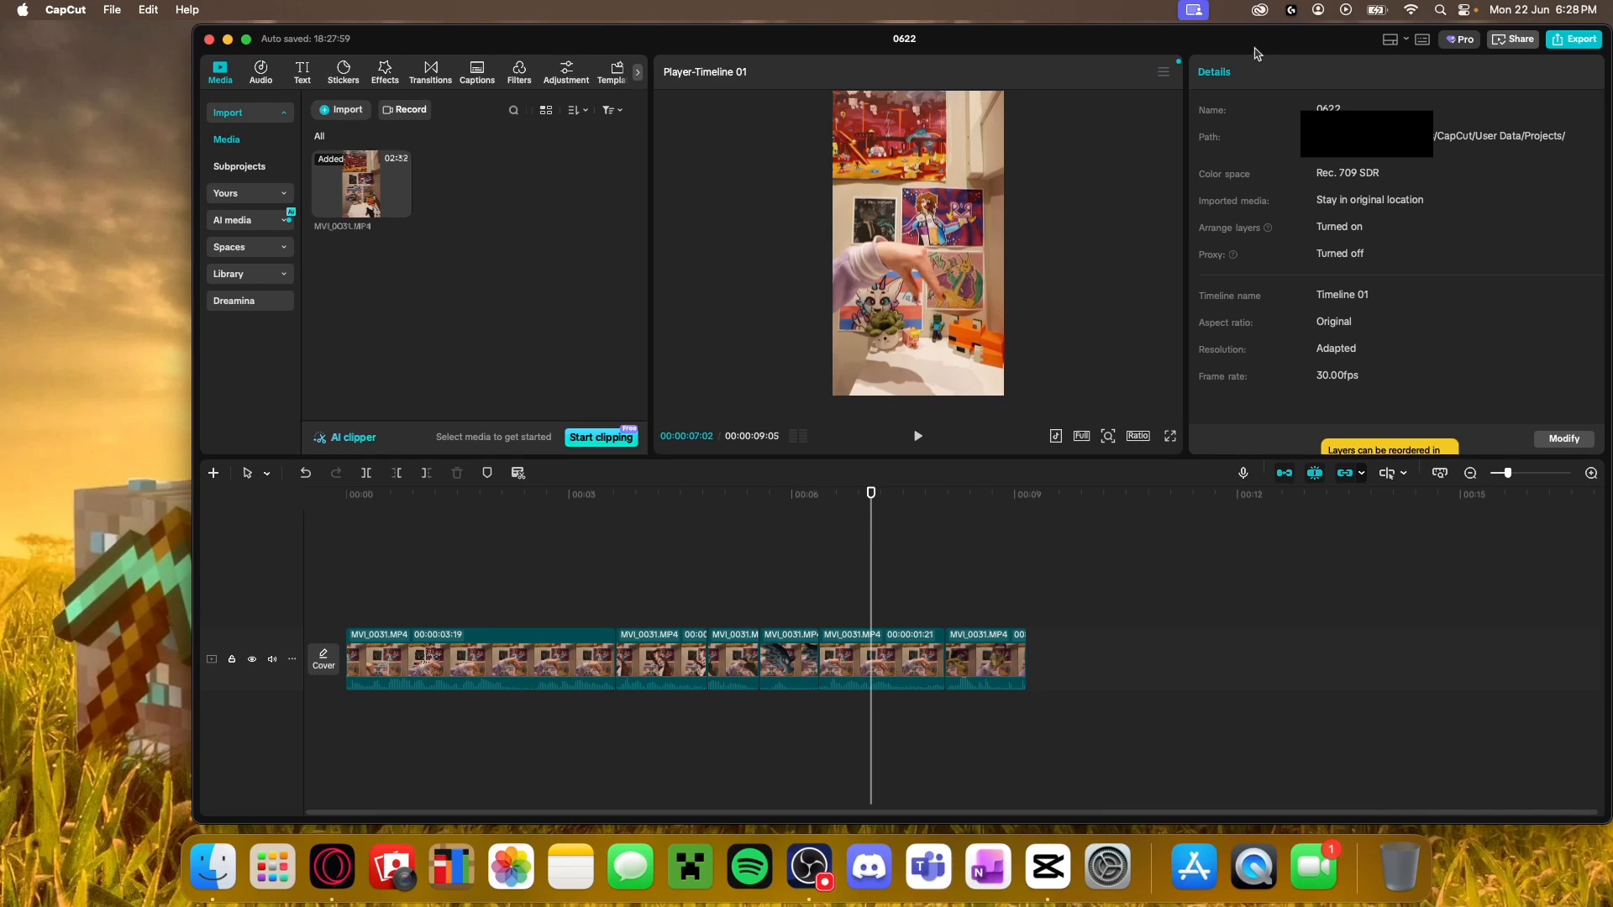
drag(1255, 49, 1006, 11)
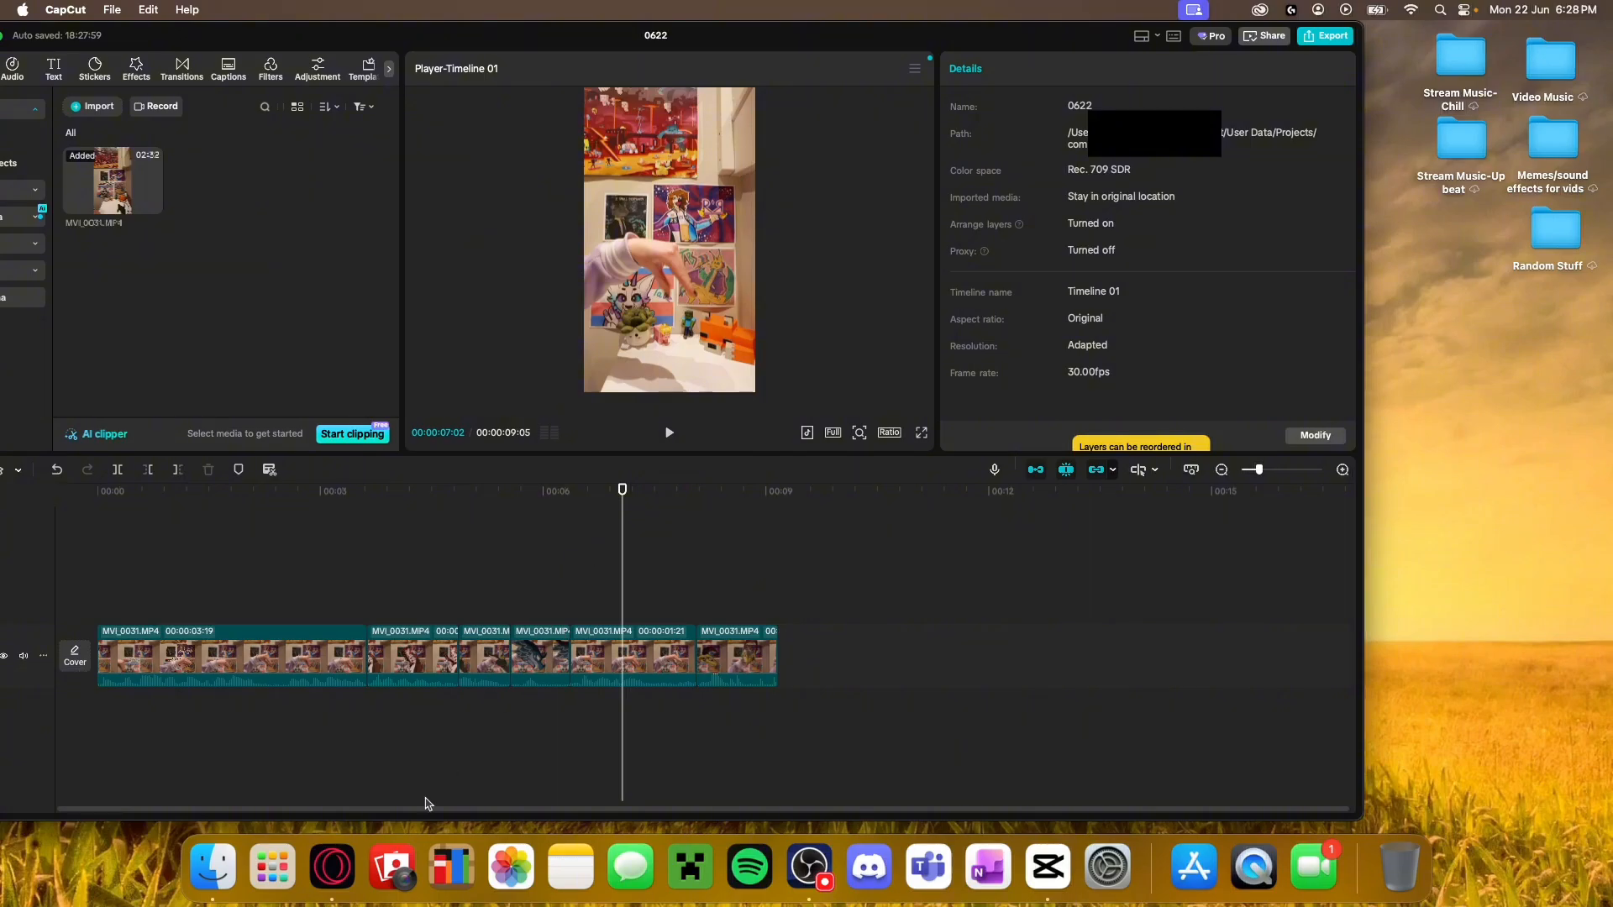
click(332, 865)
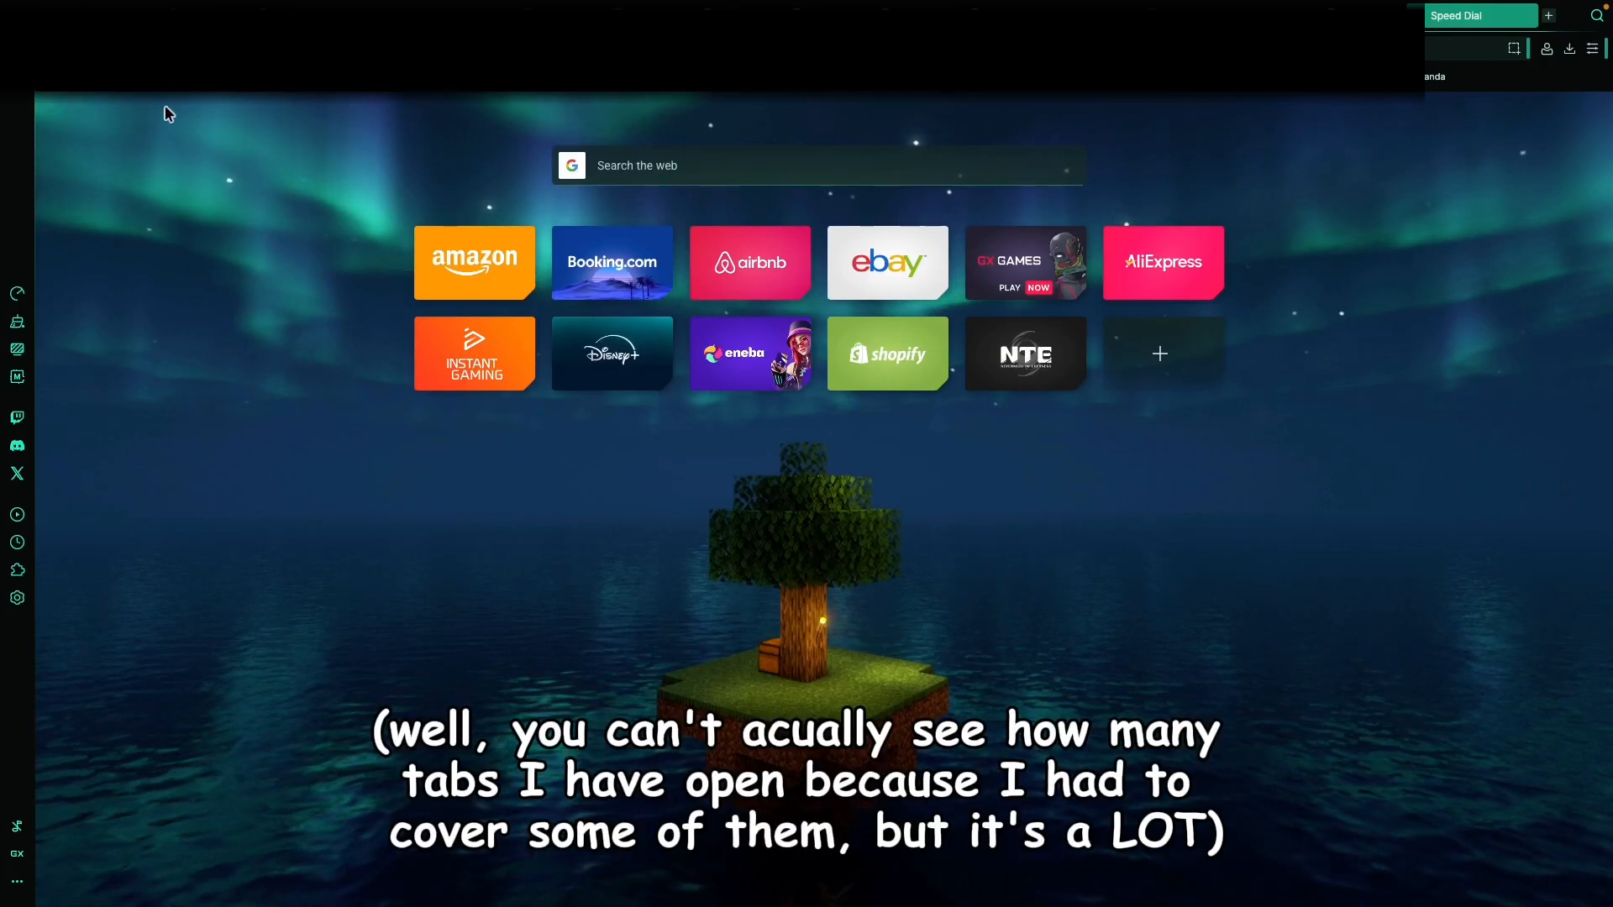
click(112, 86)
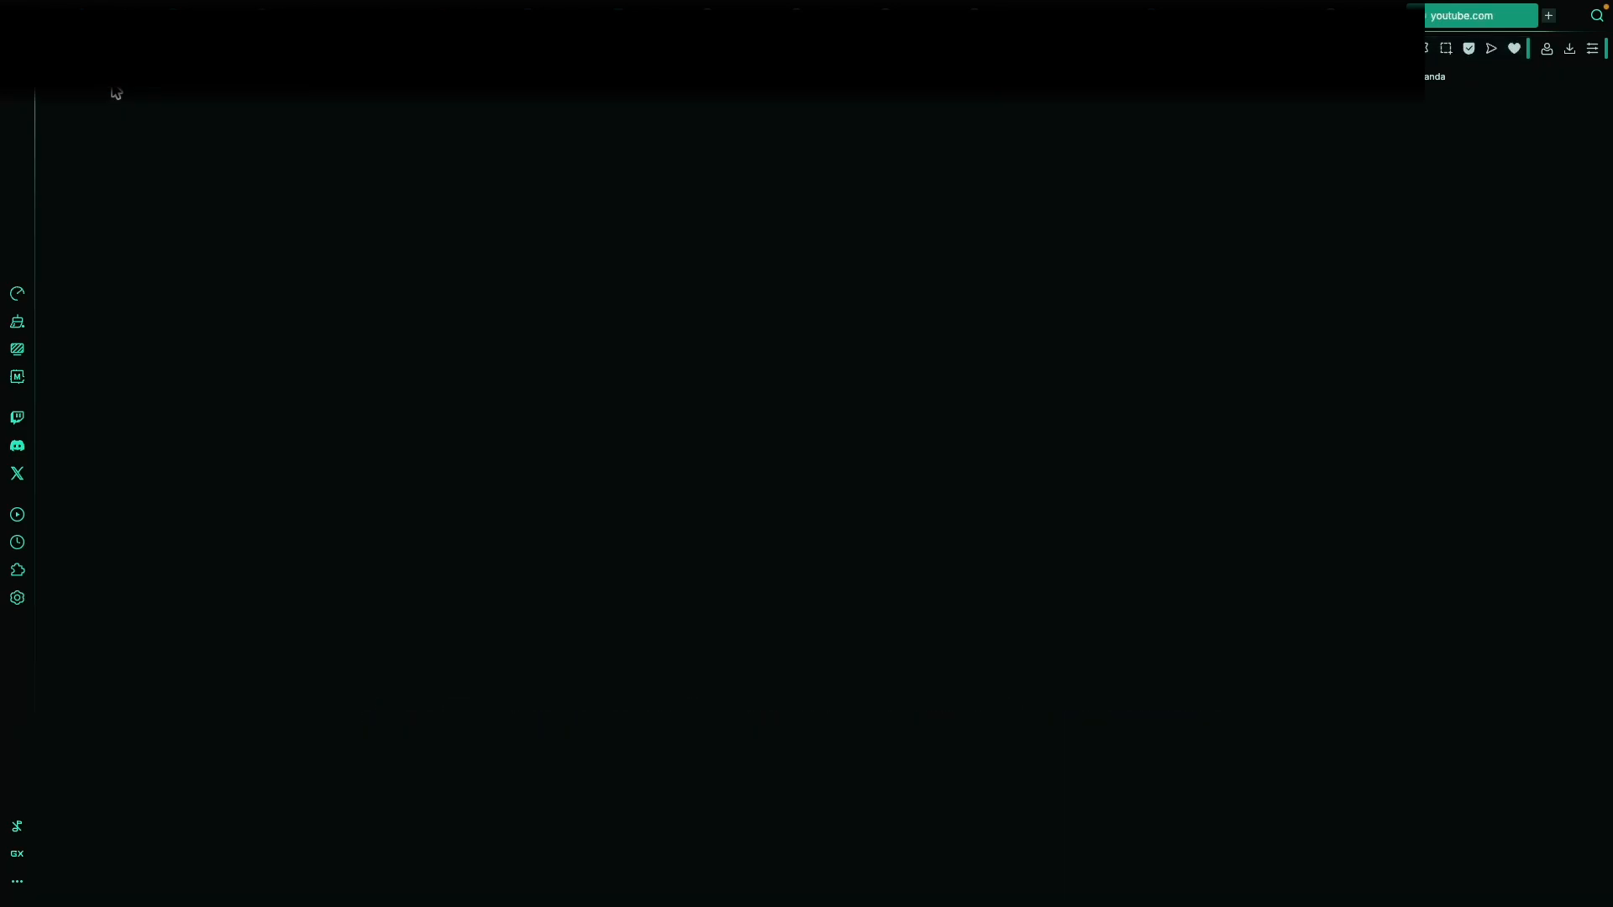
click(741, 107)
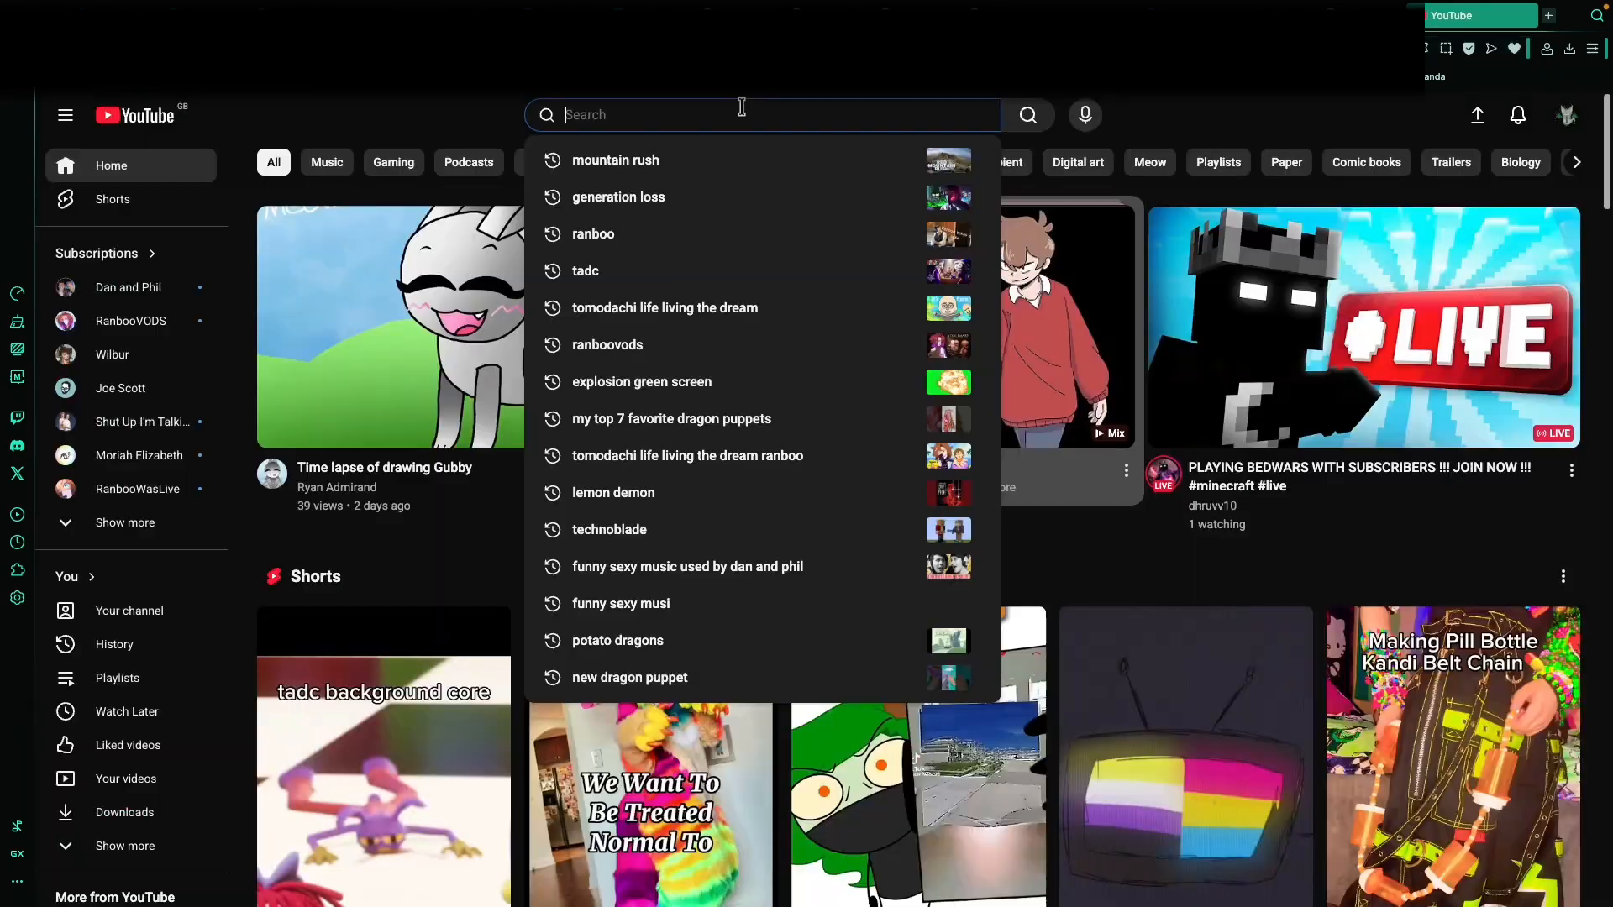
click(1100, 563)
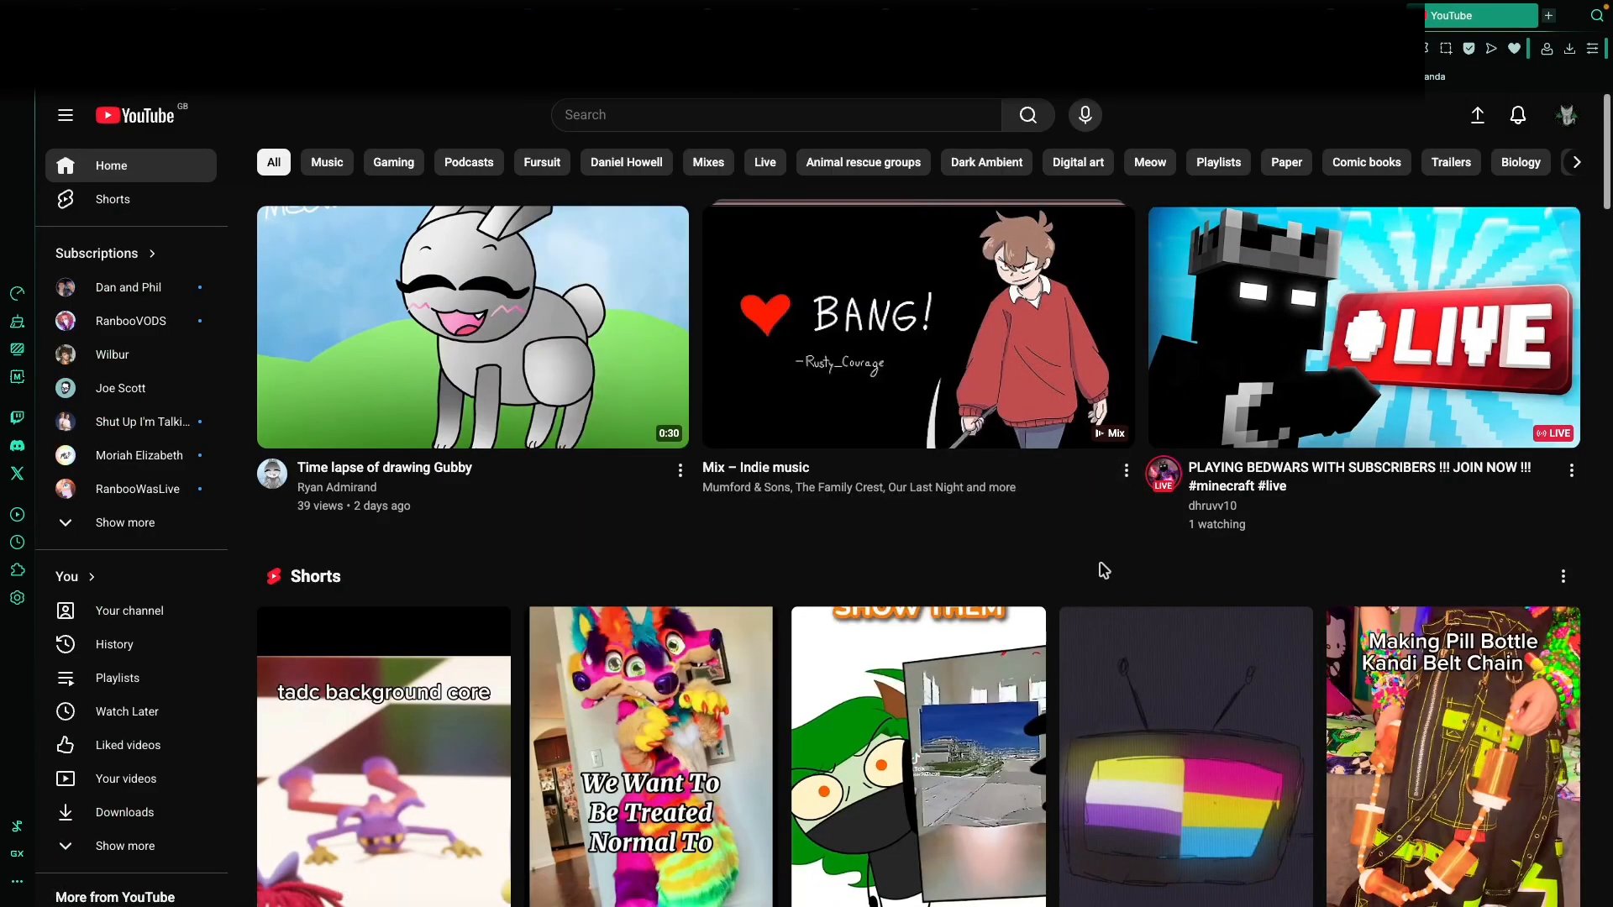
scroll(1099, 504, down, 3)
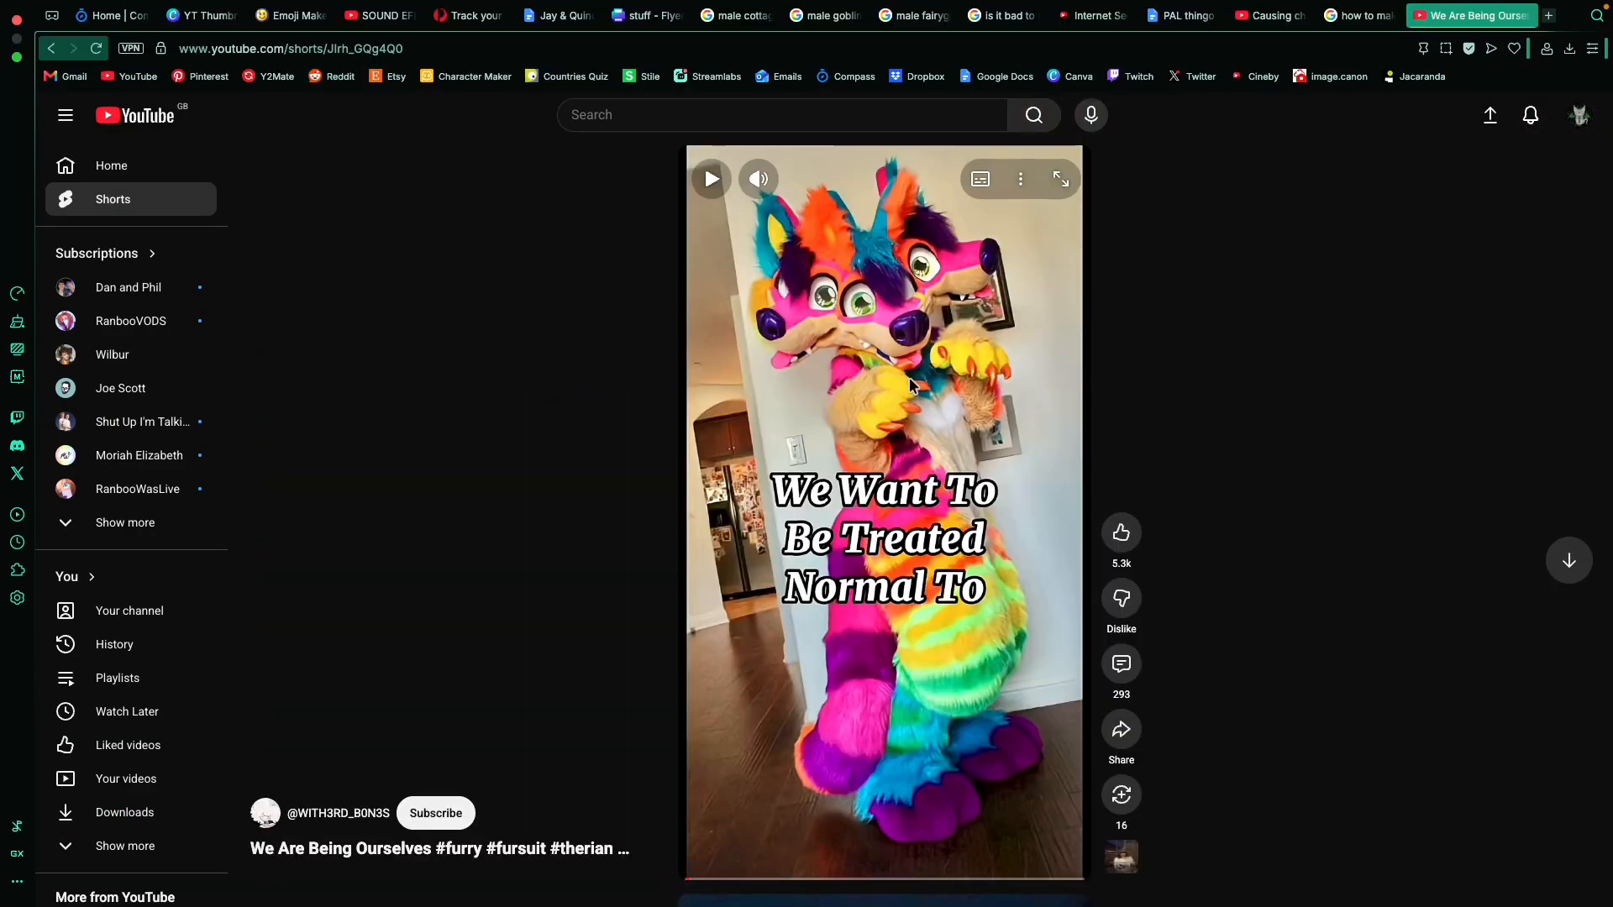
click(1121, 532)
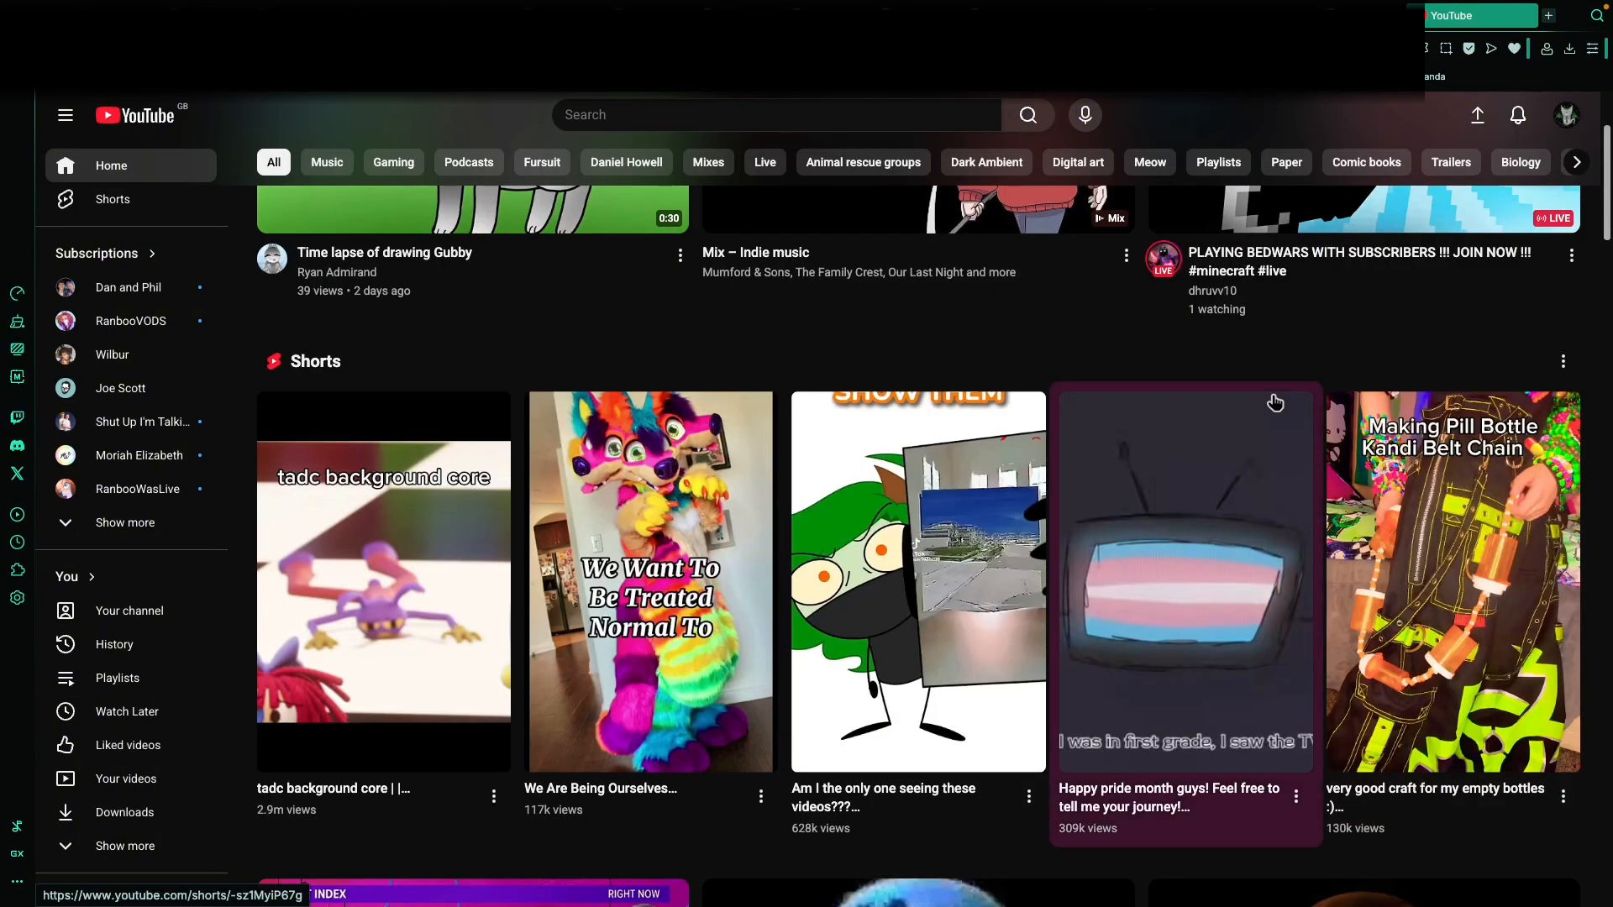
scroll(1238, 409, up, 3)
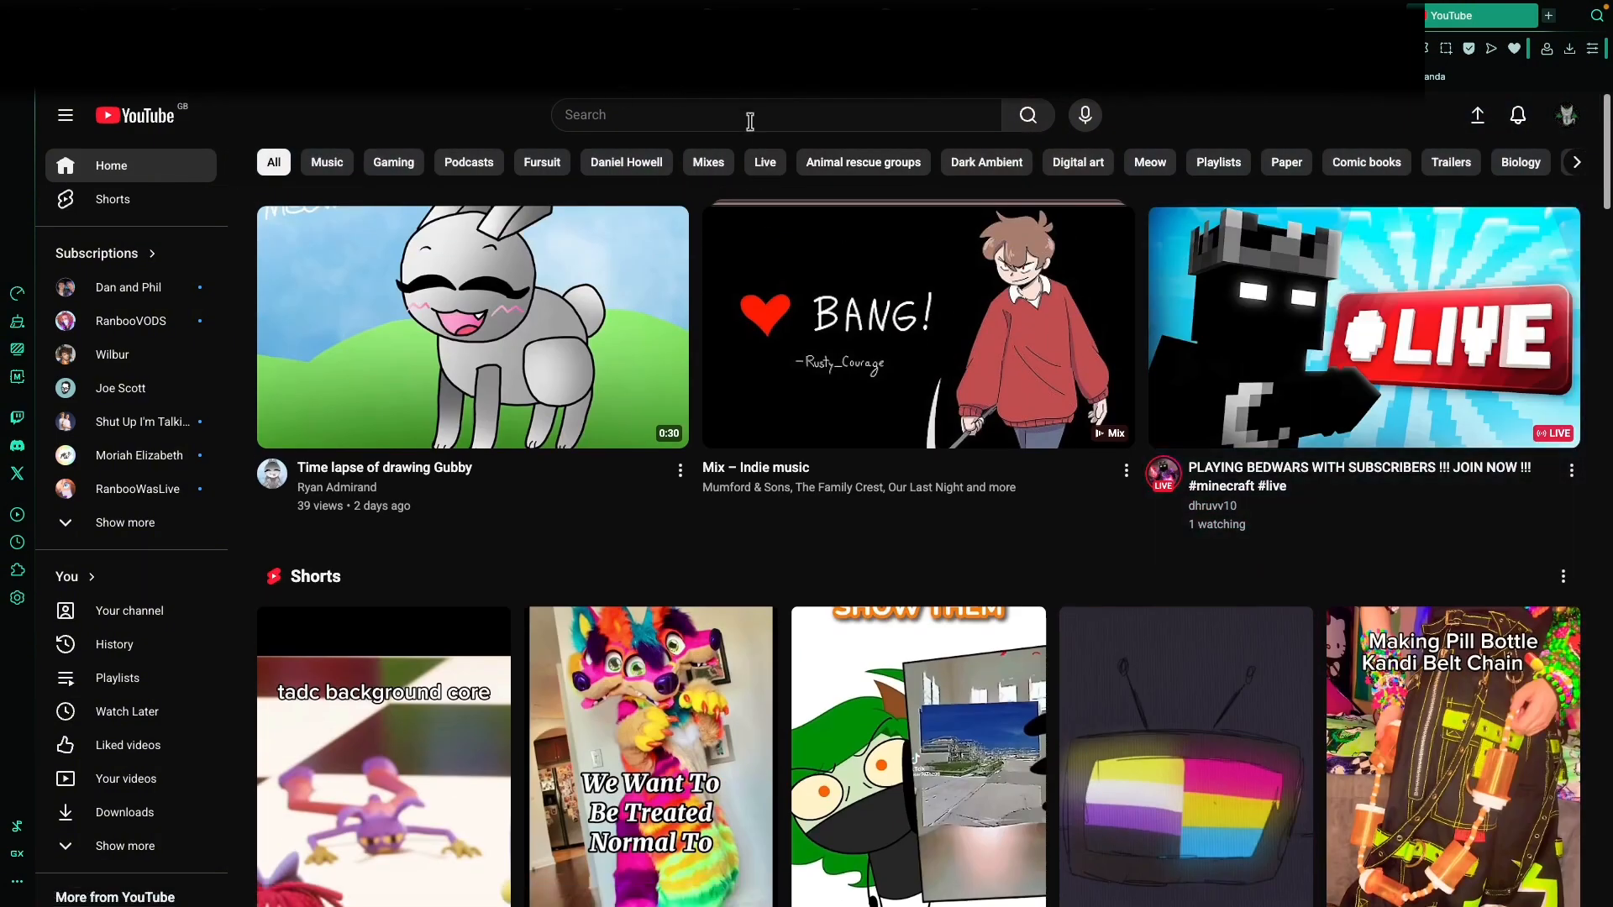
click(748, 114)
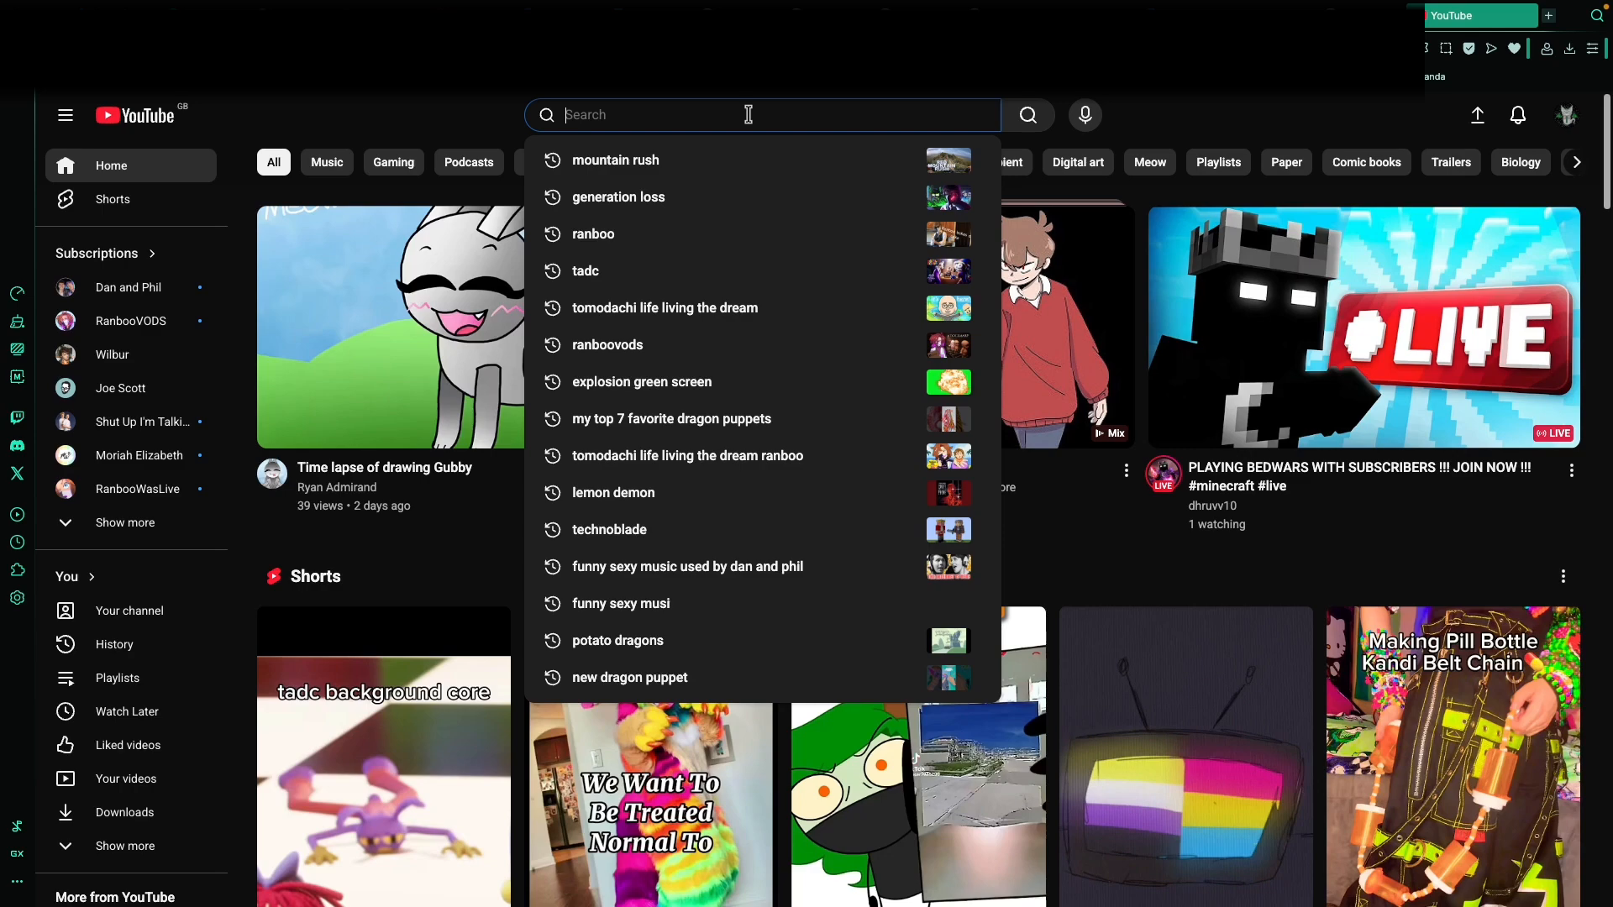
click(494, 126)
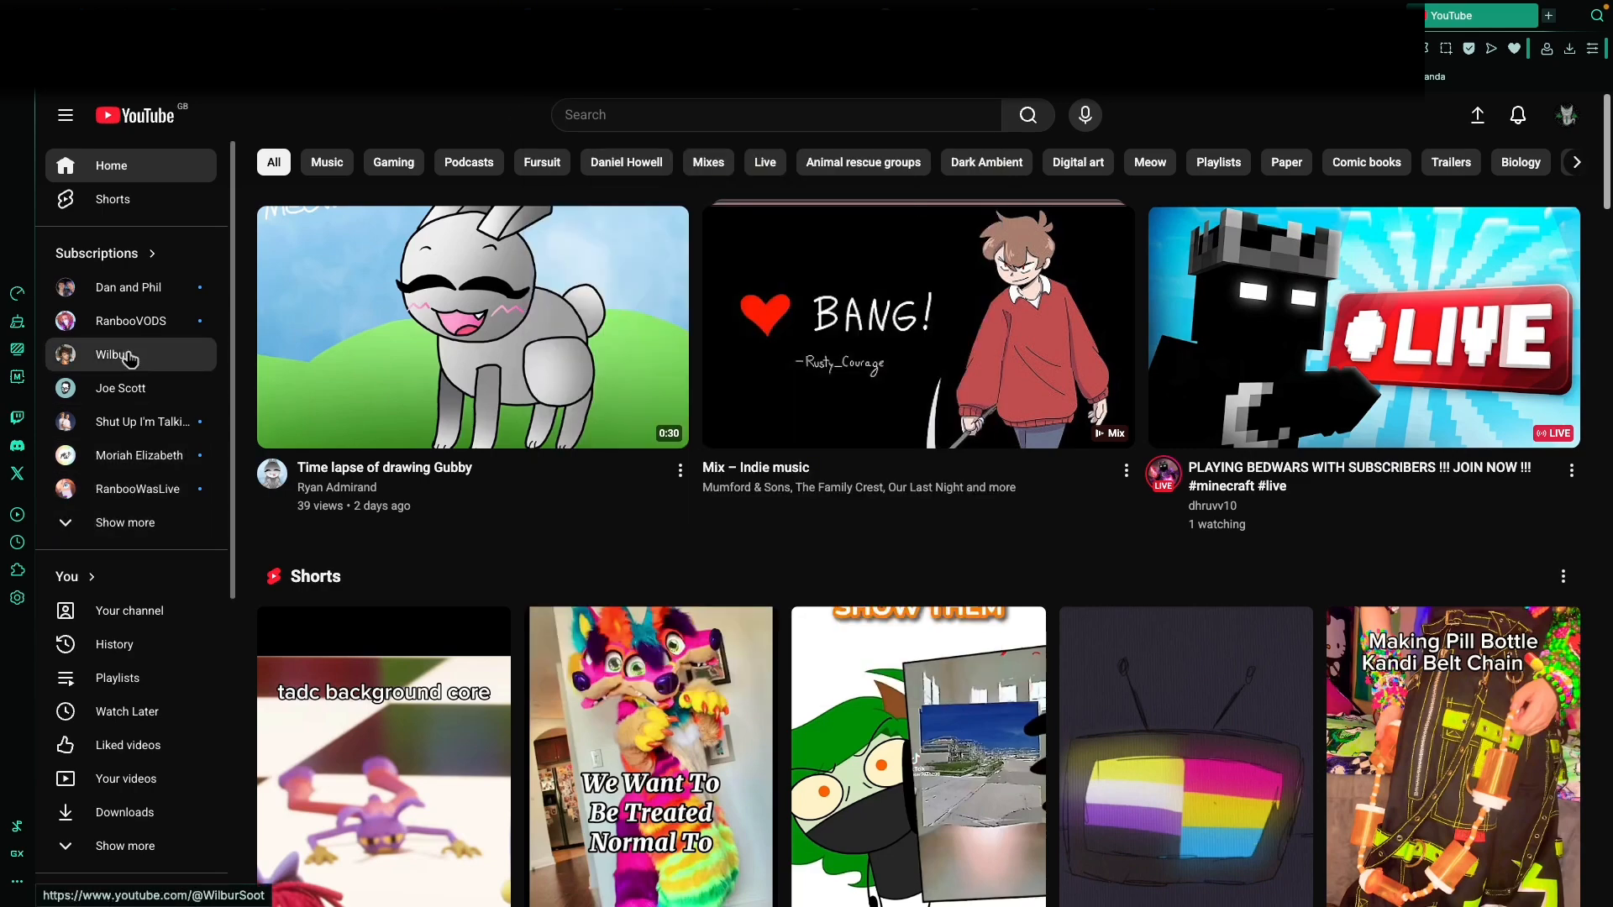
Step: Open "U better not mess with my gang!" from the Sounds from Shorts playlist and copy the video's link
click(118, 677)
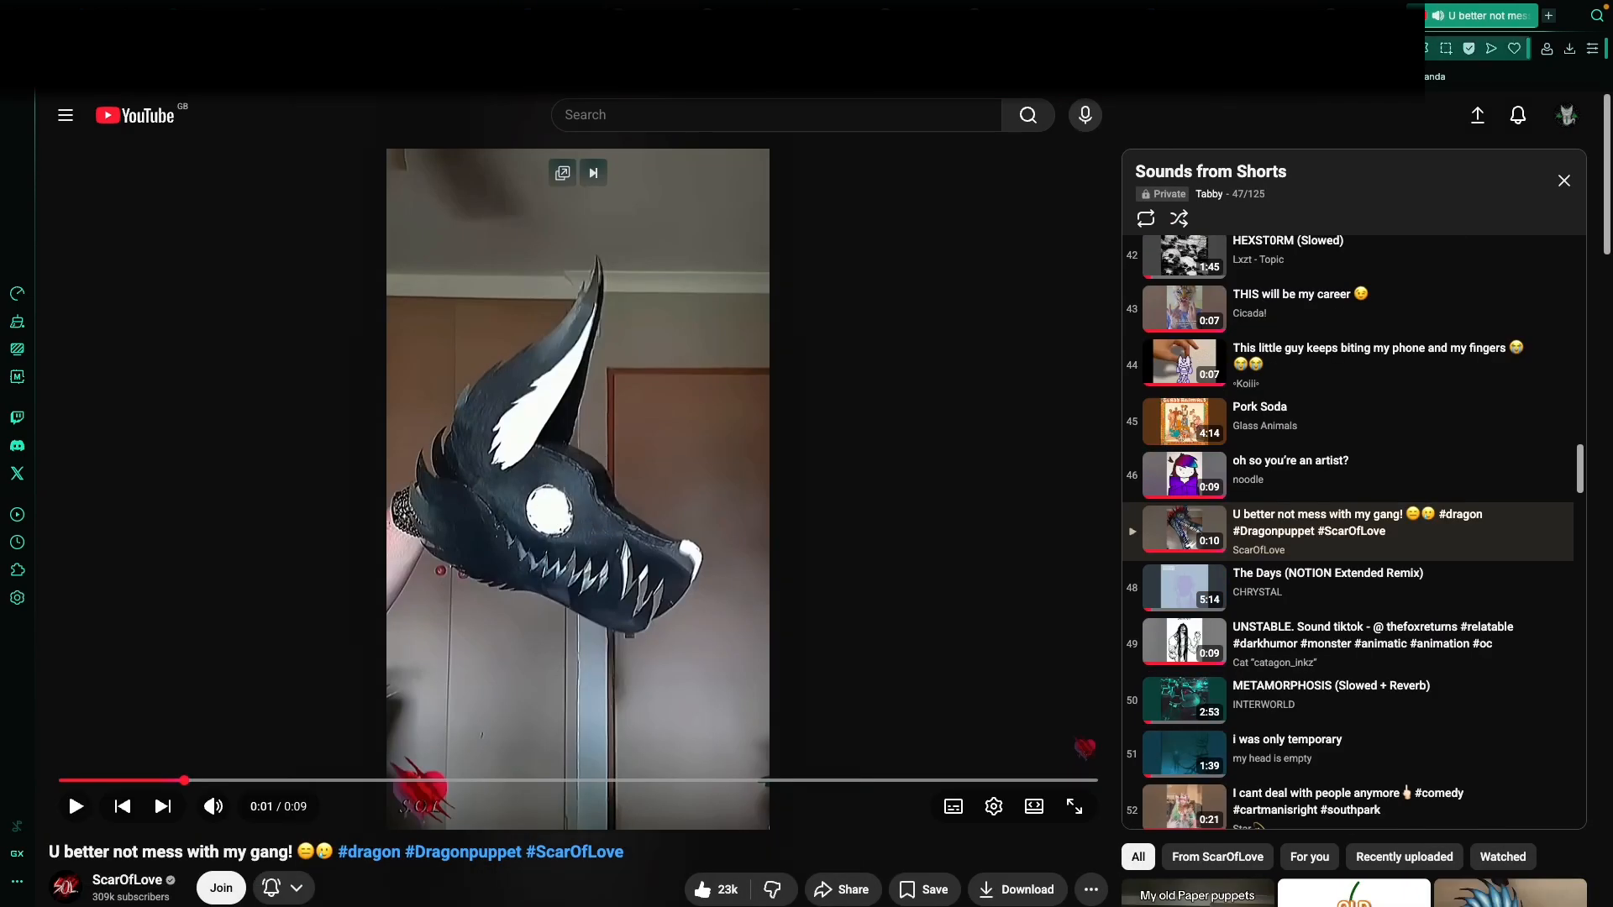
click(571, 53)
key(ctrl+c)
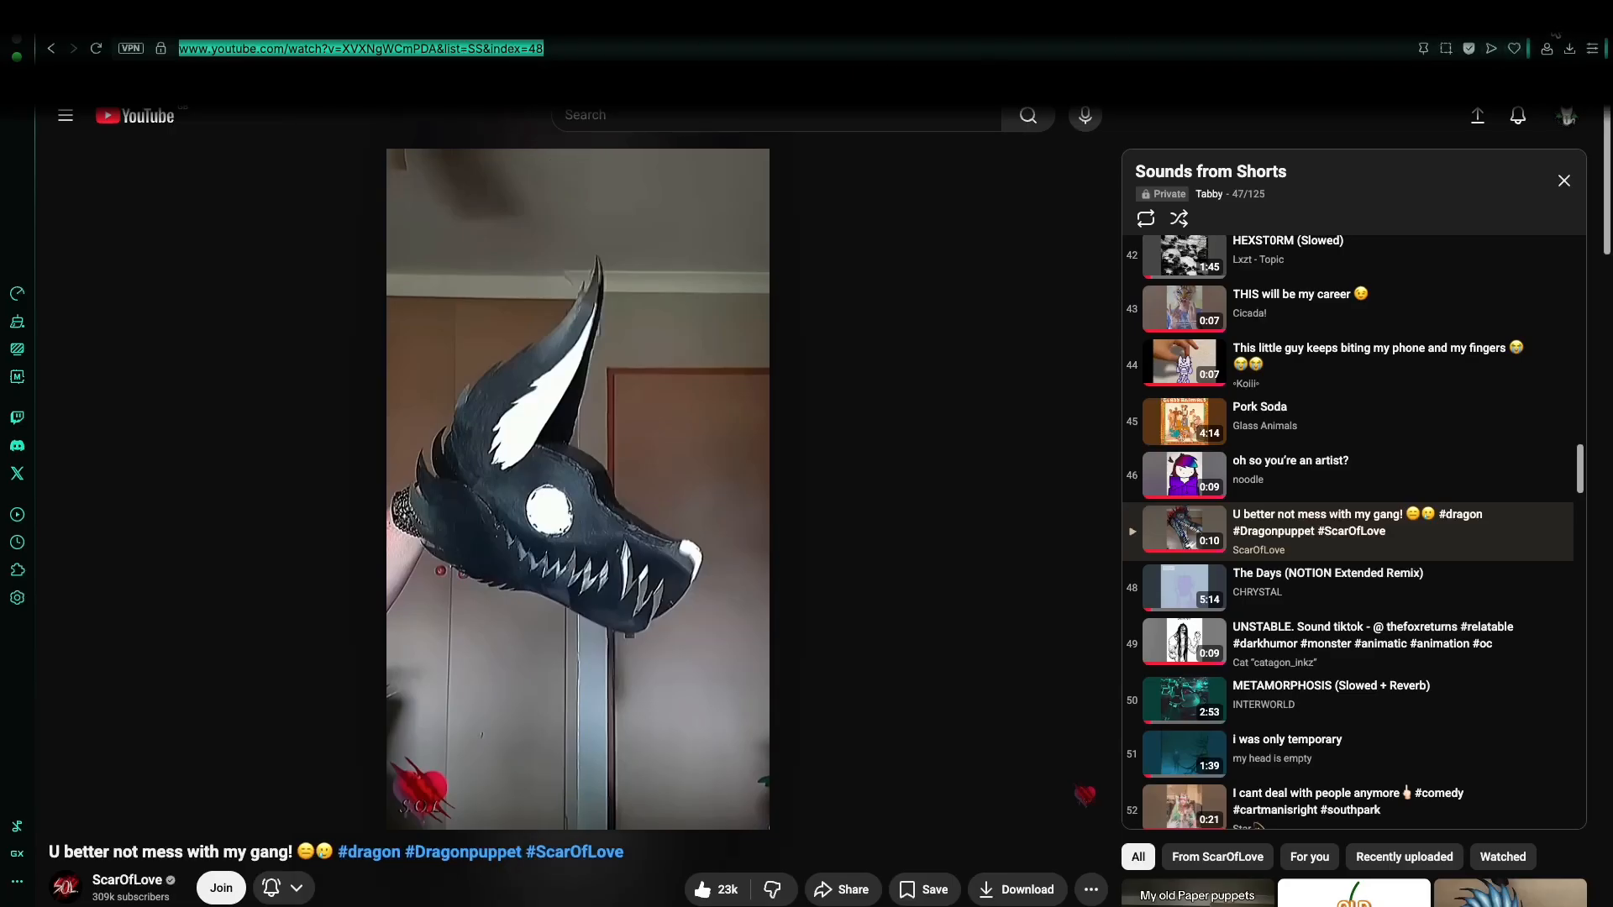
Step: Open the Y2Mate converter in a new browser tab and paste the copied YouTube link
click(1548, 18)
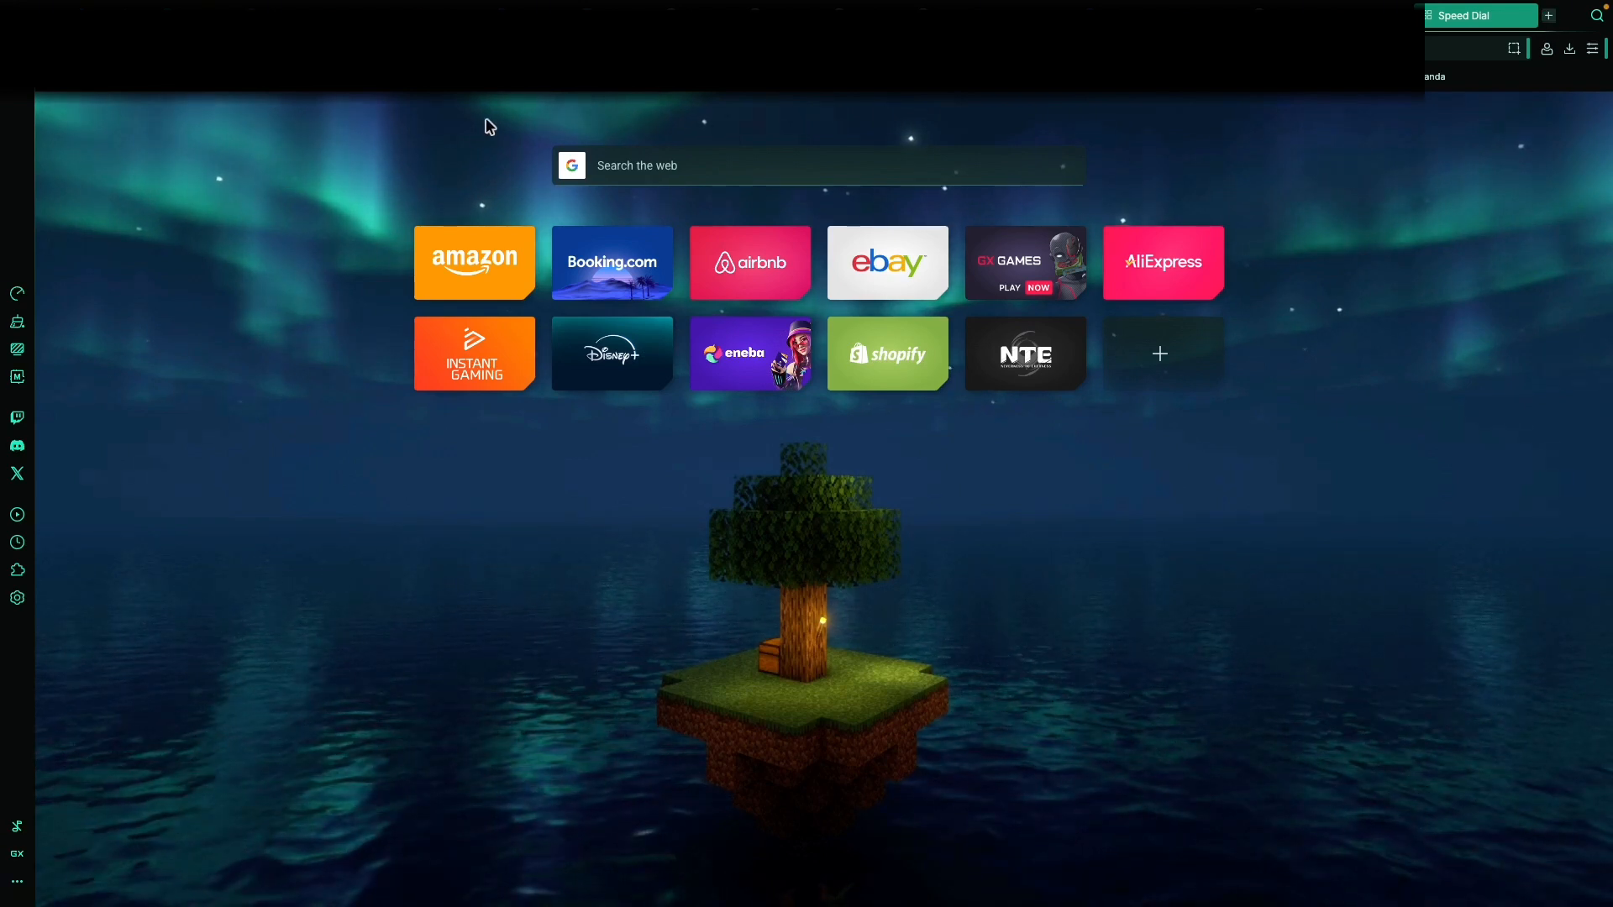
click(277, 79)
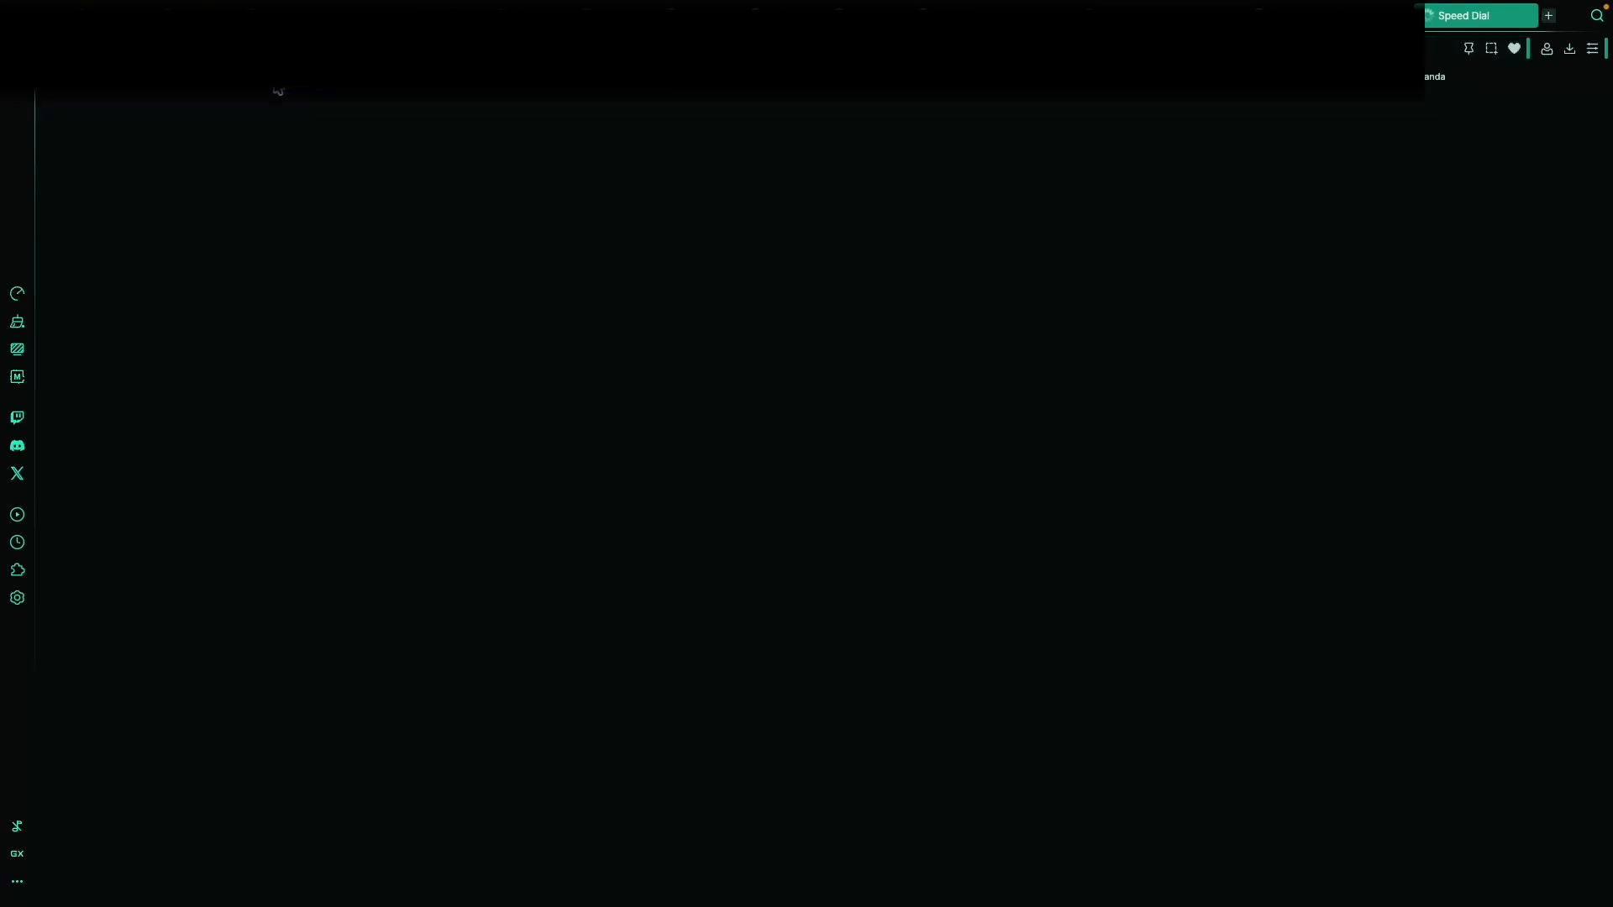
click(707, 233)
key(ctrl+v)
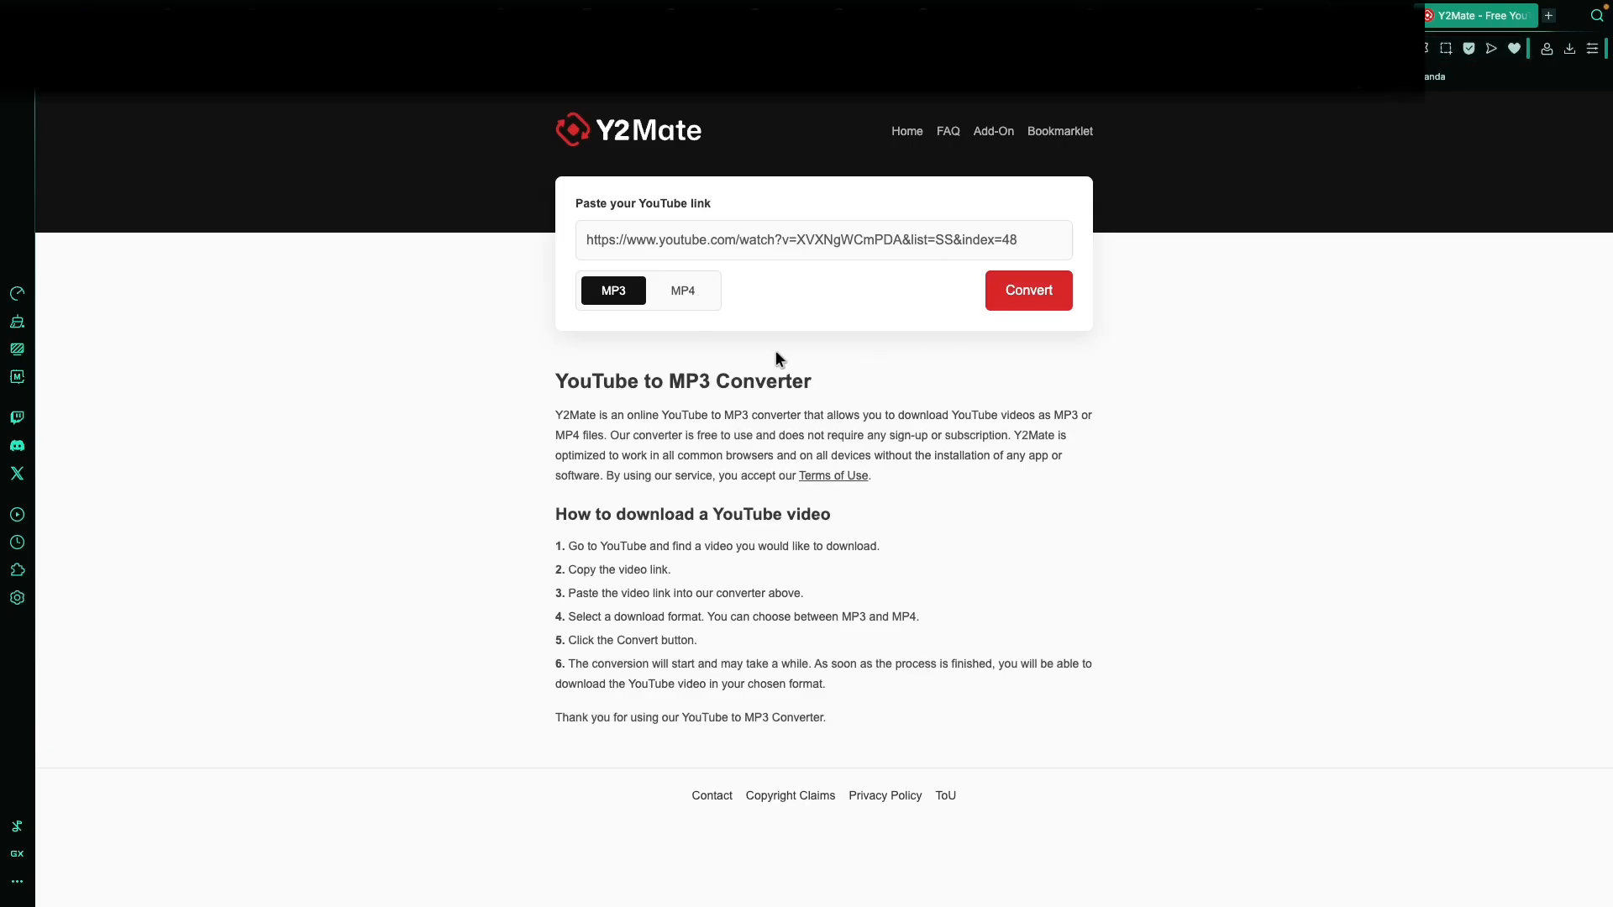
Step: Convert the video to an MP3, download the file and close the extra tab that opens
click(685, 299)
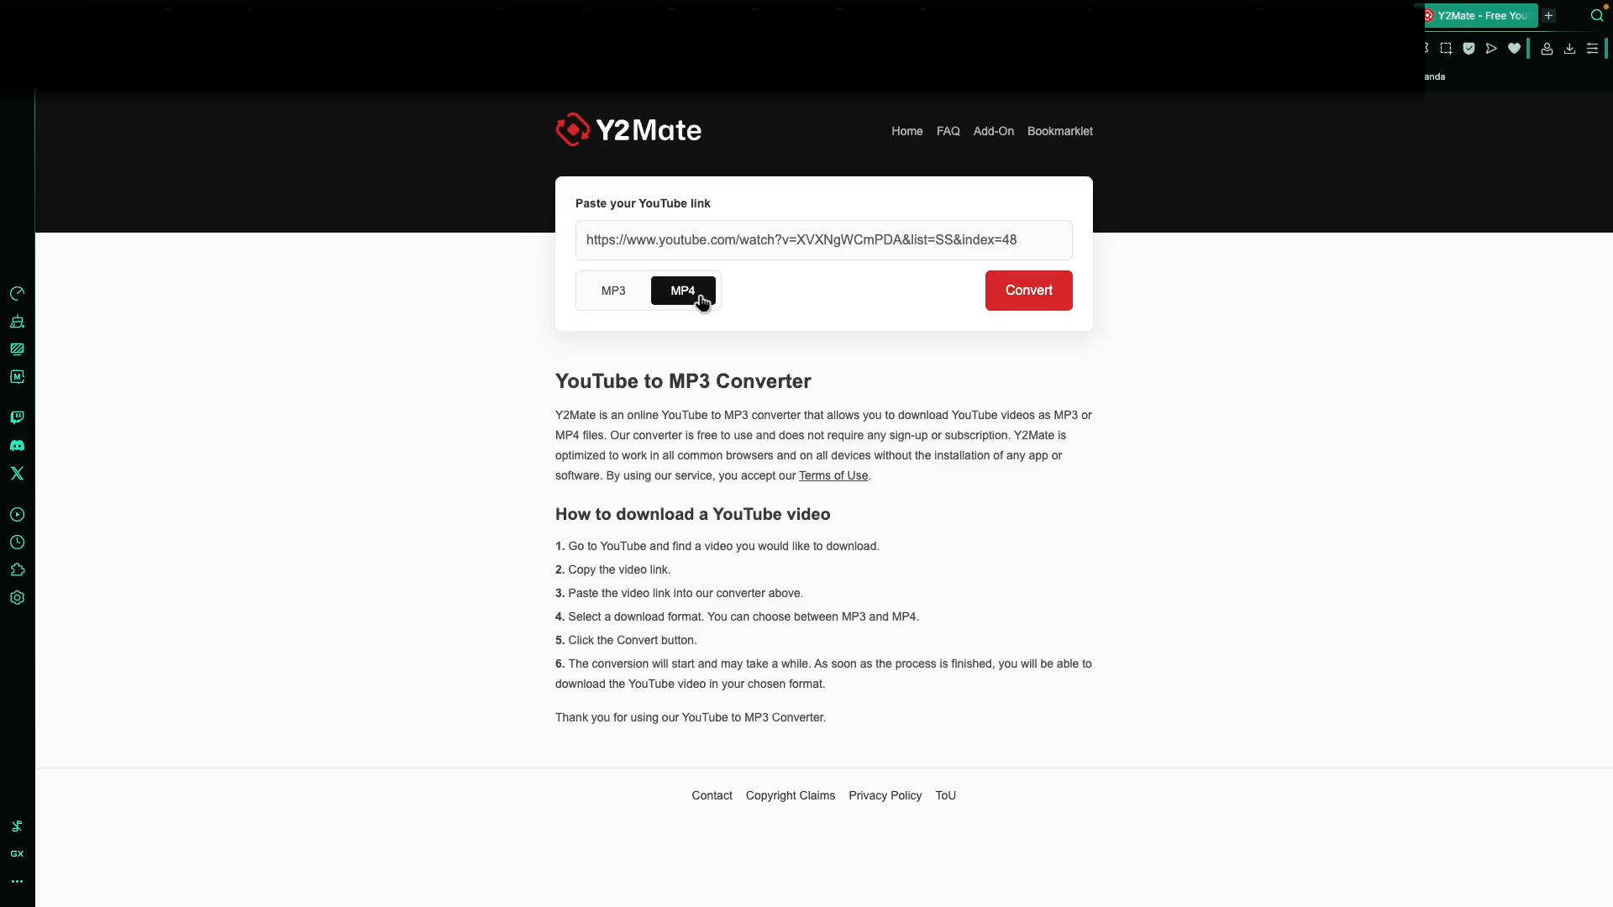
click(600, 305)
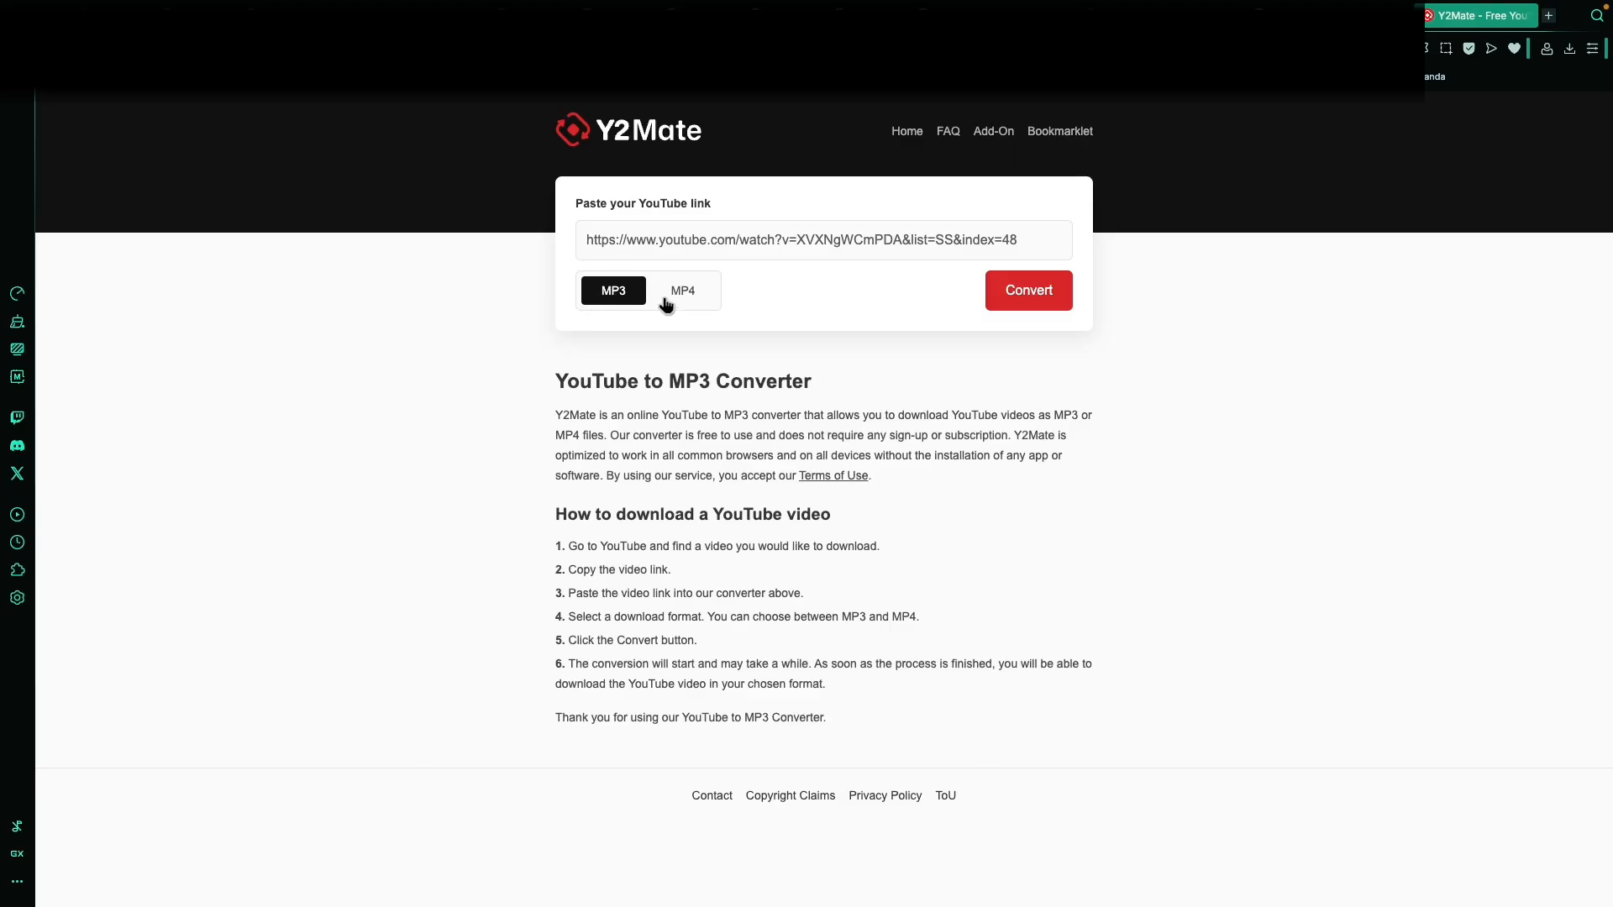
click(668, 299)
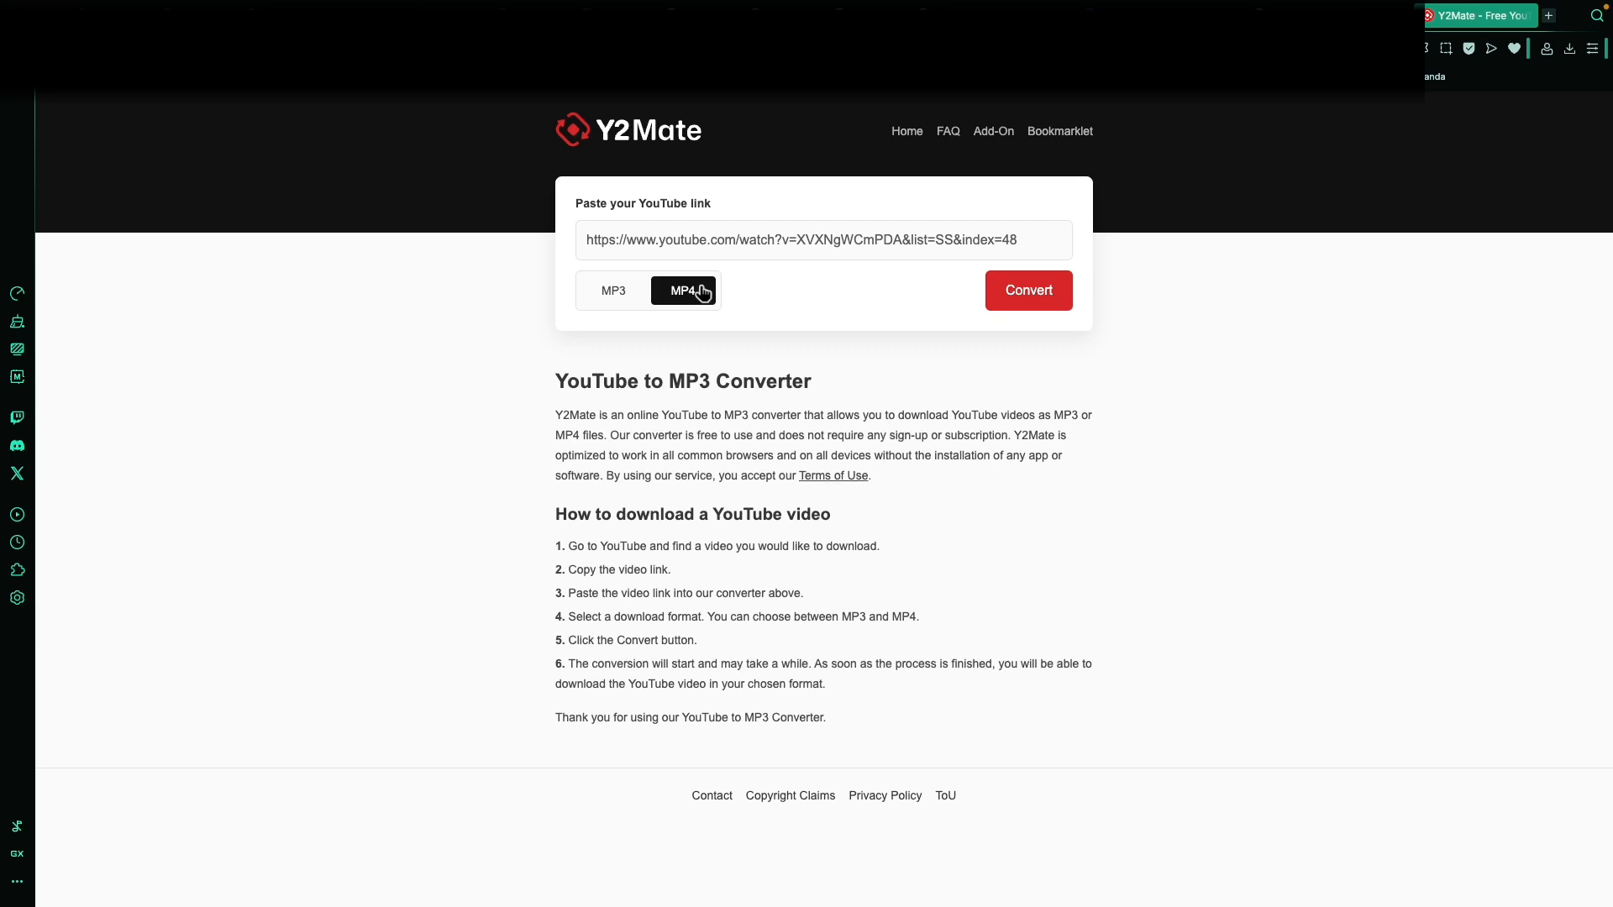
click(1017, 289)
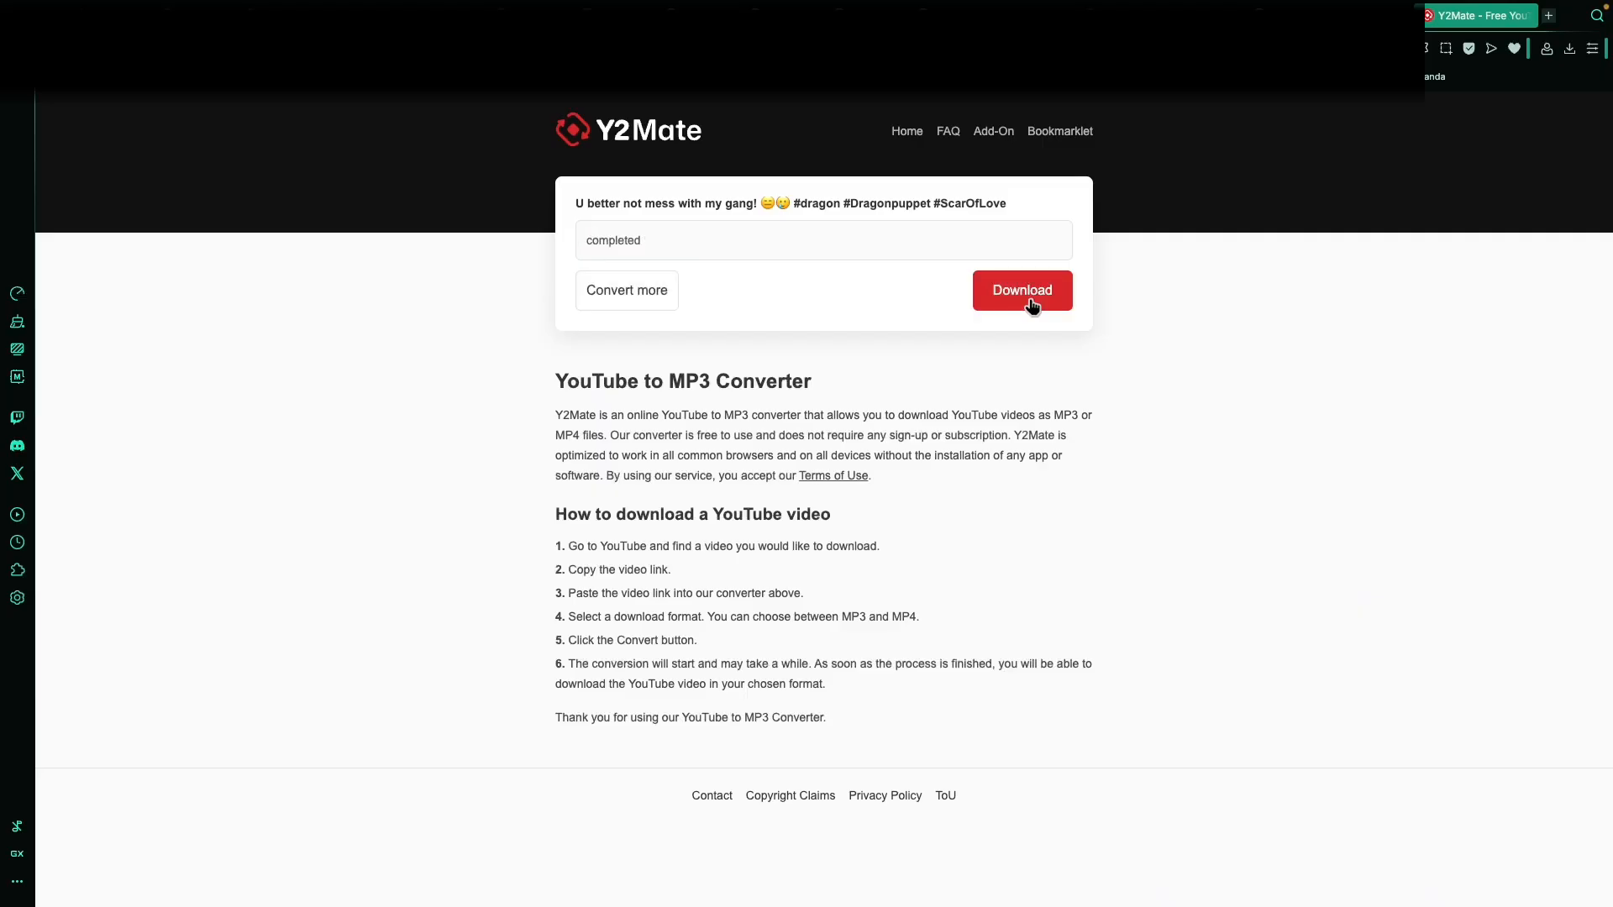
click(1000, 303)
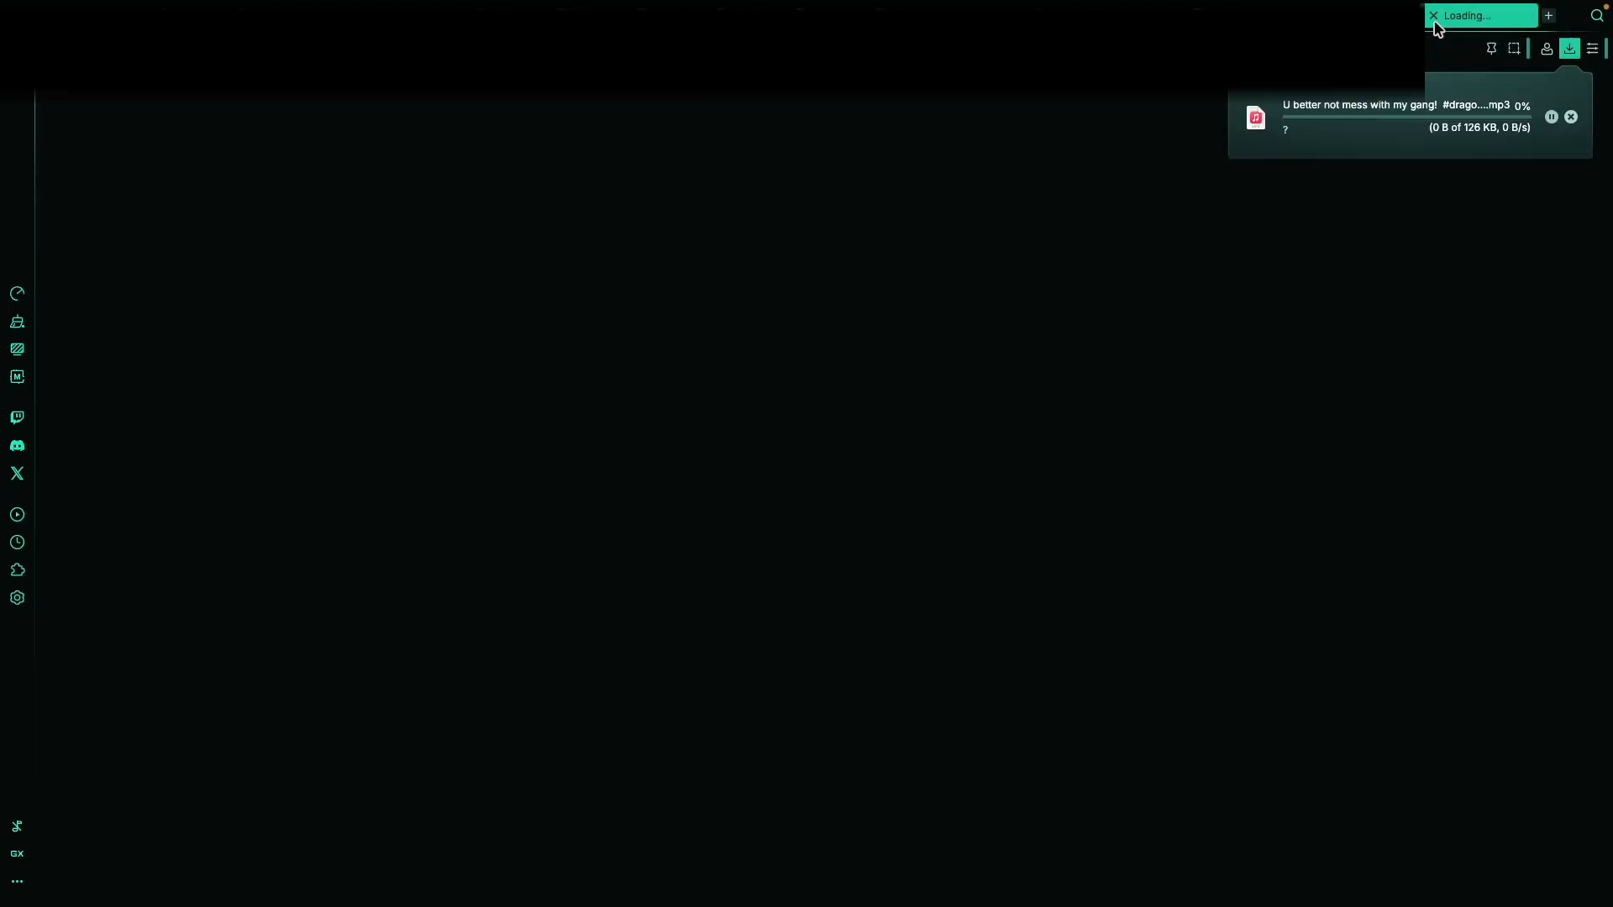
click(1435, 20)
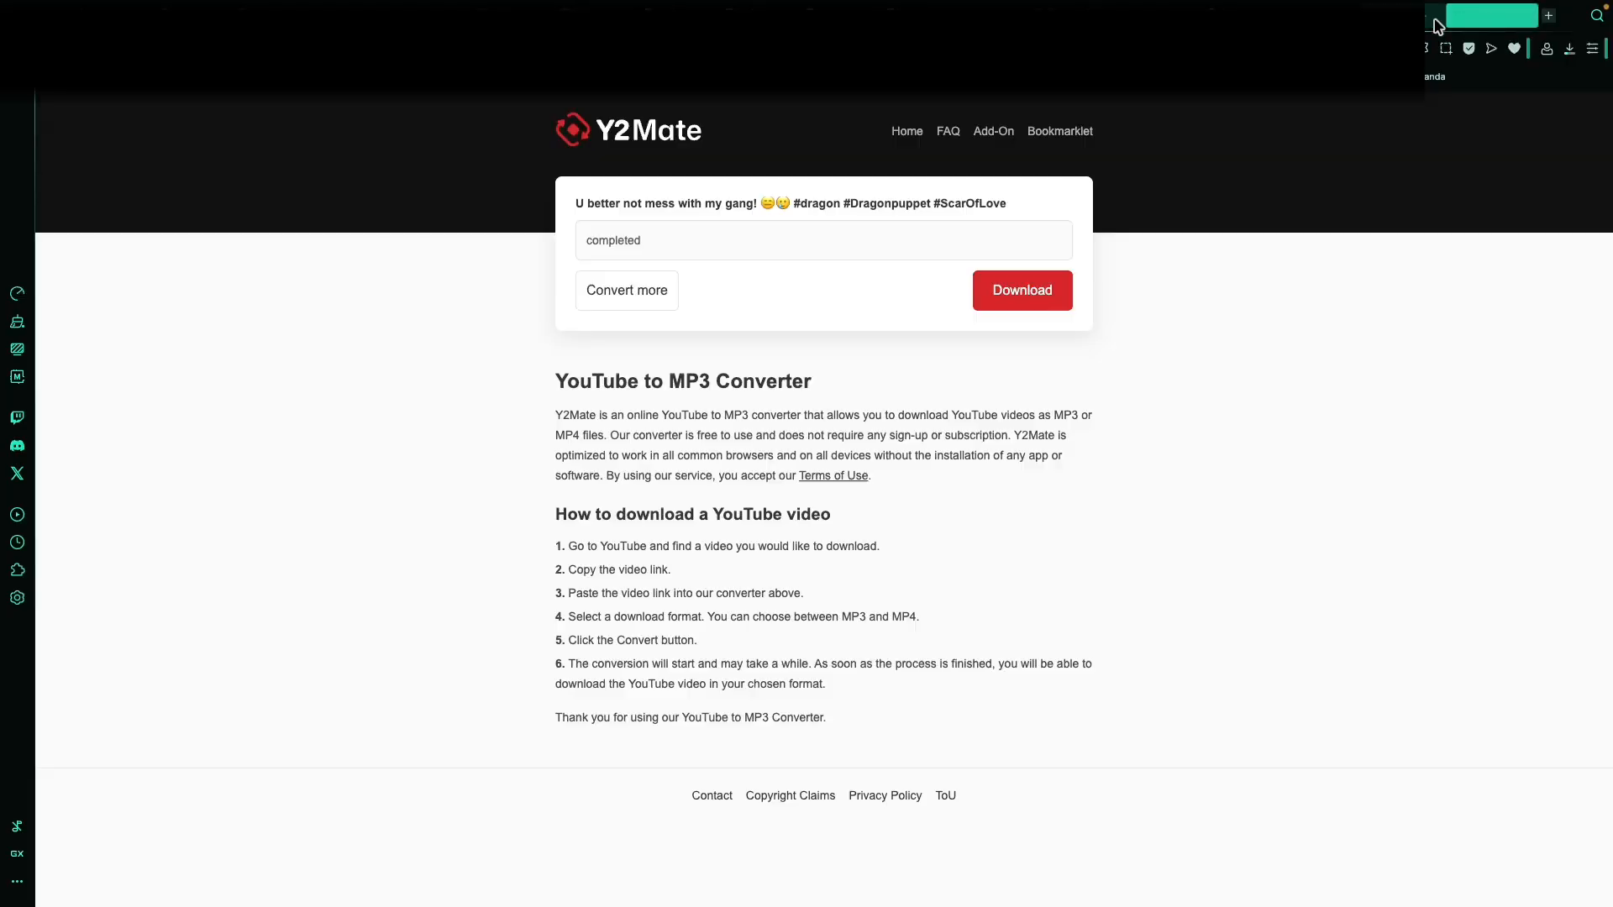
Step: Bring the downloaded MP3 into CapCut and place it below the video clips from the start of the timeline
click(1571, 51)
drag(1008, 417, 1274, 680)
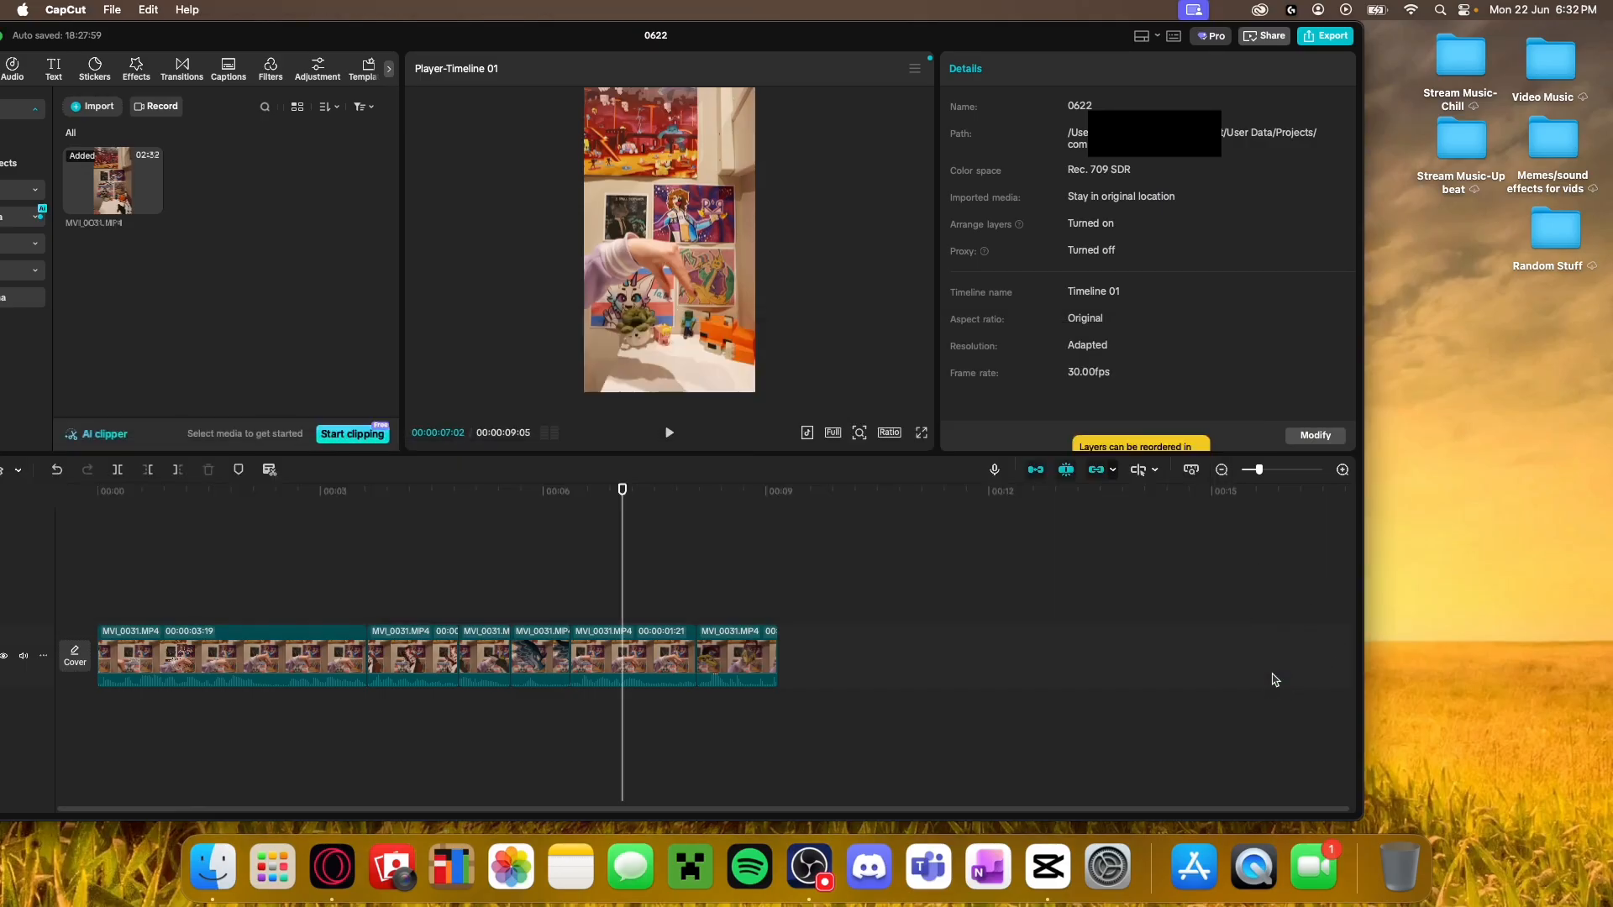
drag(720, 713, 150, 719)
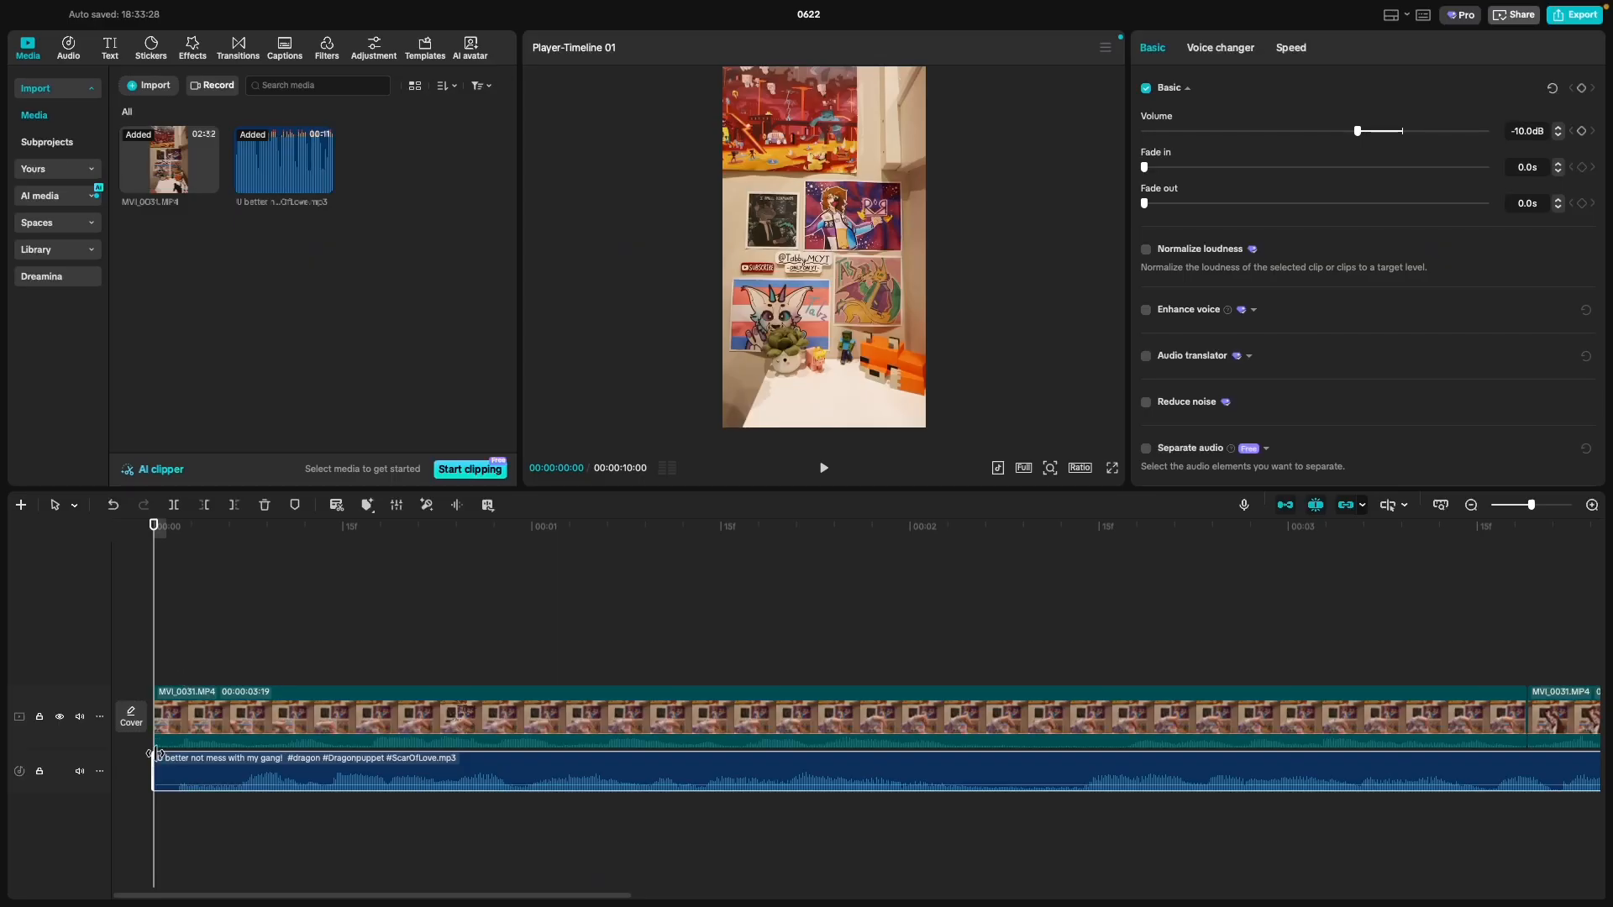
Step: Trim one frame off the start of the audio clip and play the opening to check its timing
drag(155, 753, 167, 761)
key(space)
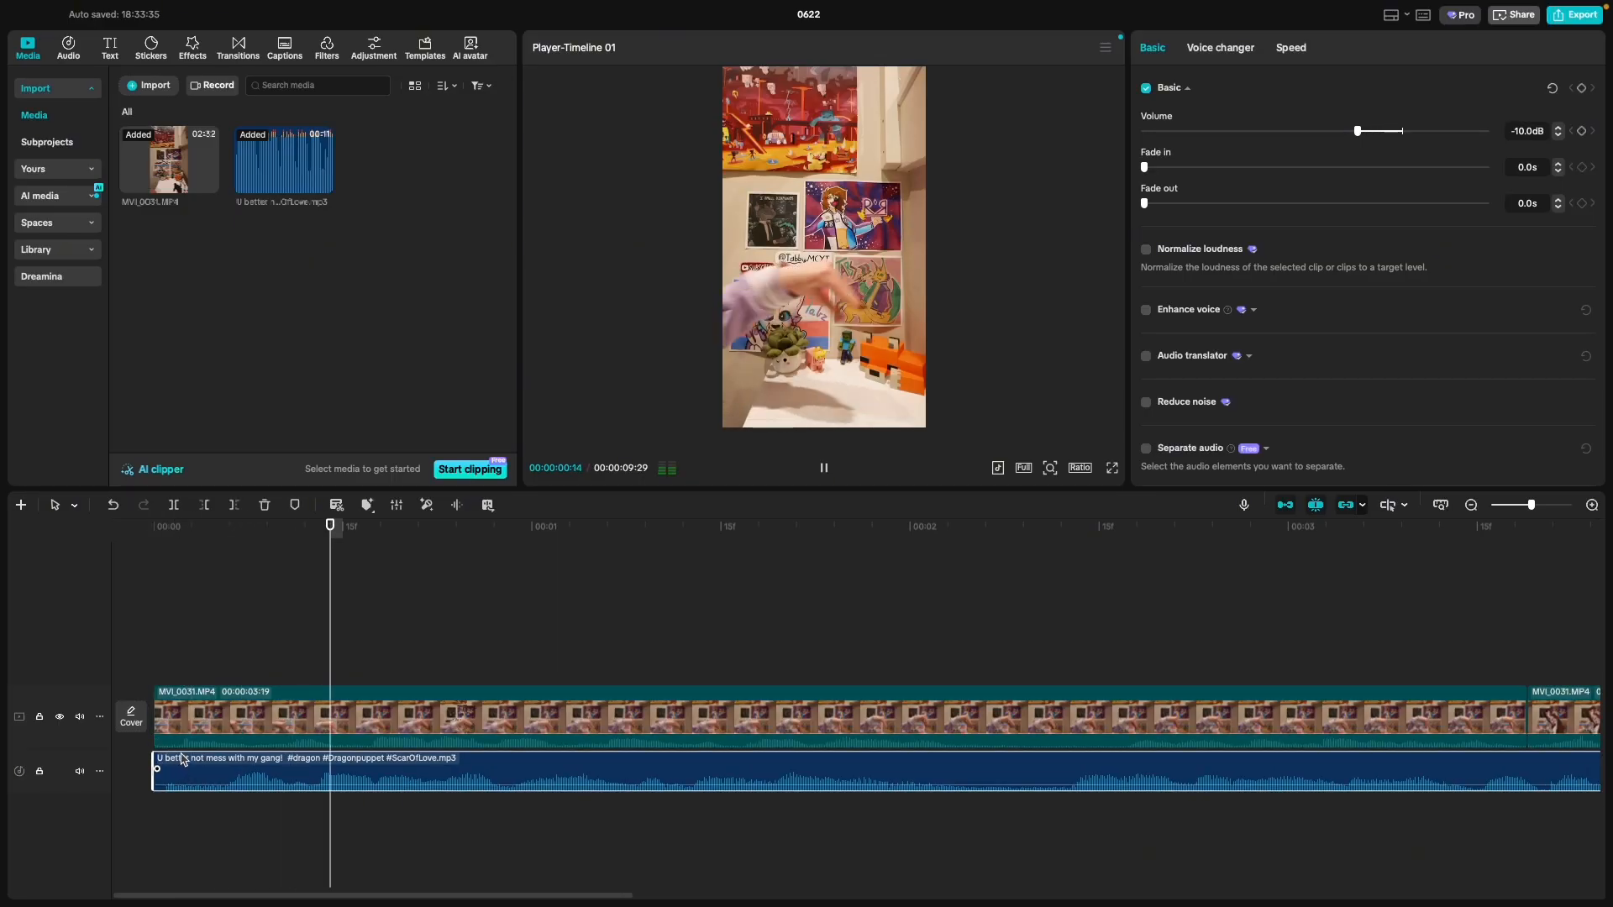
click(182, 669)
key(space)
click(184, 666)
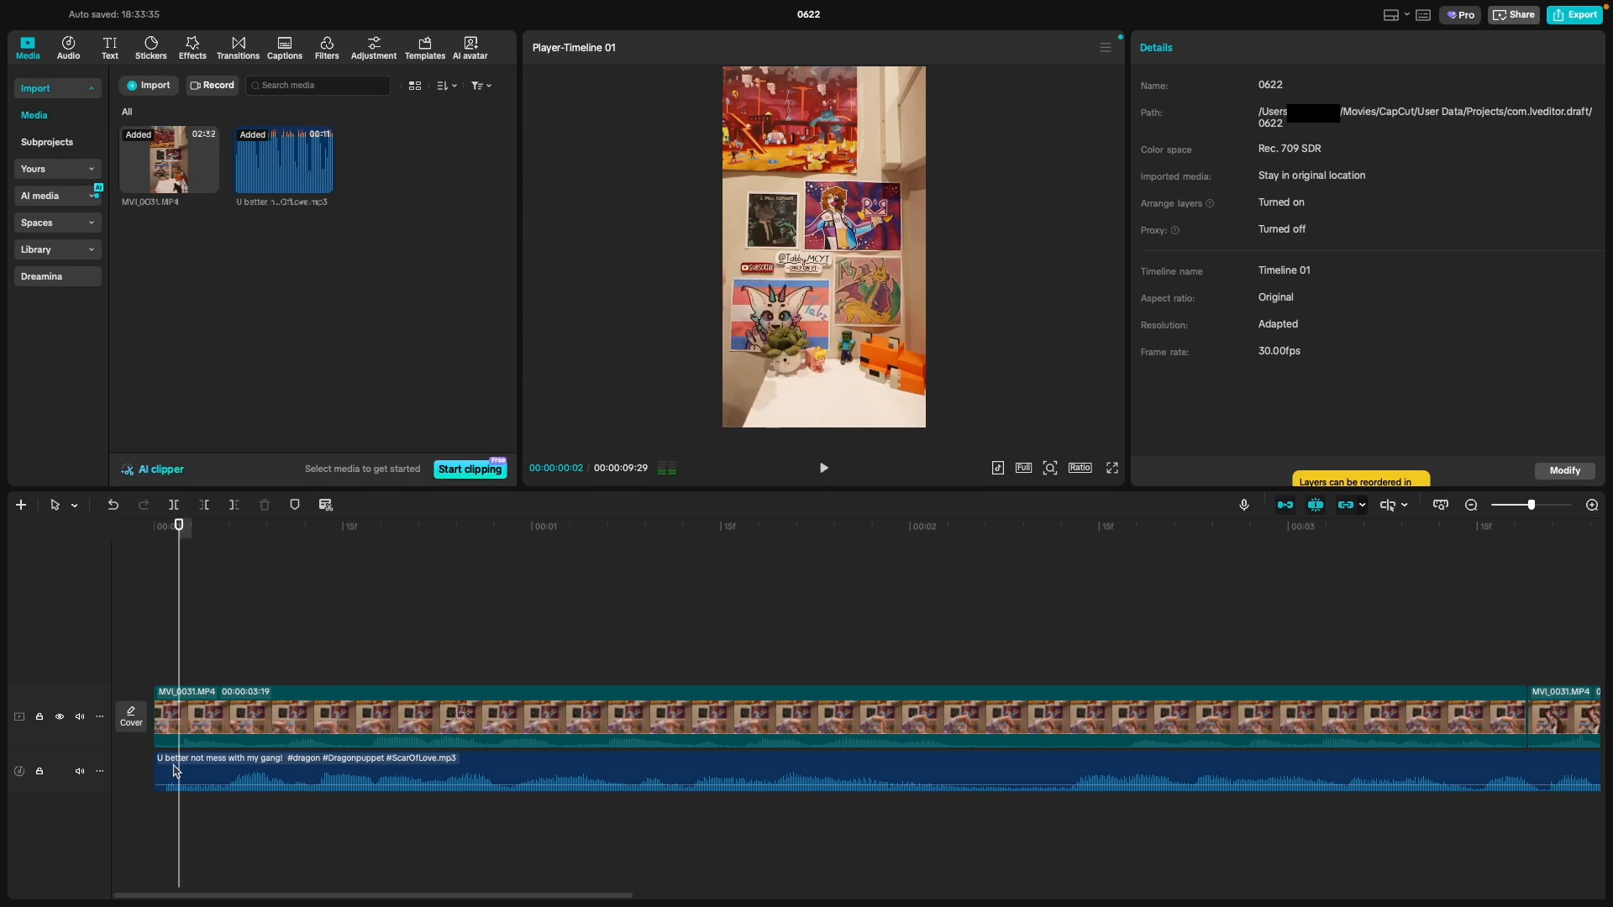
Step: Shift the start of the audio clip slightly later and play the opening against the video
drag(158, 766, 206, 766)
click(154, 659)
key(space)
click(135, 661)
key(space)
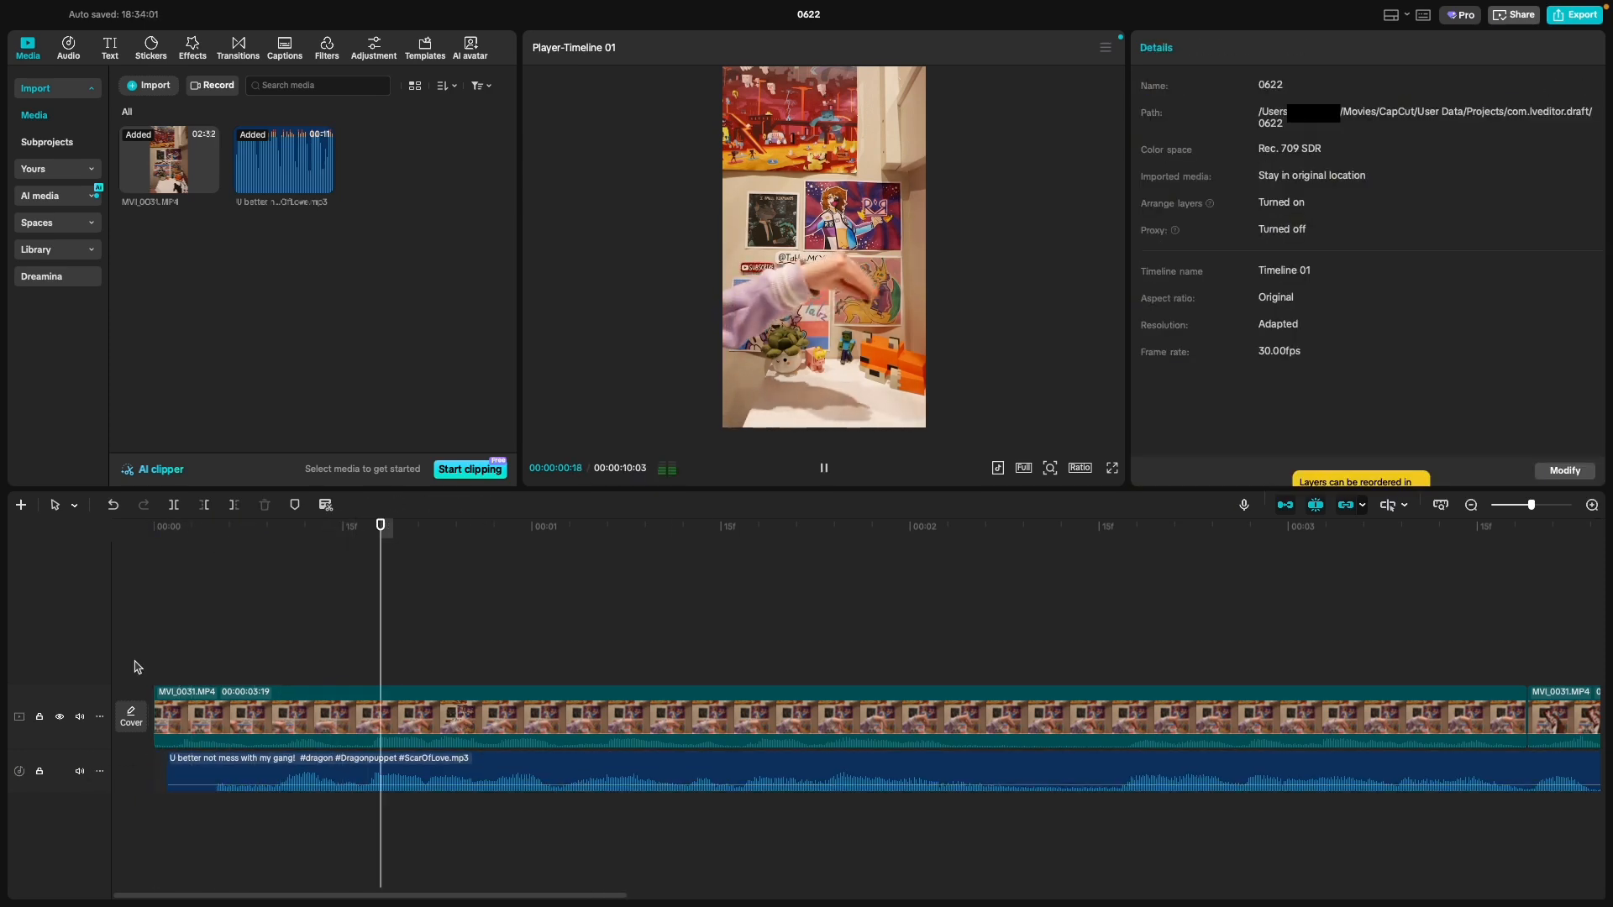
key(space)
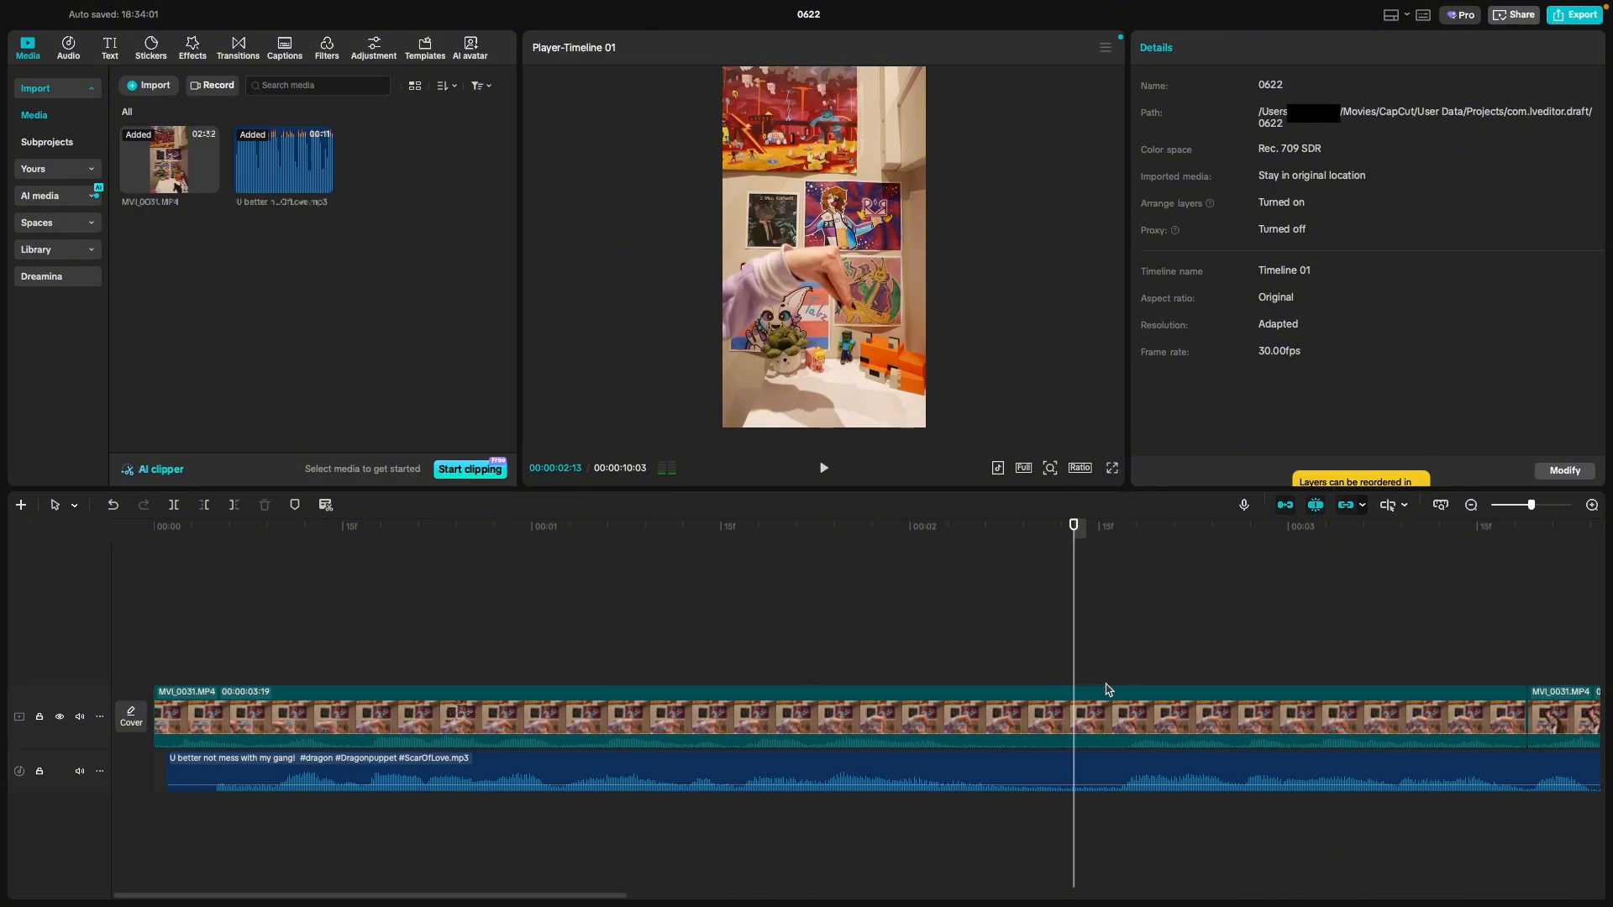
click(1126, 634)
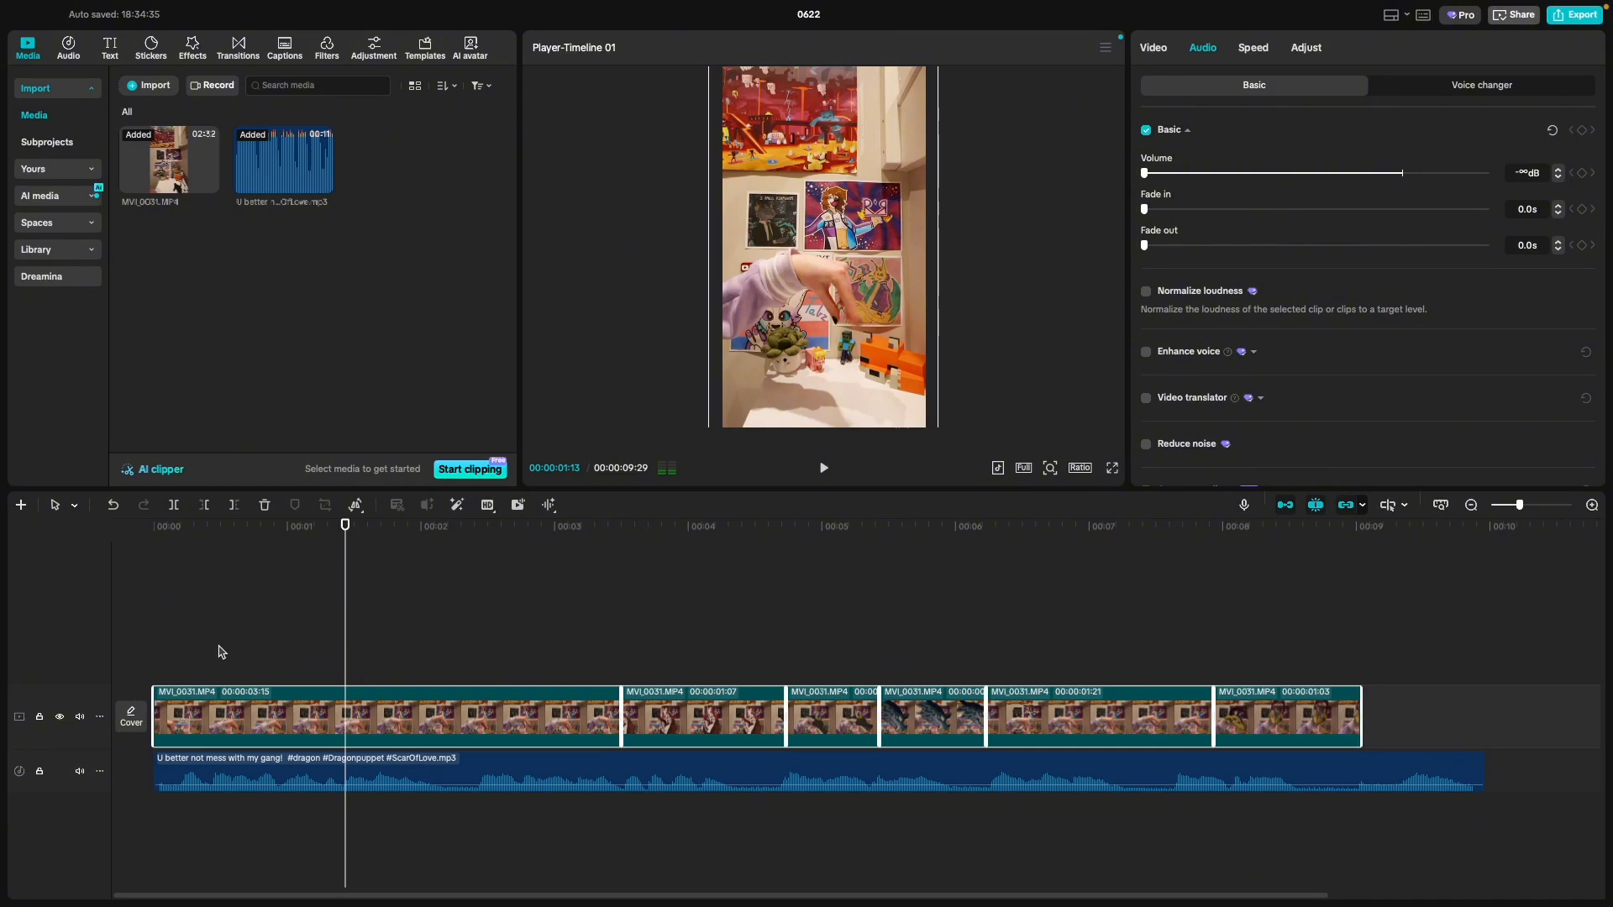
Step: Delete all six video clips from the timeline and undo the deletion
key(Delete)
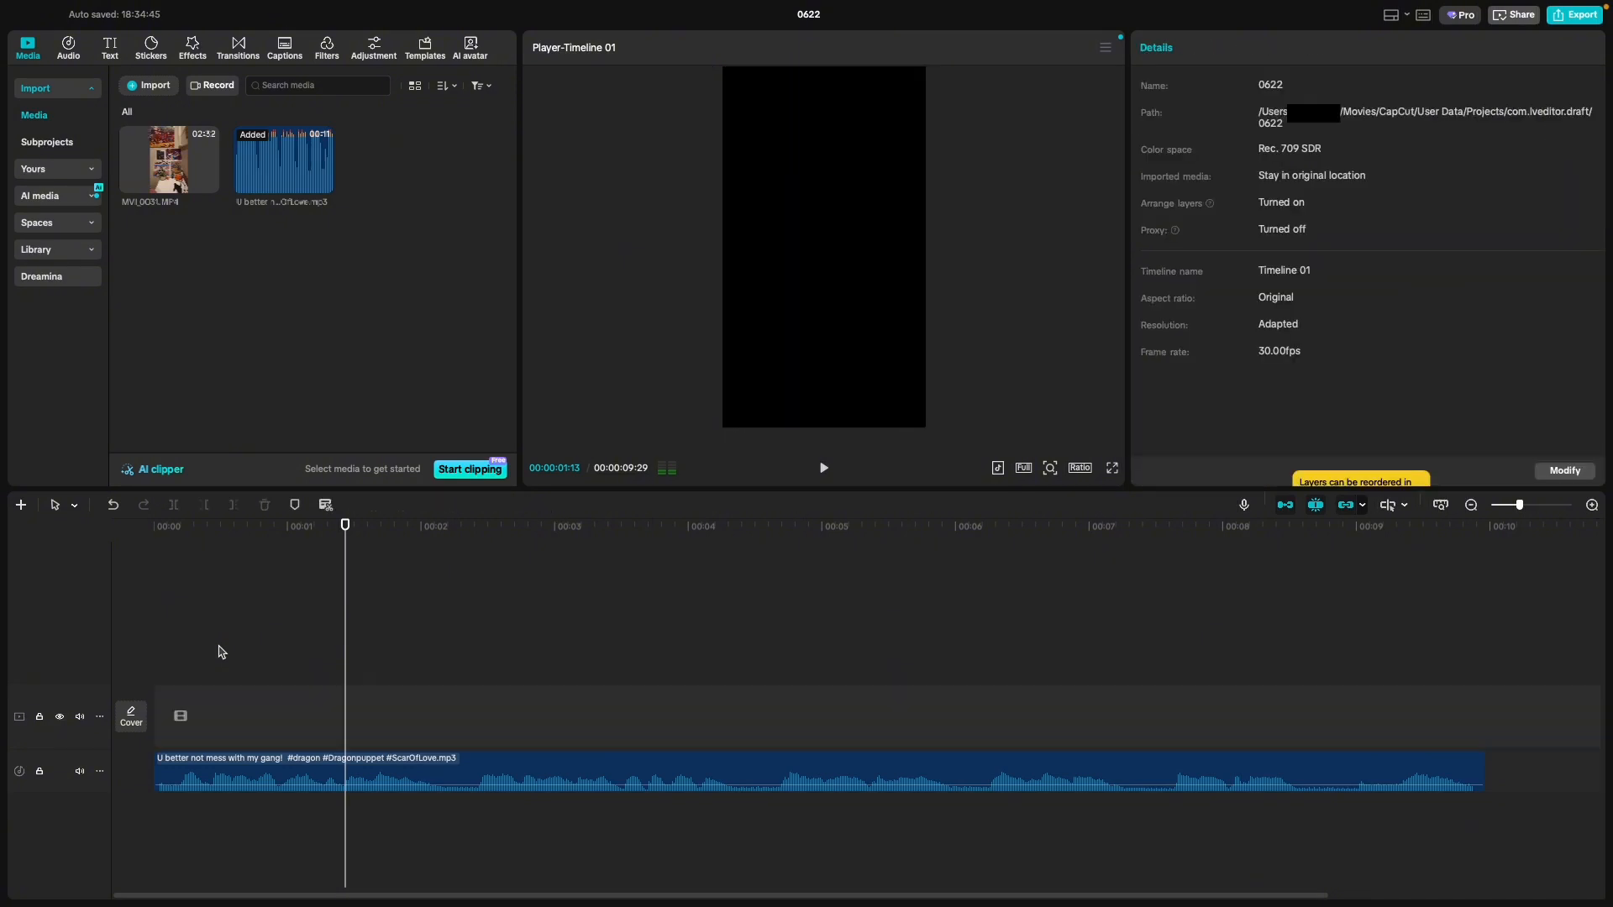
key(ctrl+z)
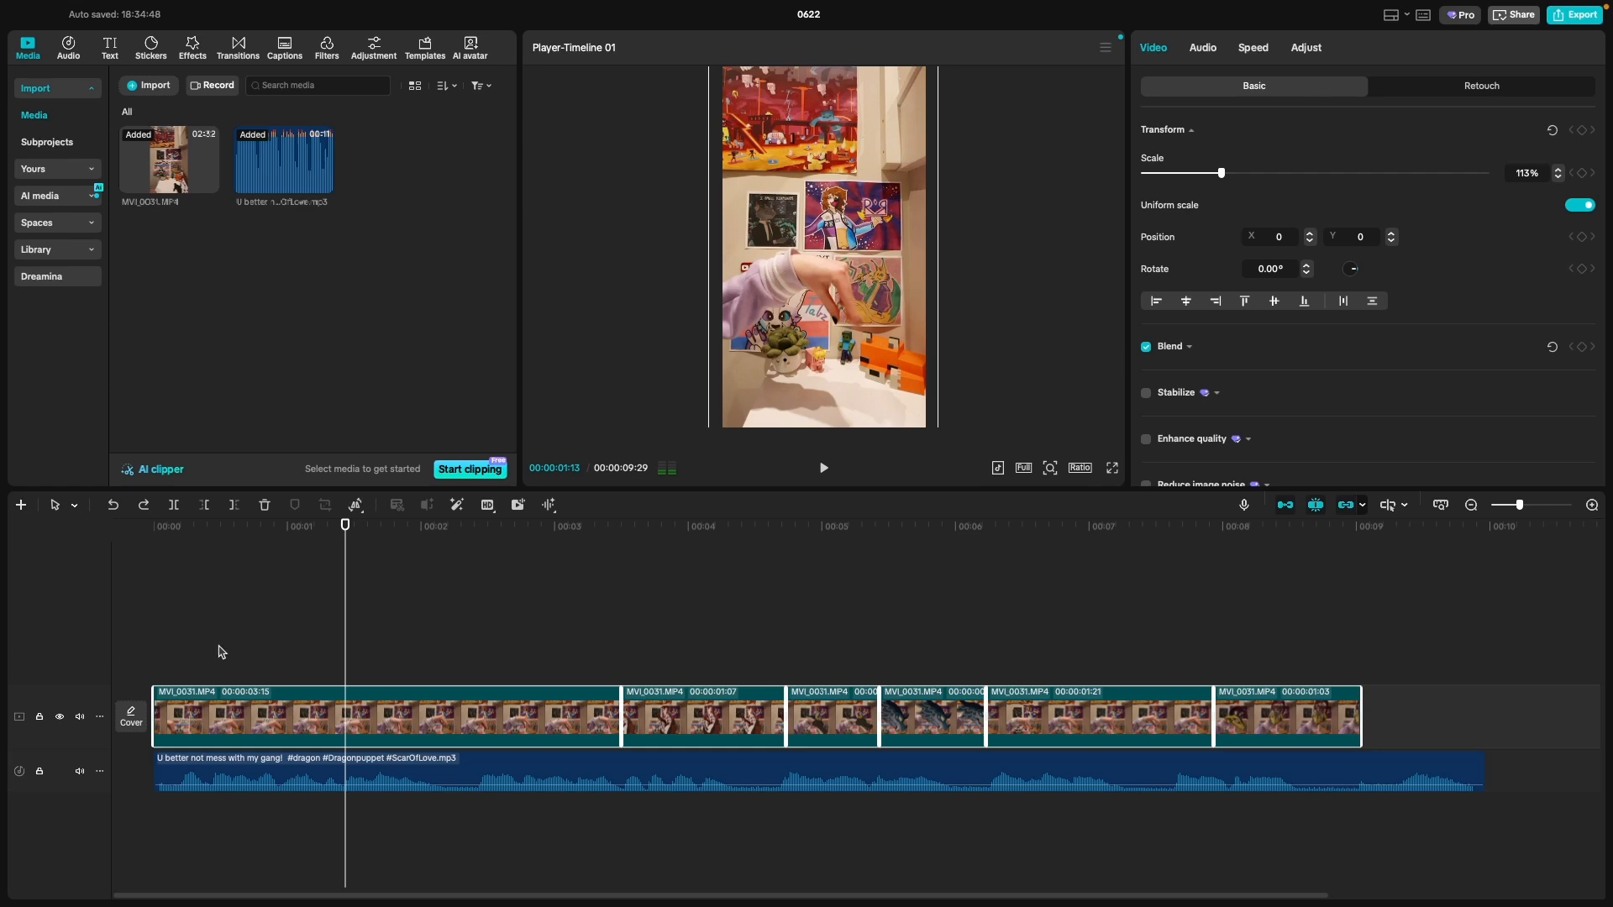
click(221, 653)
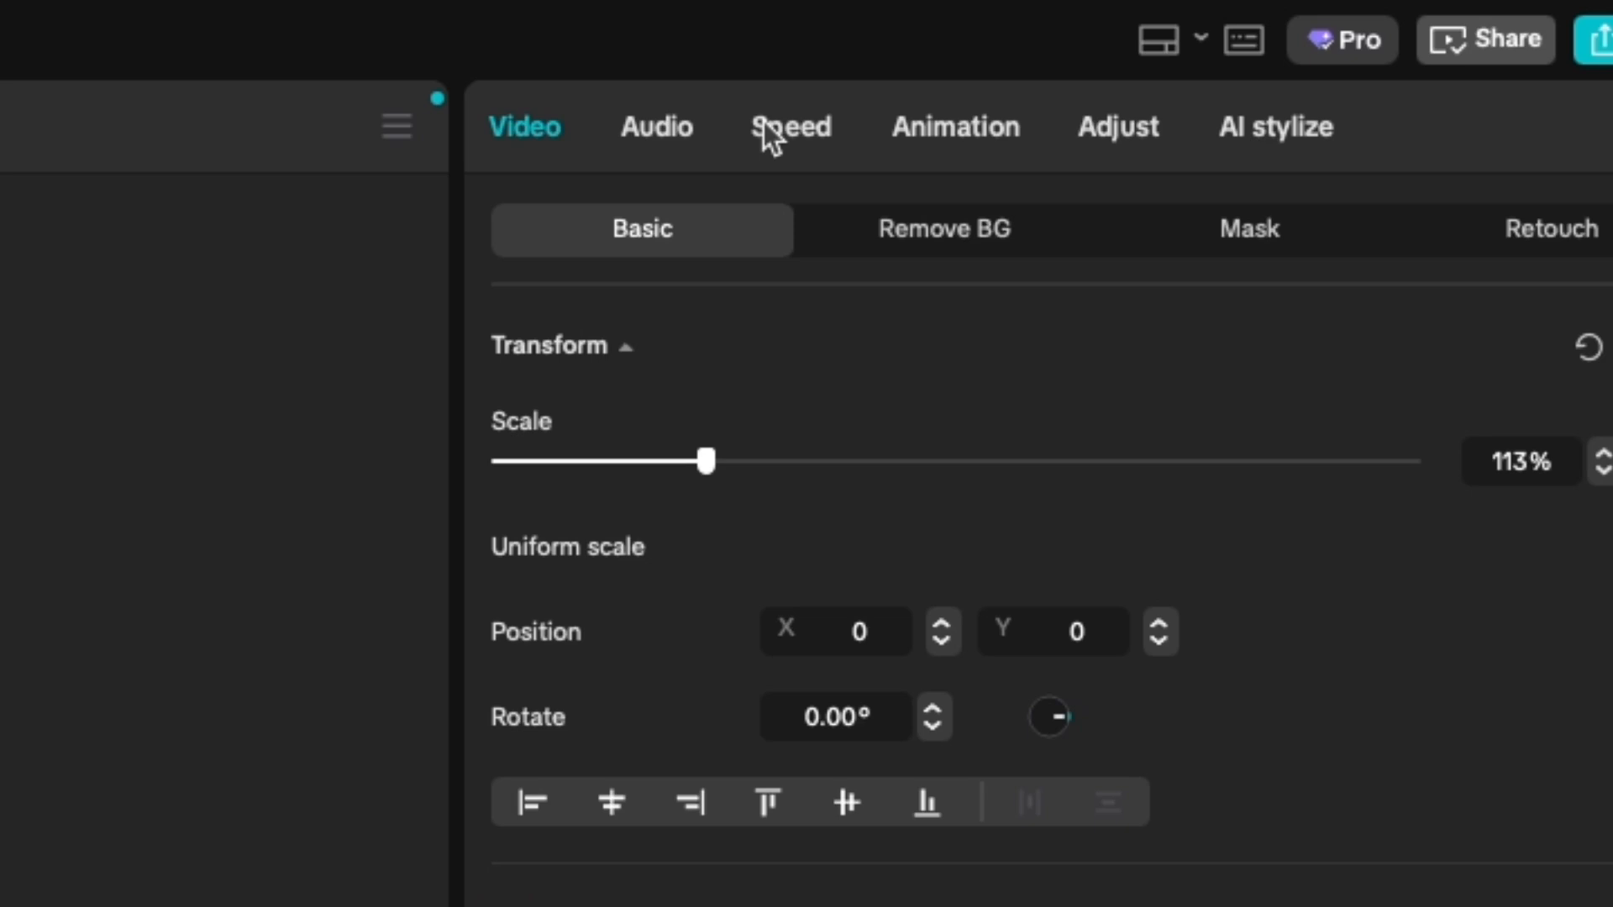
Step: Set the last video clip's speed to 1.20x and extend the footage at its start by a few frames
click(1243, 48)
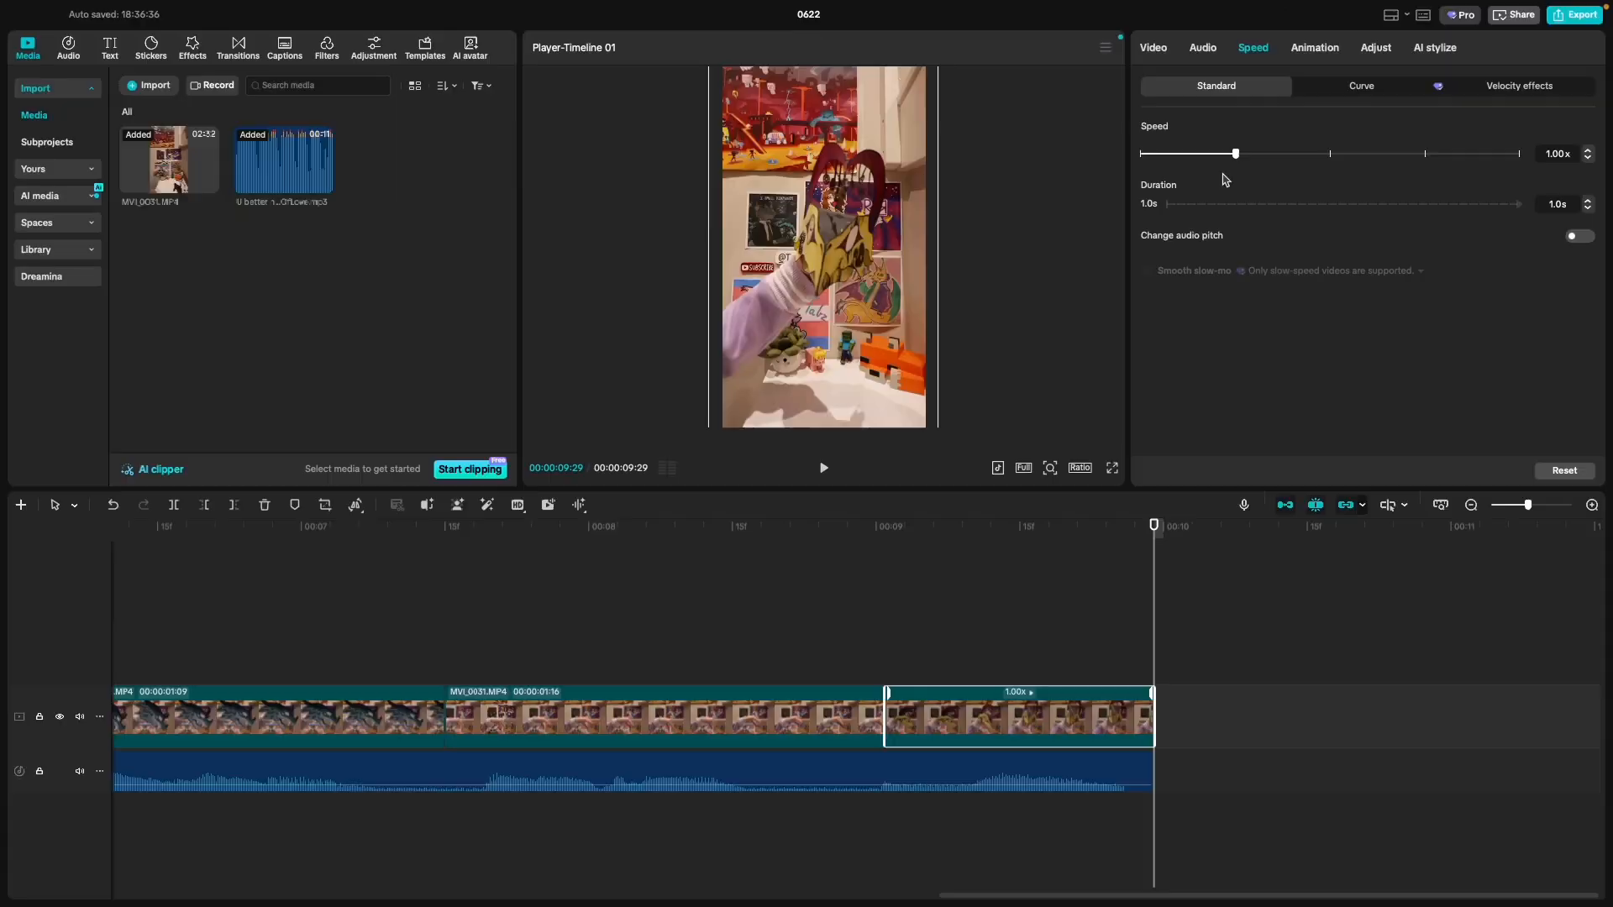
click(1588, 152)
click(1588, 152)
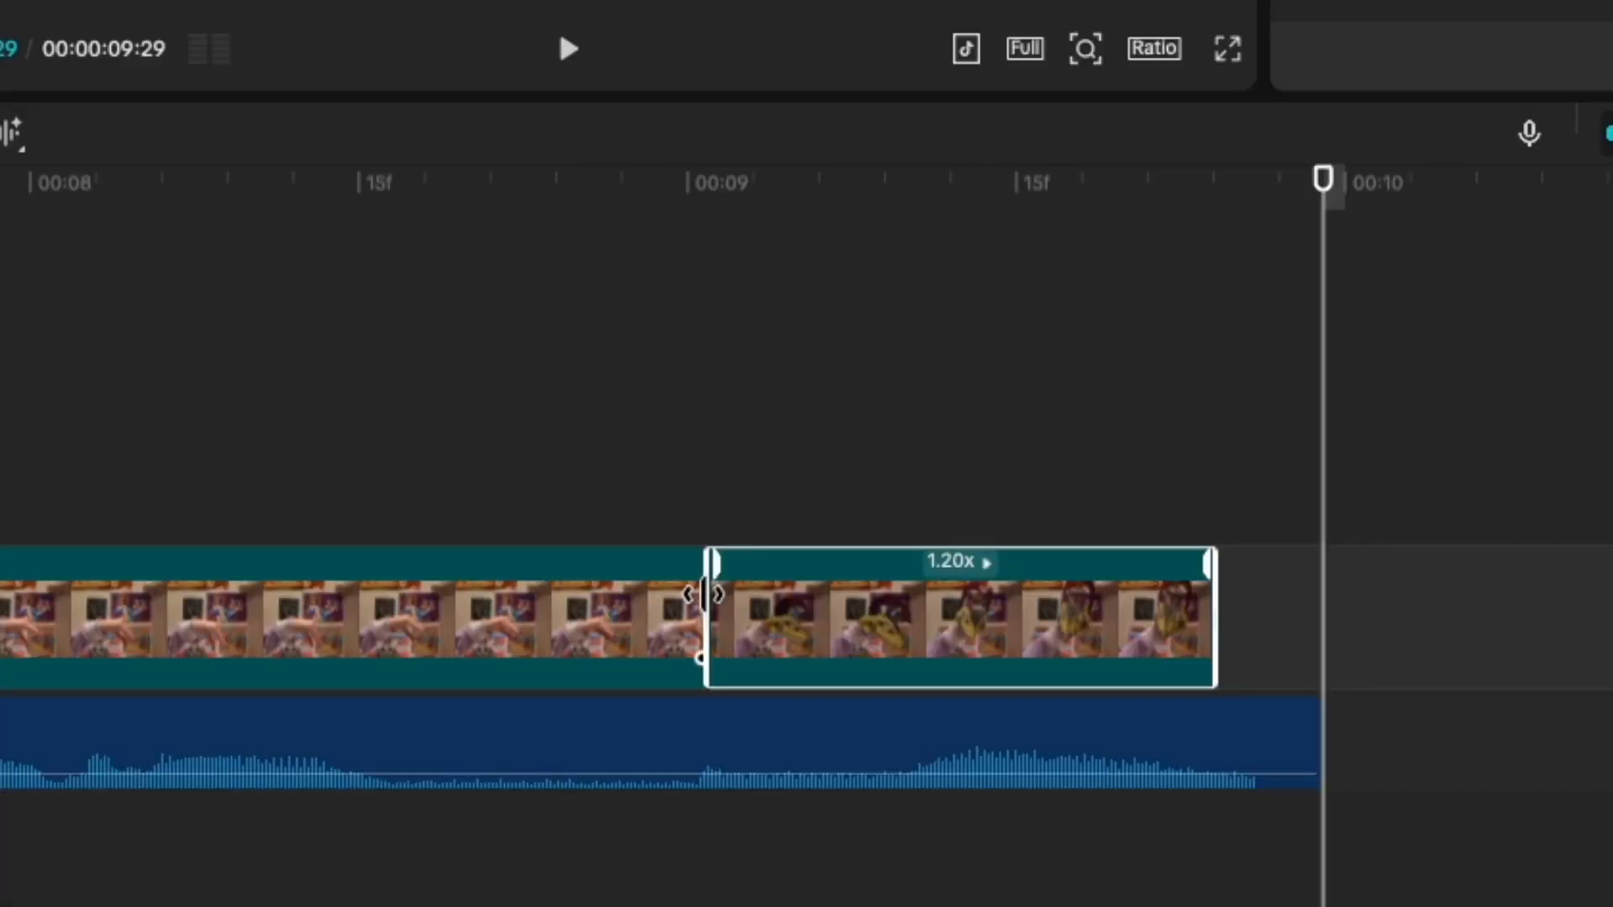
drag(886, 712, 869, 707)
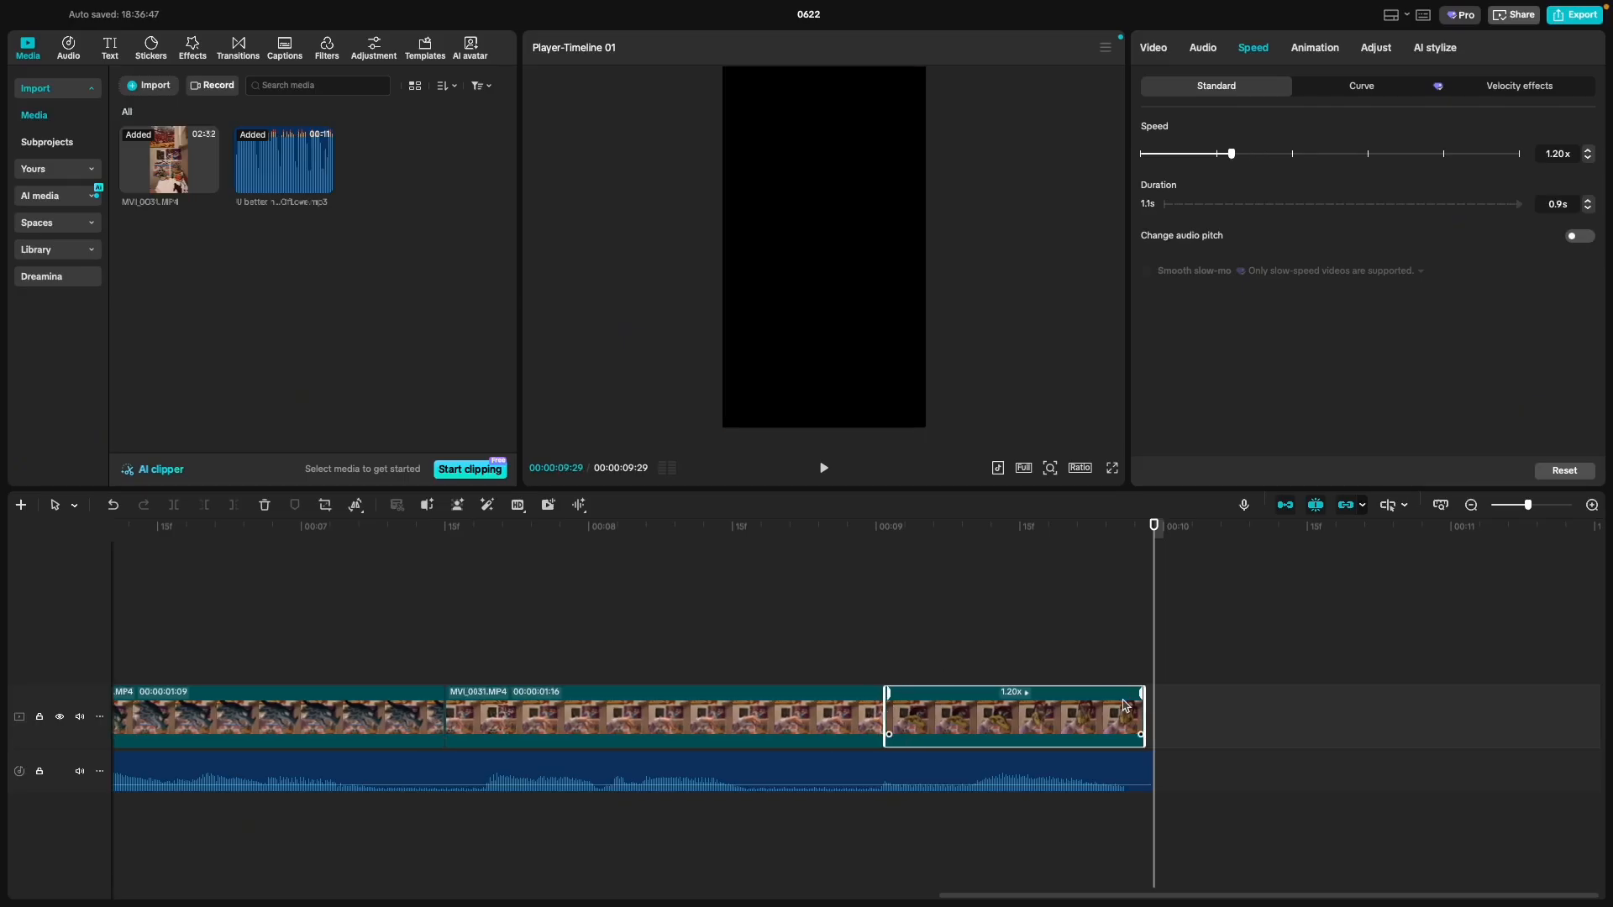
Step: Play the last video clip to check its timing against the audio
click(856, 654)
key(space)
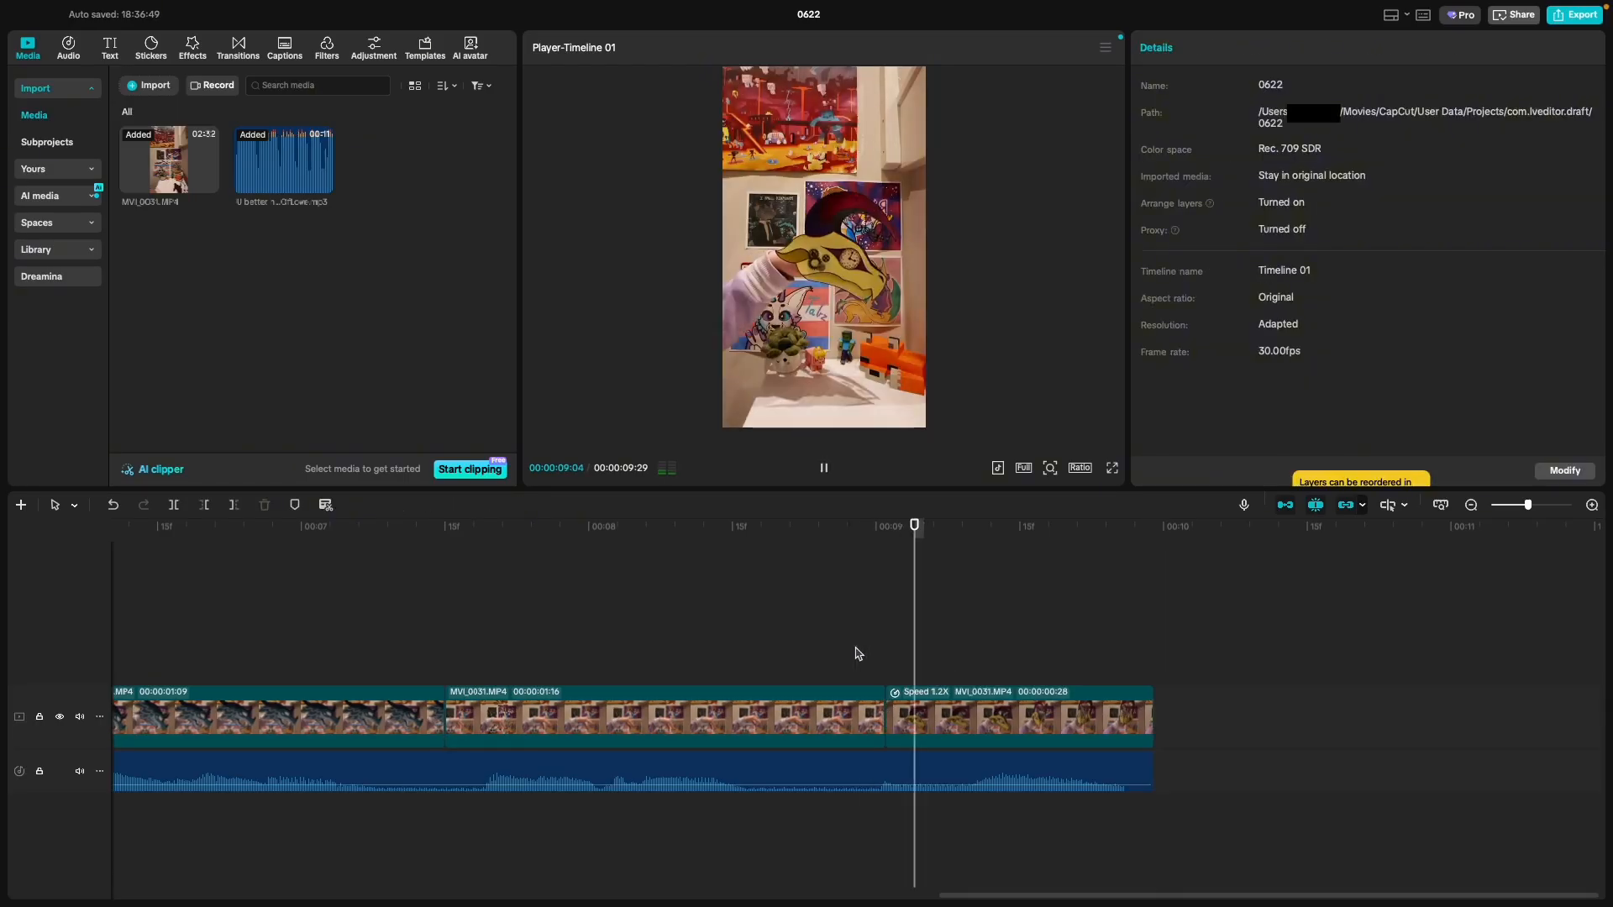
Step: Apply the Fade Out animation to the last video clip
click(944, 690)
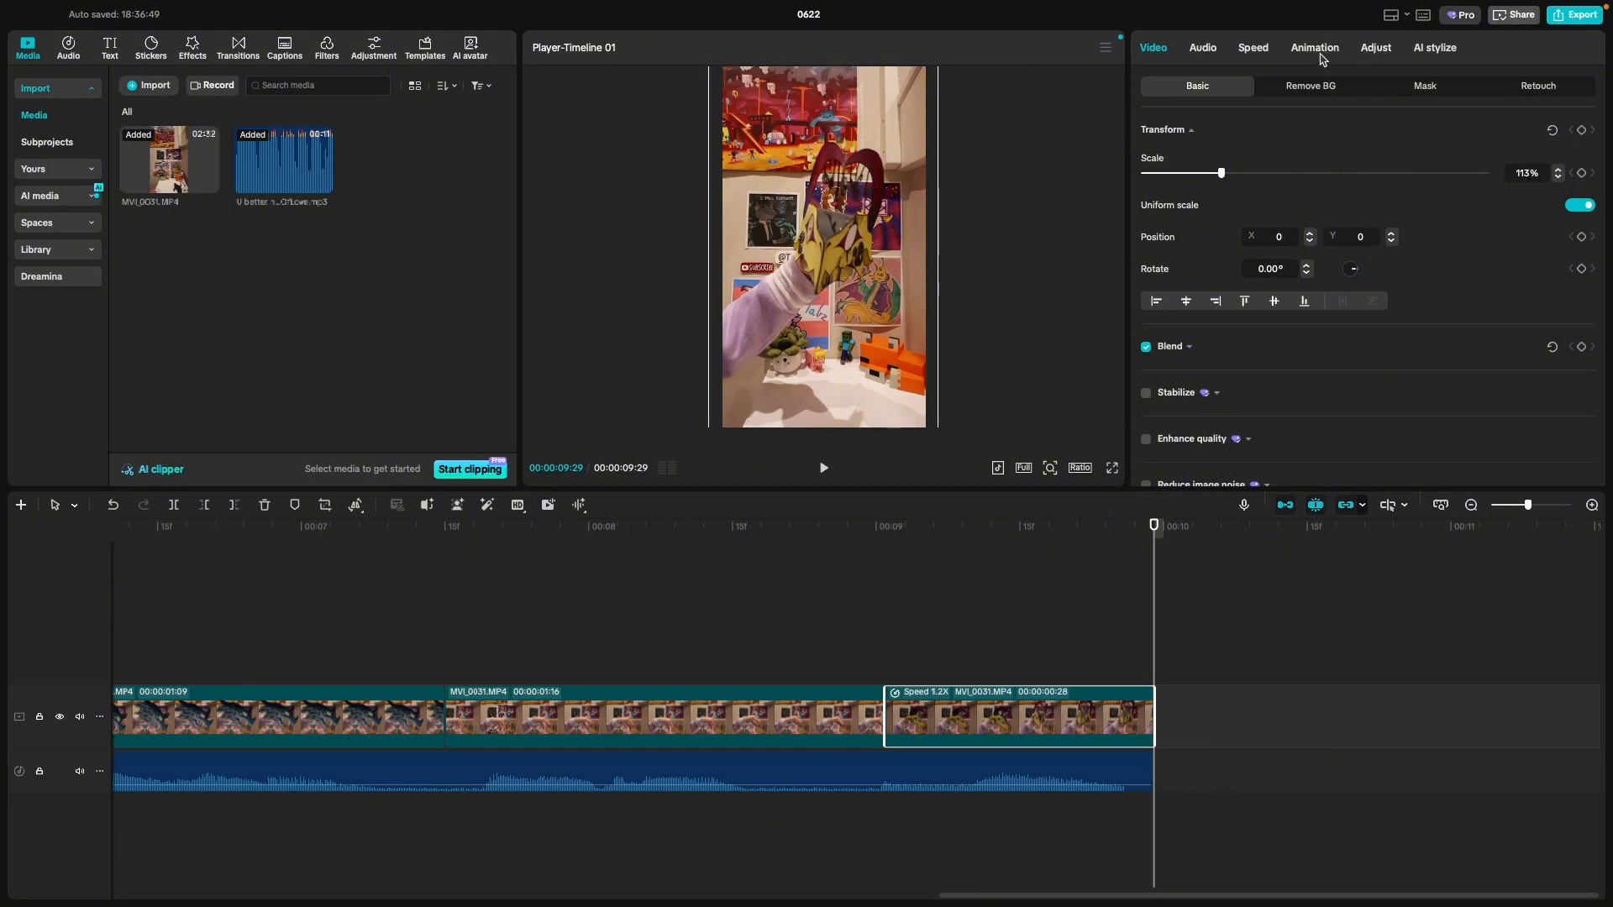
click(1318, 52)
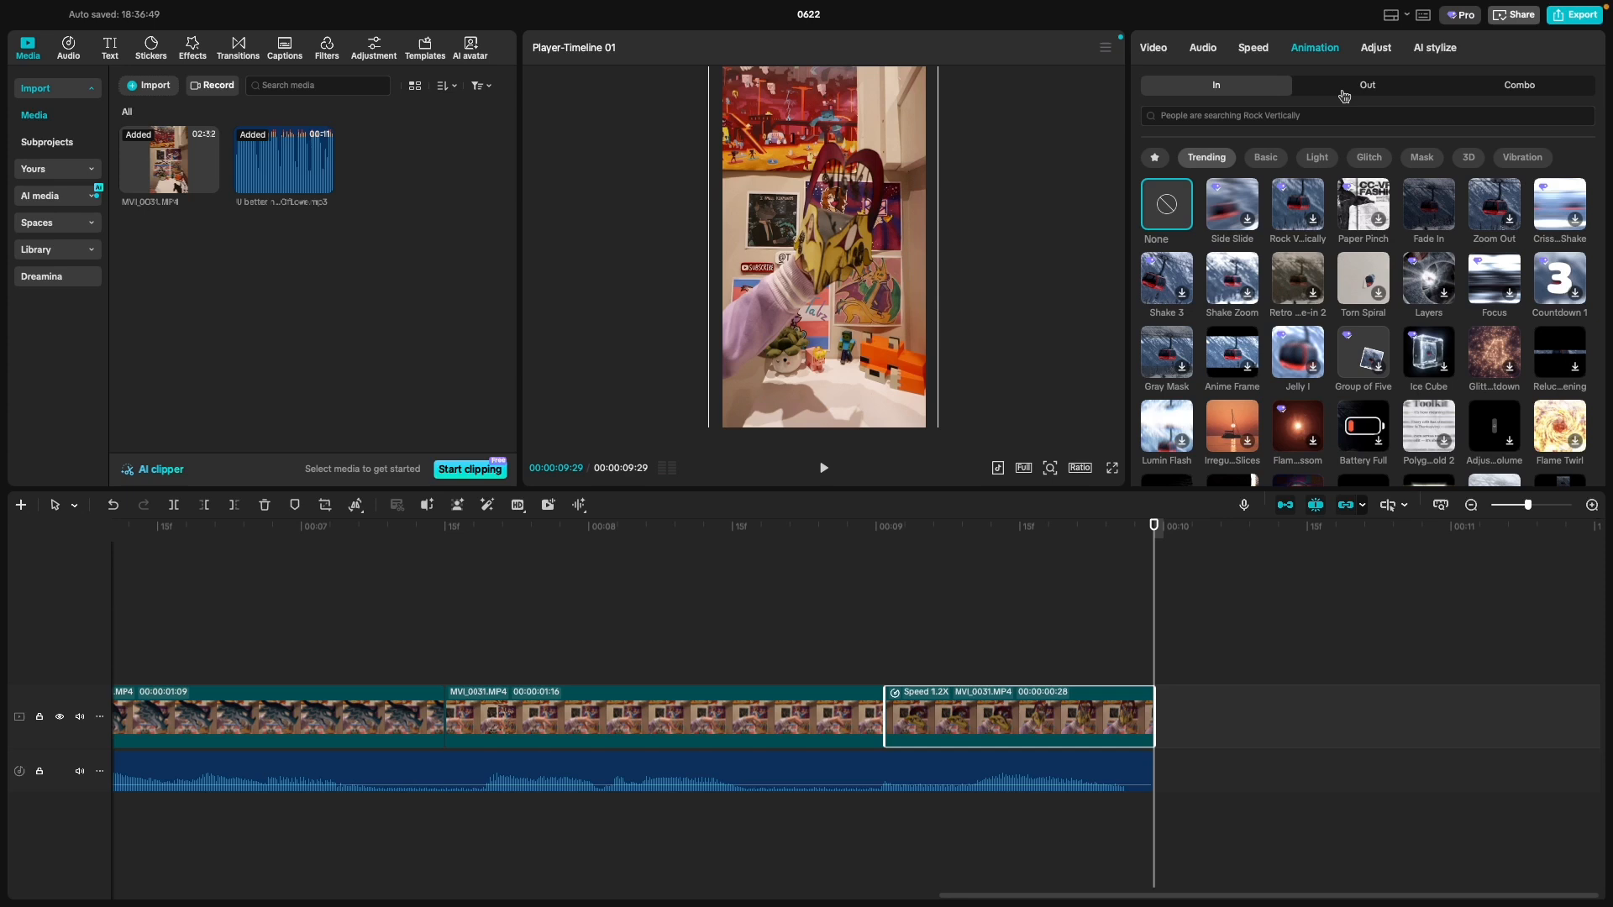
click(1344, 94)
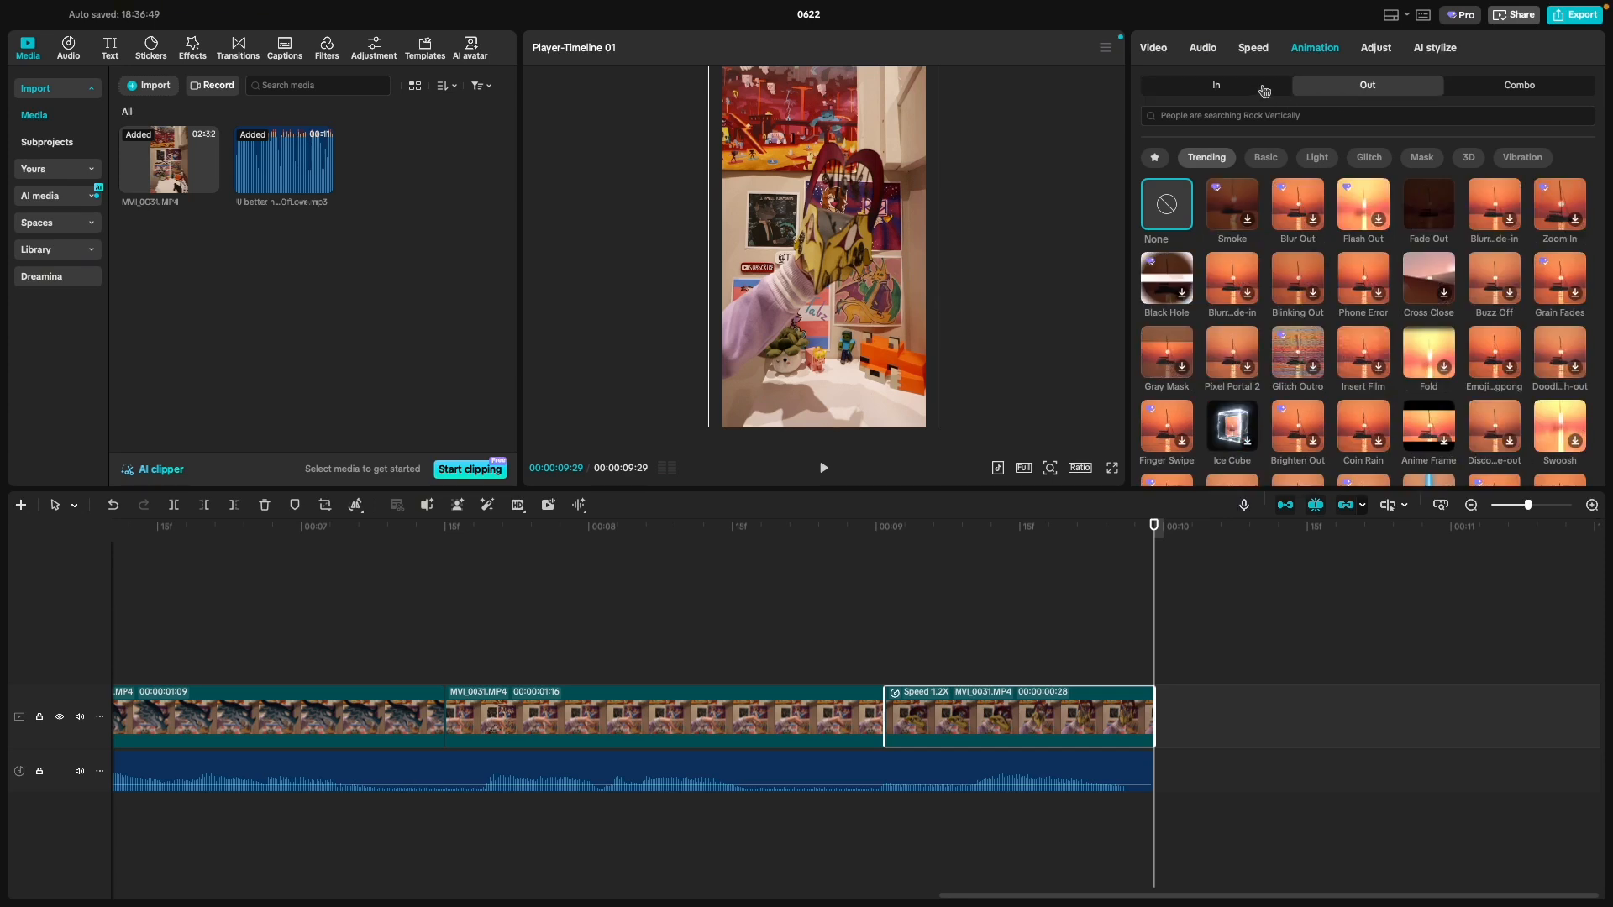
click(1433, 204)
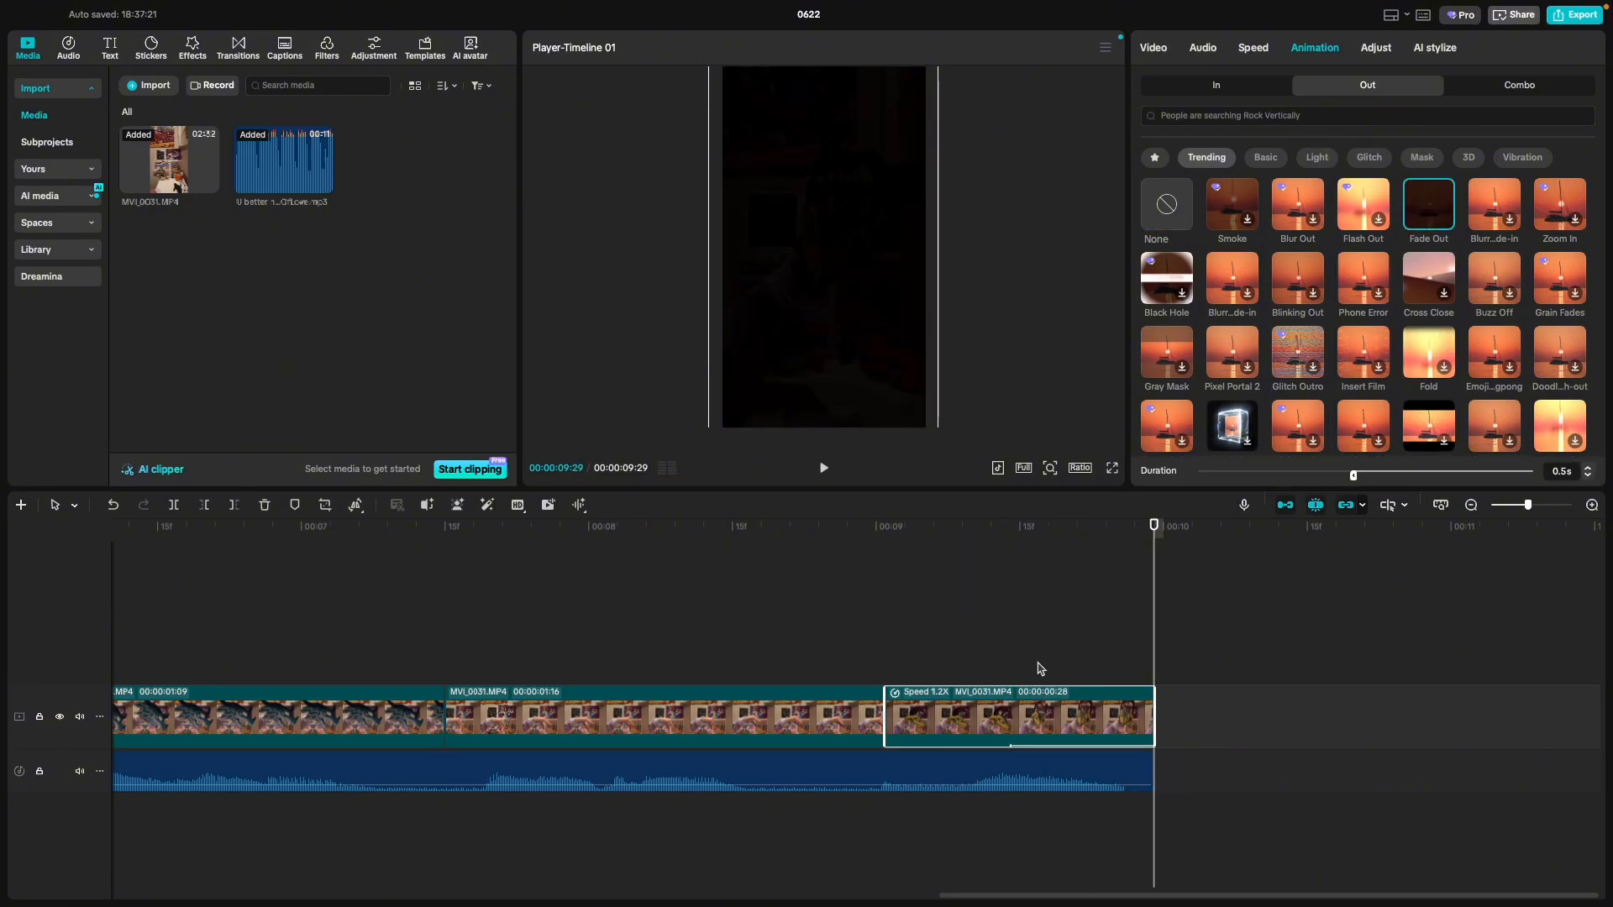
Step: Apply the Fade In animation to the first video clip
scroll(1038, 676, down, 5)
scroll(1038, 681, down, 2)
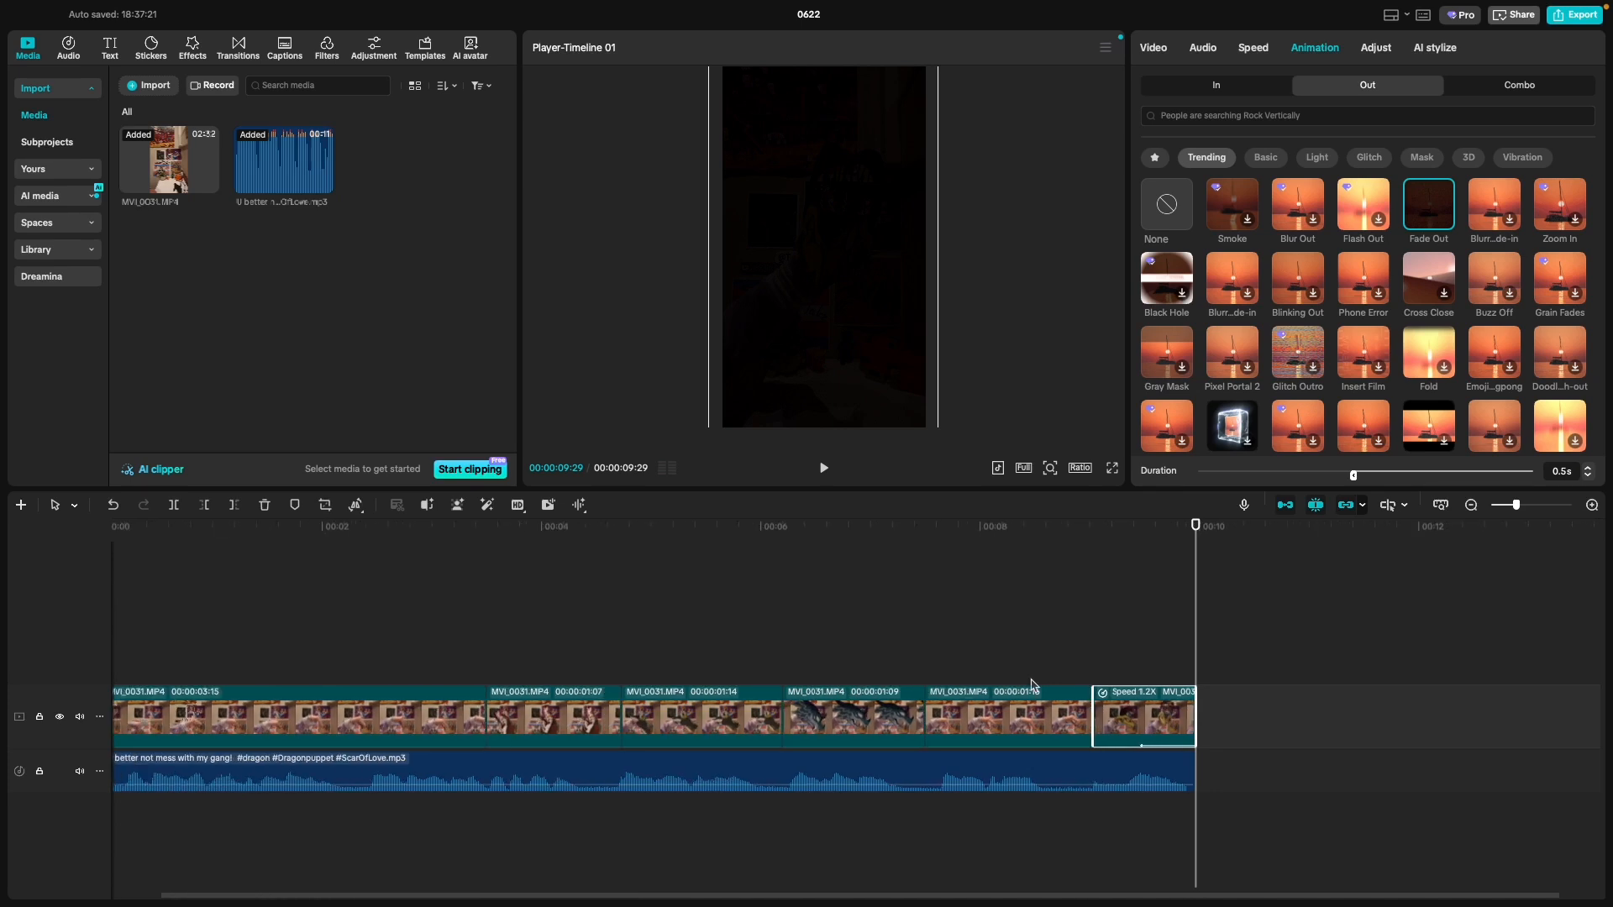
click(307, 718)
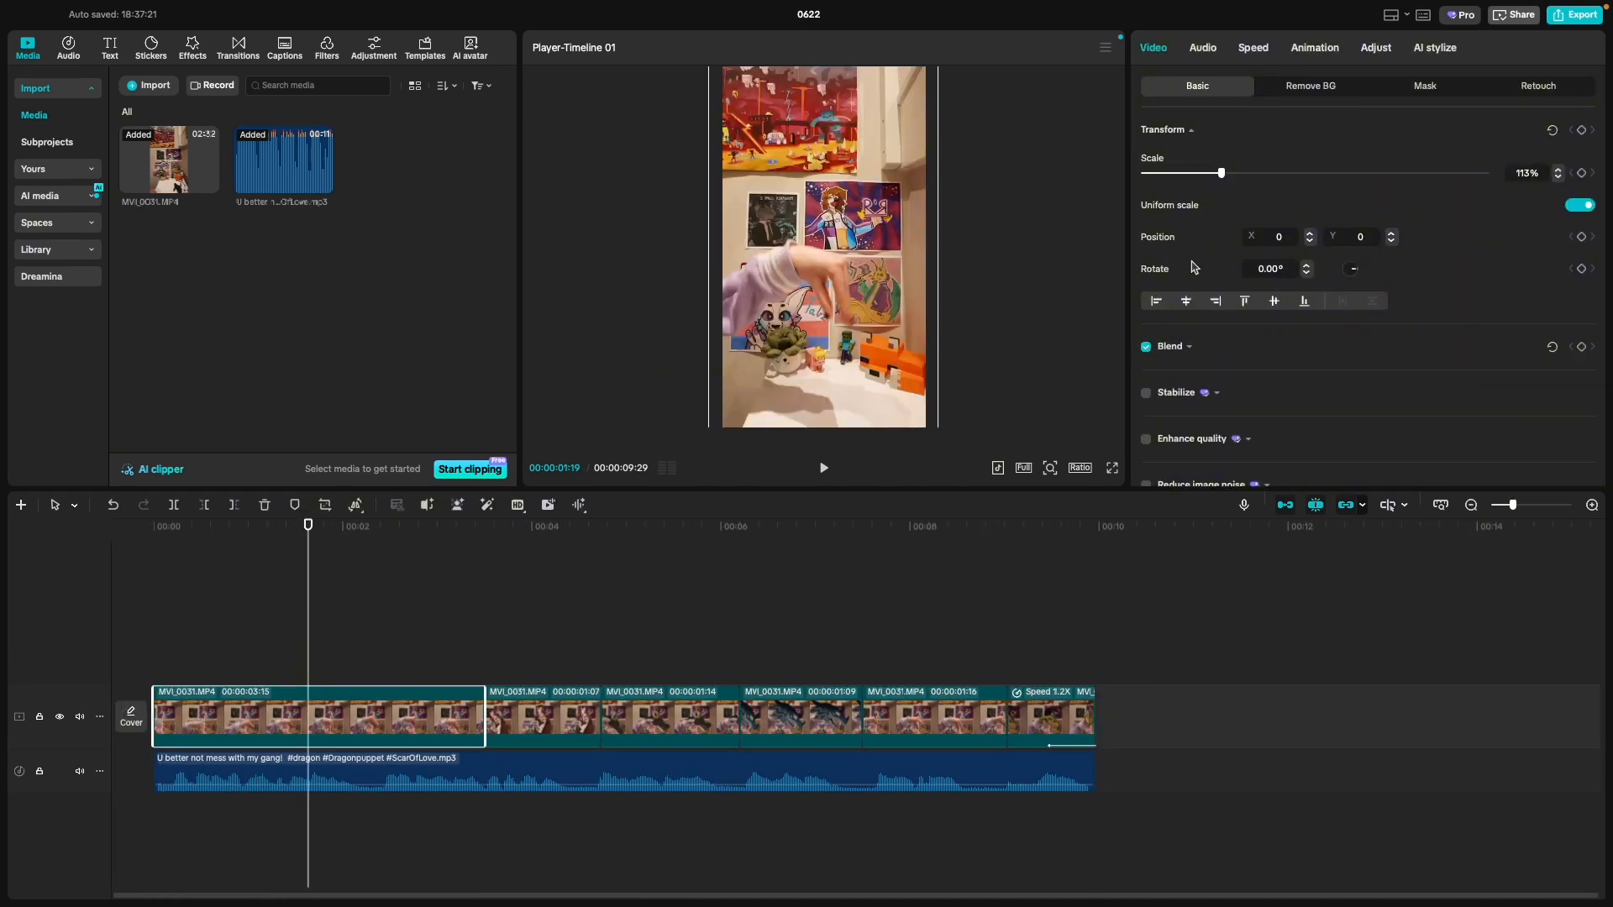
click(1314, 47)
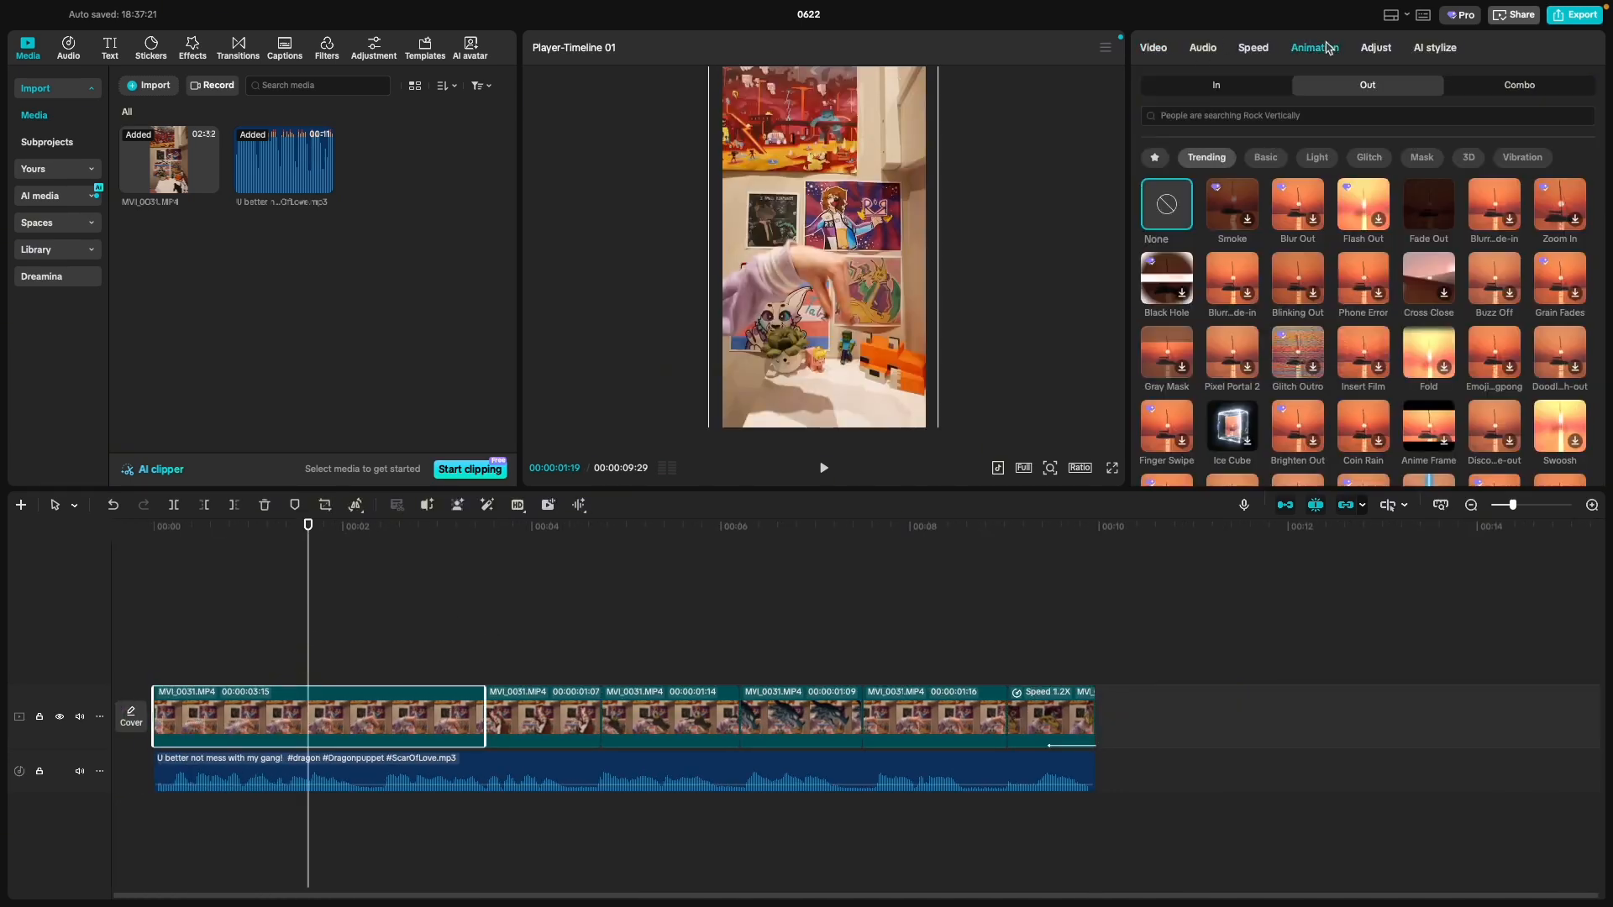
click(1222, 89)
click(1428, 204)
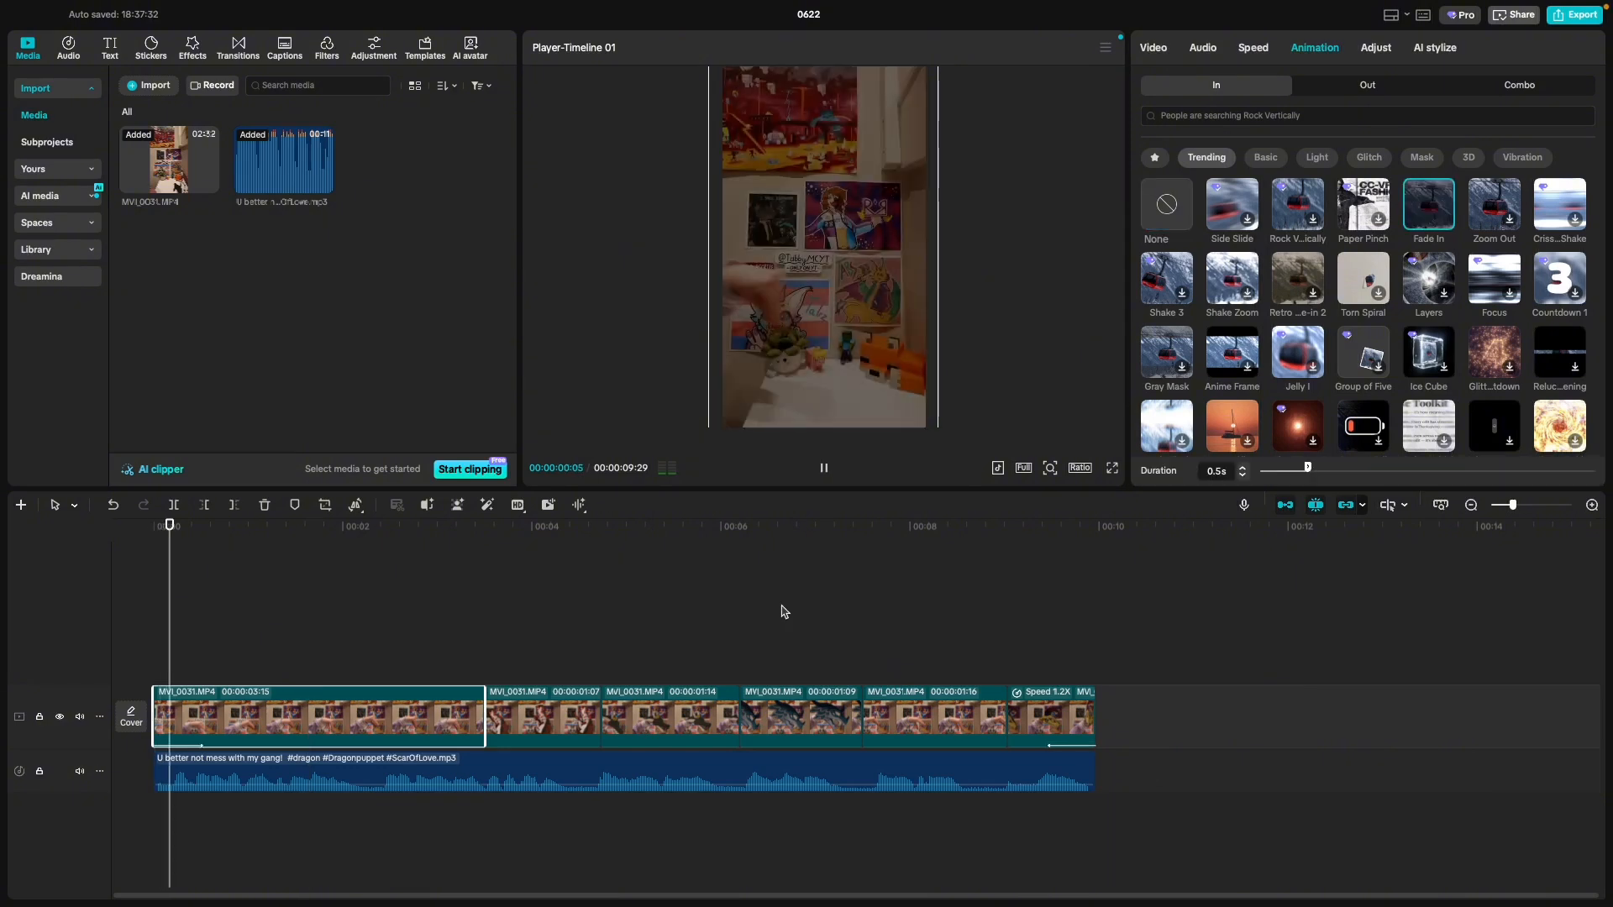
Step: Play the end of the sequence to preview the last clip's fade-out
click(1042, 674)
key(space)
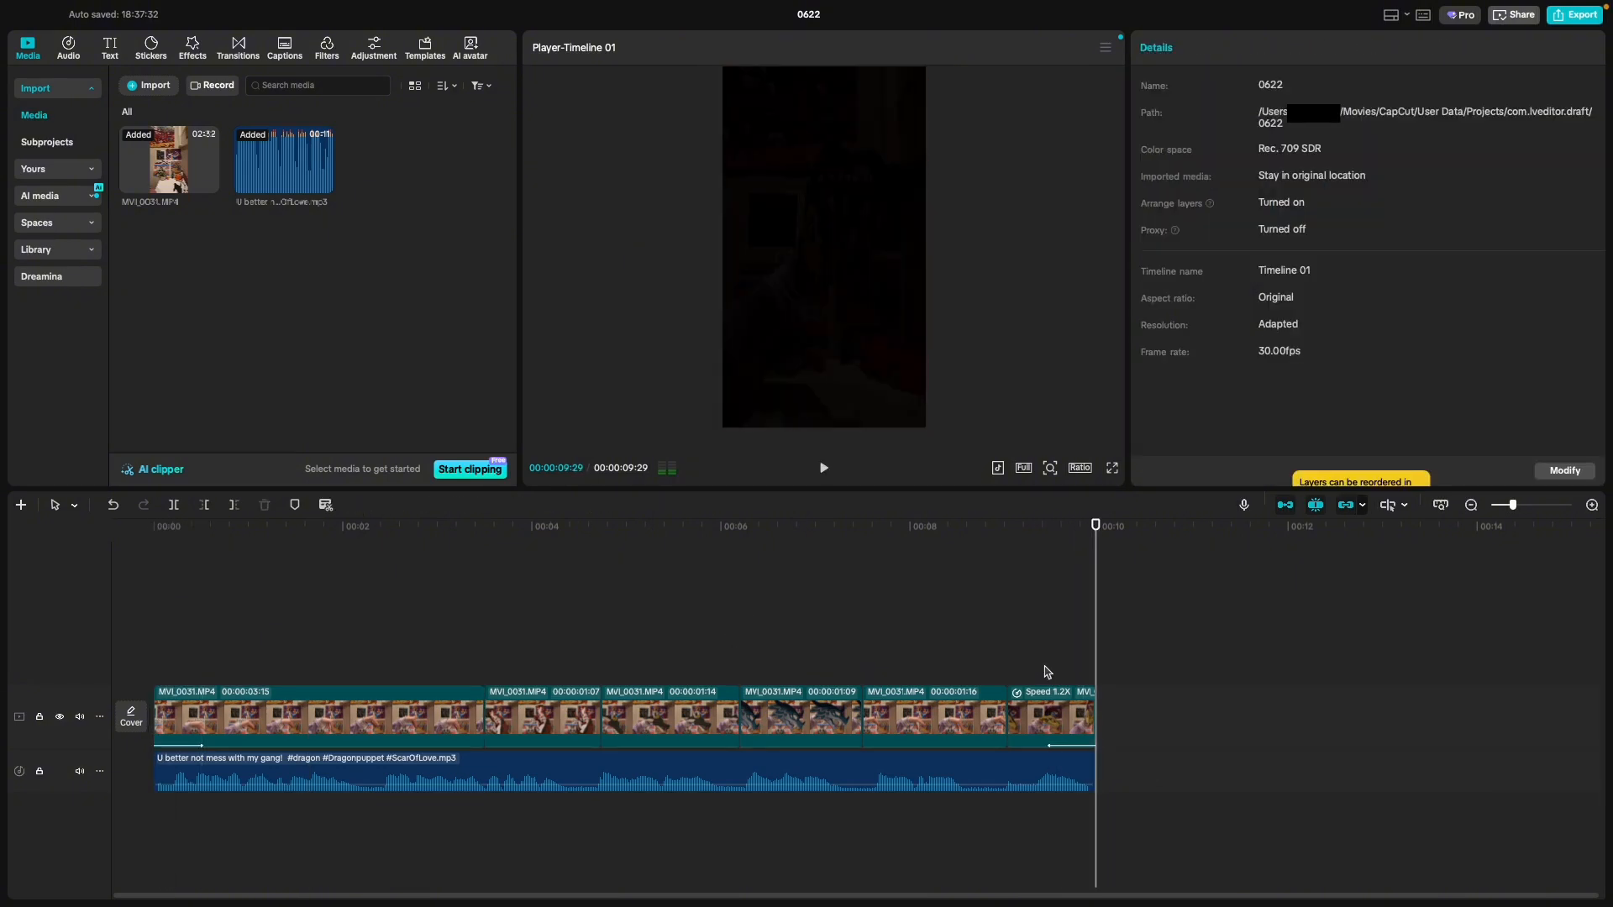
key(space)
key(space)
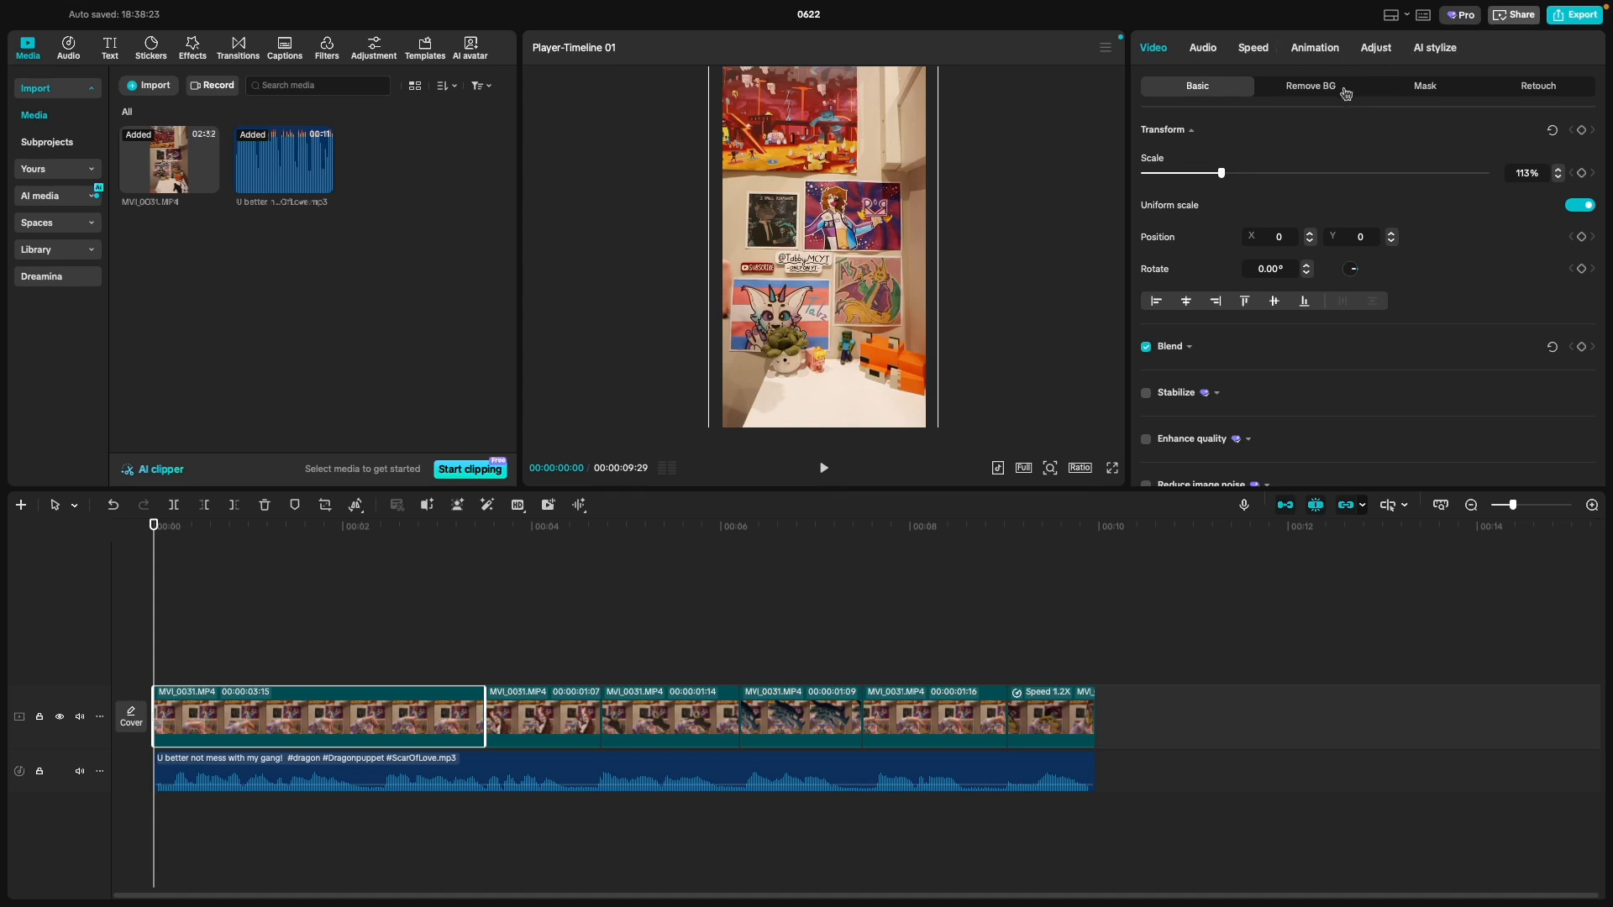
Step: Try a Rectangle mask on the first video clip, stretching it taller in the preview and adjusting its side edge
click(1422, 86)
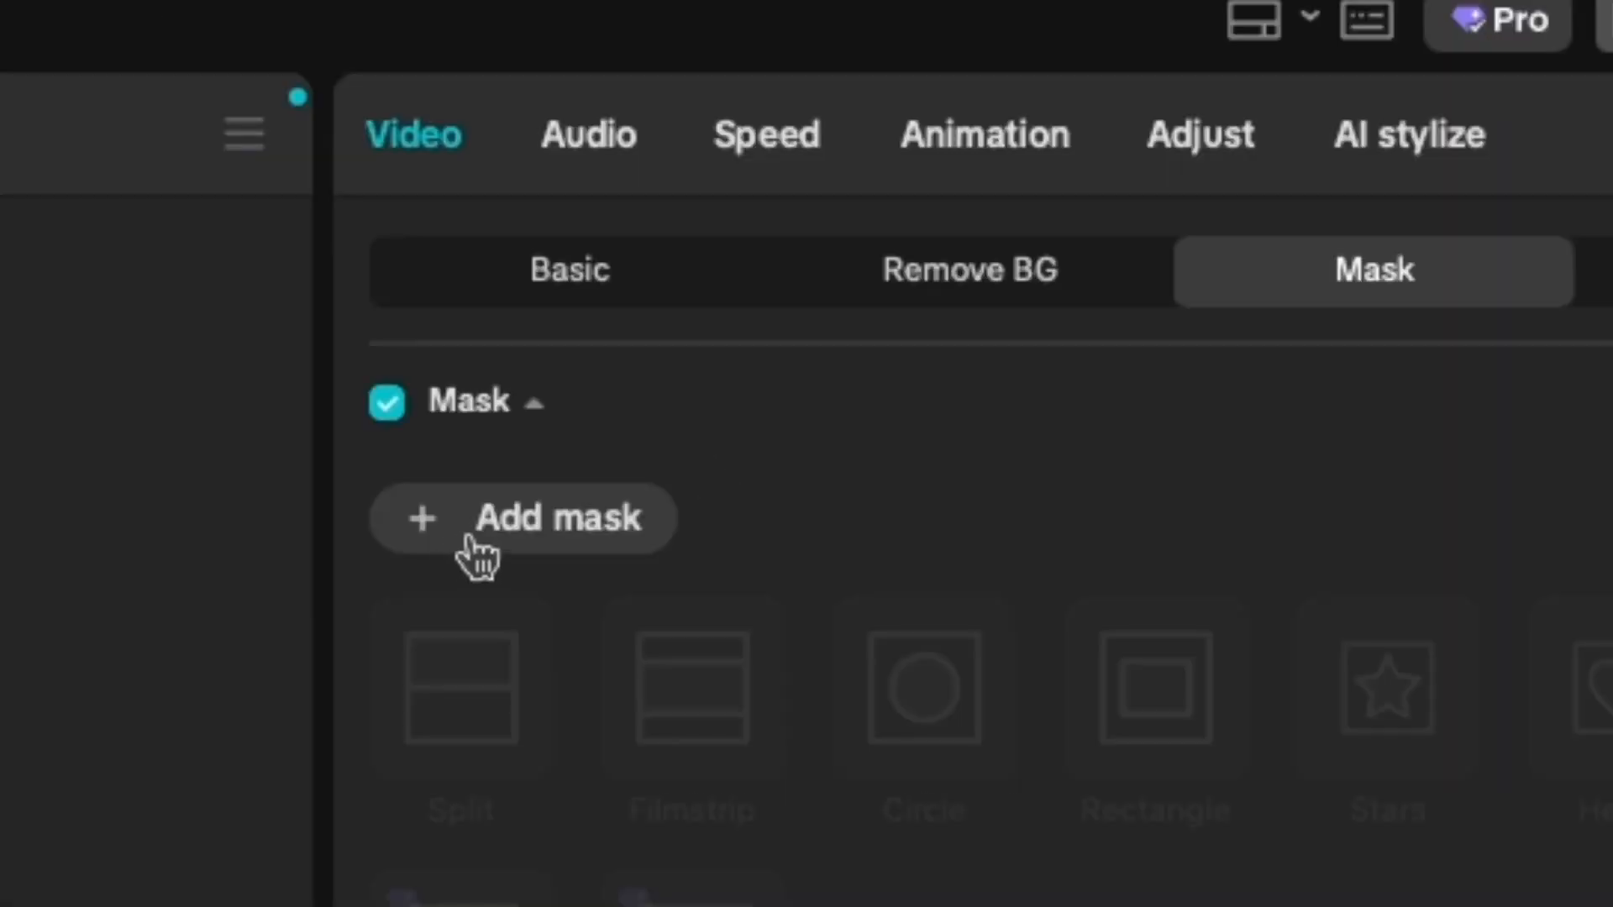
click(468, 544)
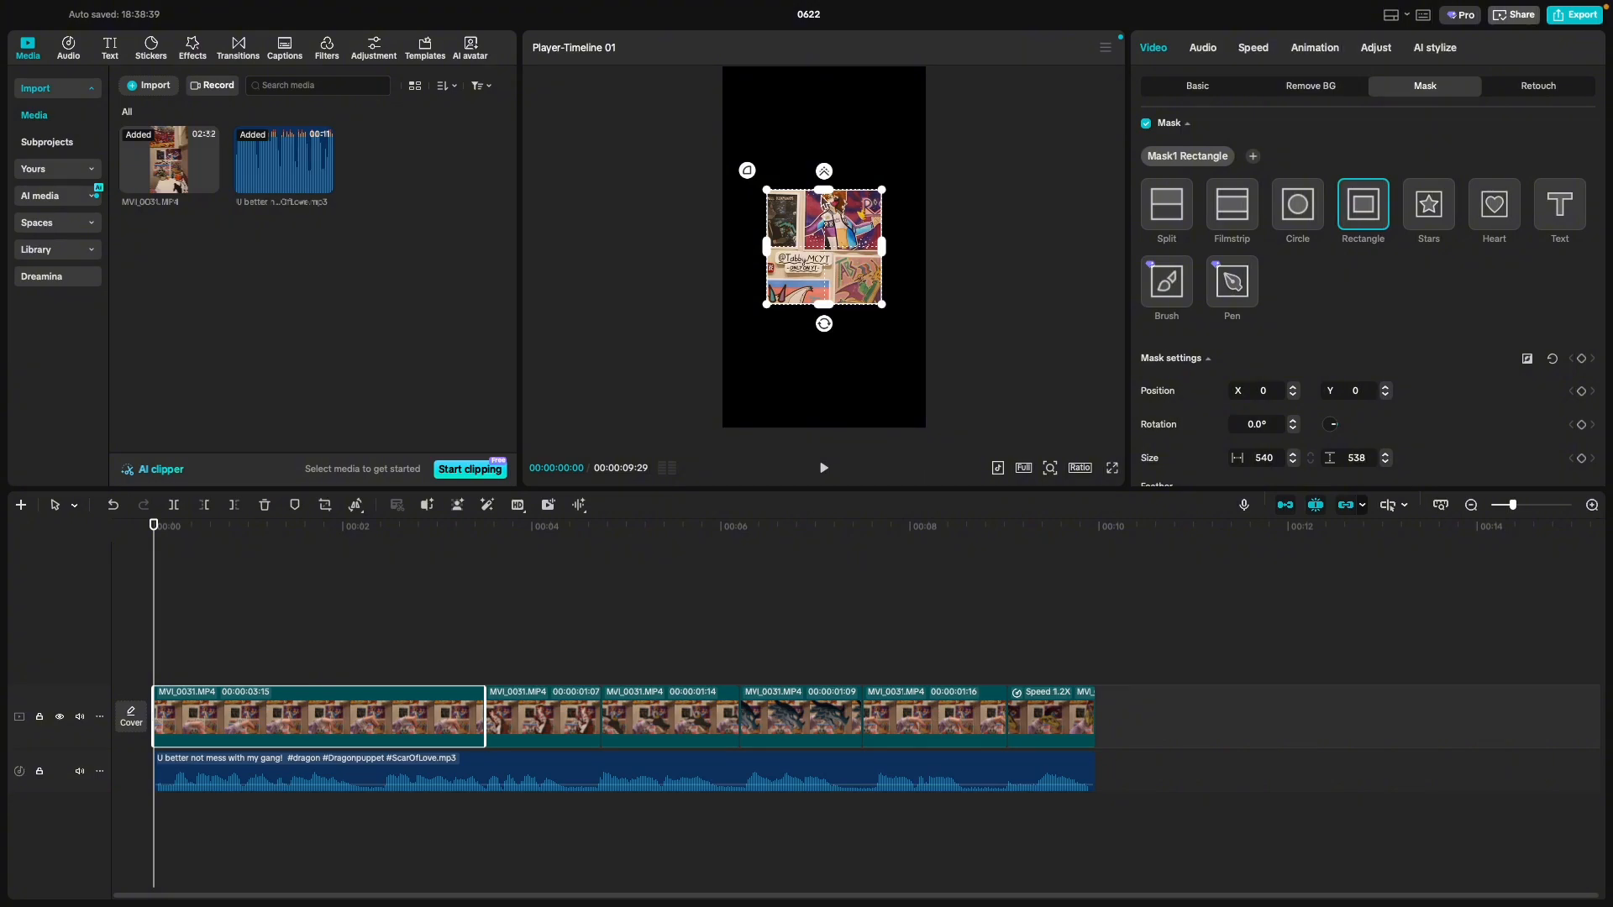
drag(822, 195, 823, 134)
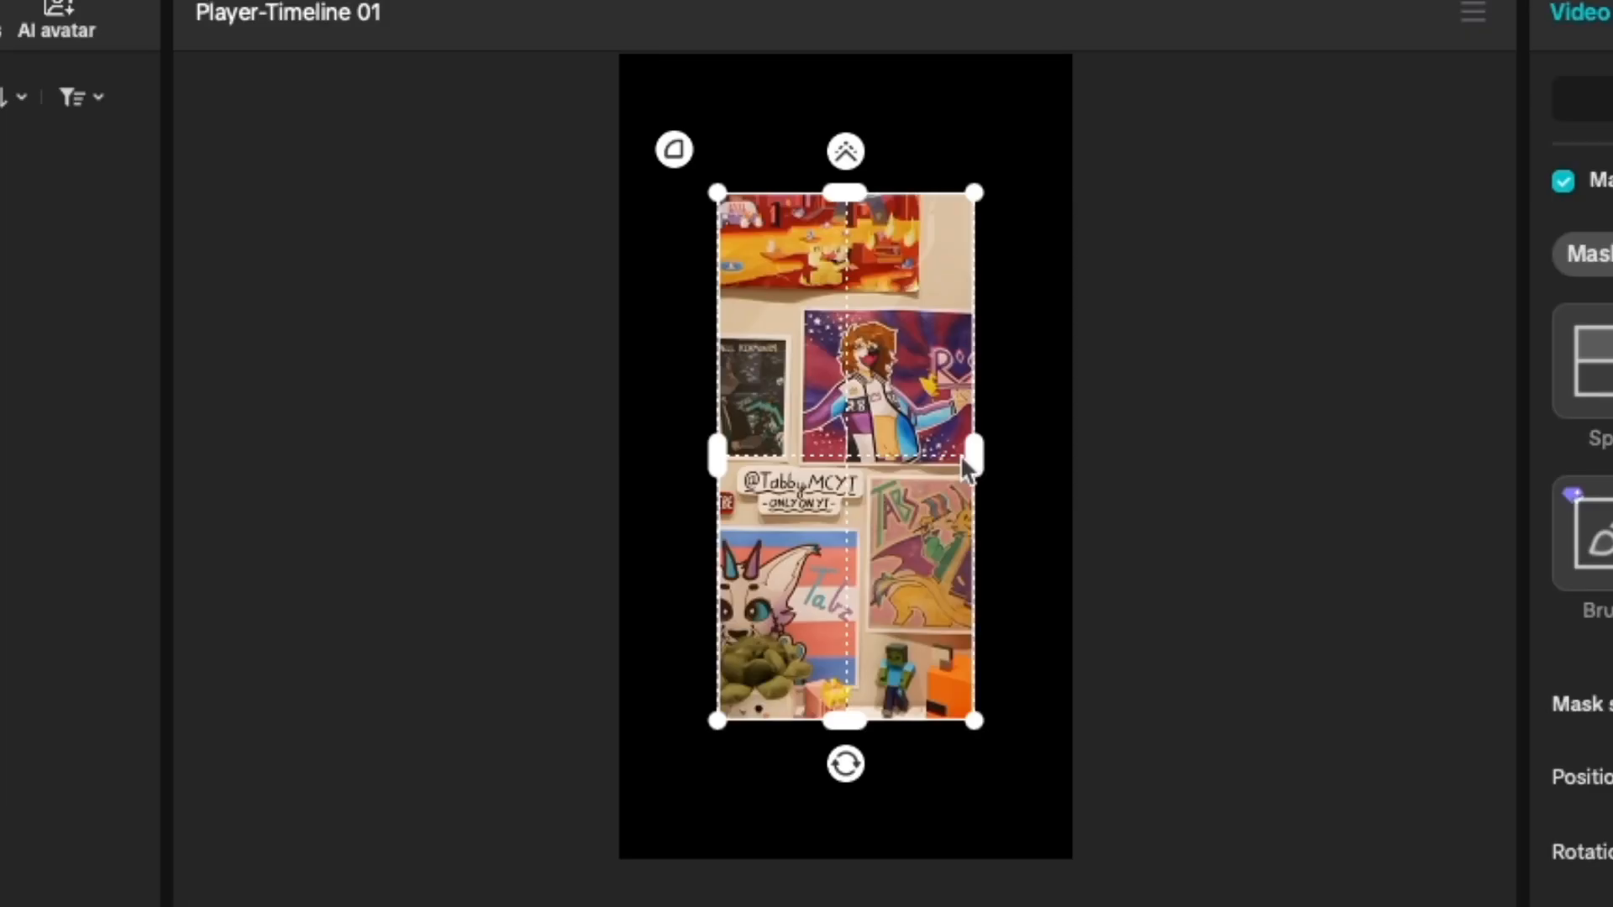
mouse_move(875, 247)
mouse_down()
mouse_move(894, 247)
mouse_move(874, 249)
mouse_up()
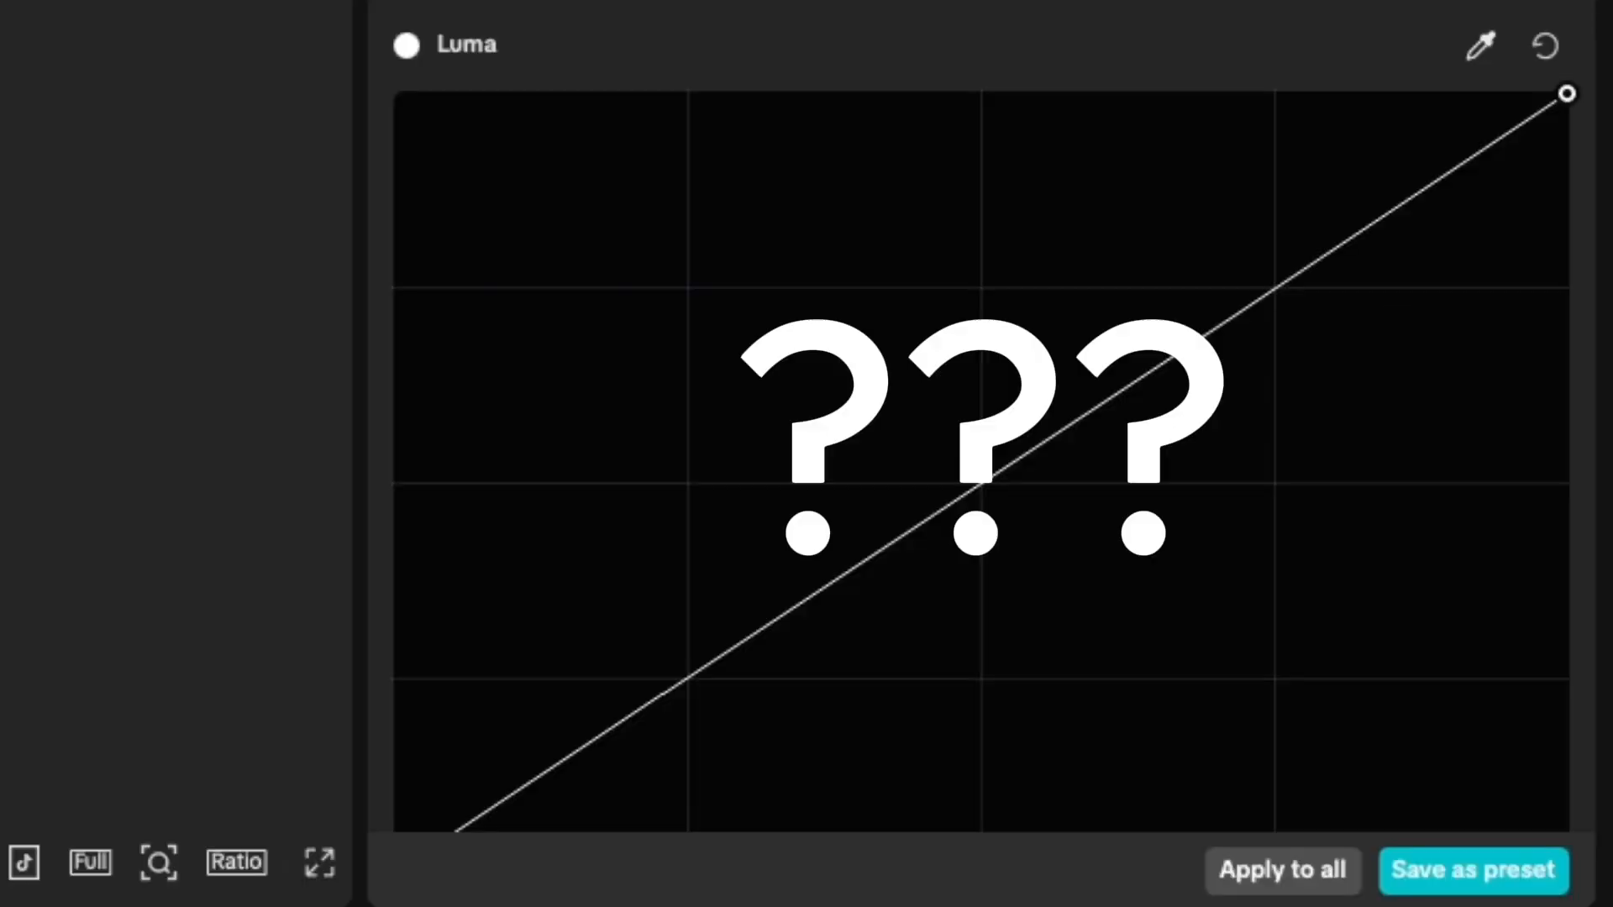
Step: Look over the first clip's color adjustment options, including the Luma curve
click(1448, 94)
click(1391, 96)
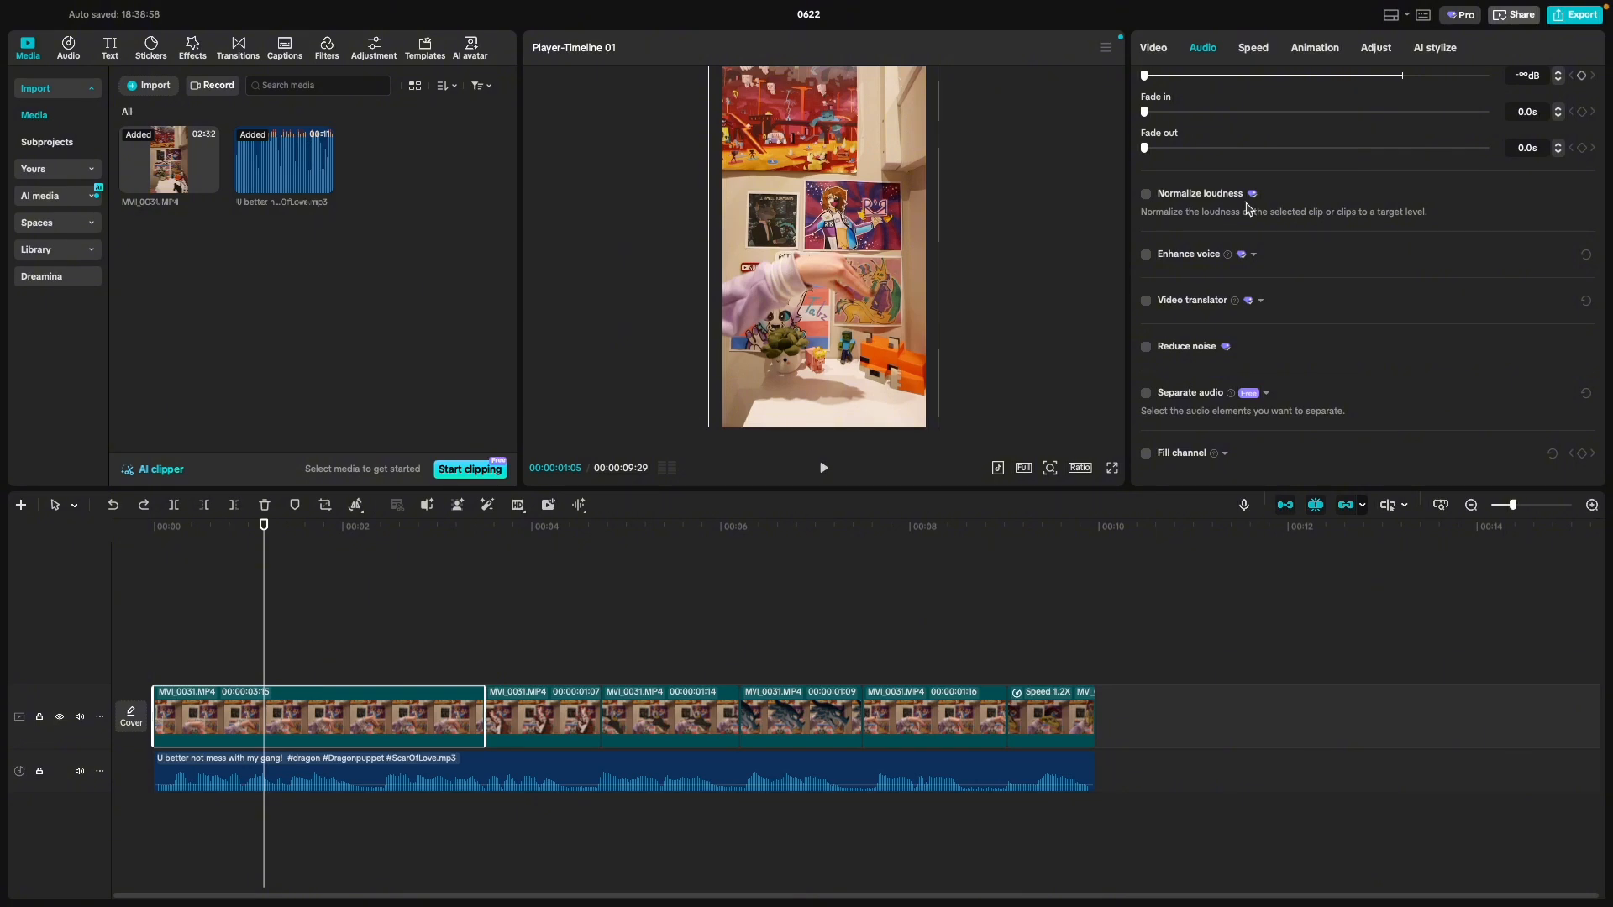
Step: Try a 1.3 s audio fade-in and a fade-out on the first video clip, returning both to 0.0 s
scroll(1249, 209, up, 3)
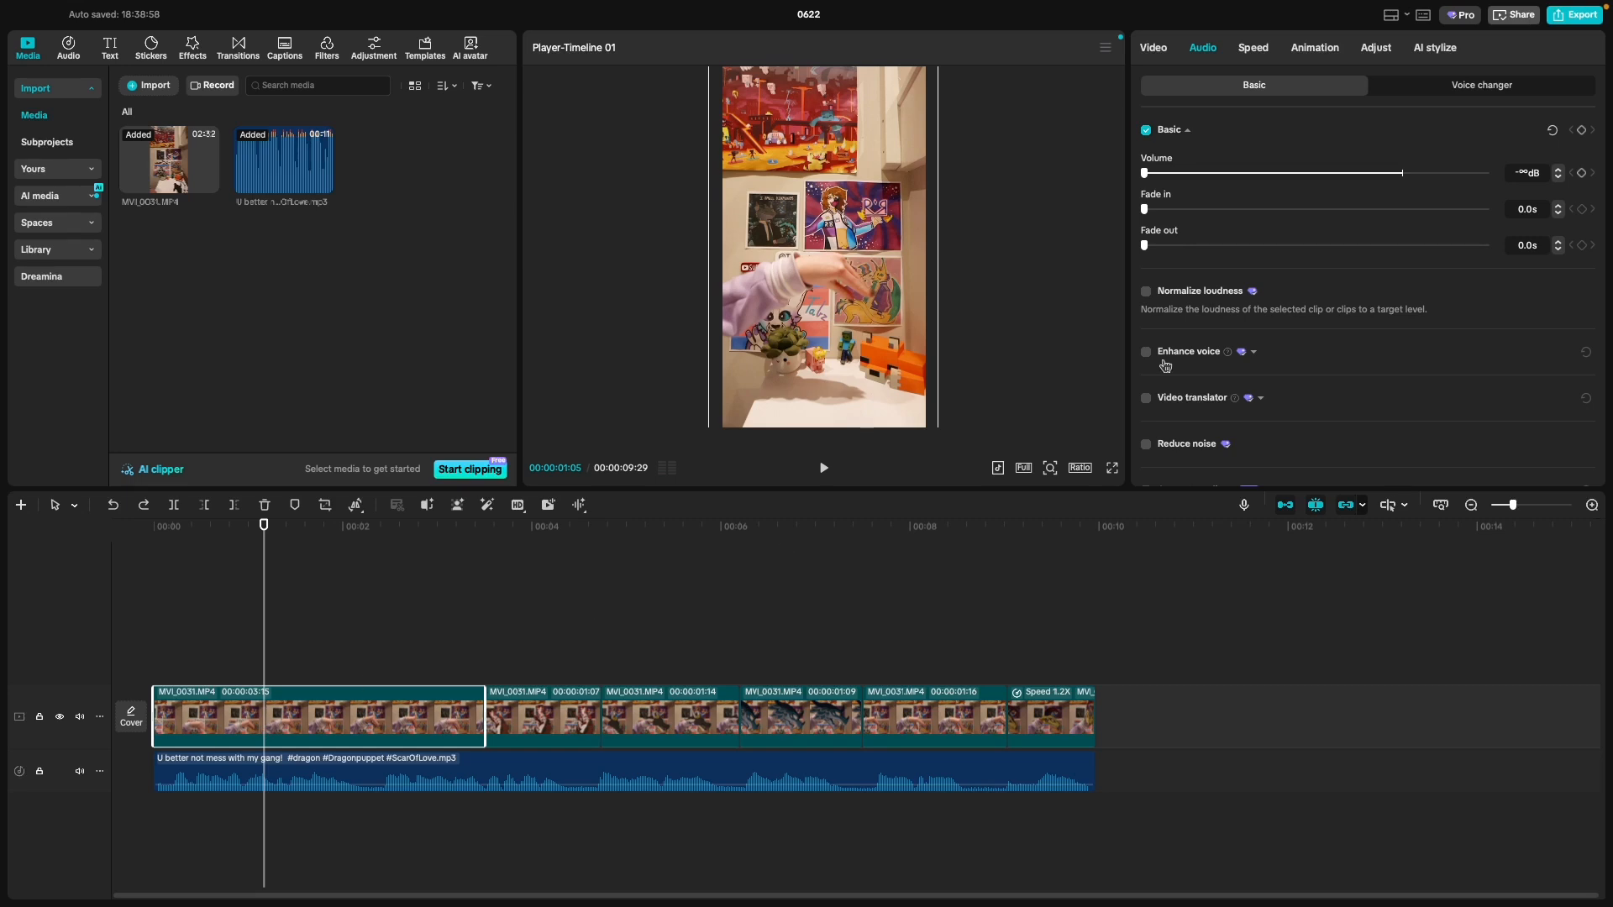
drag(1145, 211, 1267, 209)
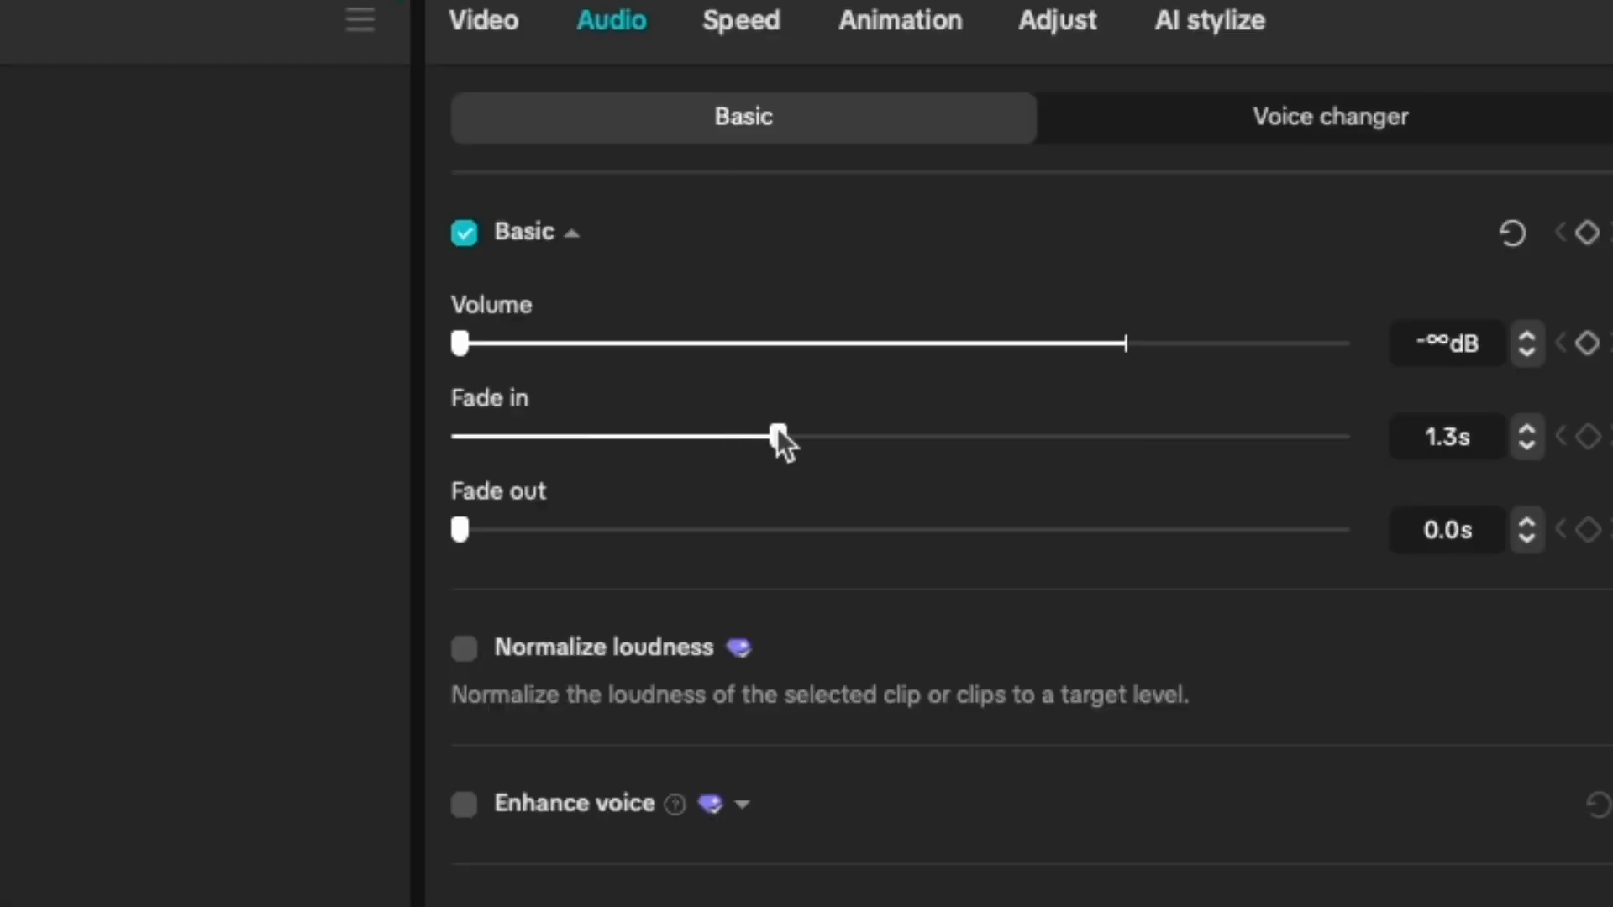
drag(778, 435, 436, 439)
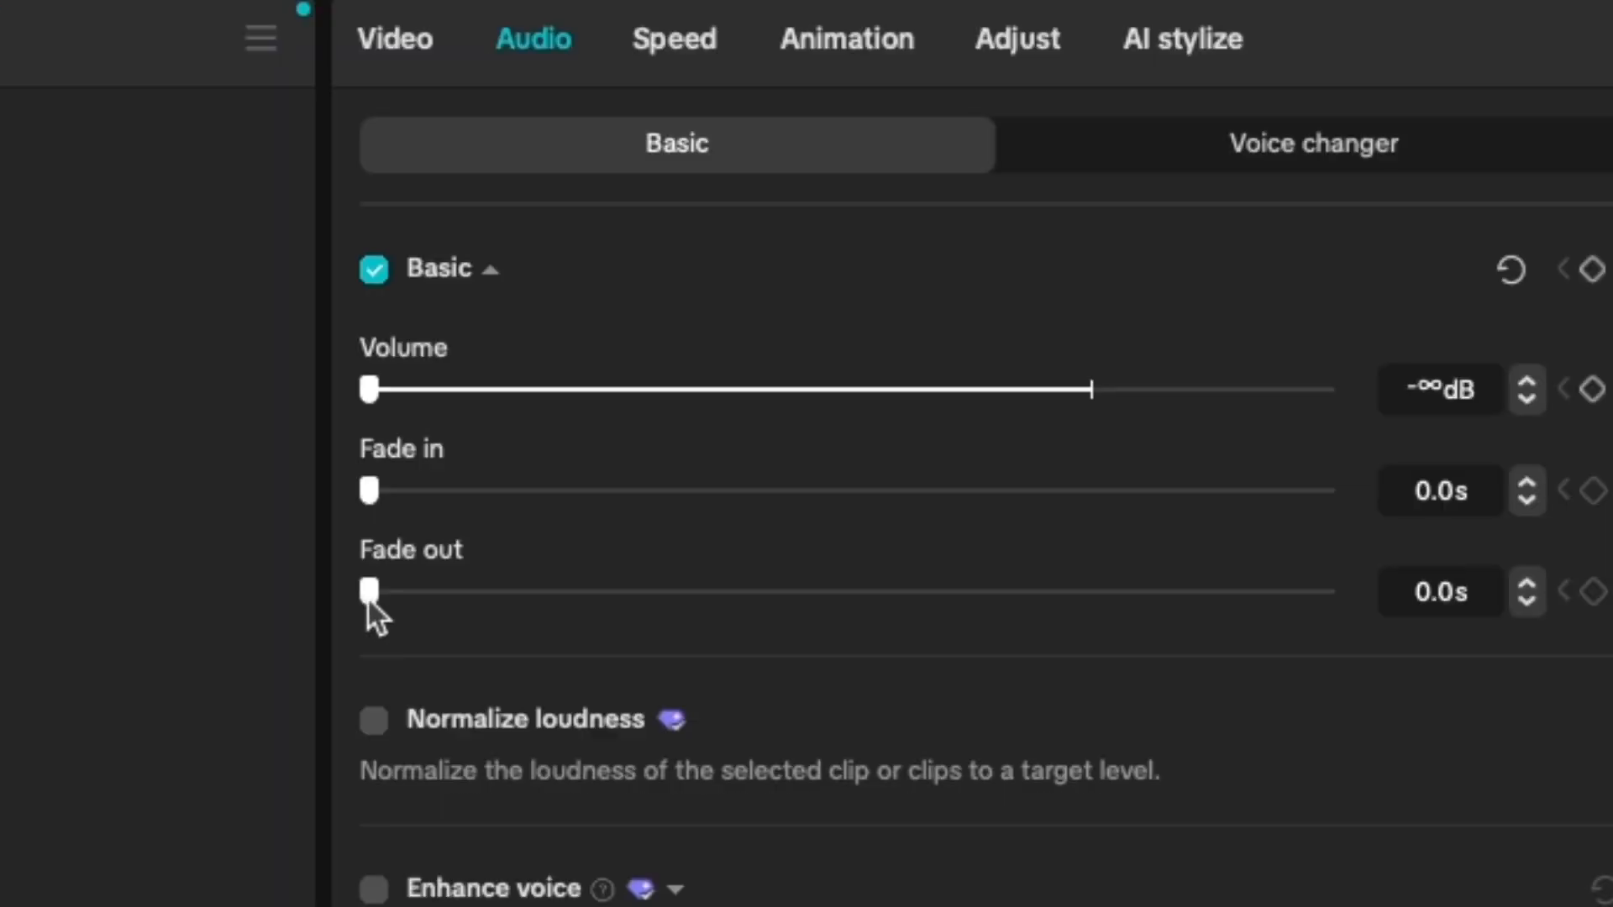
drag(459, 530, 766, 543)
drag(702, 607, 360, 615)
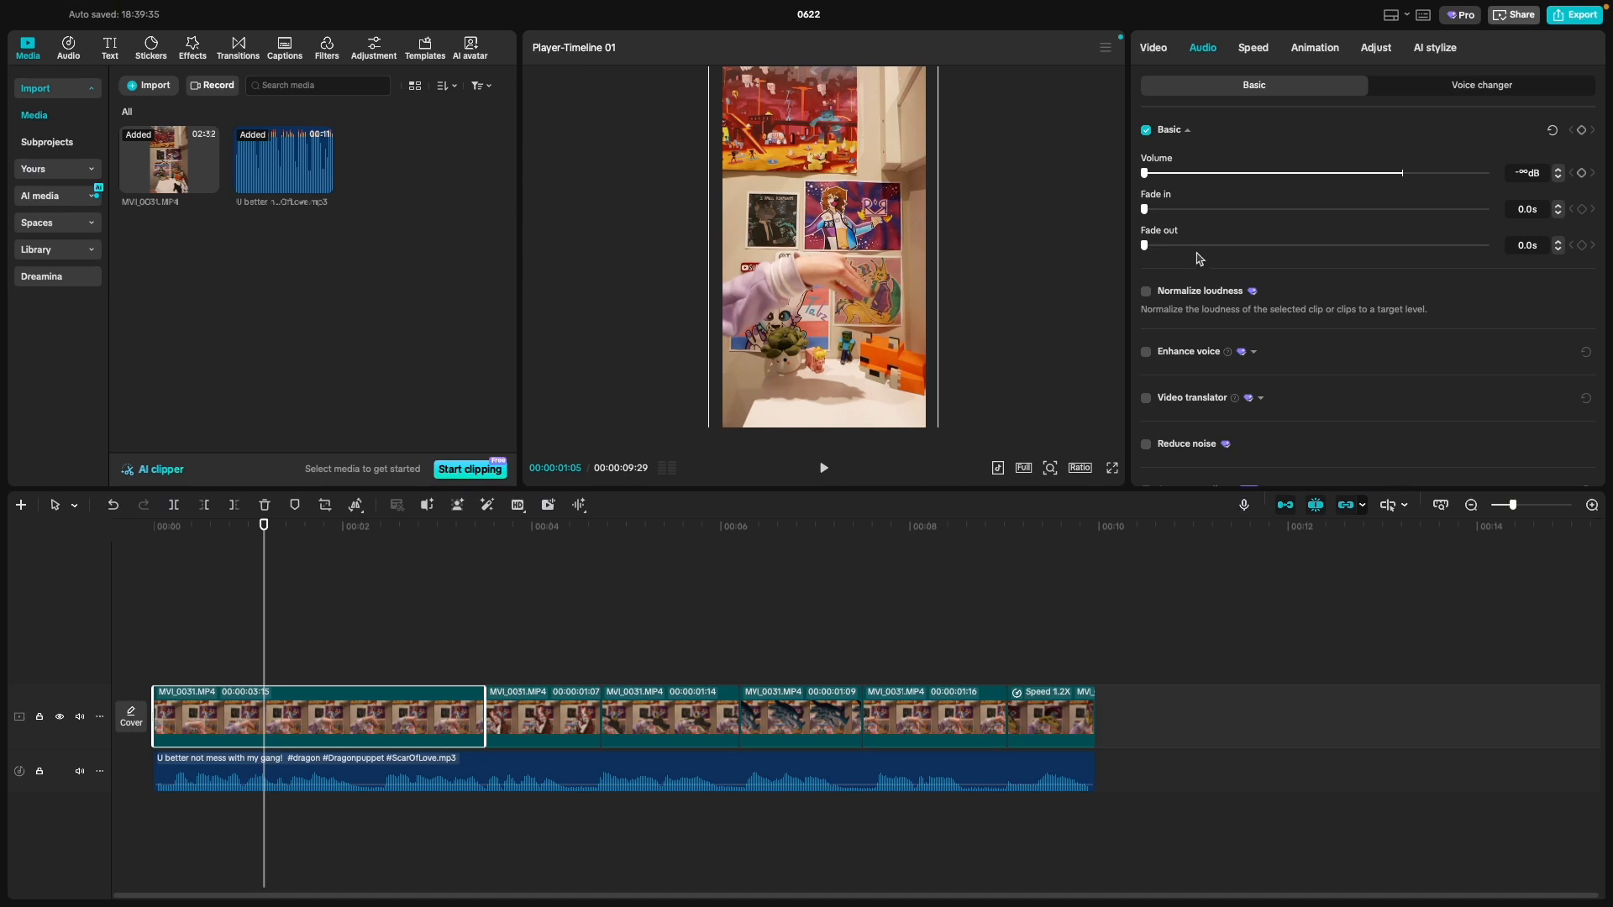
Step: Try the Flash transition at the cut between the first and second video clips
click(491, 666)
click(484, 672)
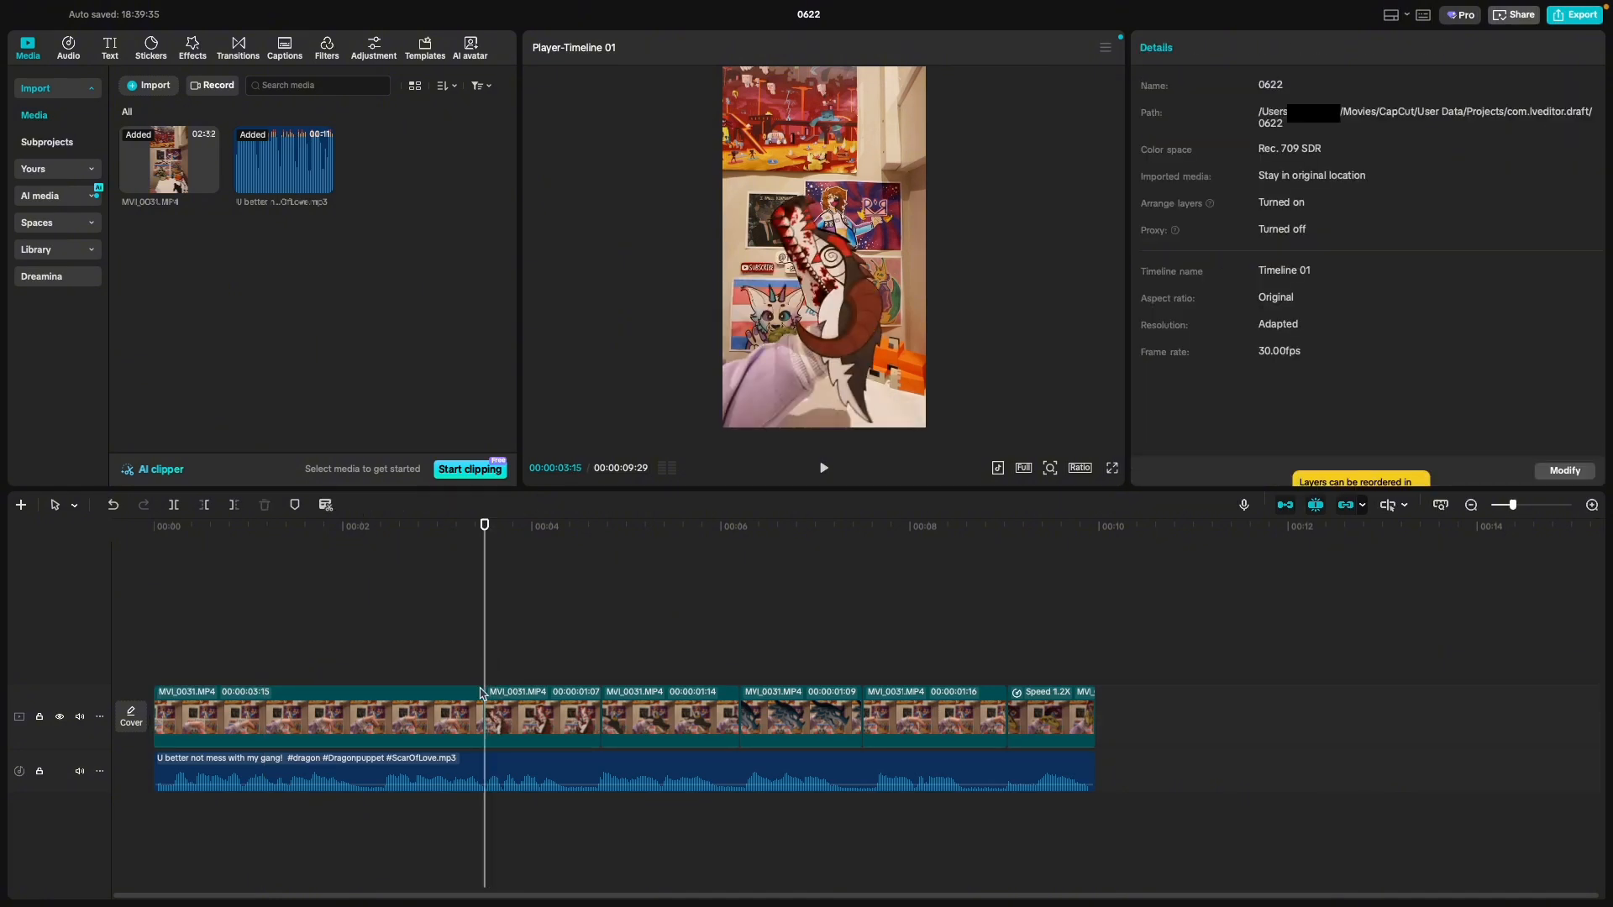
click(236, 57)
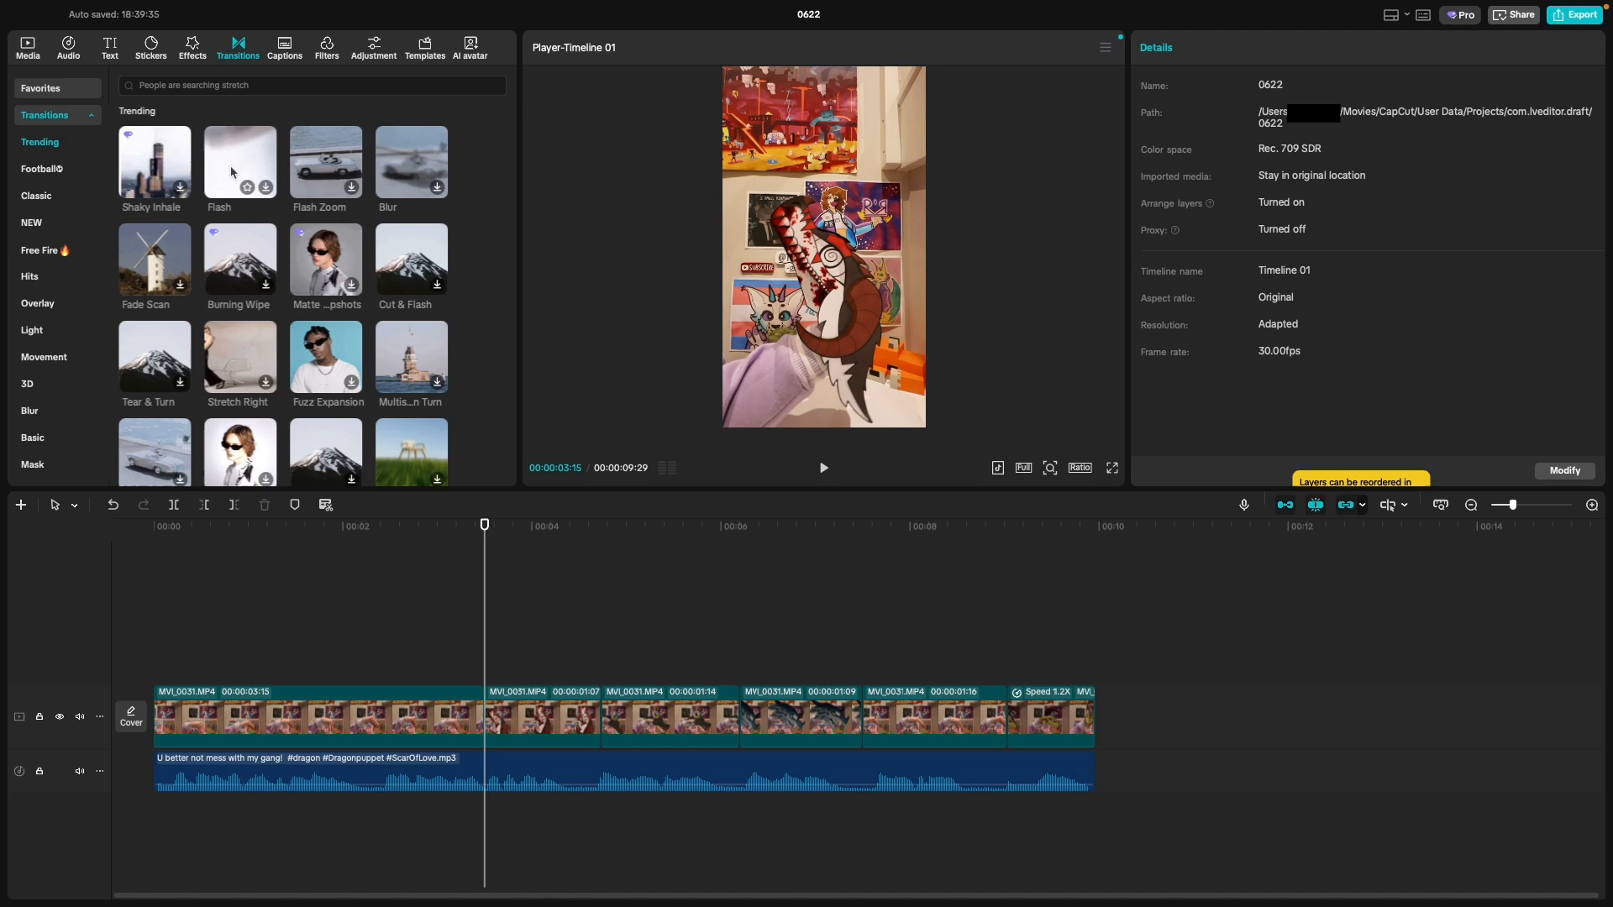
click(232, 166)
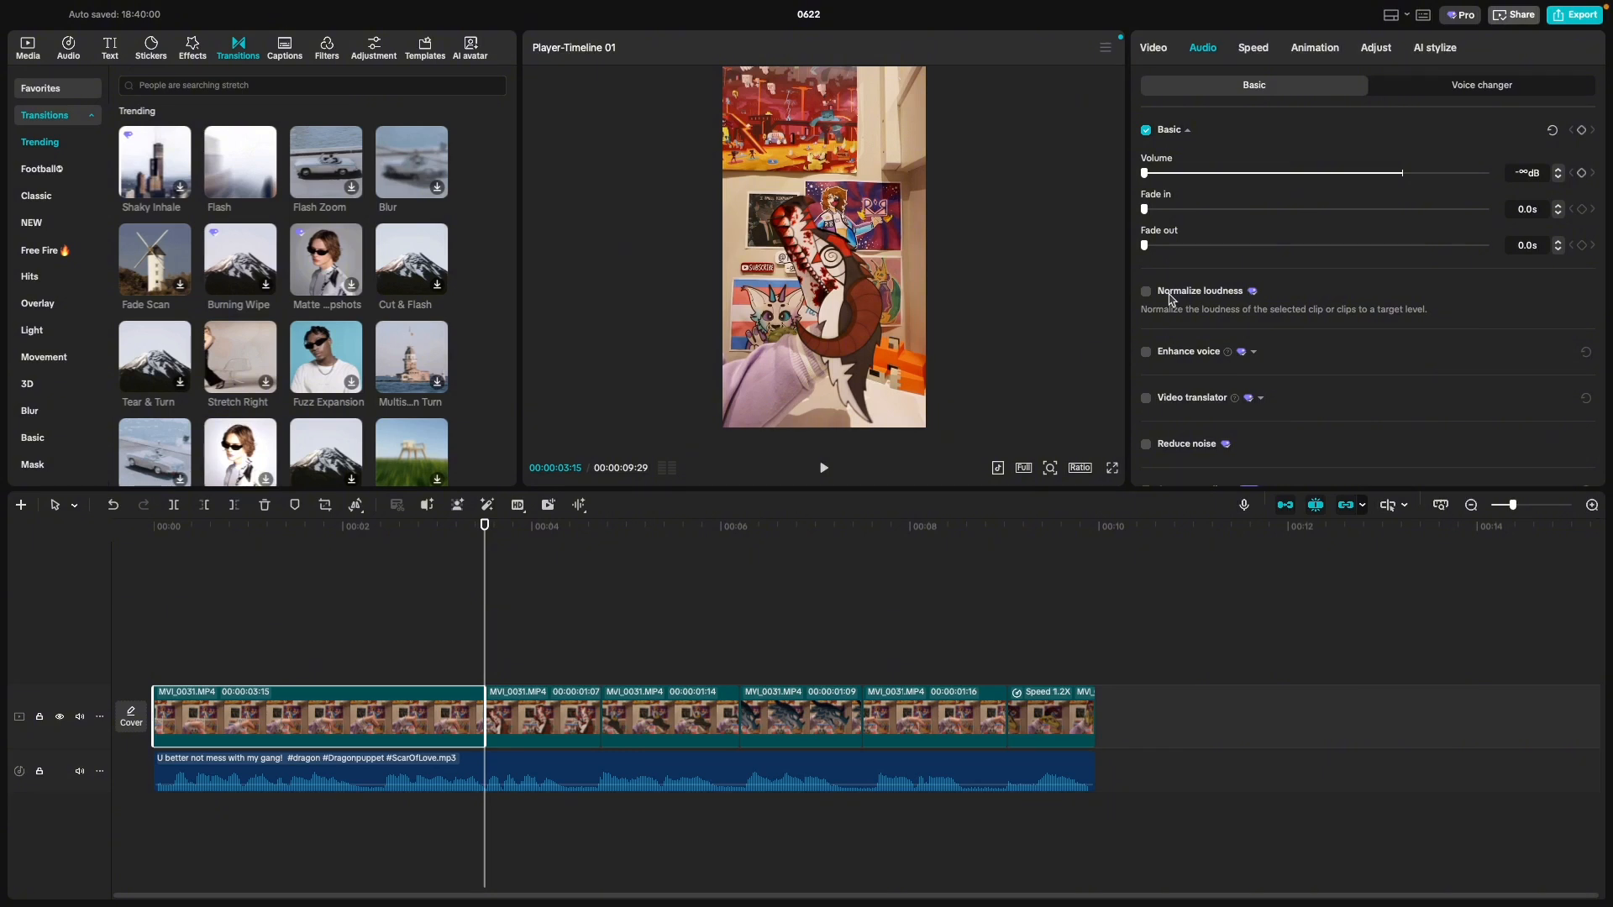
Step: Look through the first clip's audio options and its basic video options, from Blend to Canvas
scroll(1169, 299, down, 2)
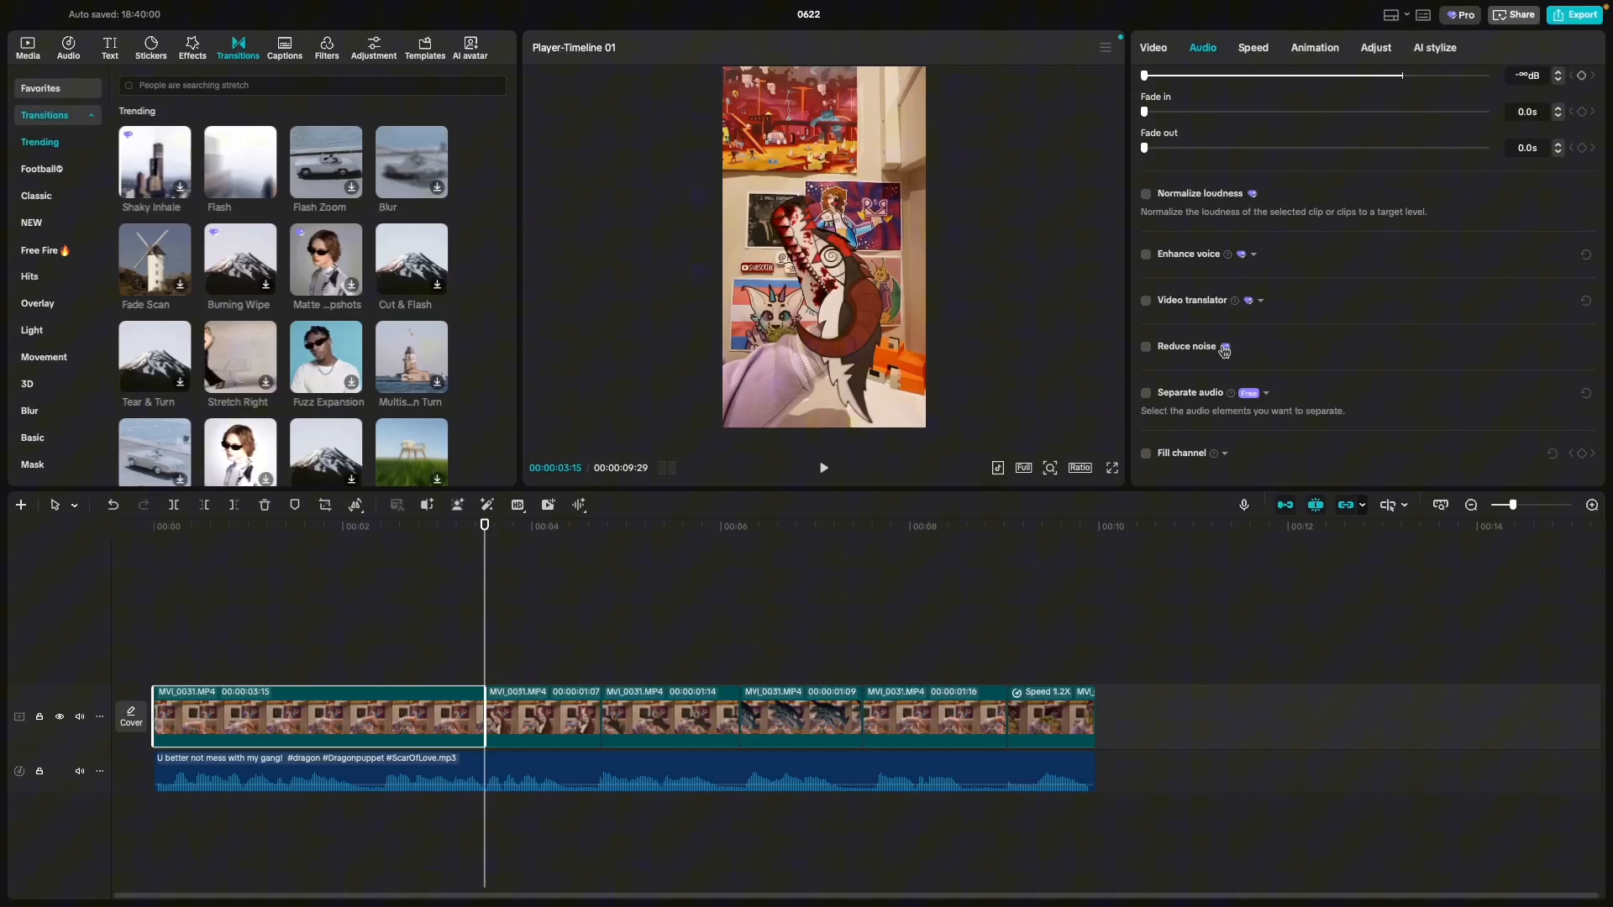
scroll(1227, 349, up, 2)
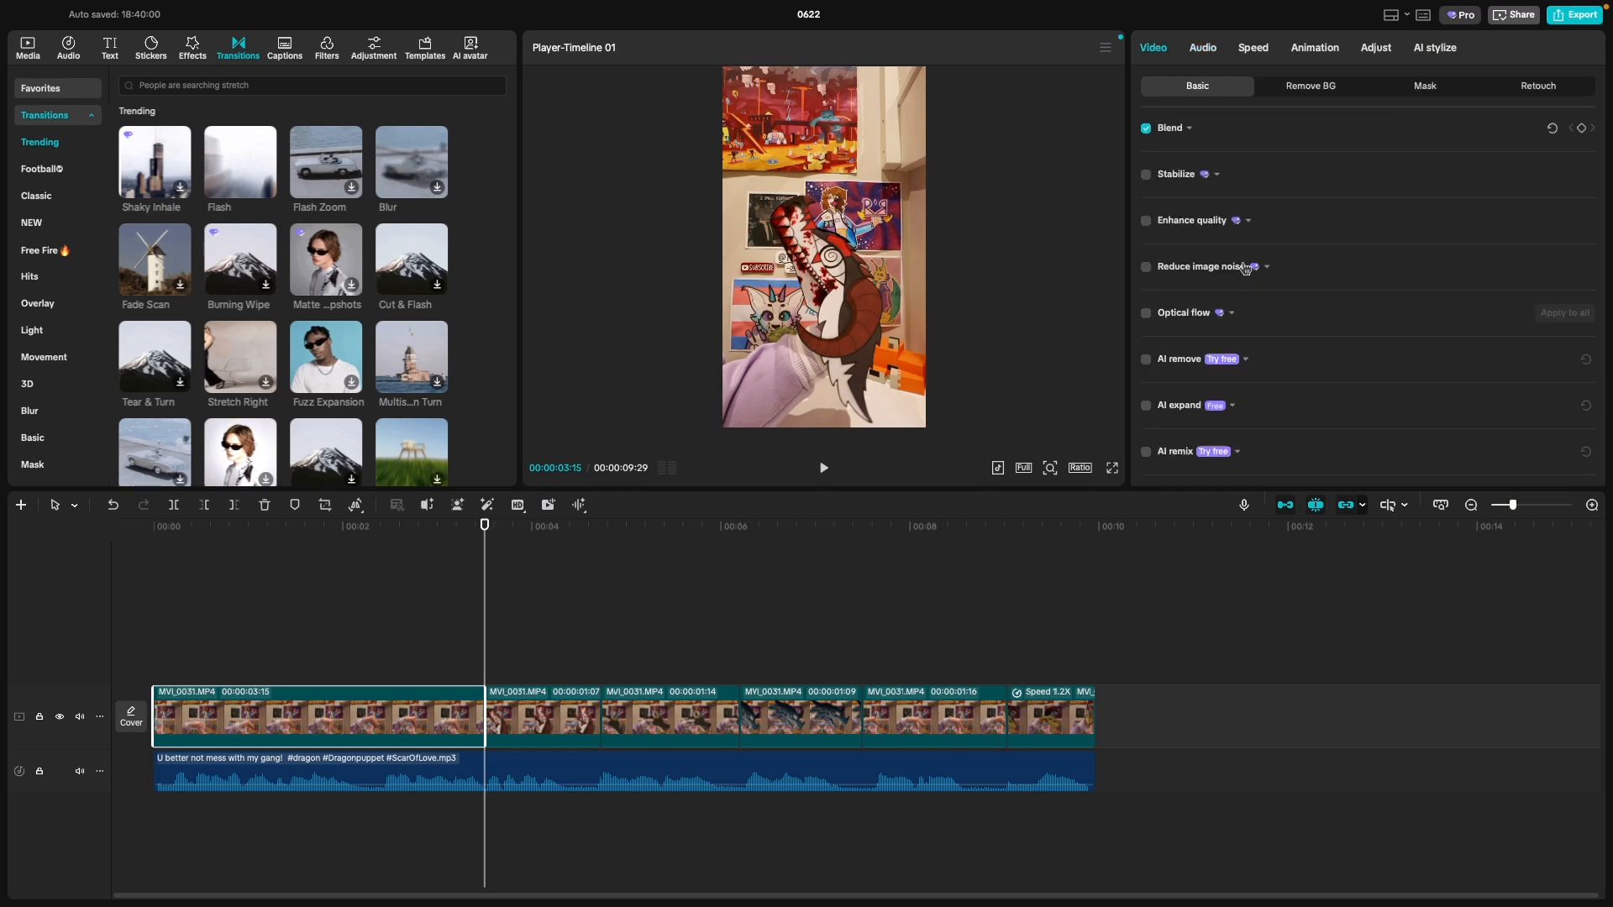
scroll(1252, 282, down, 8)
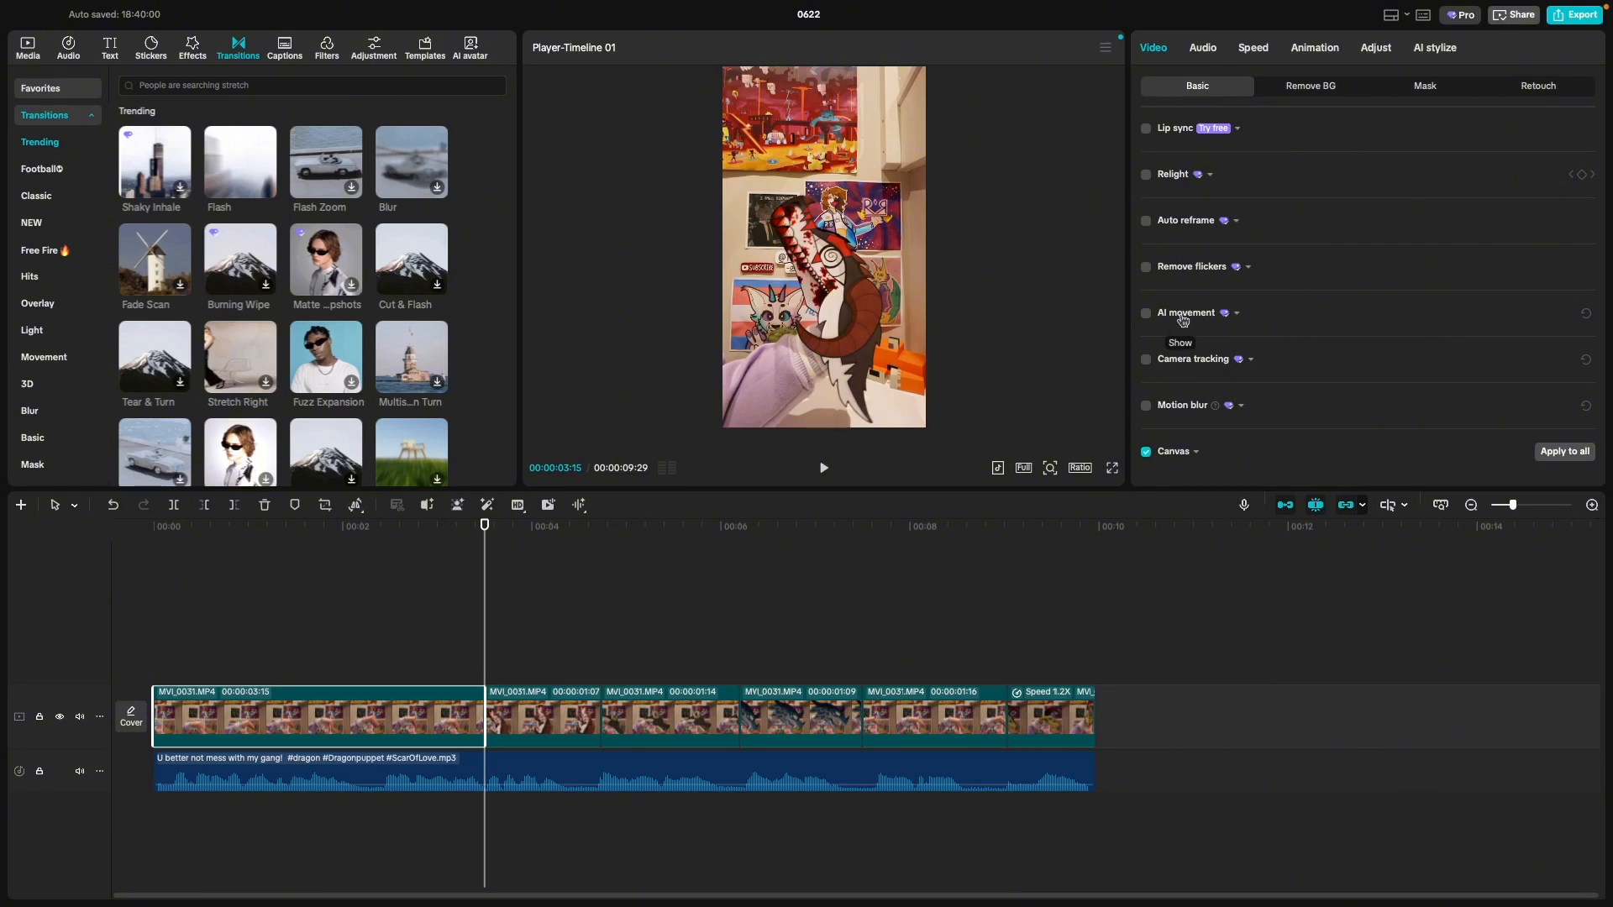
scroll(1220, 327, up, 4)
scroll(1222, 328, up, 3)
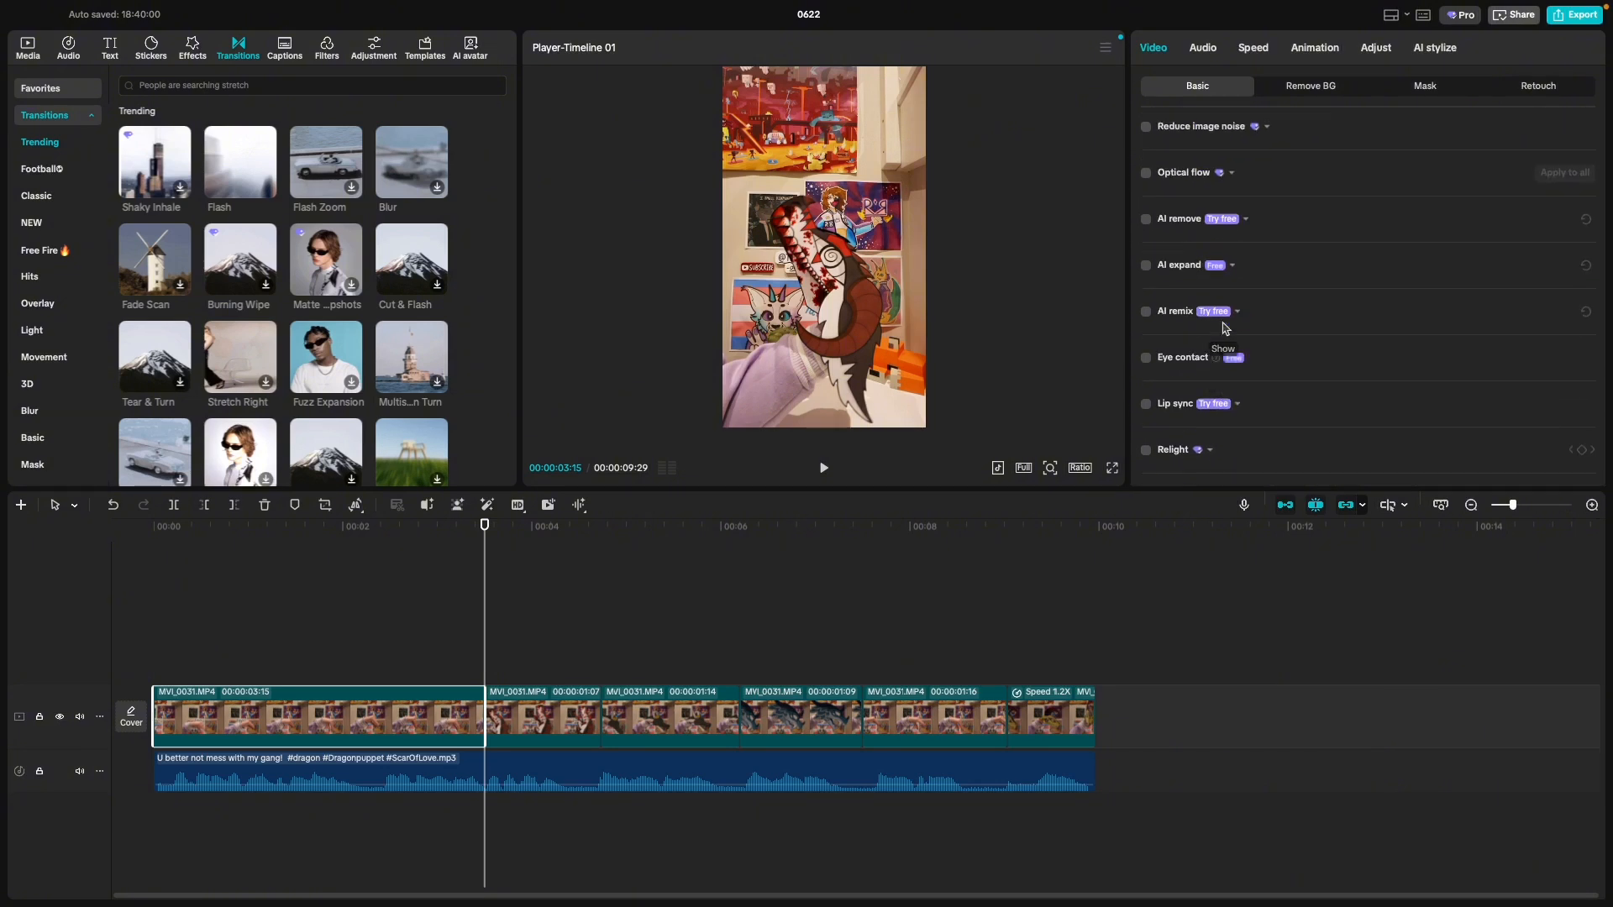
scroll(1220, 328, up, 4)
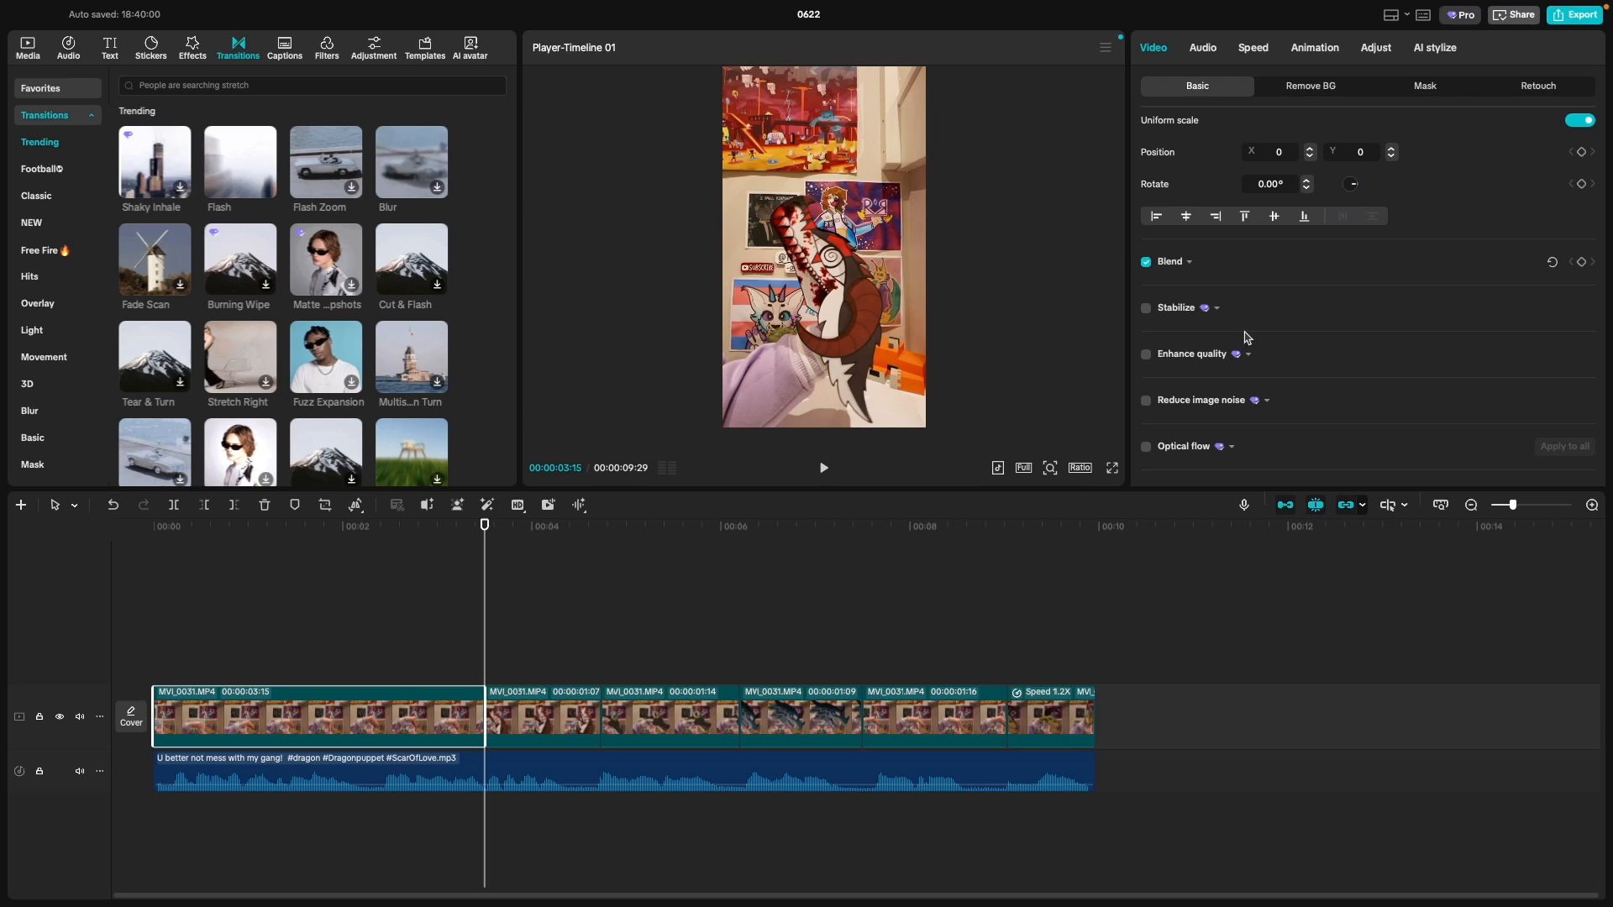
Step: Try lowering the first clip's blend opacity to 36% and restore it to 100%
click(1174, 262)
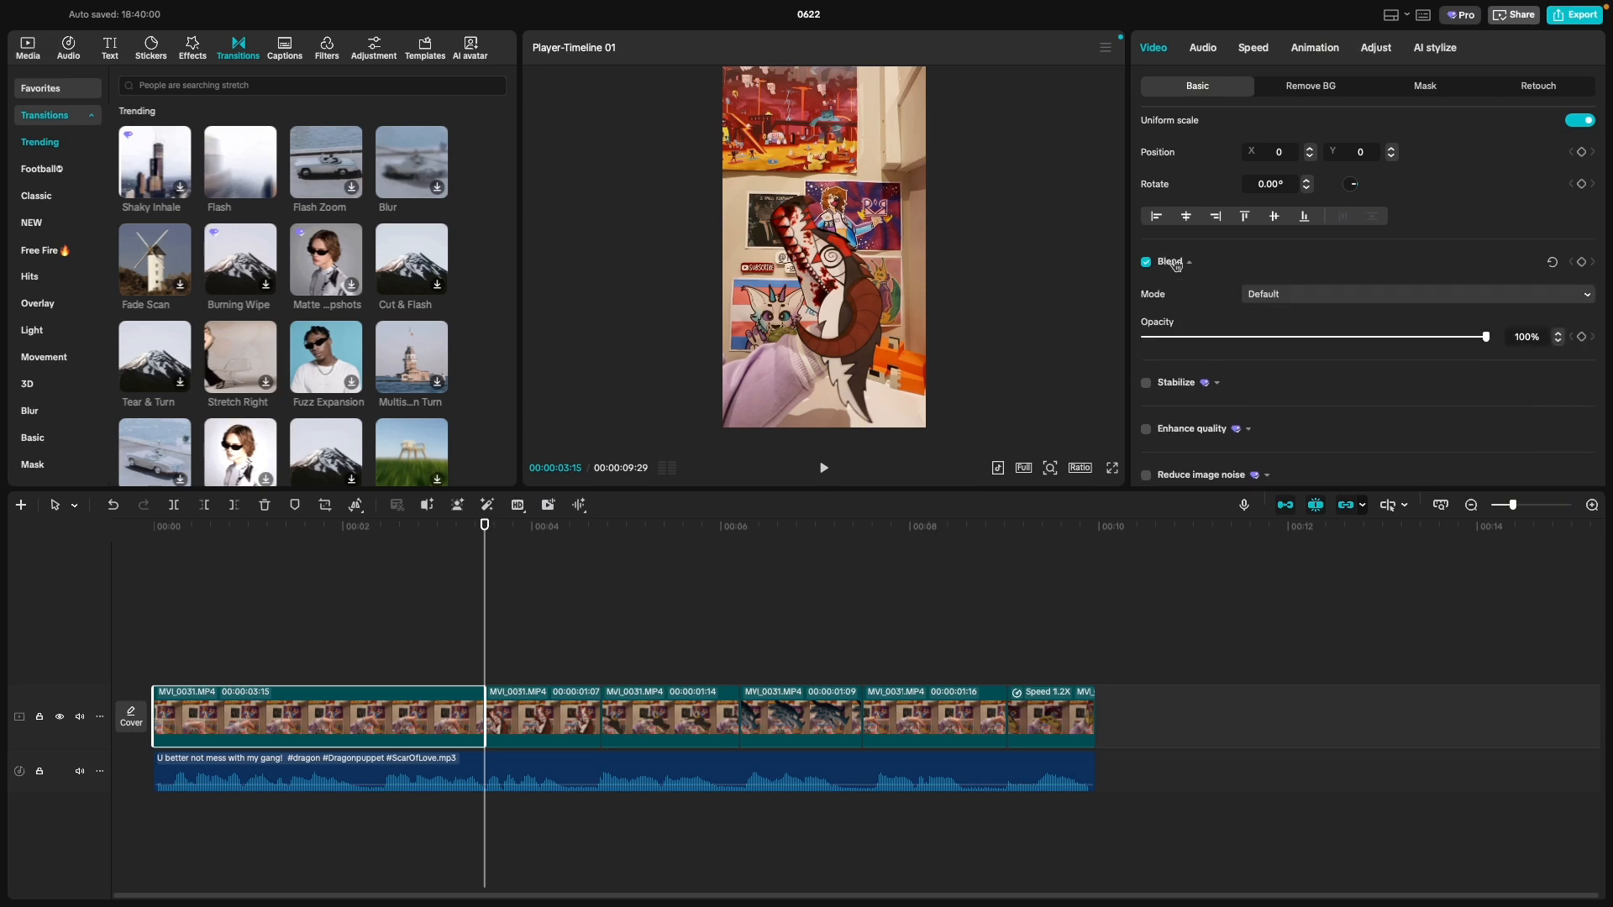
drag(1293, 338, 1257, 339)
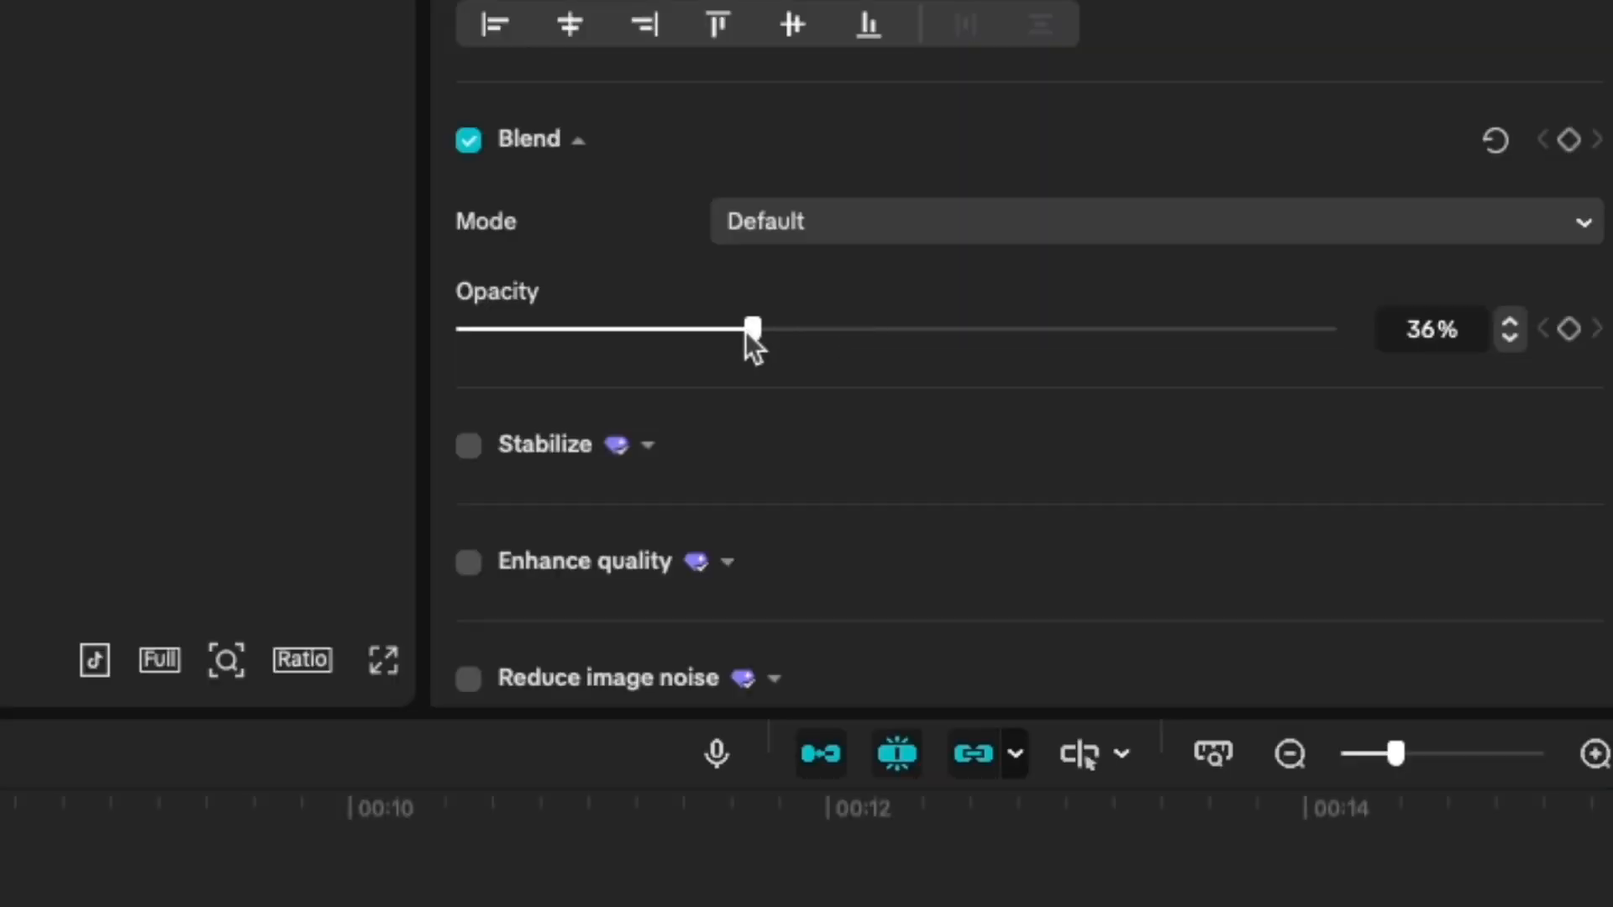
drag(746, 333, 1386, 364)
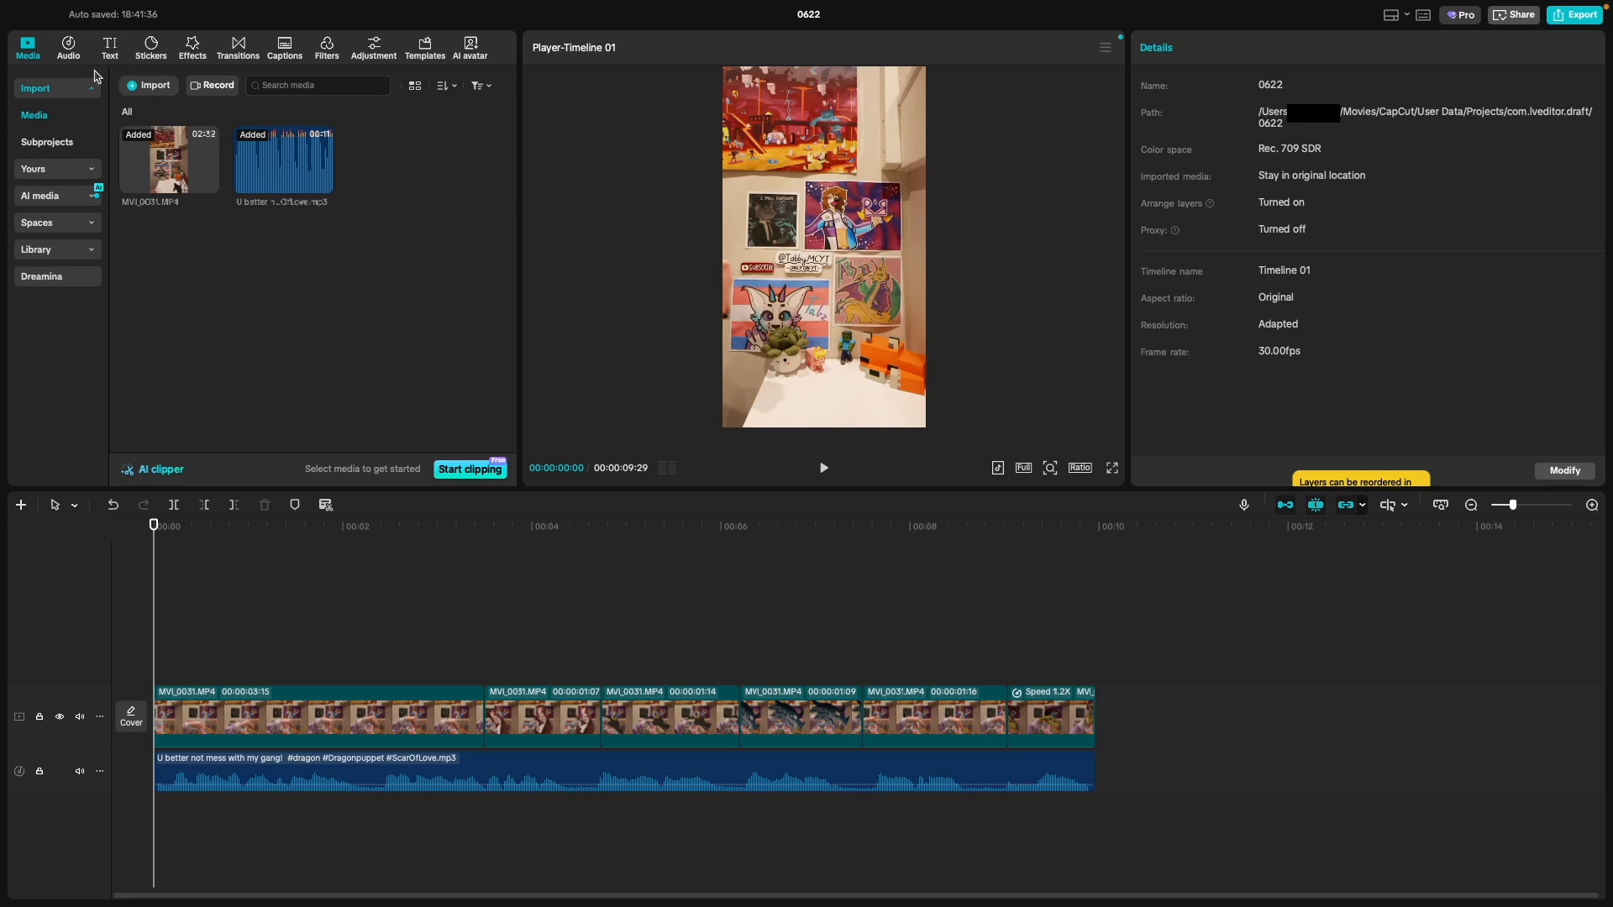
Step: Browse the tracks in the FIFA category of the built-in music library
click(69, 48)
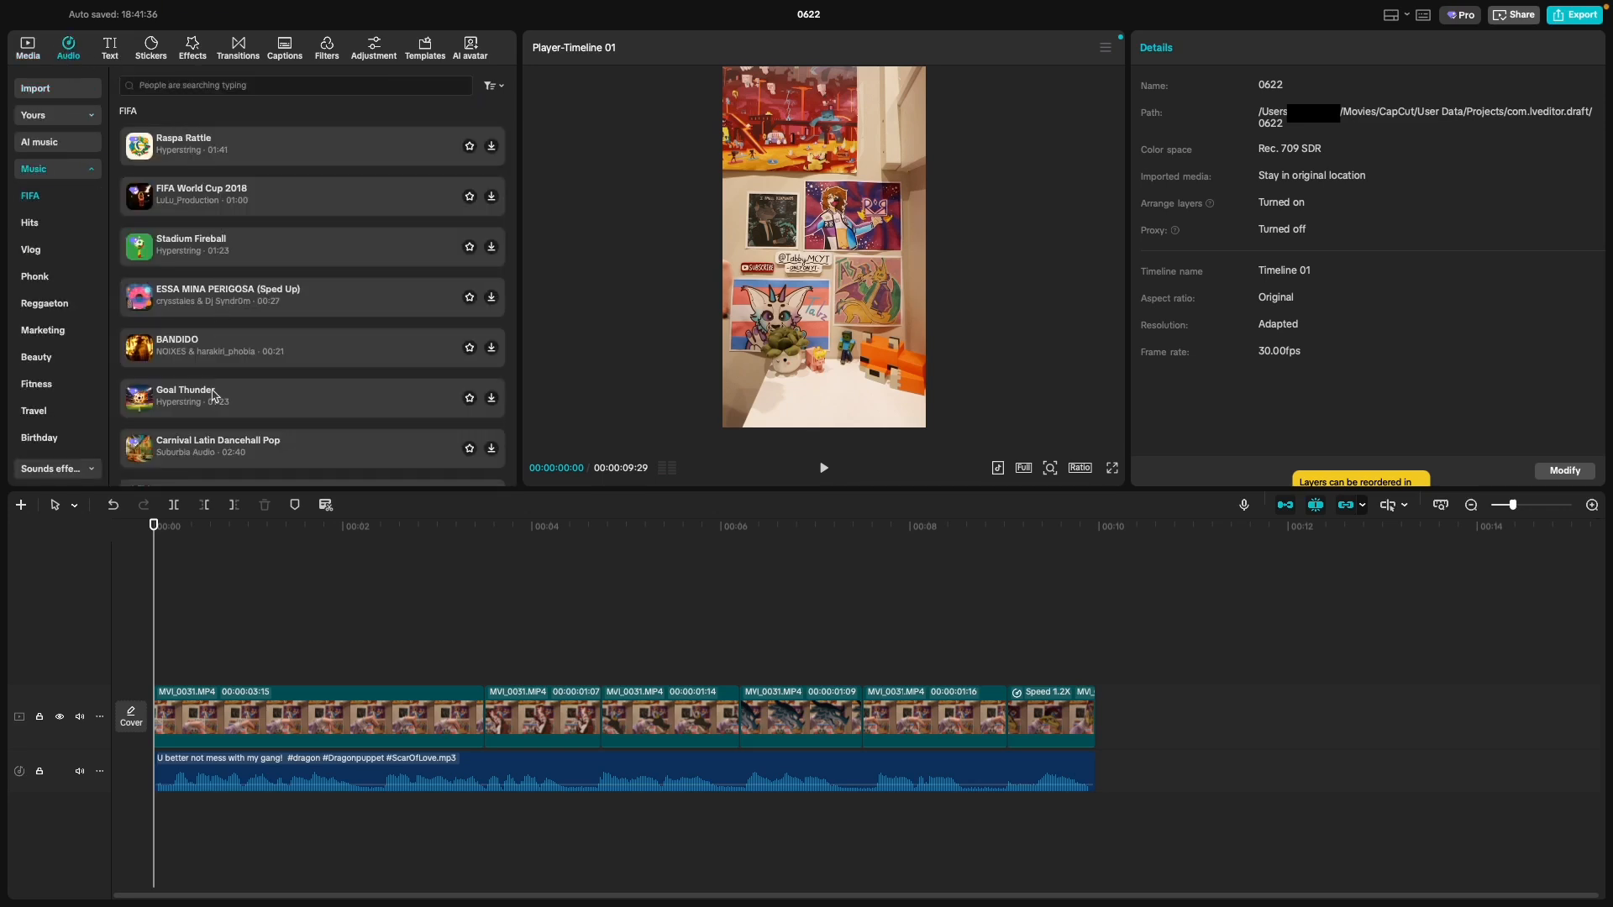
scroll(214, 394, down, 3)
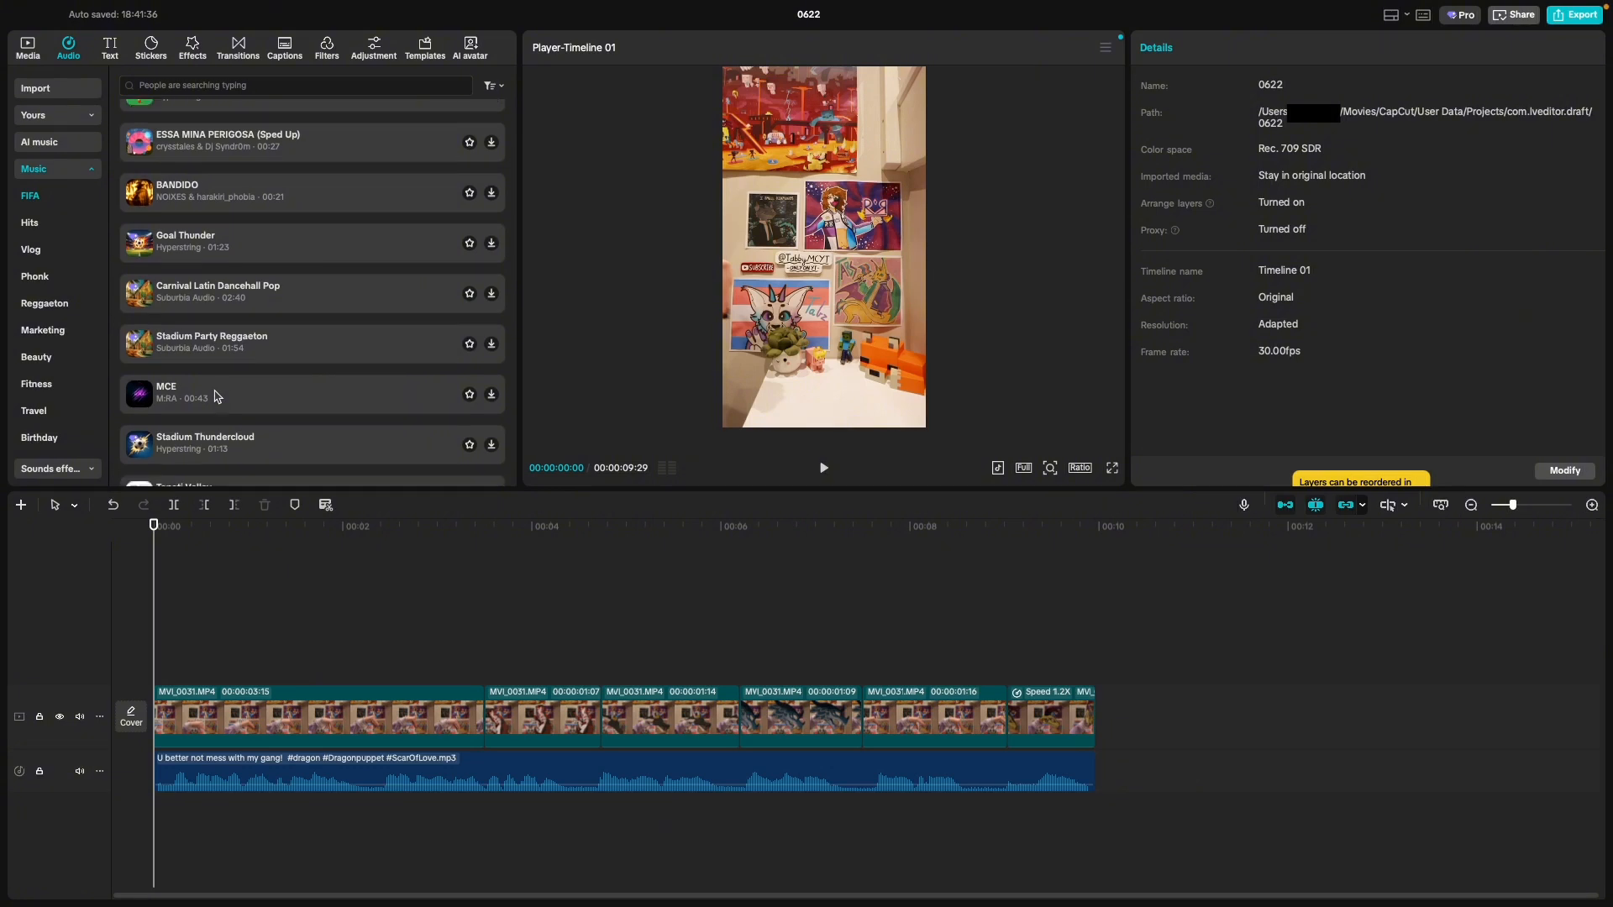
scroll(216, 394, down, 7)
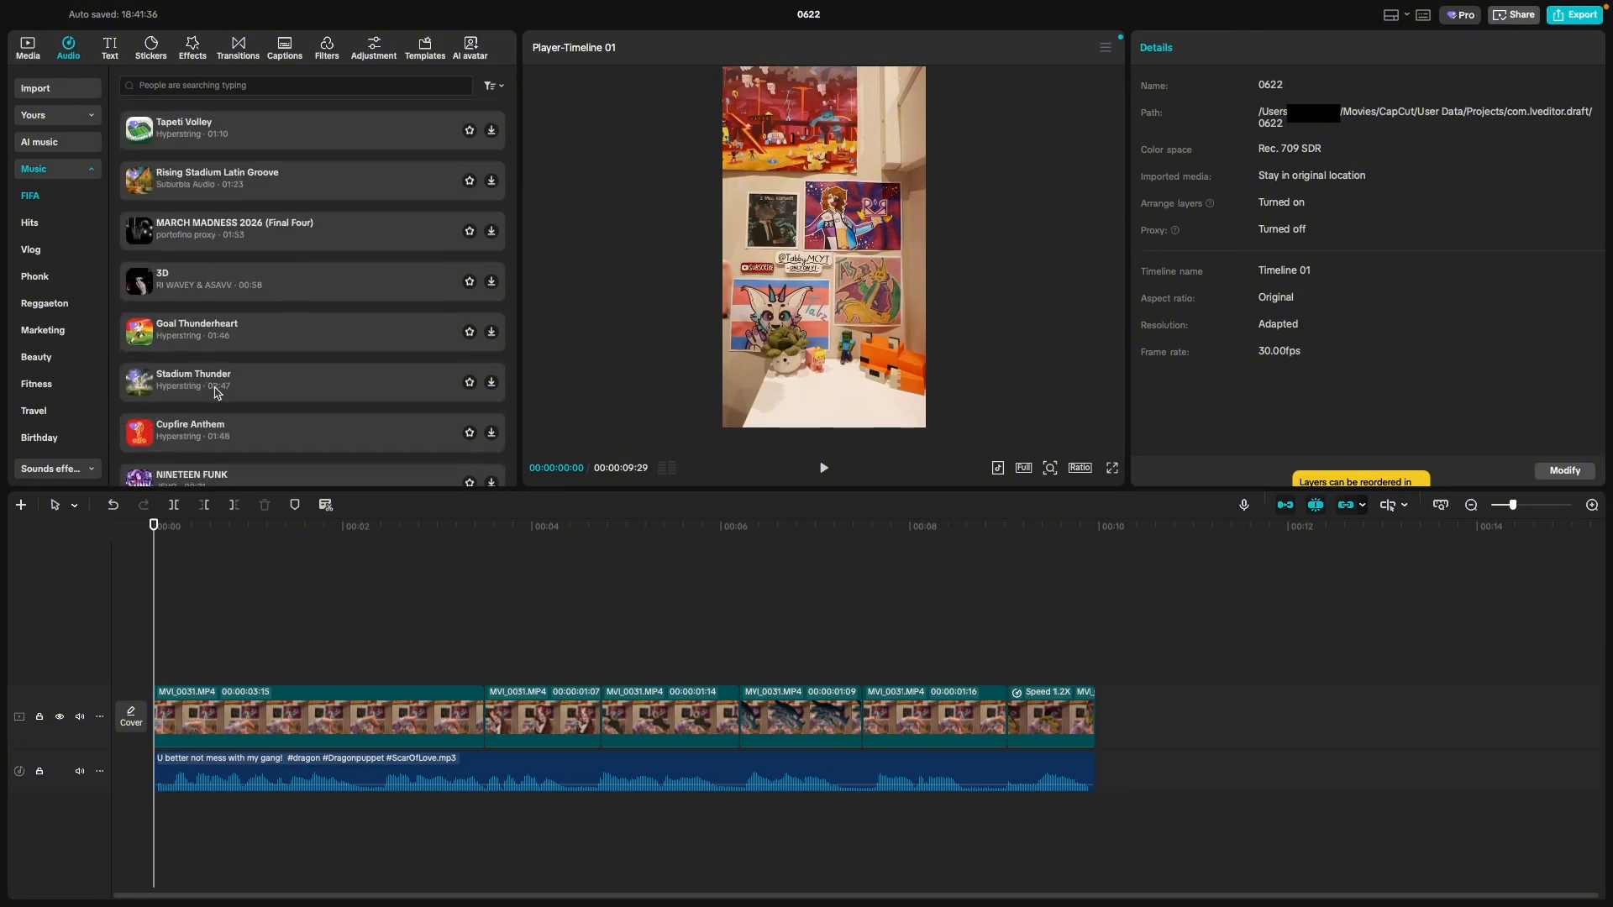
scroll(216, 392, down, 5)
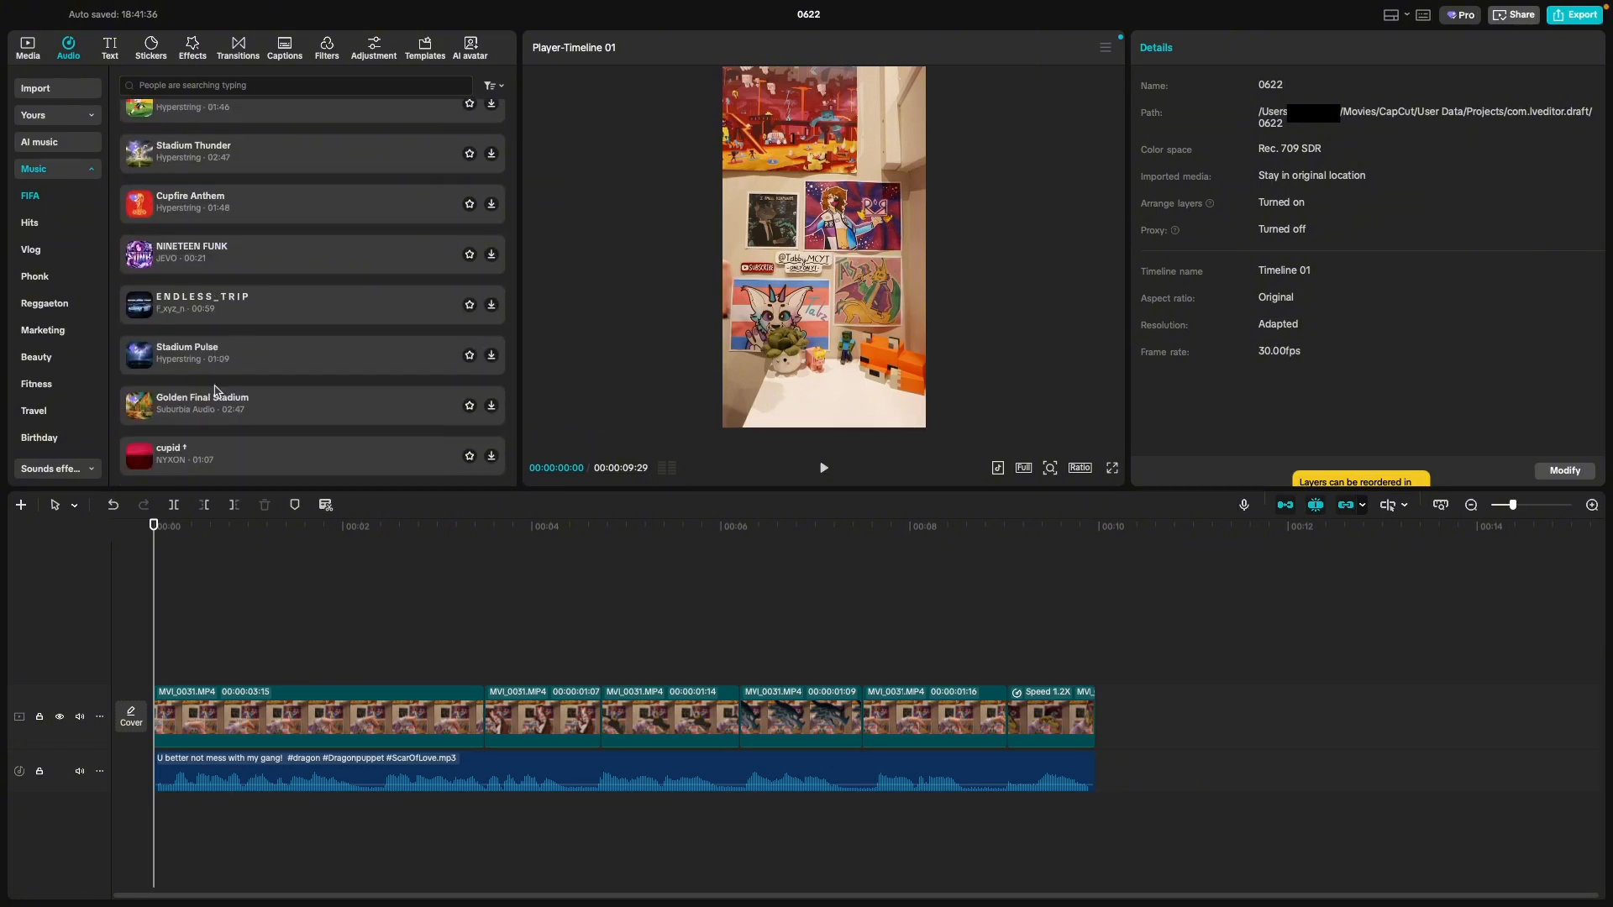
Step: Search the music library for "ding" and preview the Bell ding sound
click(170, 85)
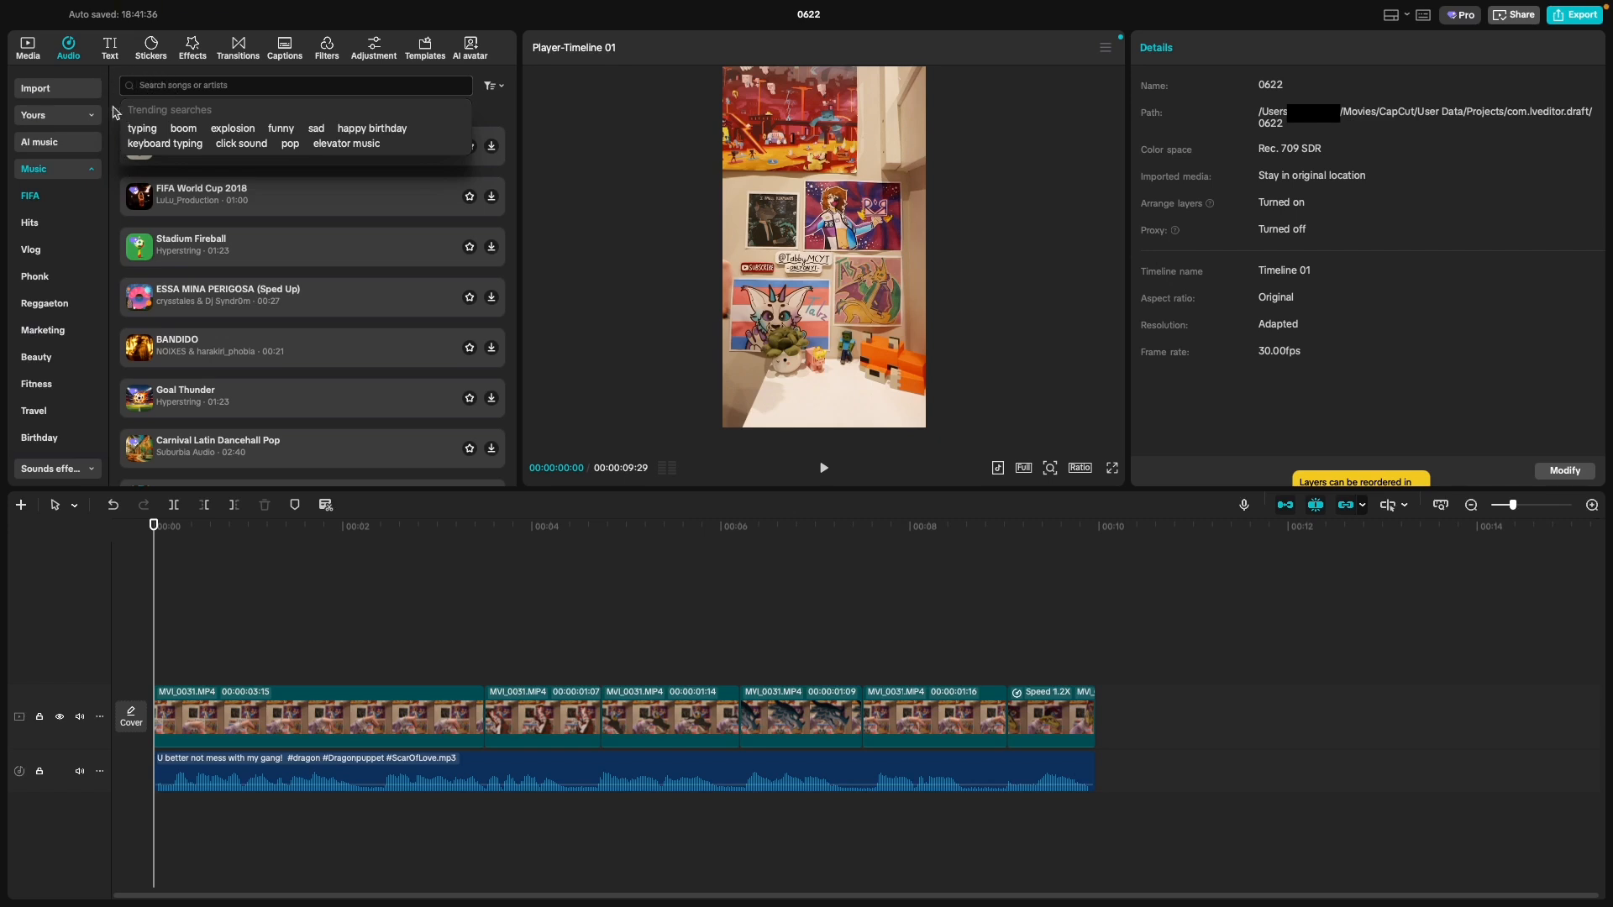
text(ding)
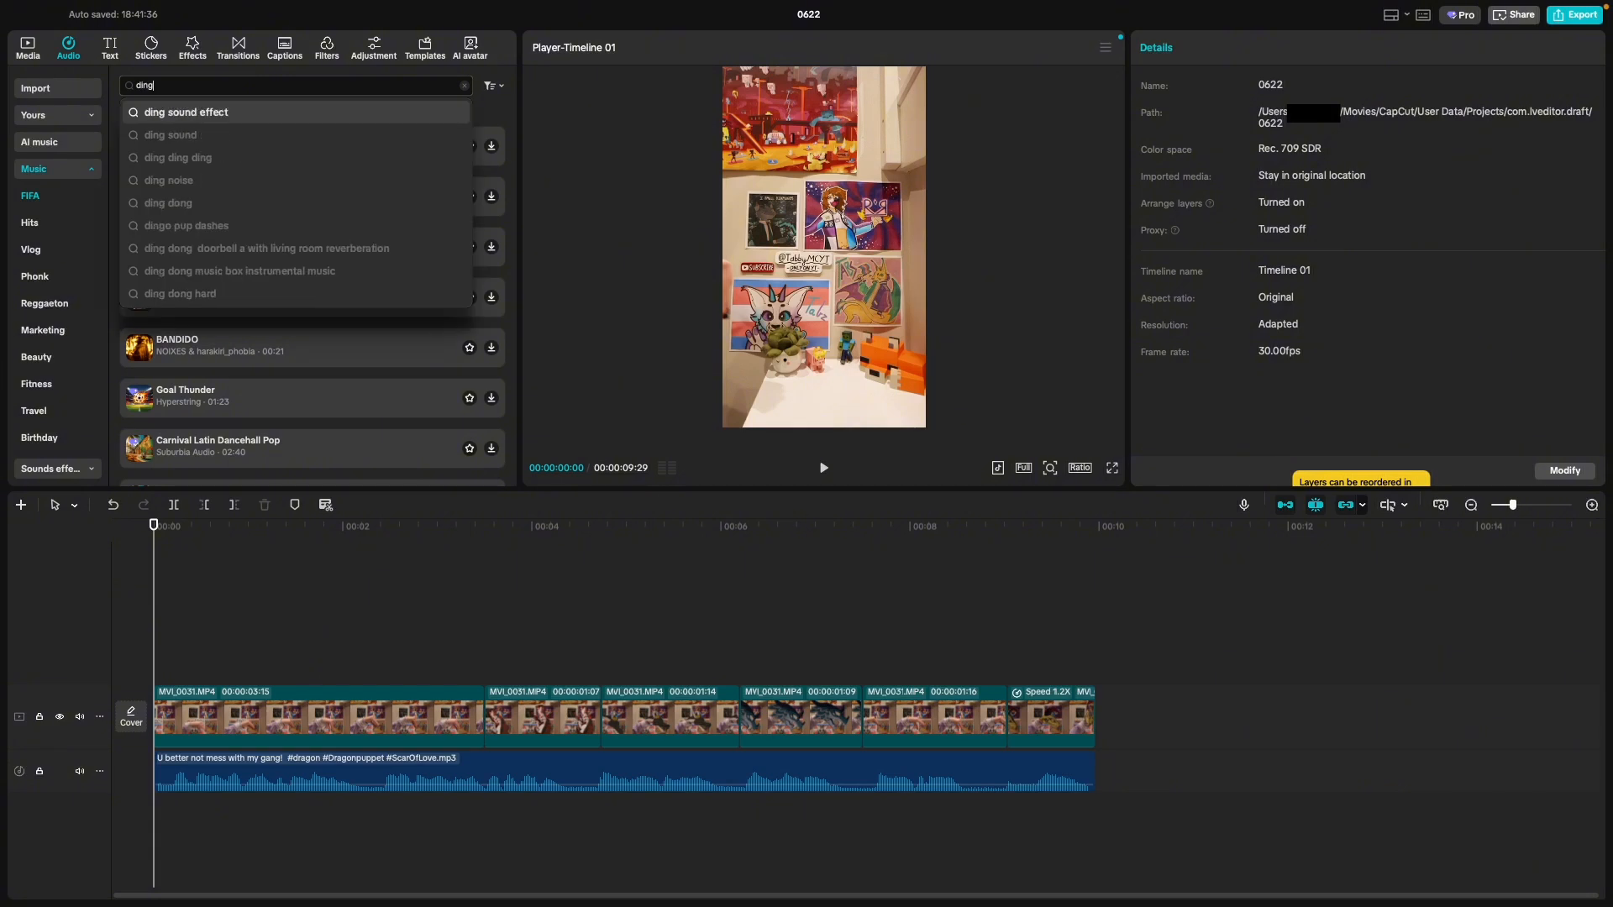
key(Return)
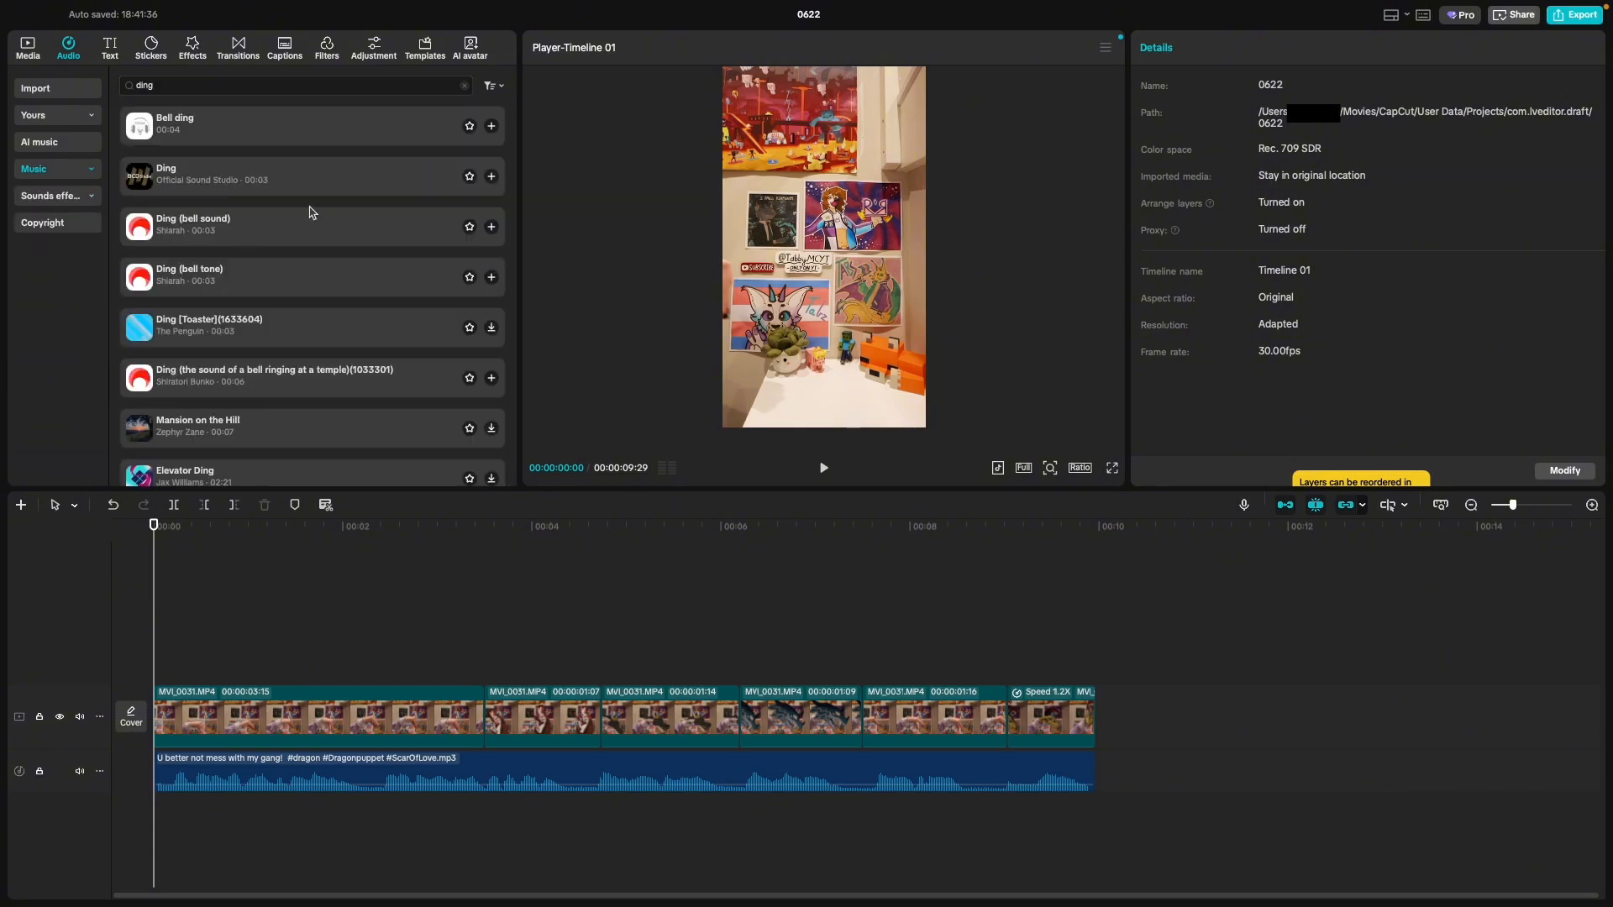
click(253, 139)
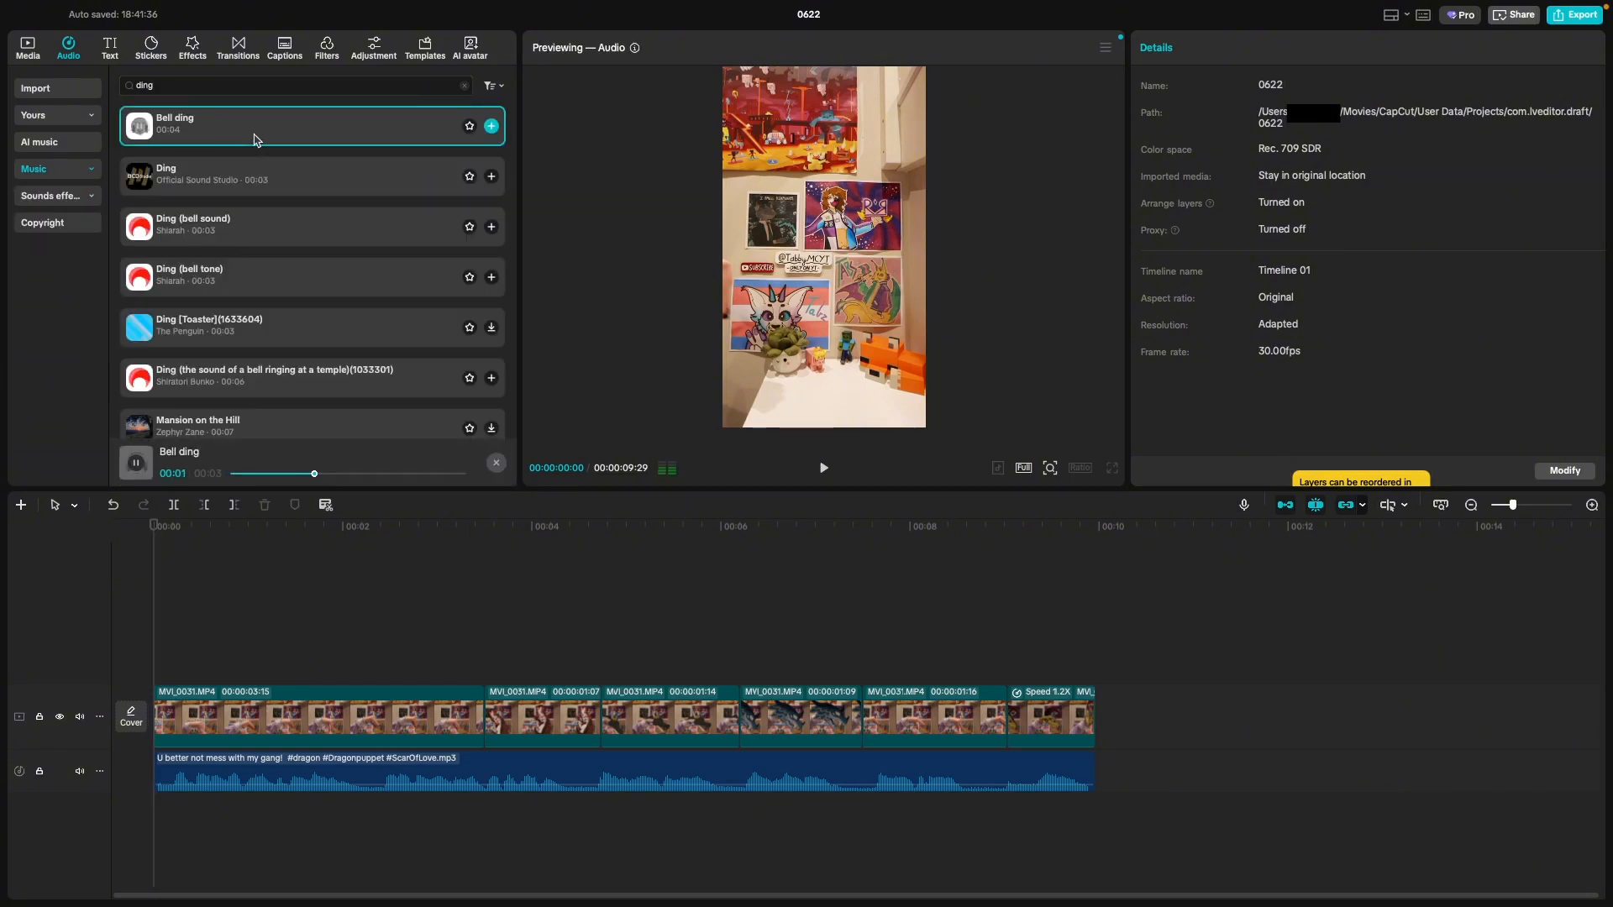
Step: Add a default text title at the start of the timeline and set its font to Comic Sans MS
click(110, 48)
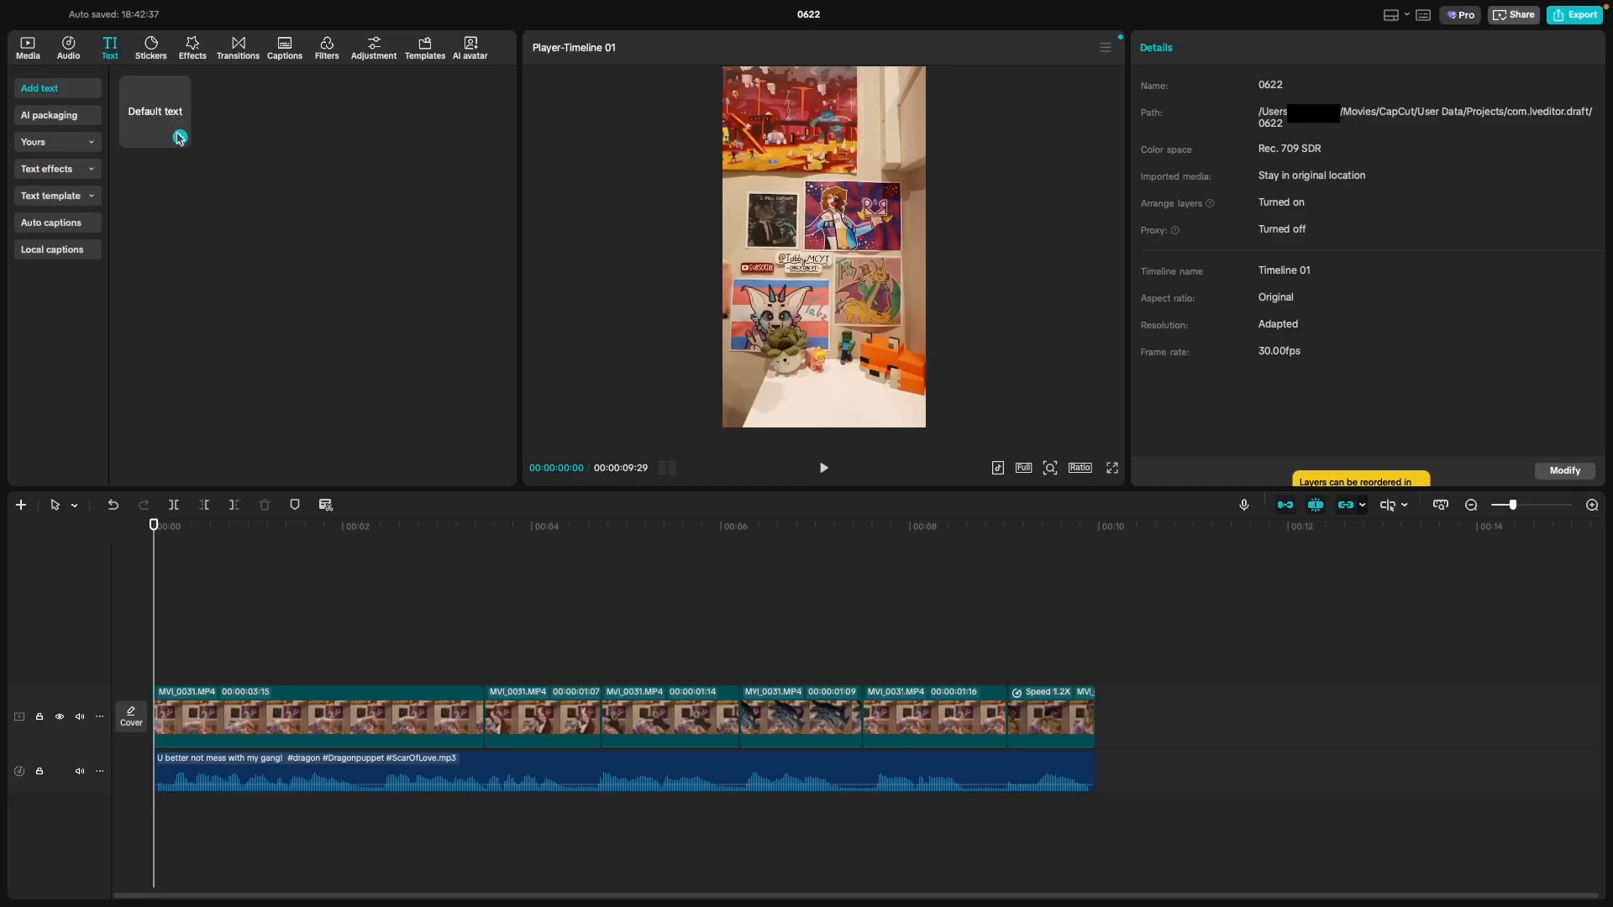
click(596, 455)
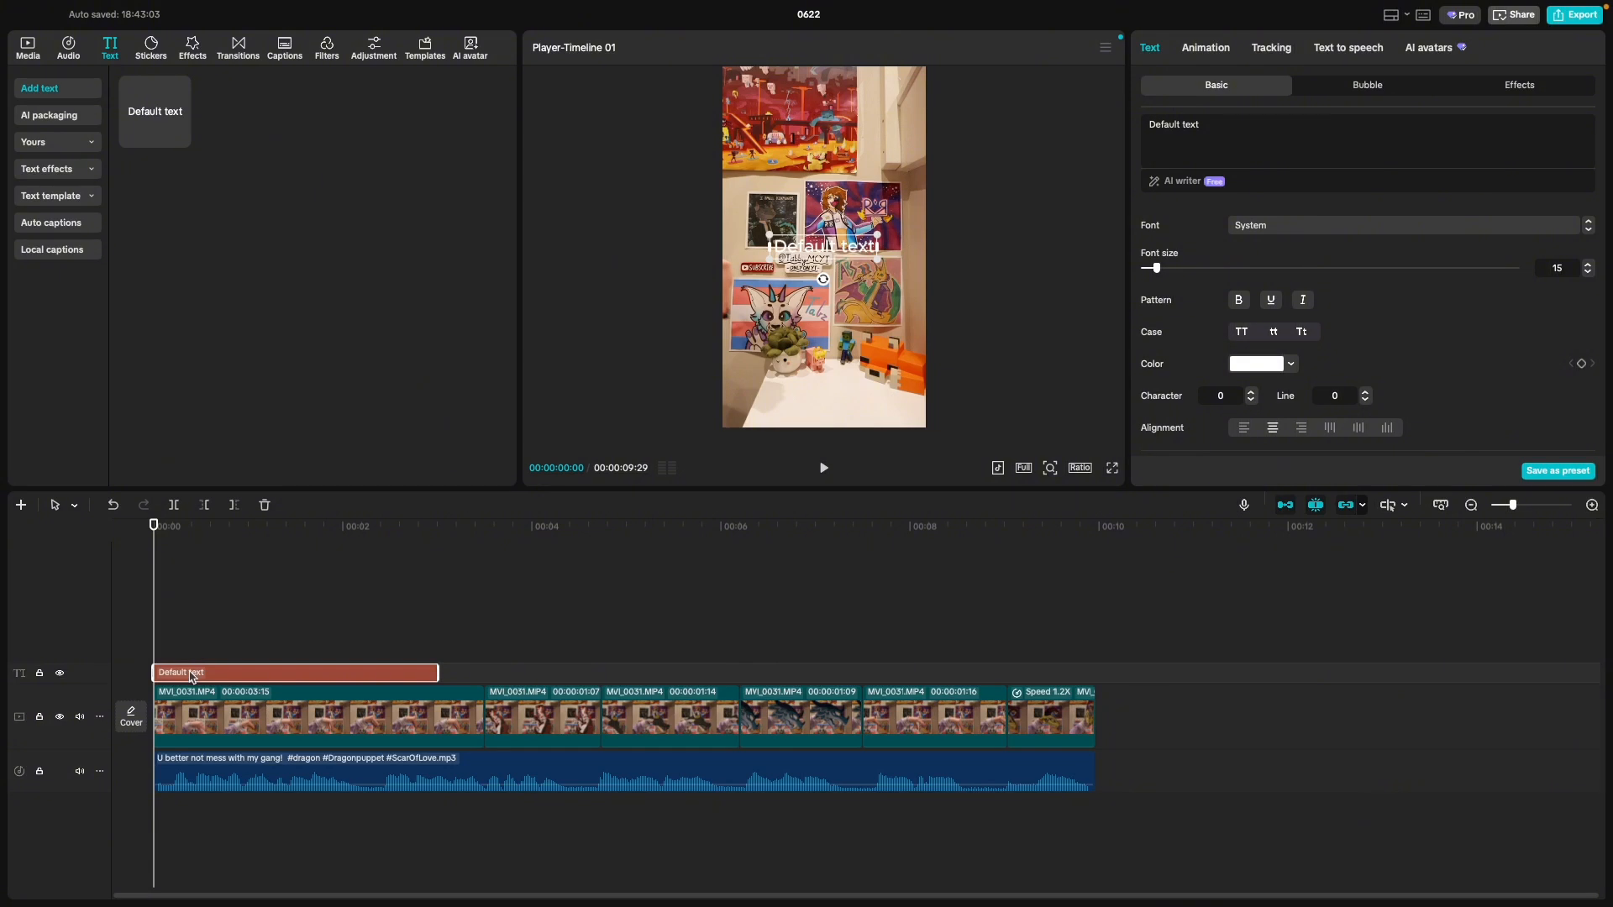
click(1275, 231)
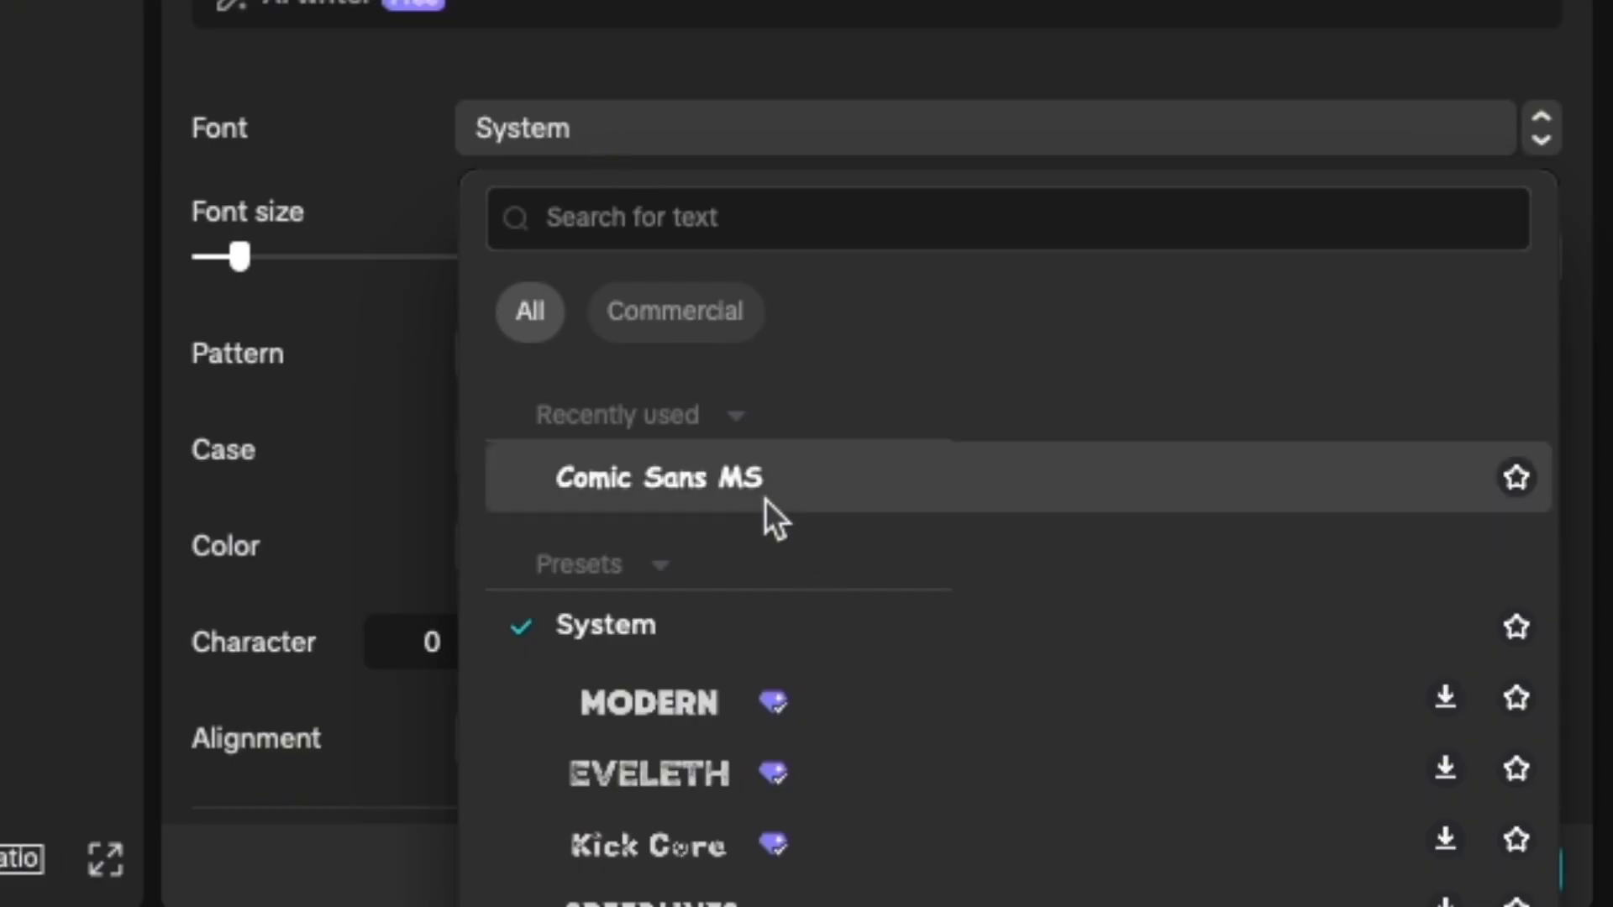
click(1330, 348)
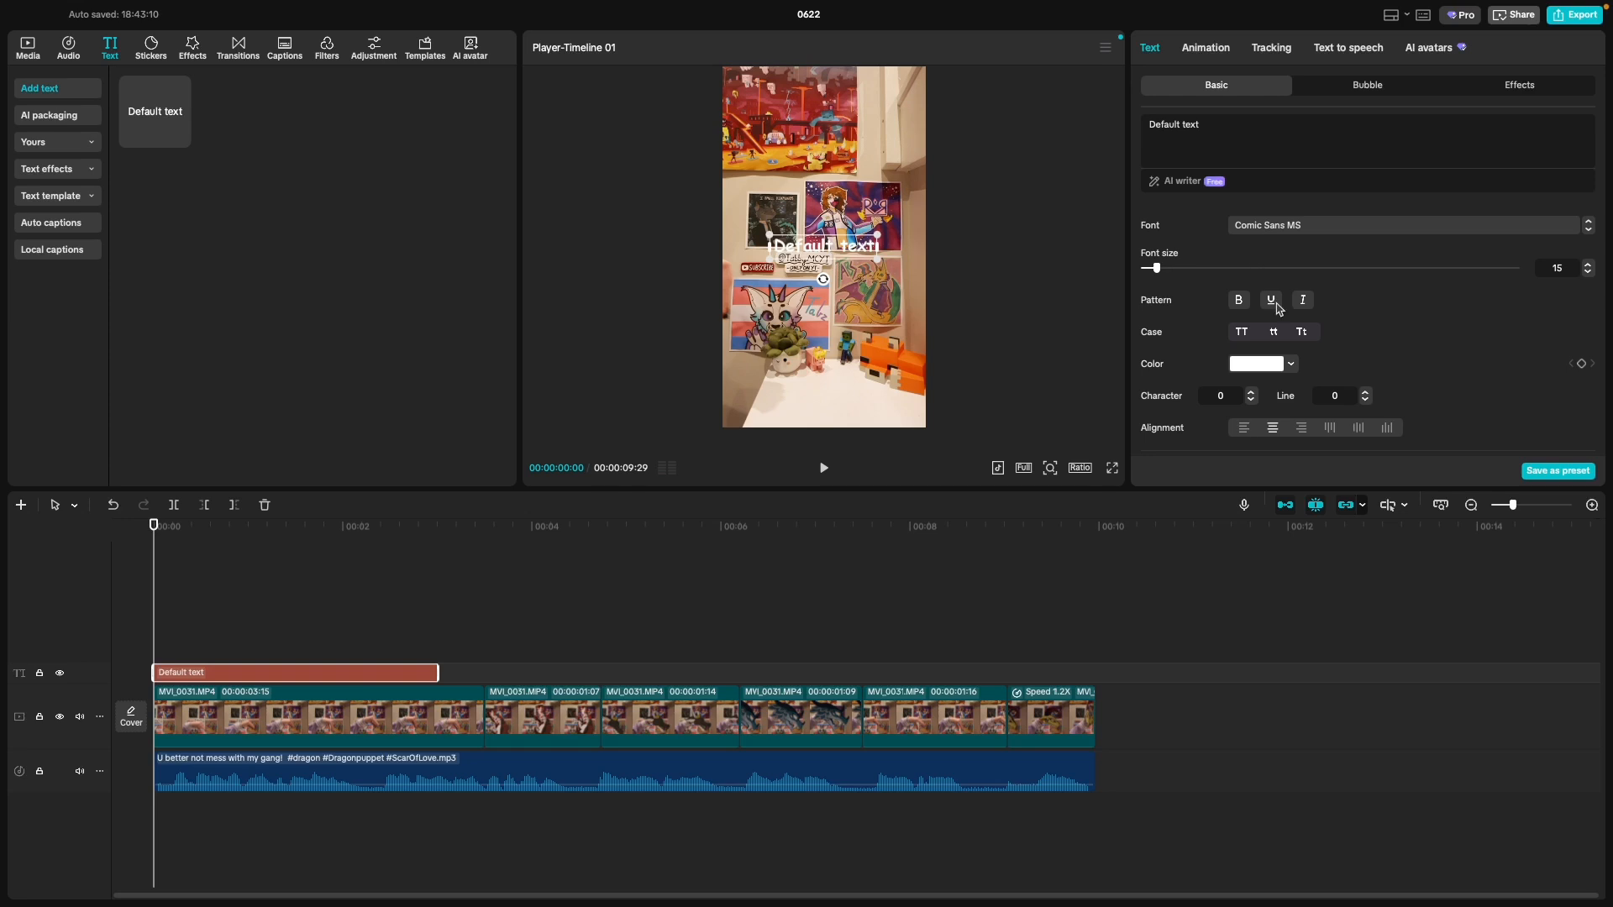
Step: Apply the white preset style with a black outline to the title and move it to the top of the video frame
scroll(1276, 309, down, 4)
click(1207, 336)
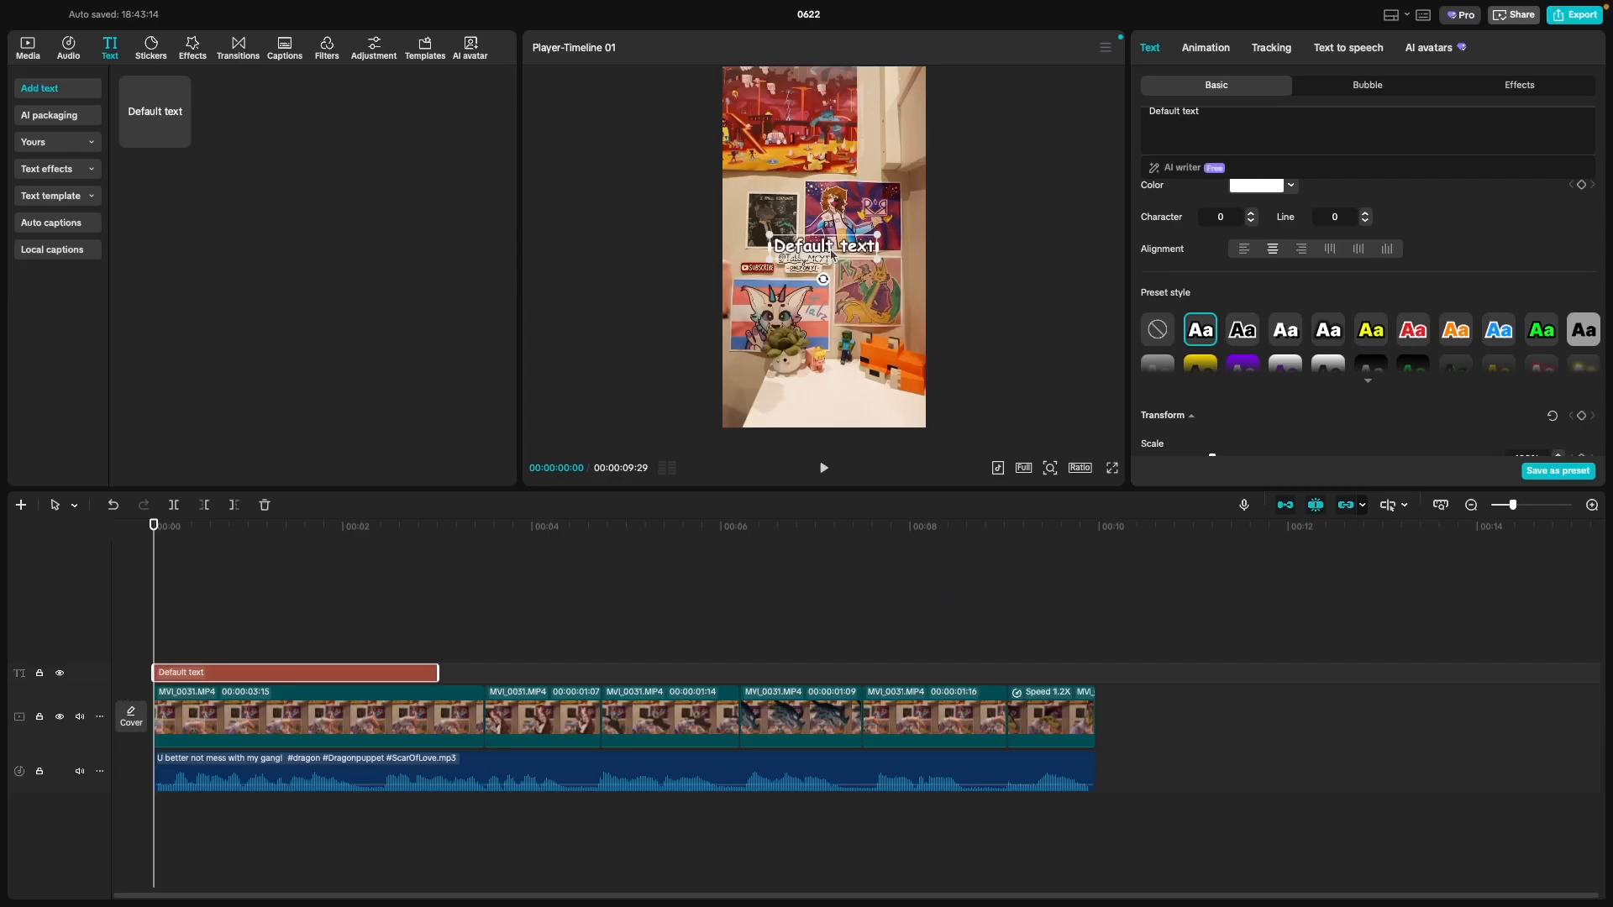
drag(831, 254, 832, 101)
scroll(1182, 328, down, 8)
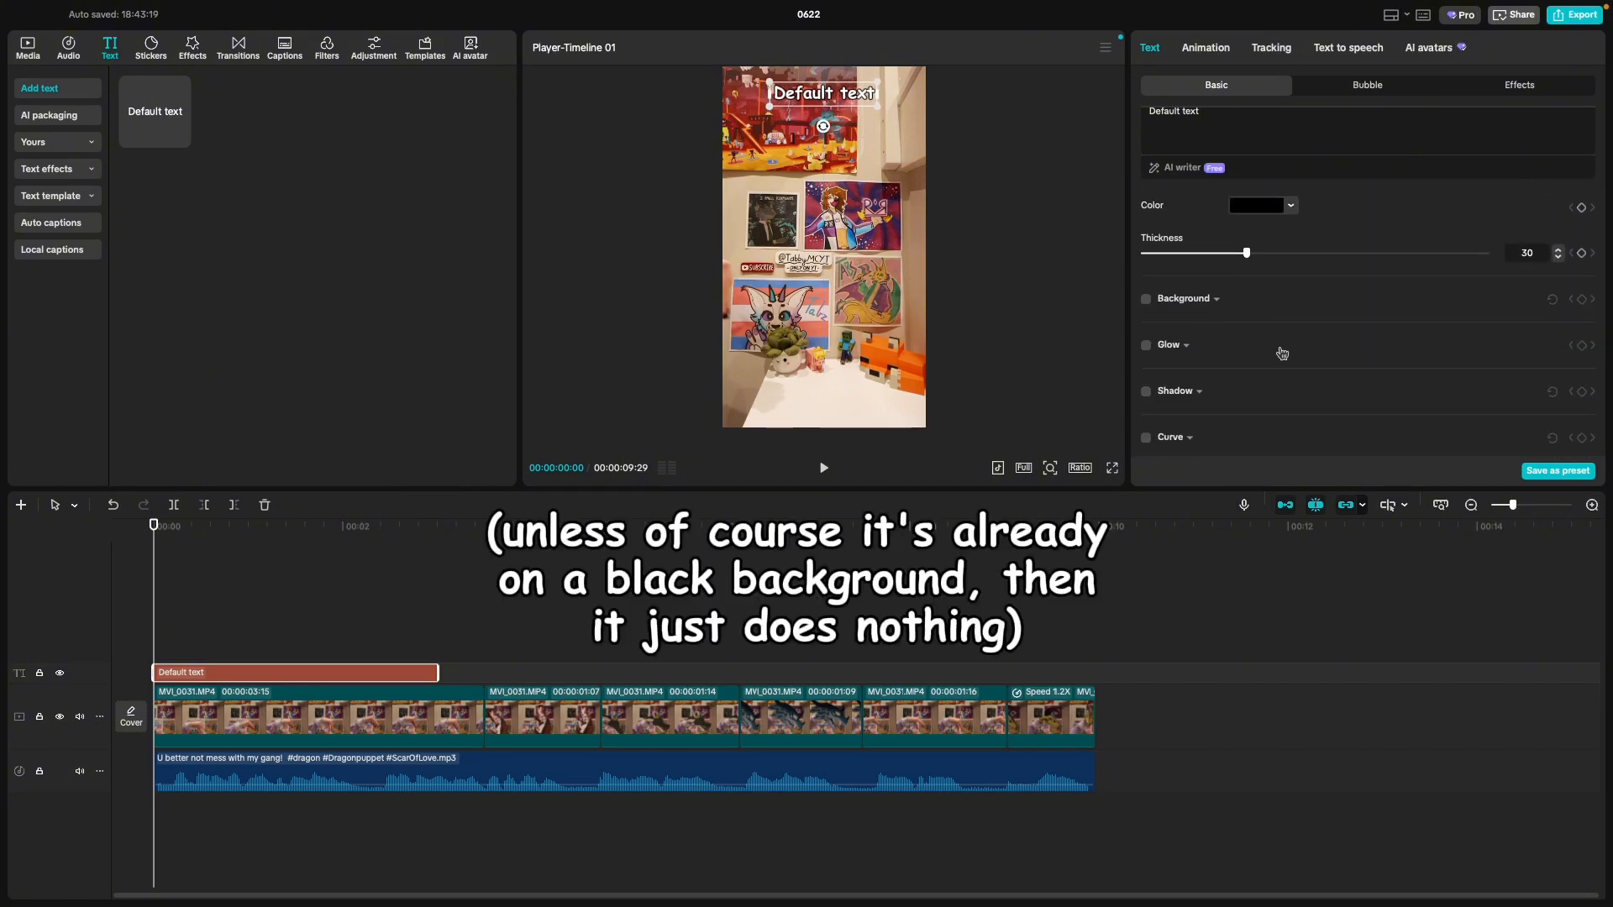
scroll(1187, 379, up, 6)
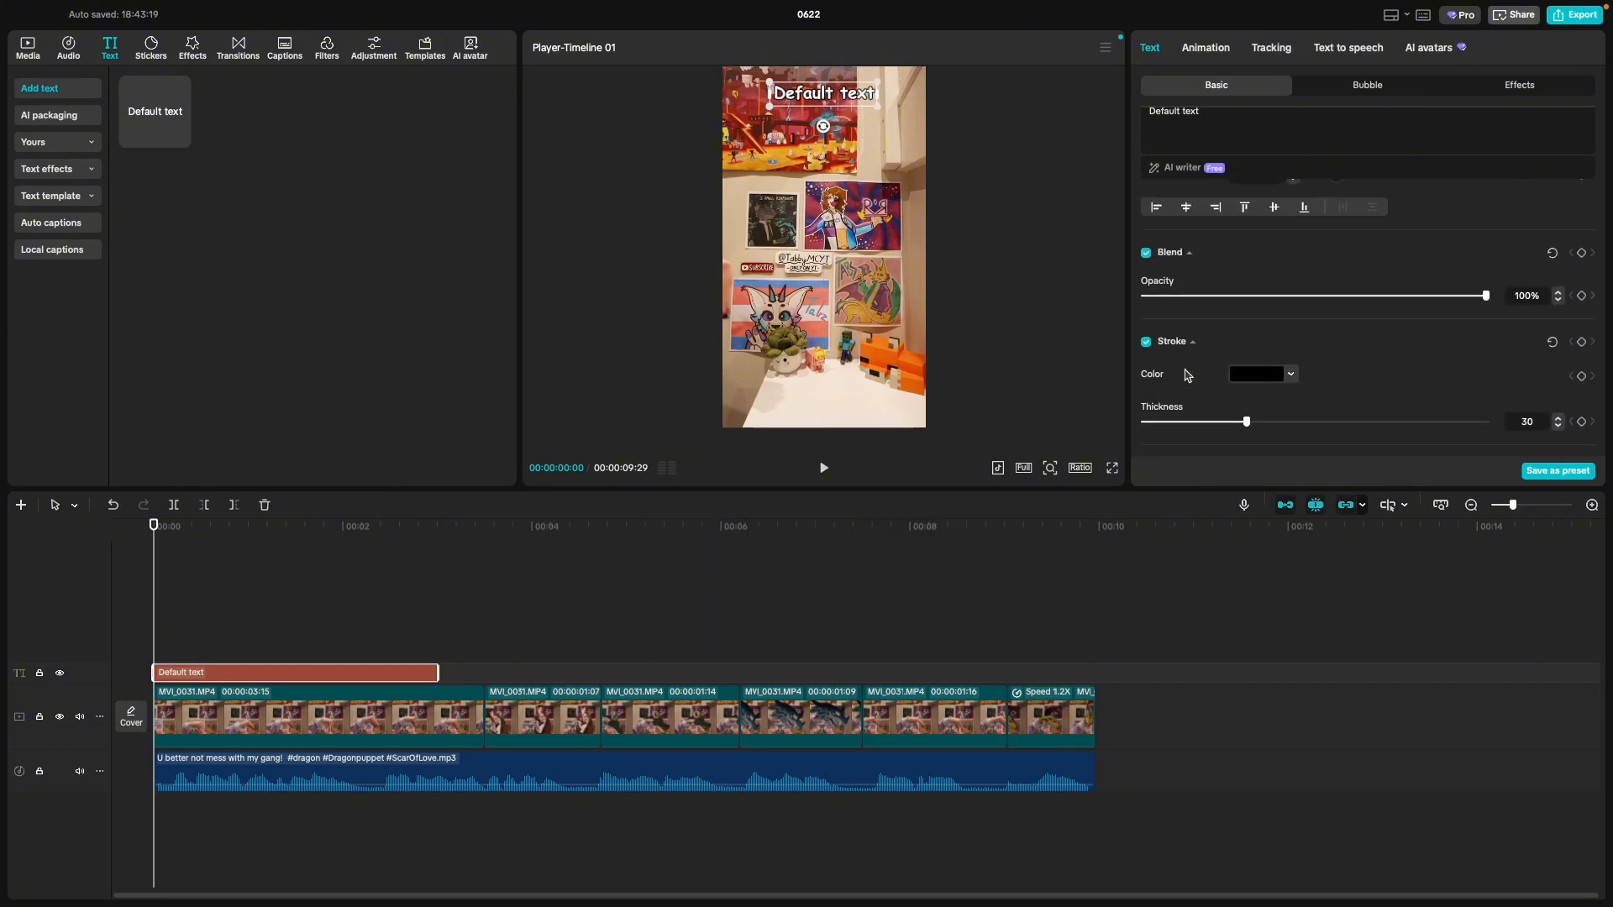
scroll(1187, 379, up, 3)
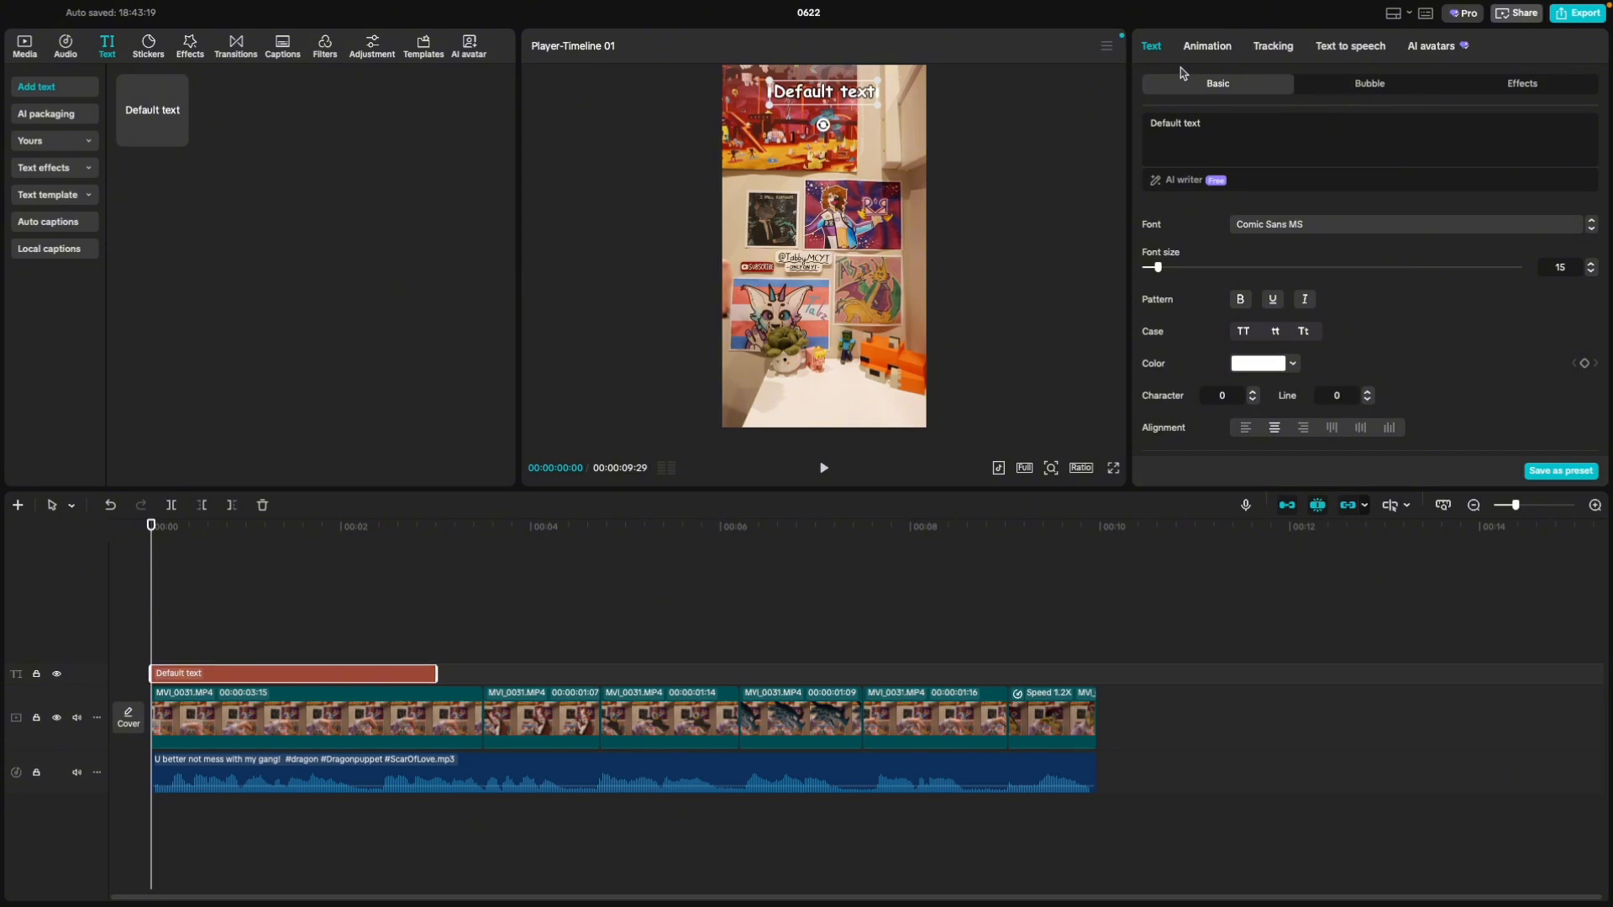
Step: Look through the title's In and Out animations and the favorite In animations
click(1203, 50)
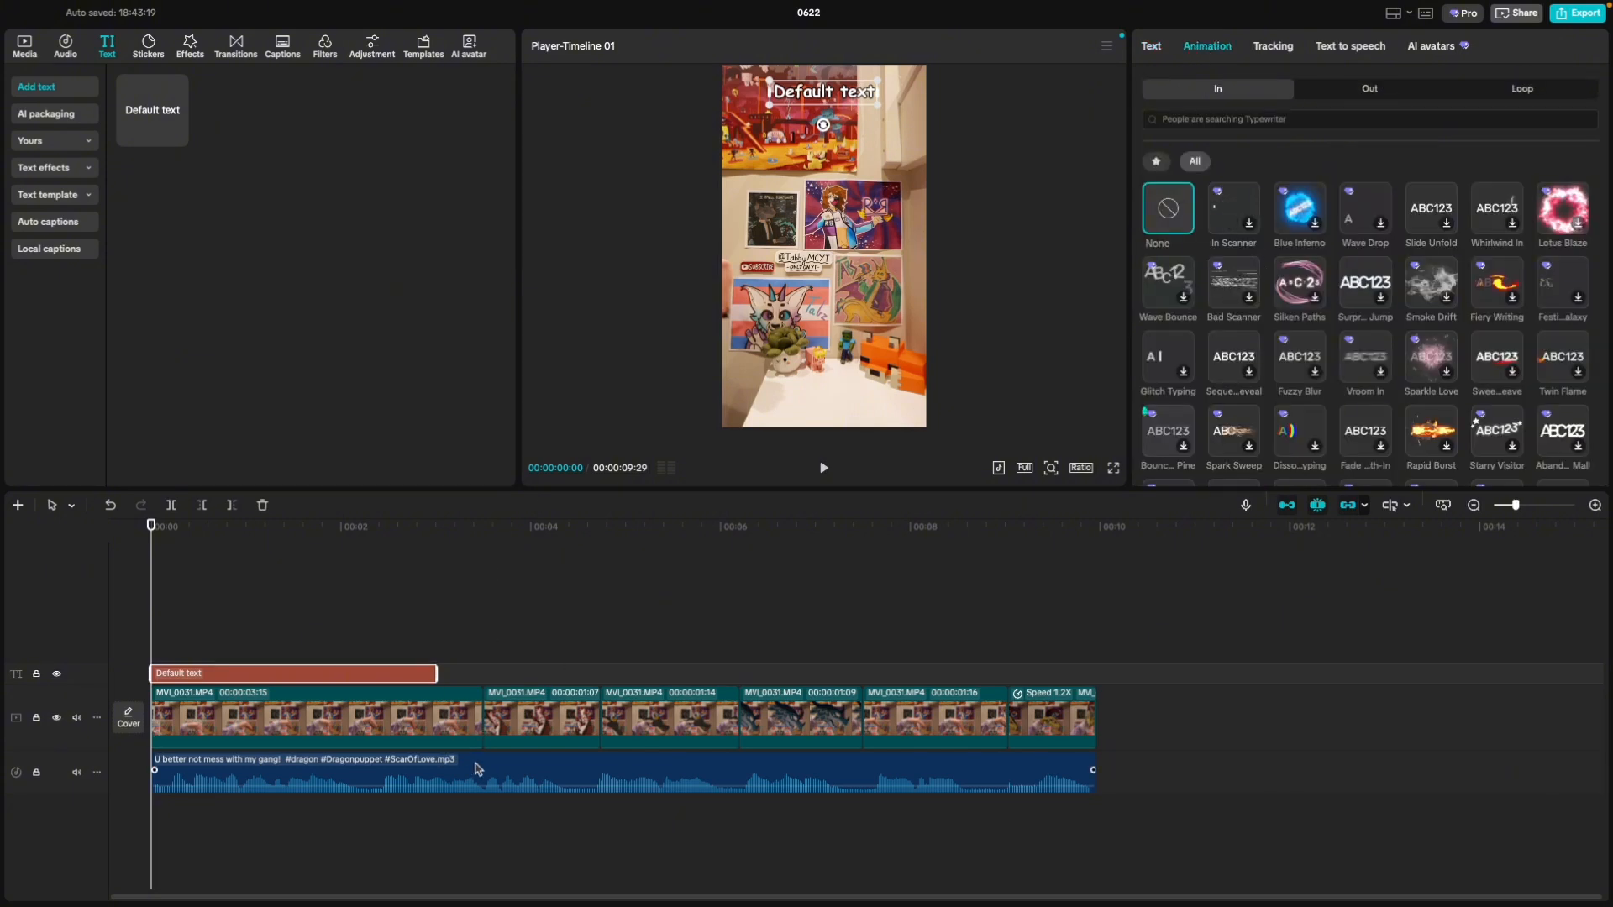
click(1363, 94)
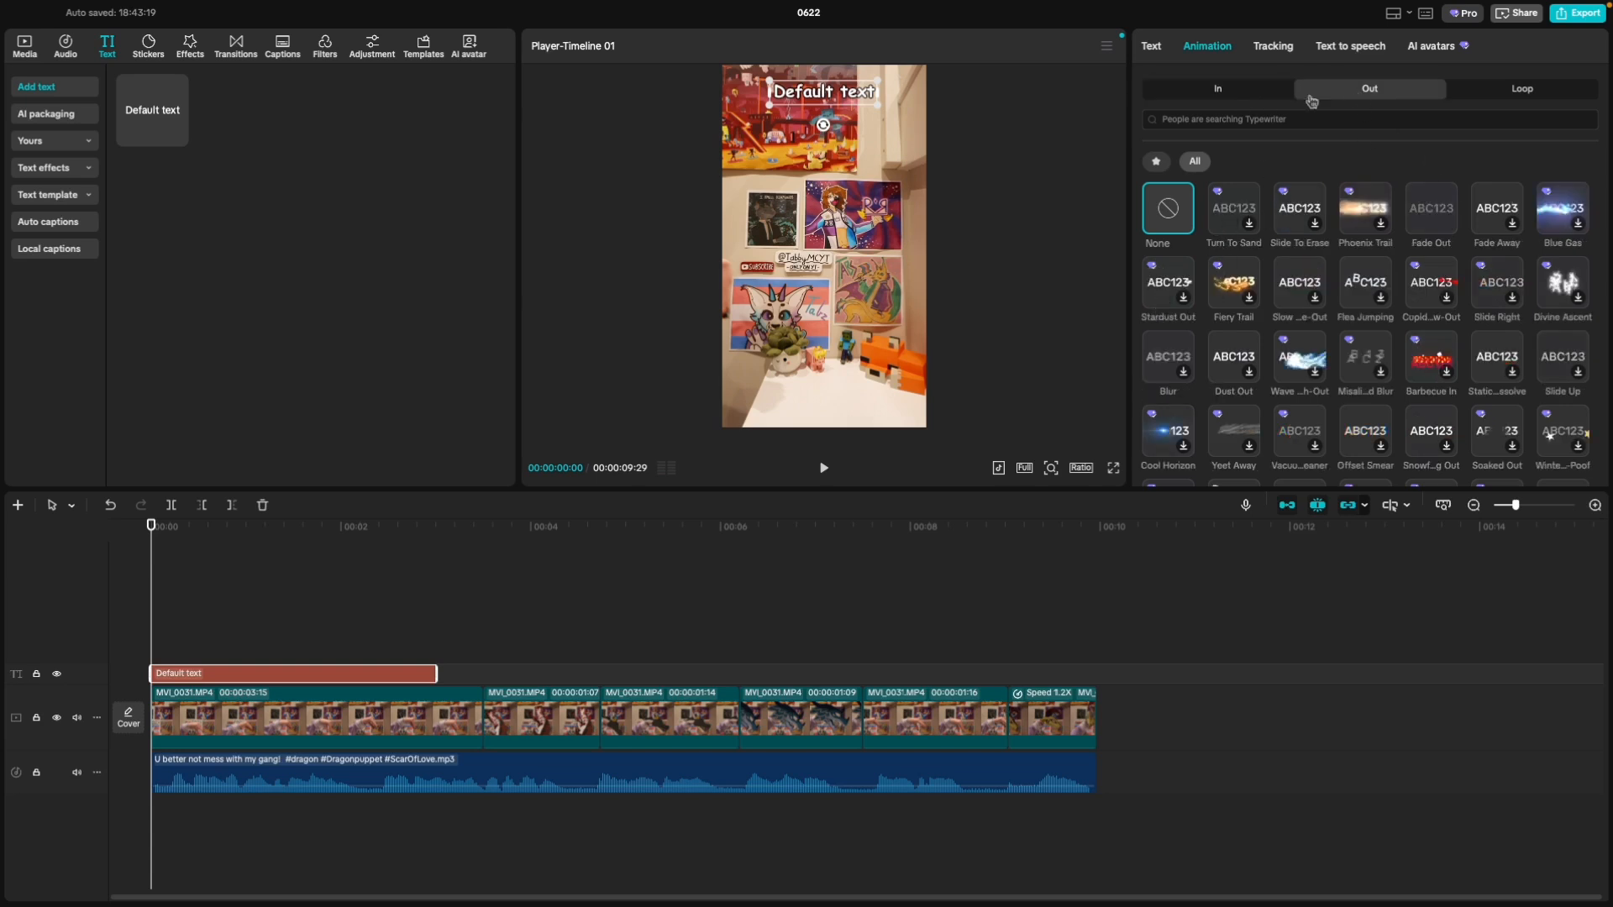
click(1262, 92)
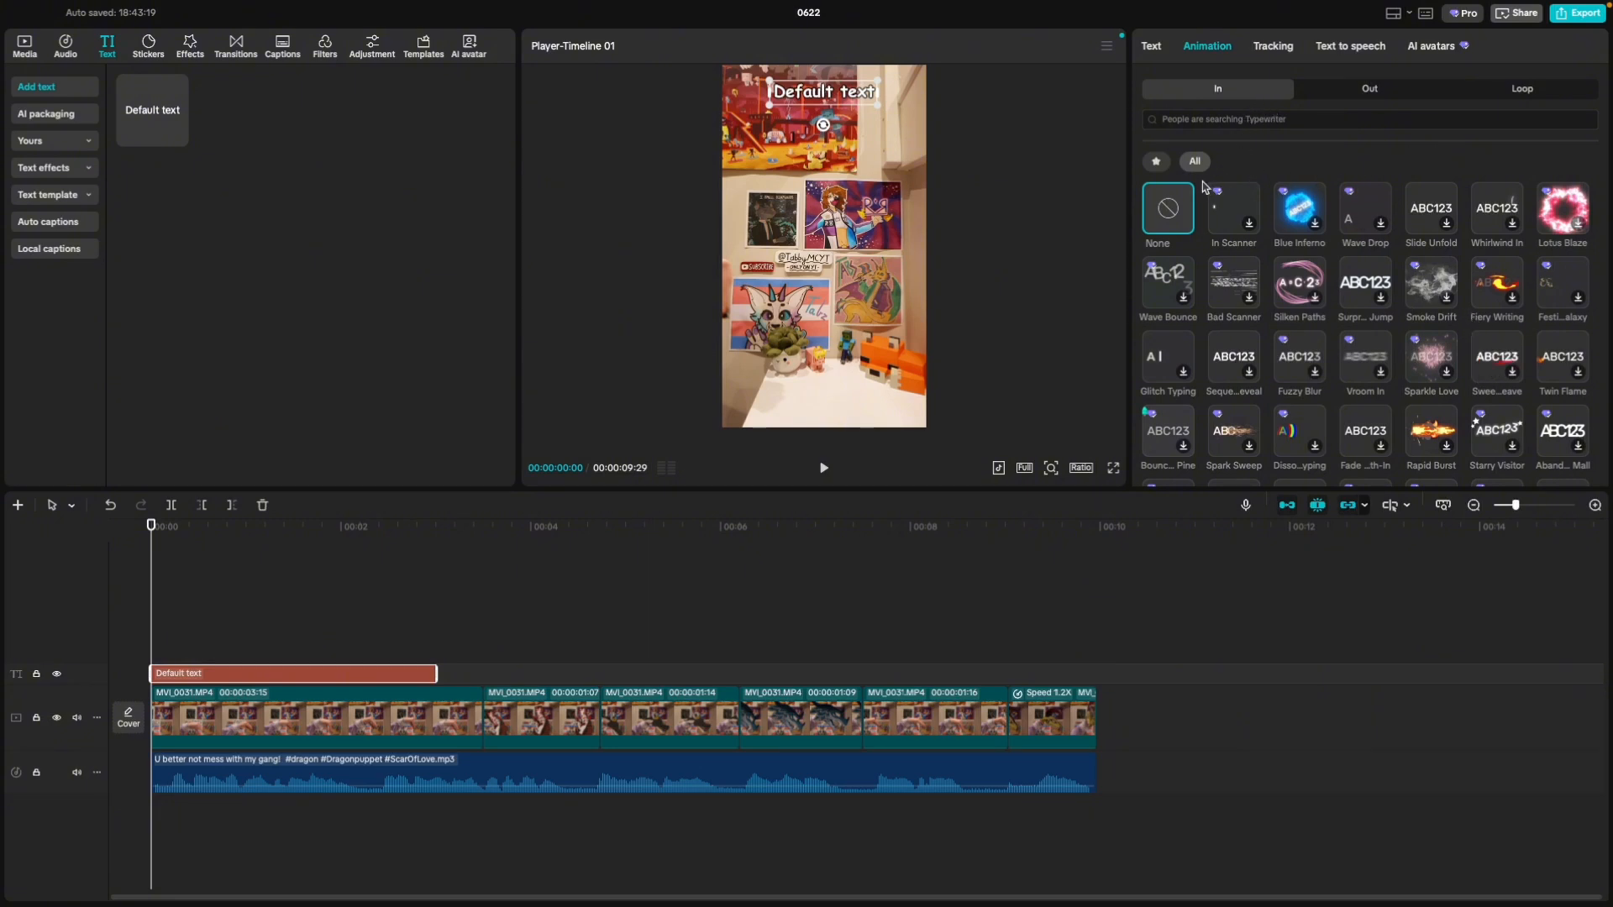
click(1163, 169)
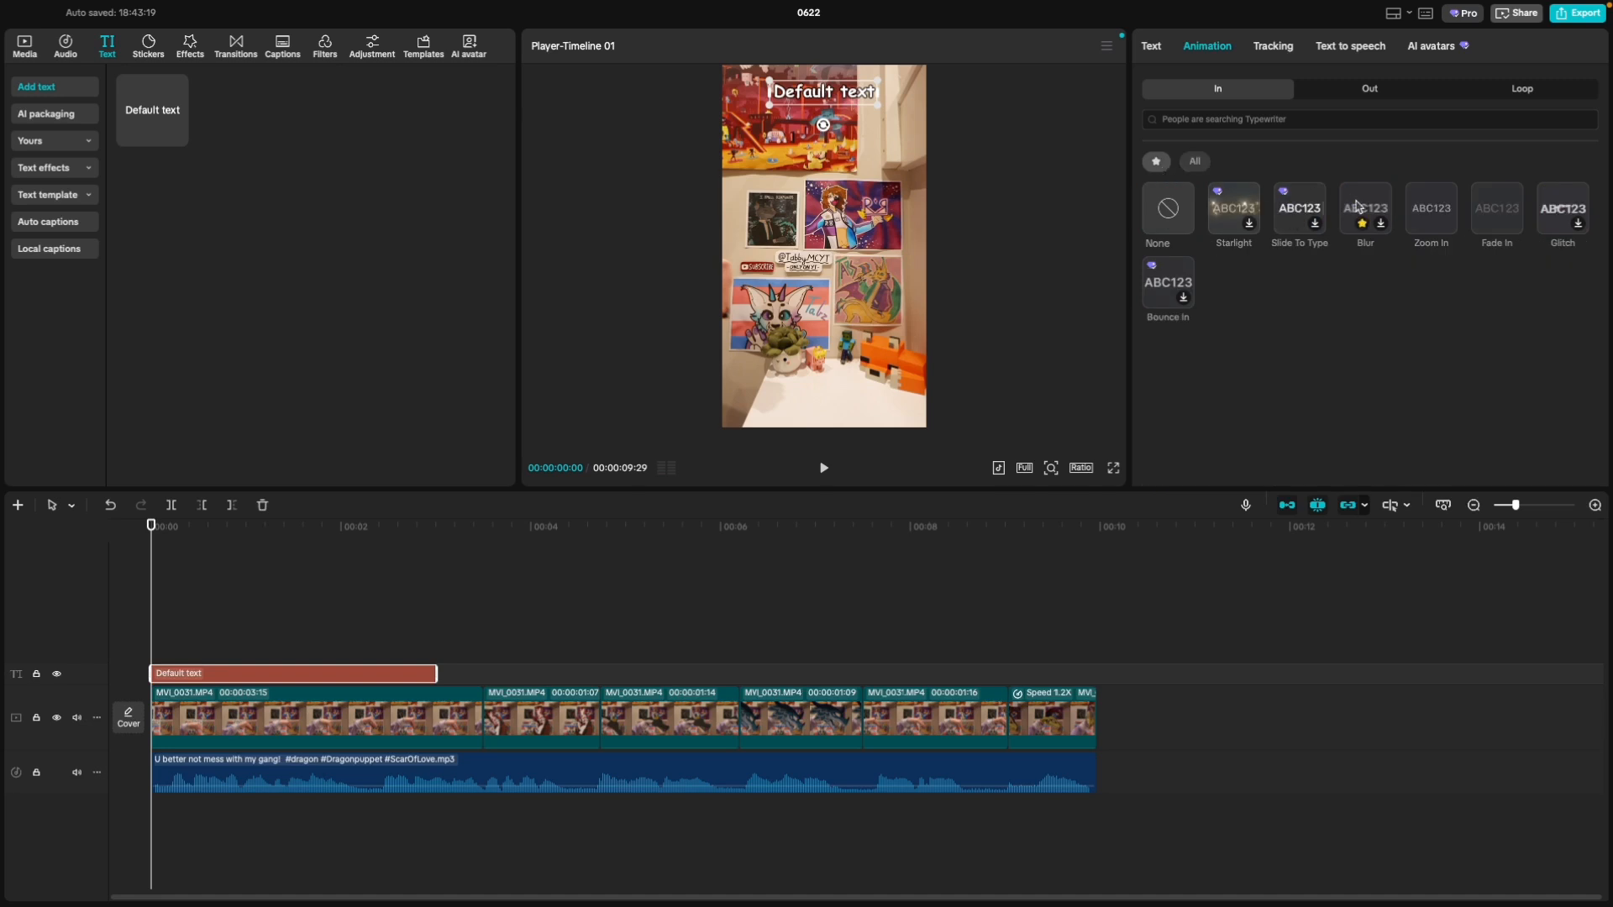
Step: Delete the default text title and return the playhead to the start of the timeline
click(164, 677)
key(Delete)
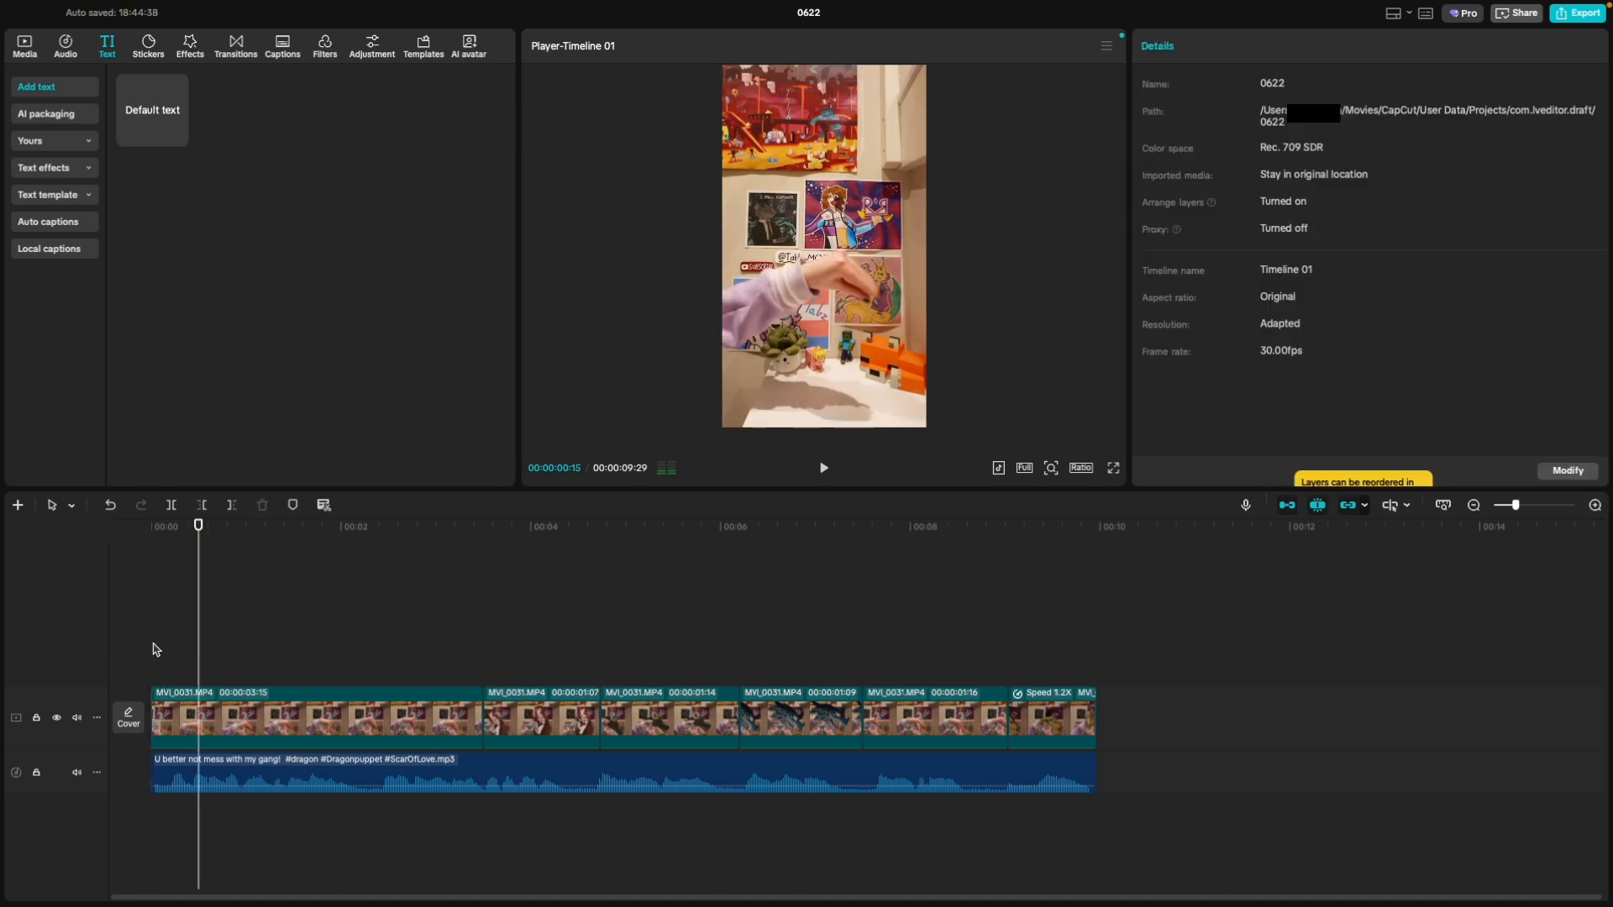
click(153, 649)
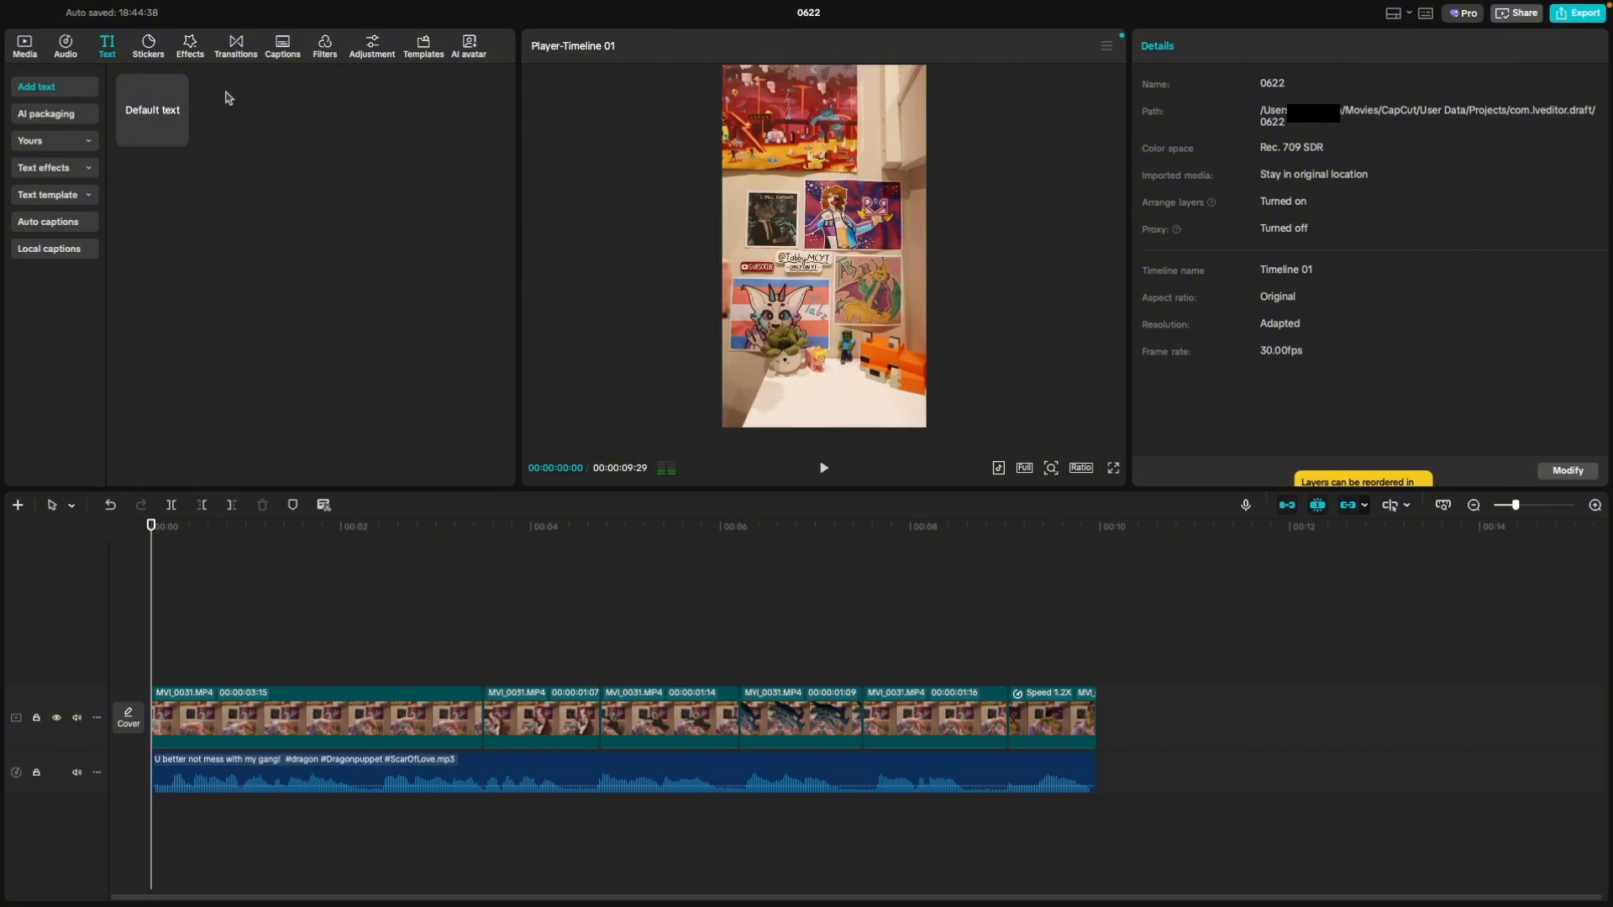
Step: Generate automatic captions with English as the spoken language and no bilingual captions
mouse_move(152, 91)
click(278, 50)
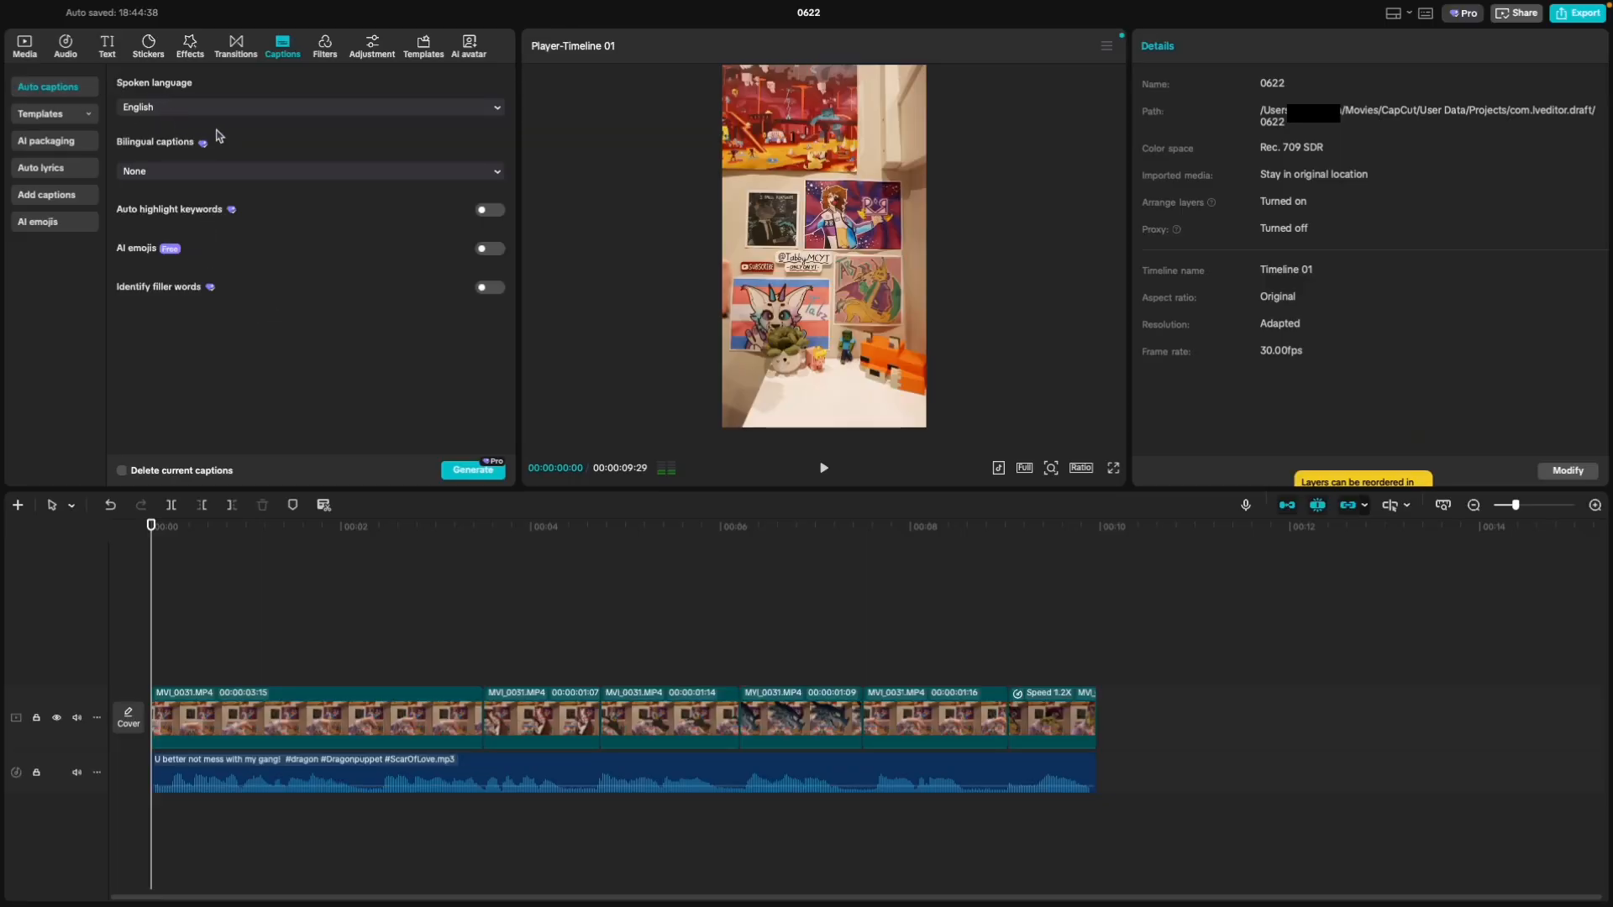
click(475, 471)
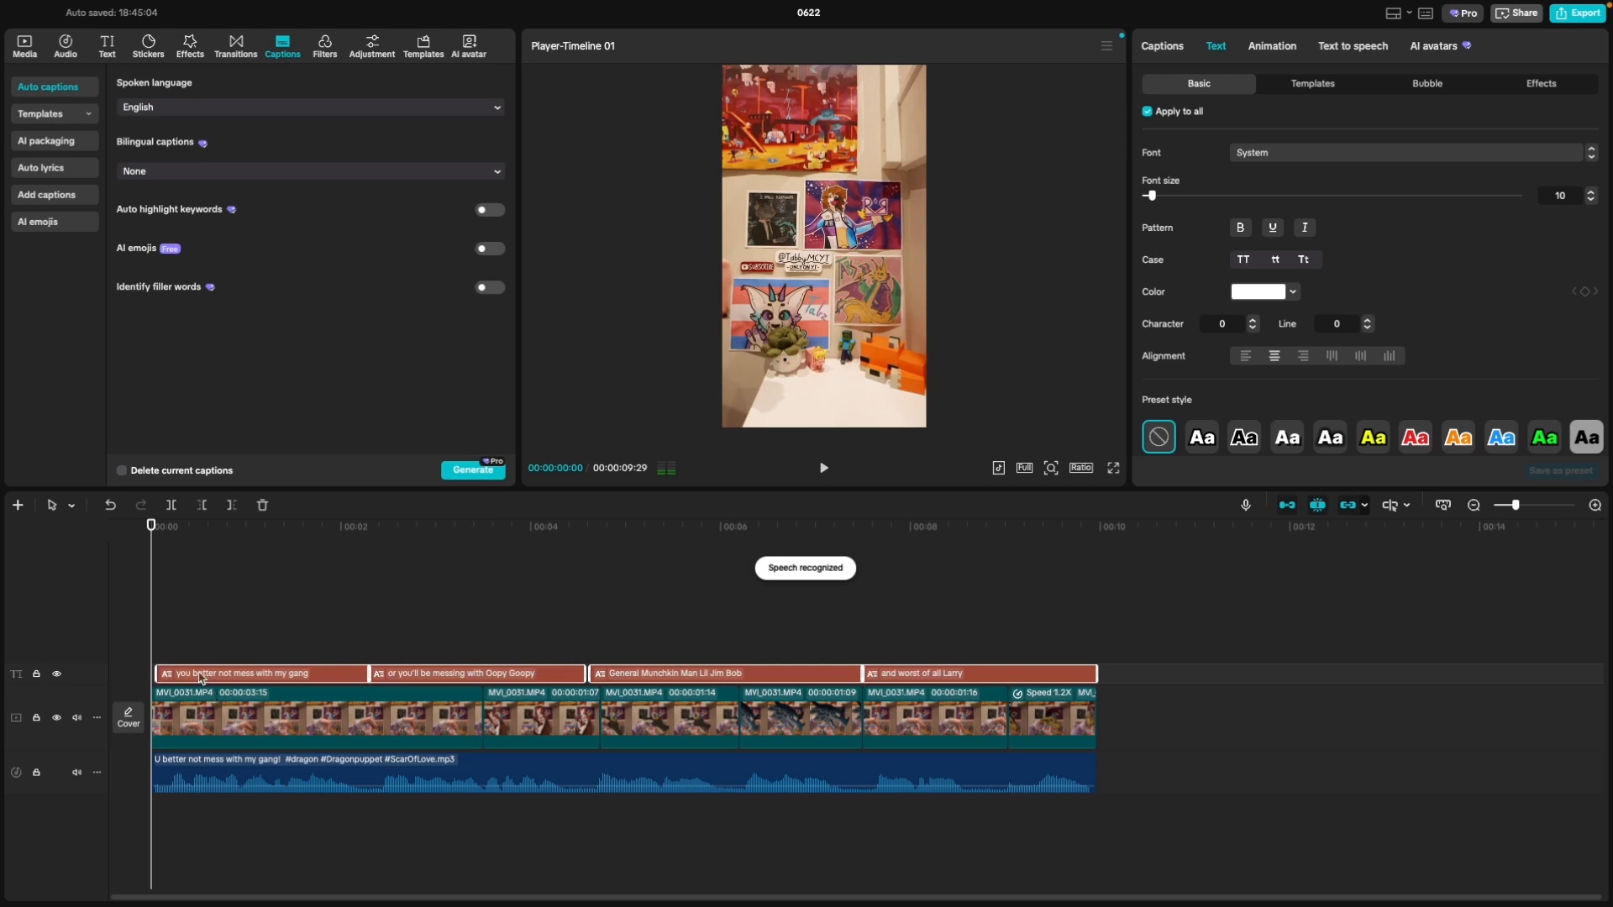
Step: Scrub through the generated captions and examine the text and timing of the first two
click(181, 633)
drag(181, 638, 290, 653)
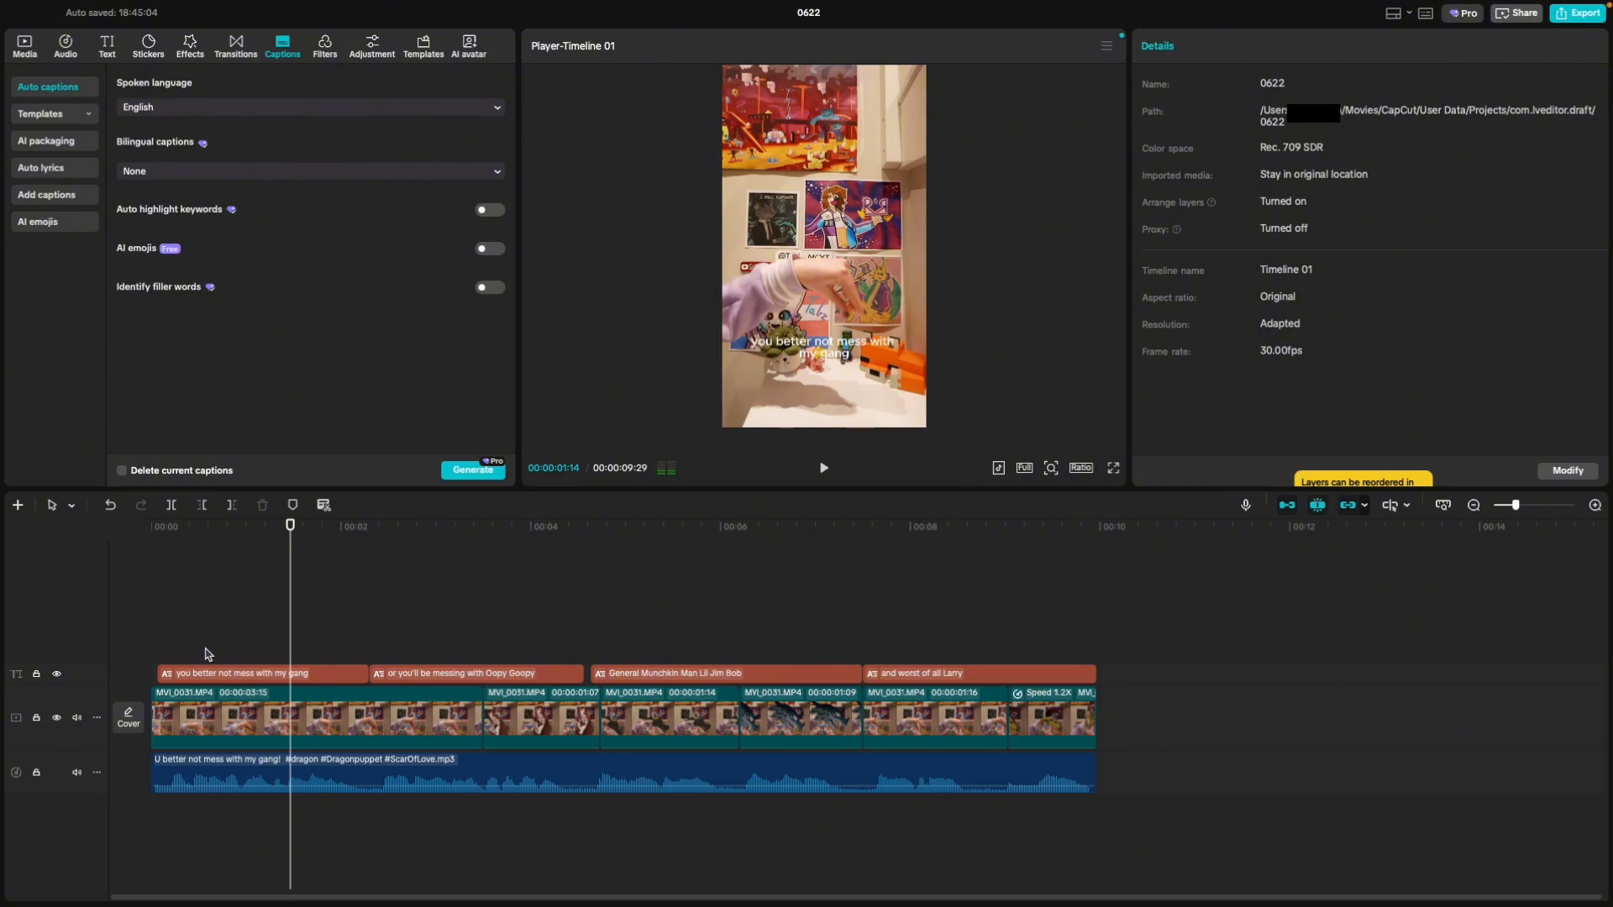
drag(208, 654, 911, 679)
click(296, 649)
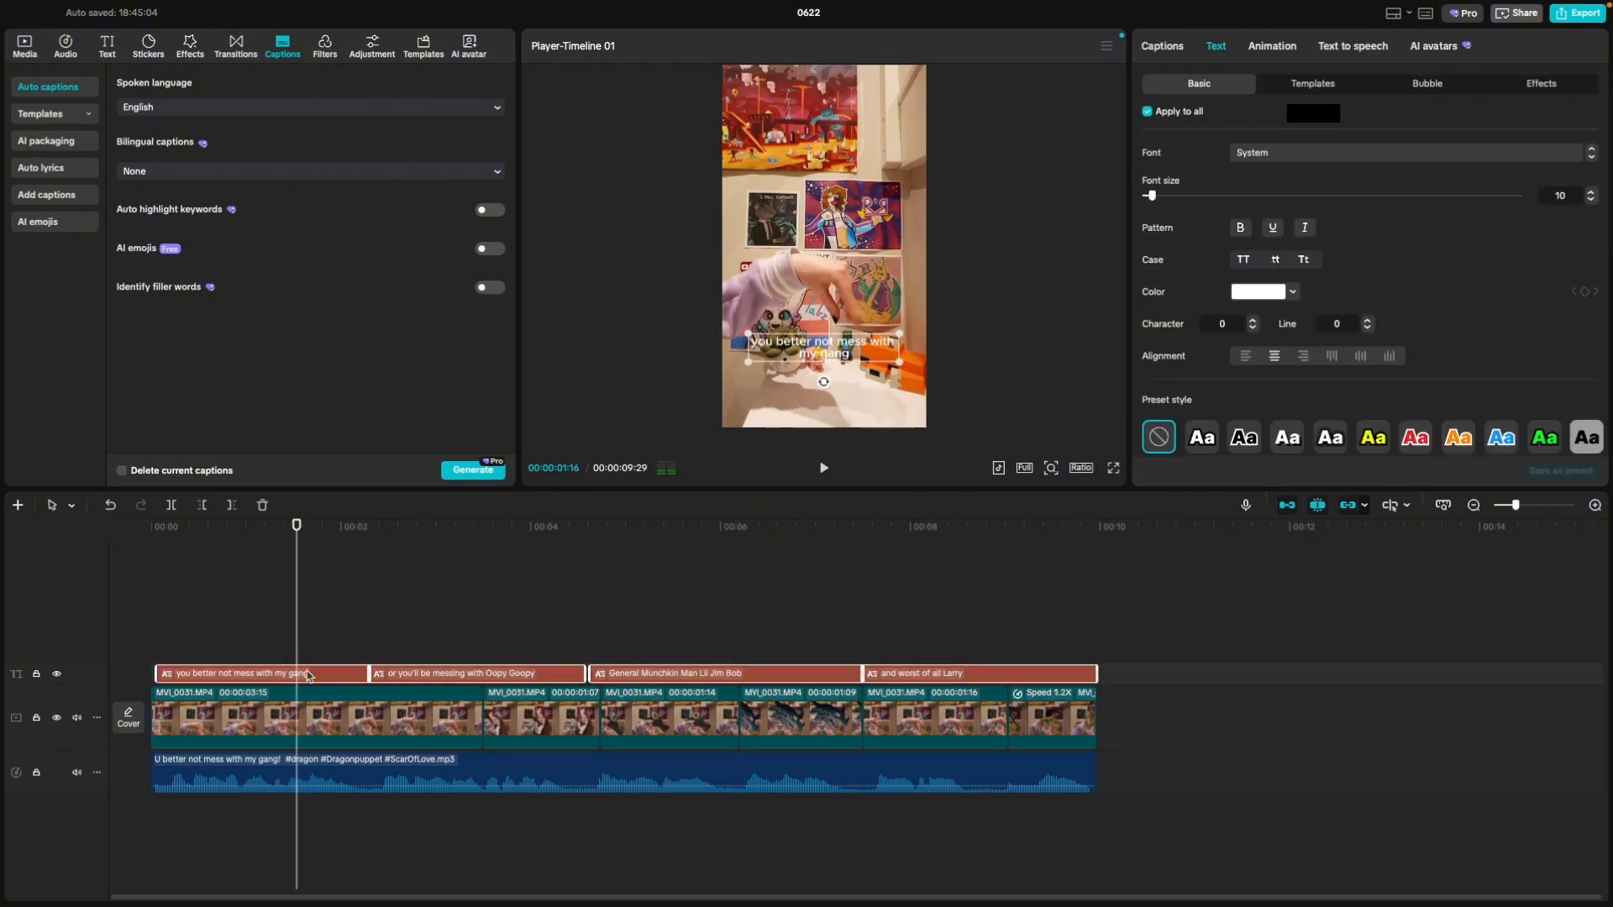
click(306, 673)
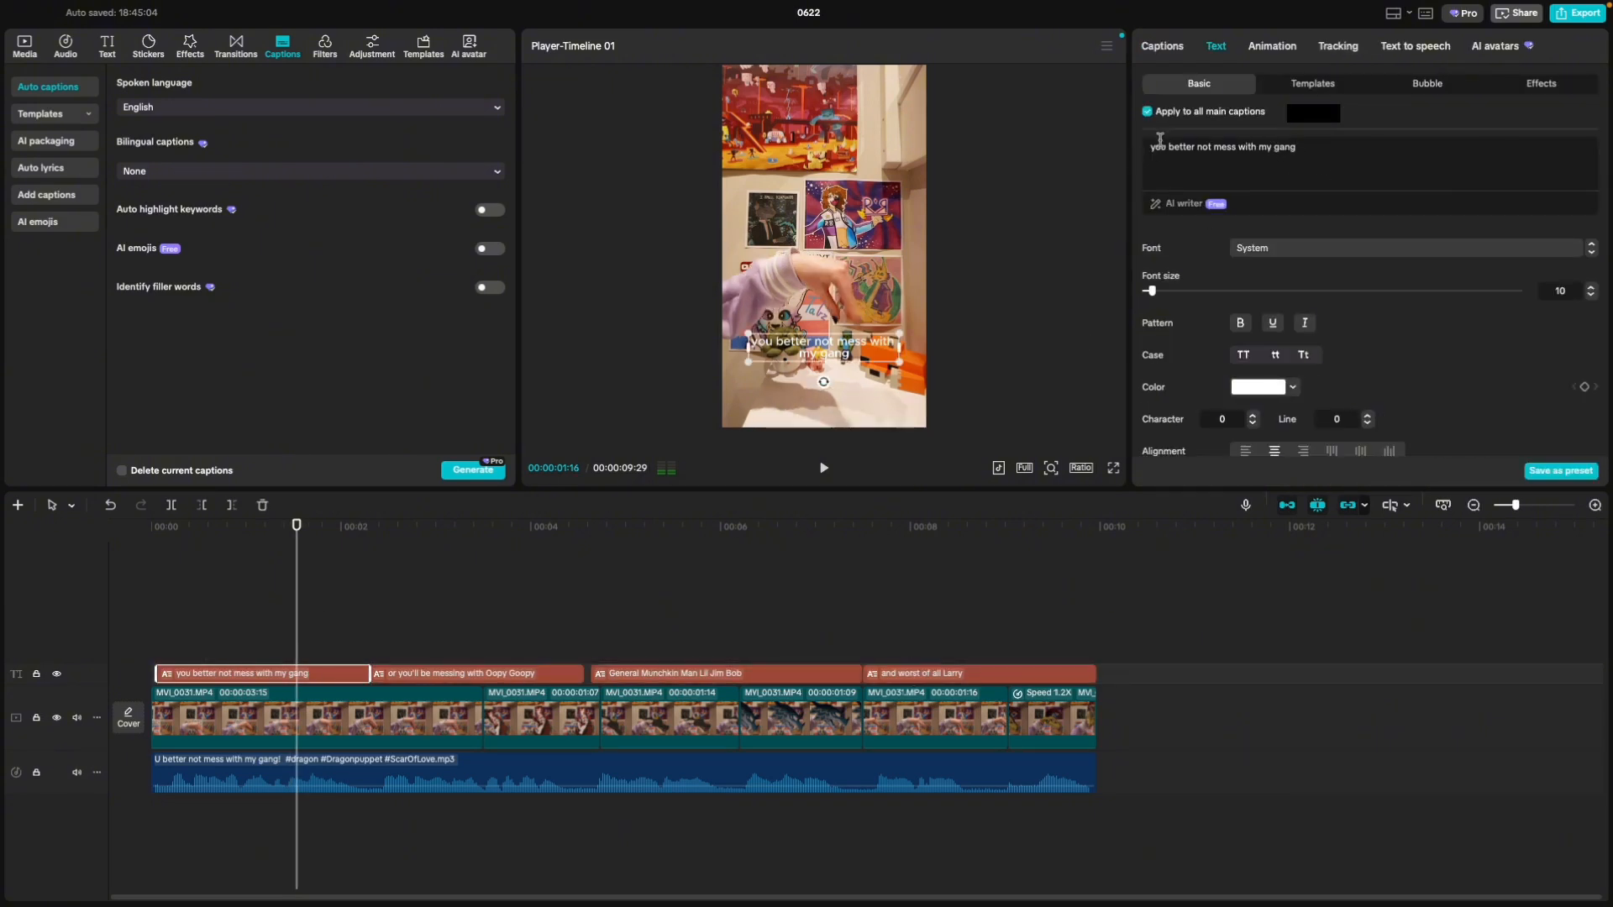
click(333, 644)
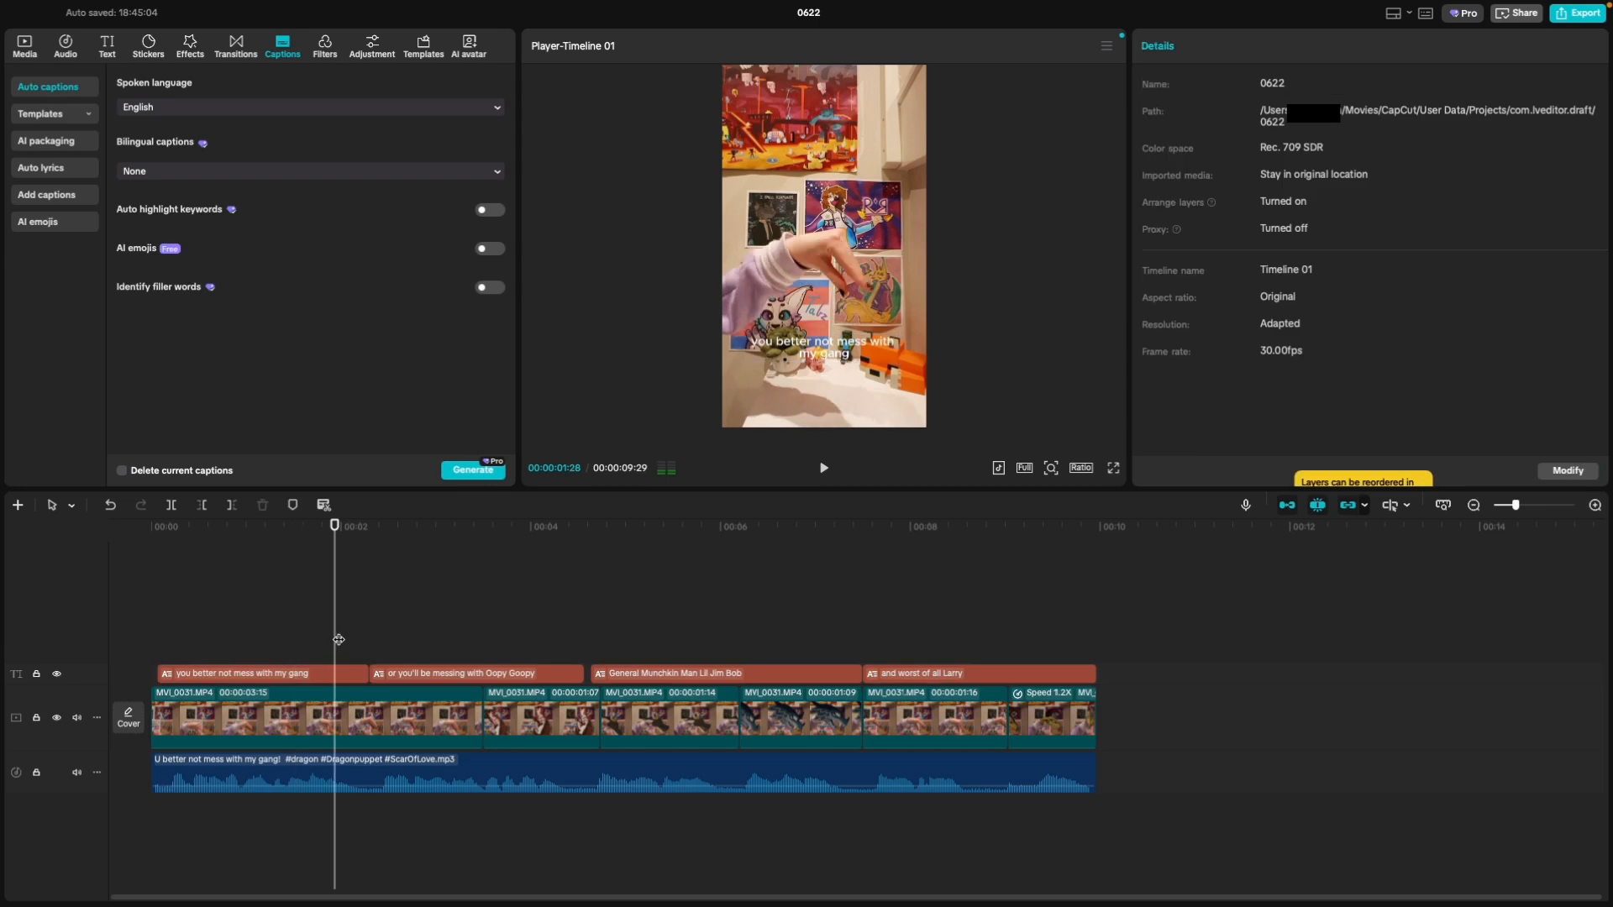
drag(337, 640, 391, 638)
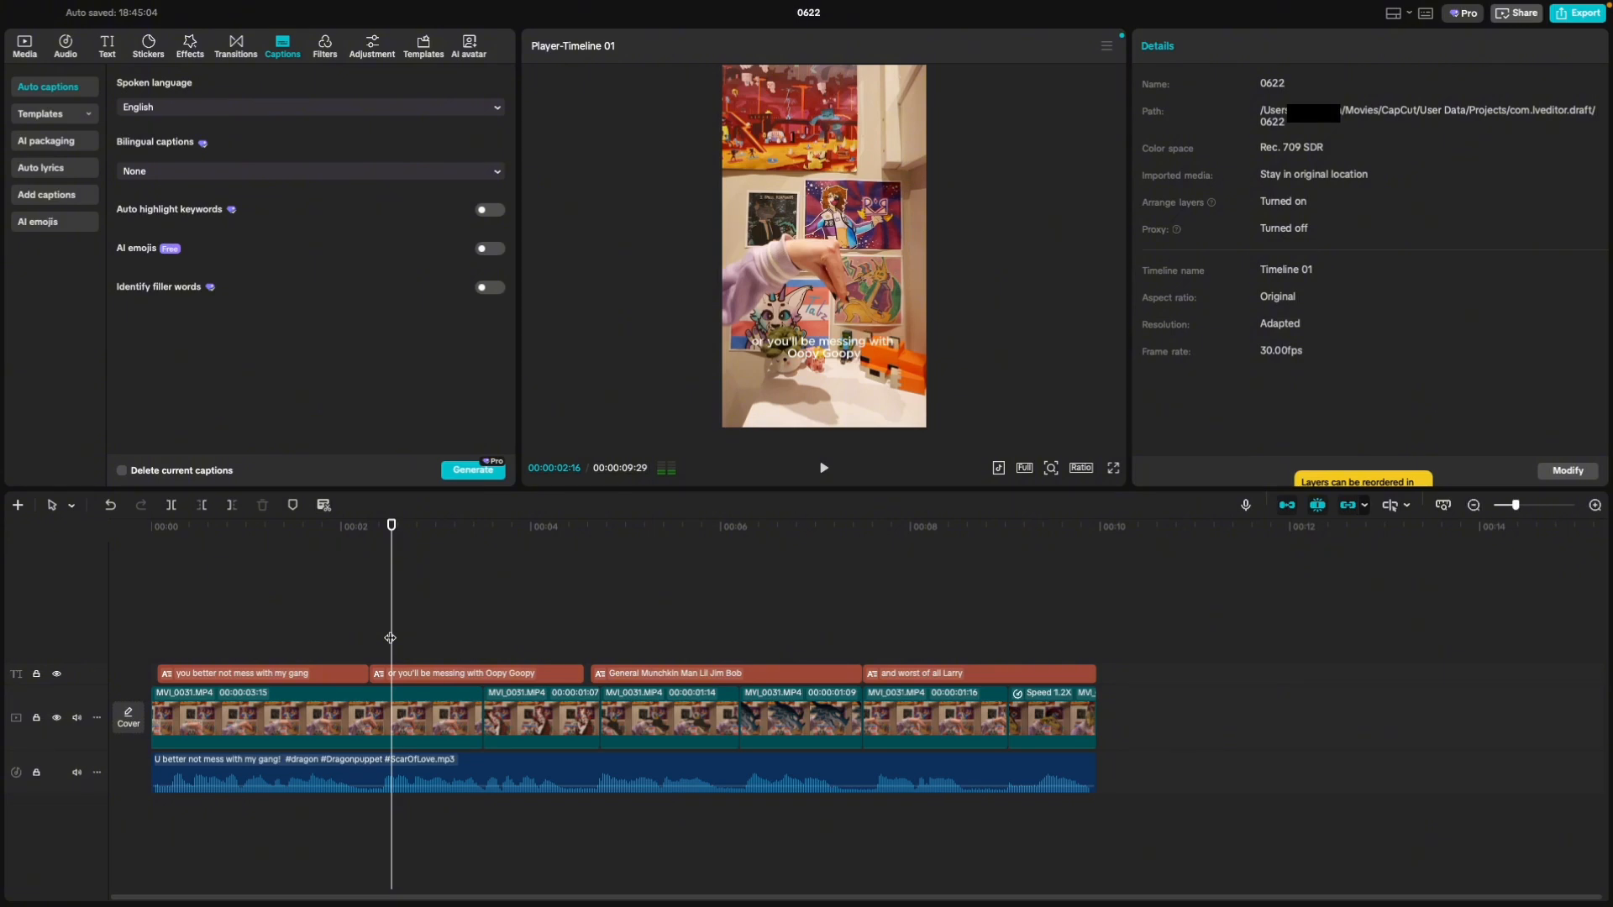
Step: Set the font of all main captions to Comic Sans MS and check it on the second caption
click(347, 673)
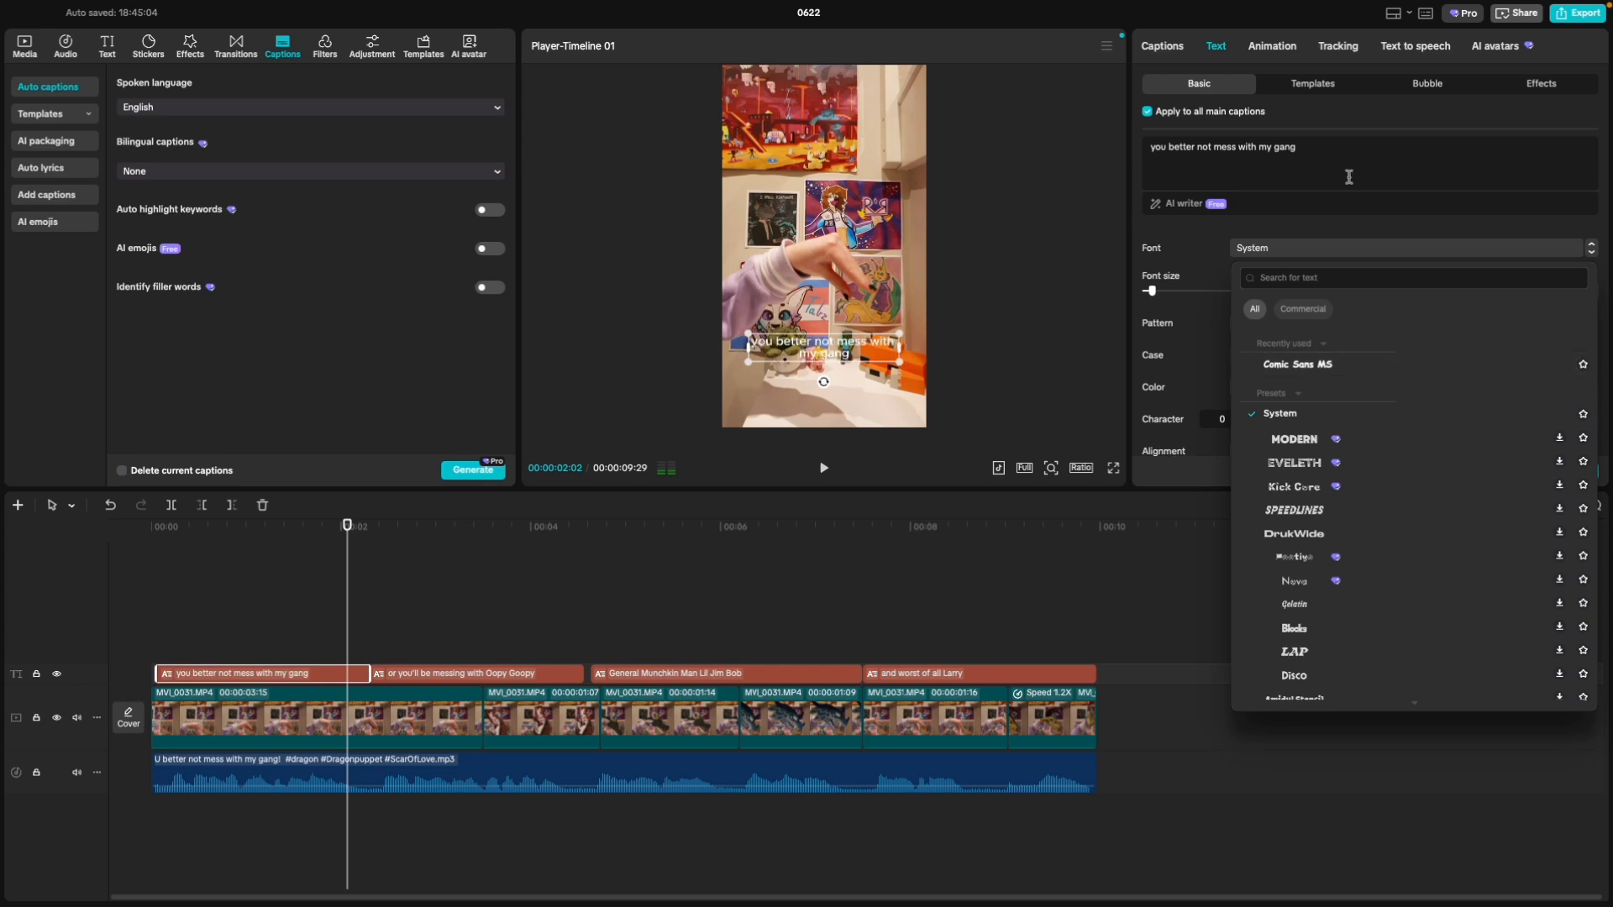
click(1298, 367)
click(454, 641)
click(452, 674)
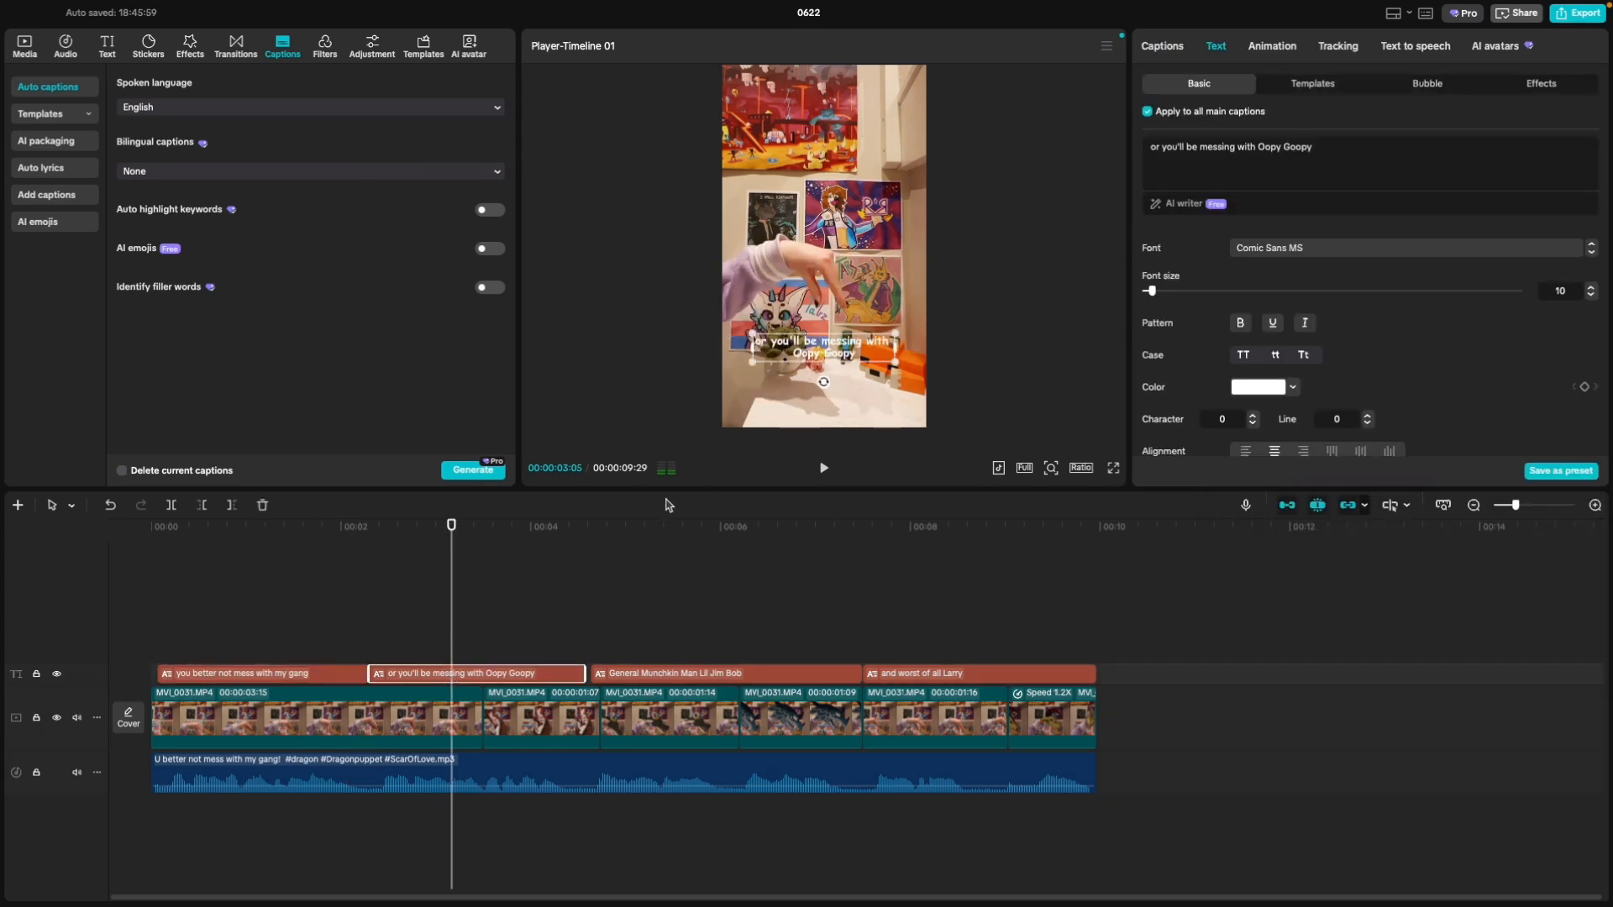
Step: Apply the Bounce Out caption animation to the second caption and play it back
click(1272, 52)
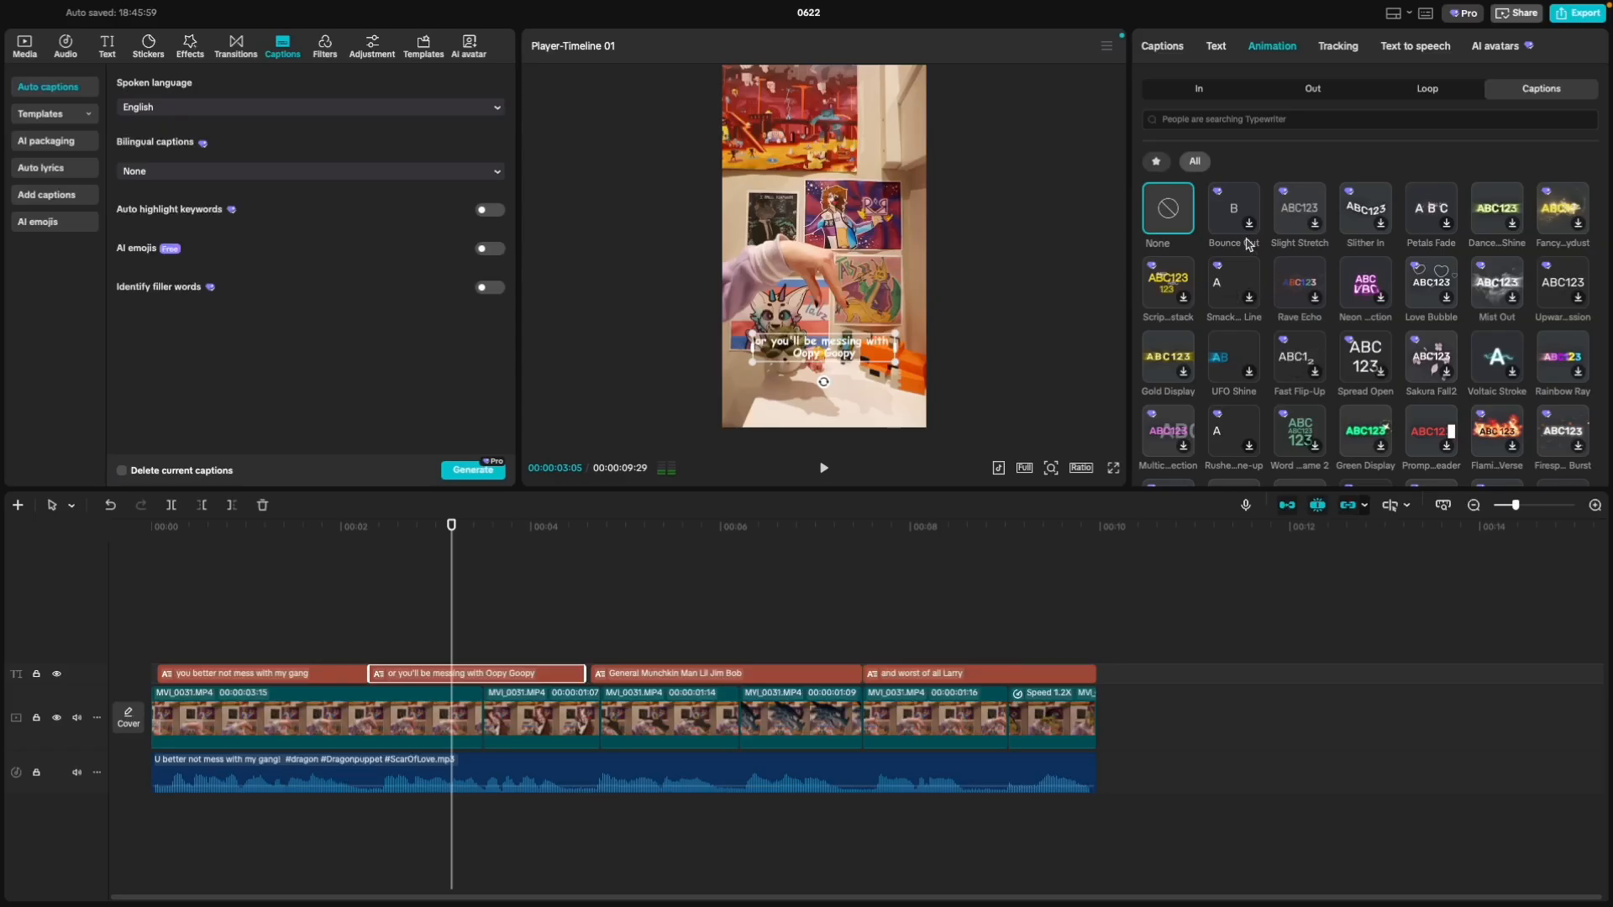
click(1246, 209)
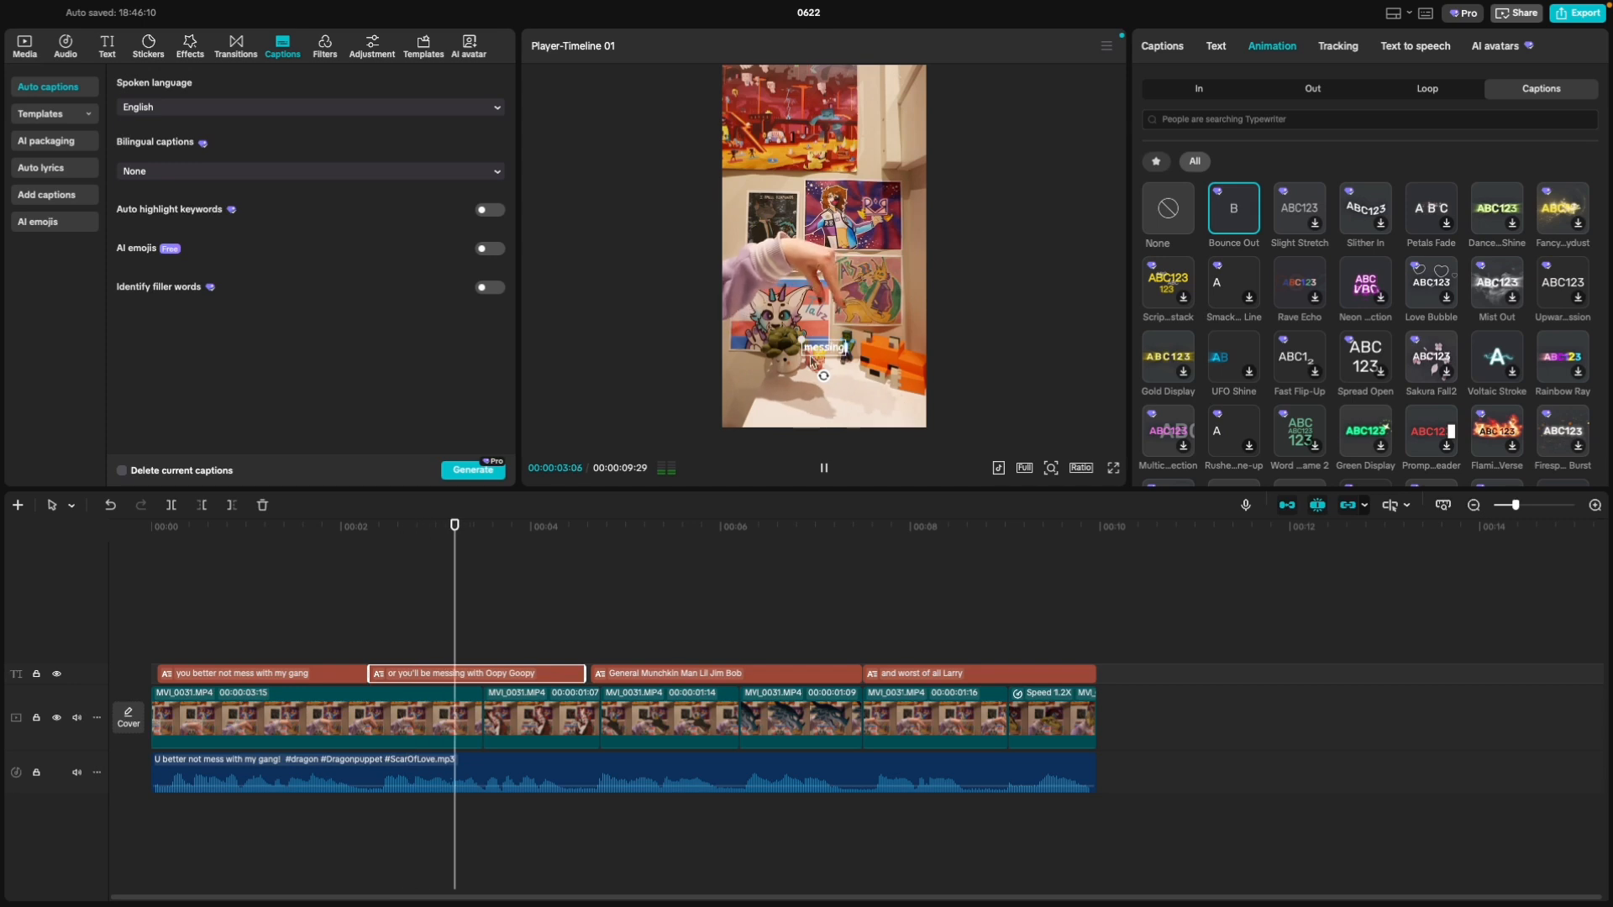
key(space)
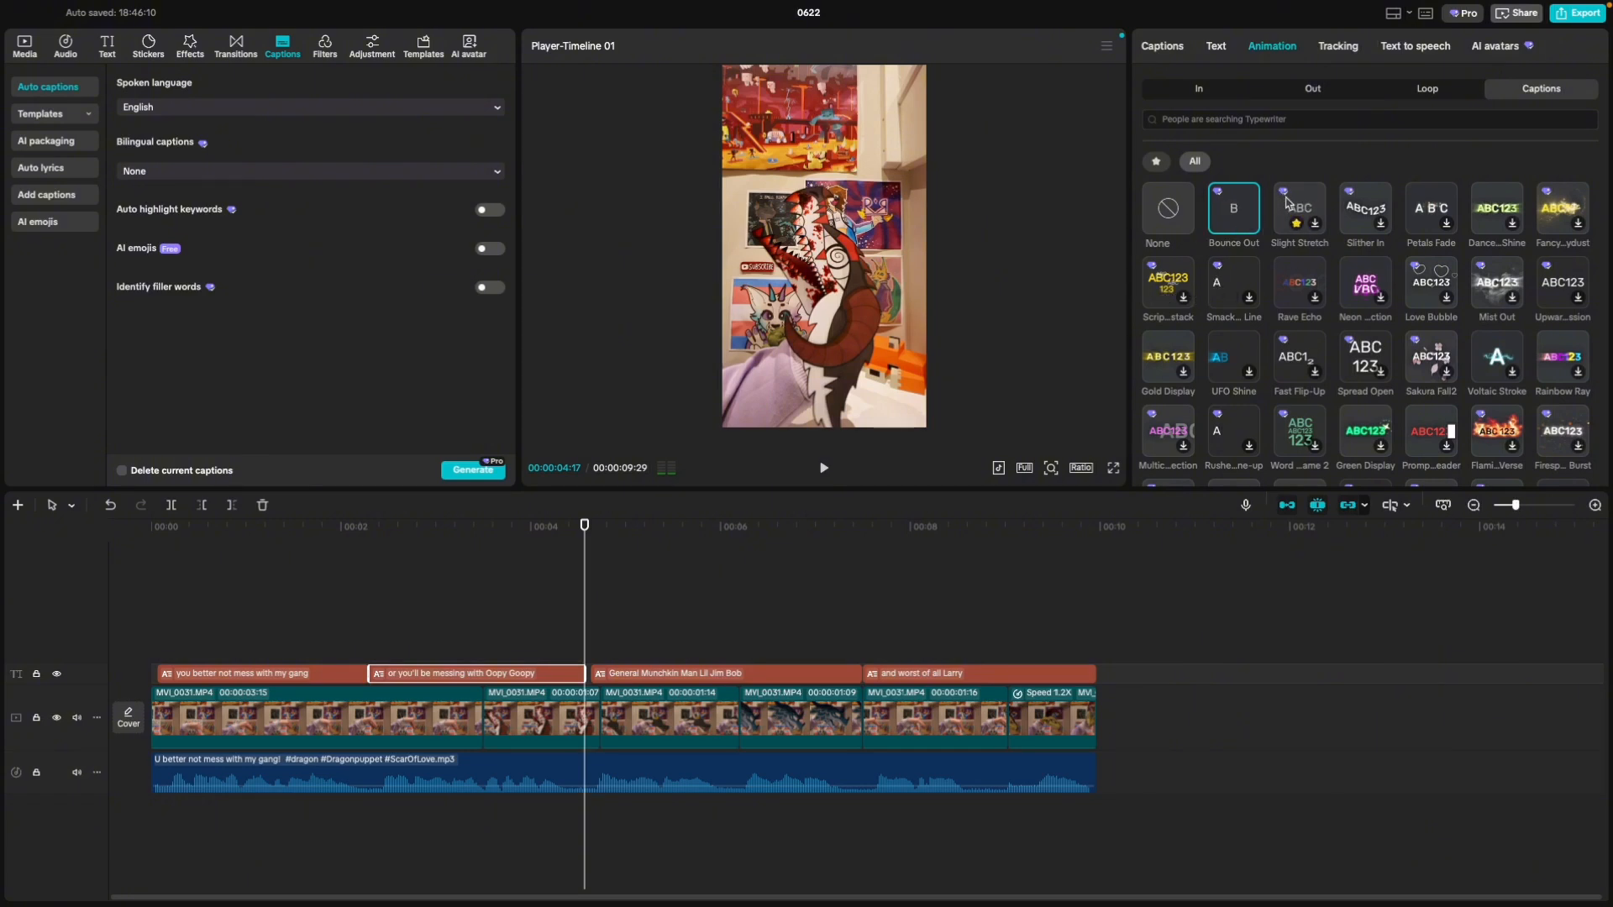
Step: Remove all generated captions from the timeline
click(502, 626)
click(521, 673)
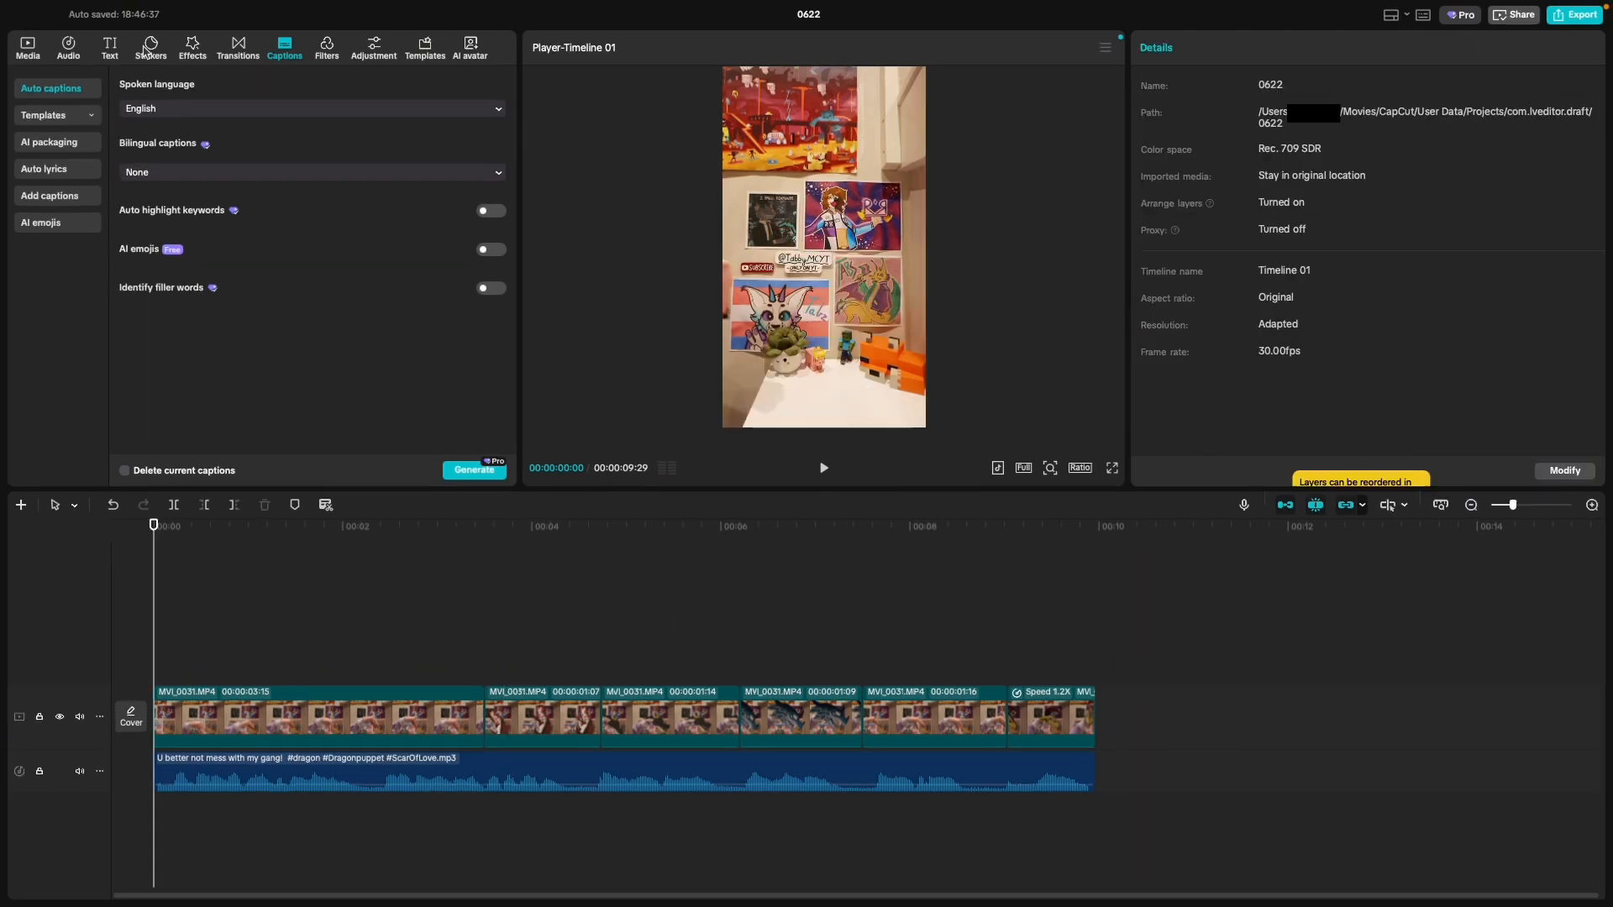
Step: Browse the Trending category of the sticker library
click(148, 48)
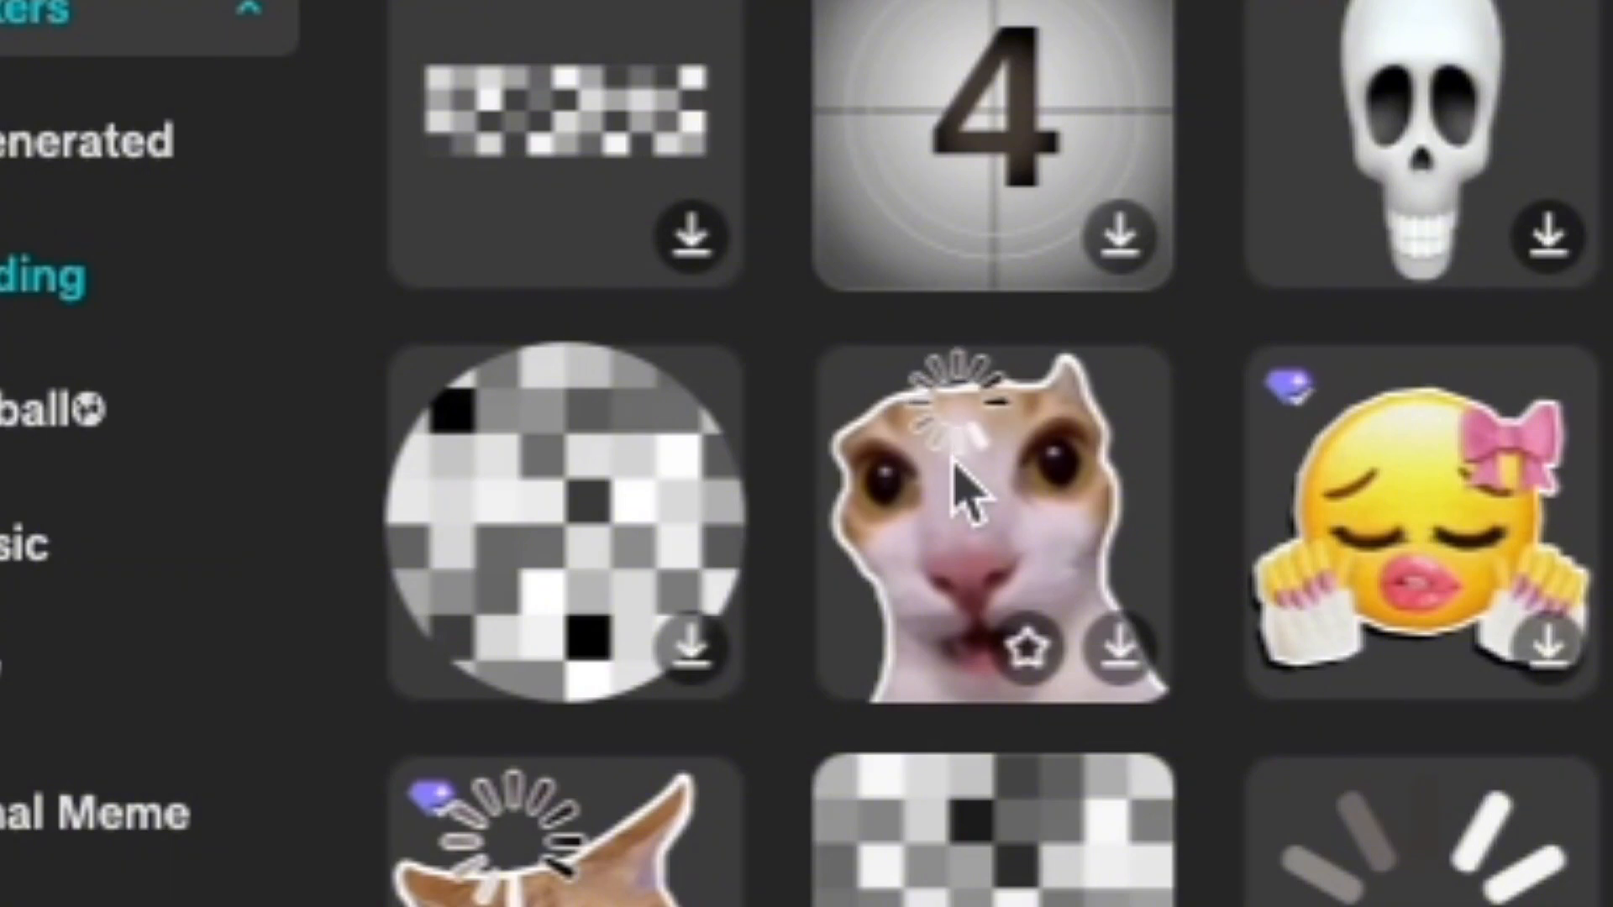
scroll(234, 425, down, 1)
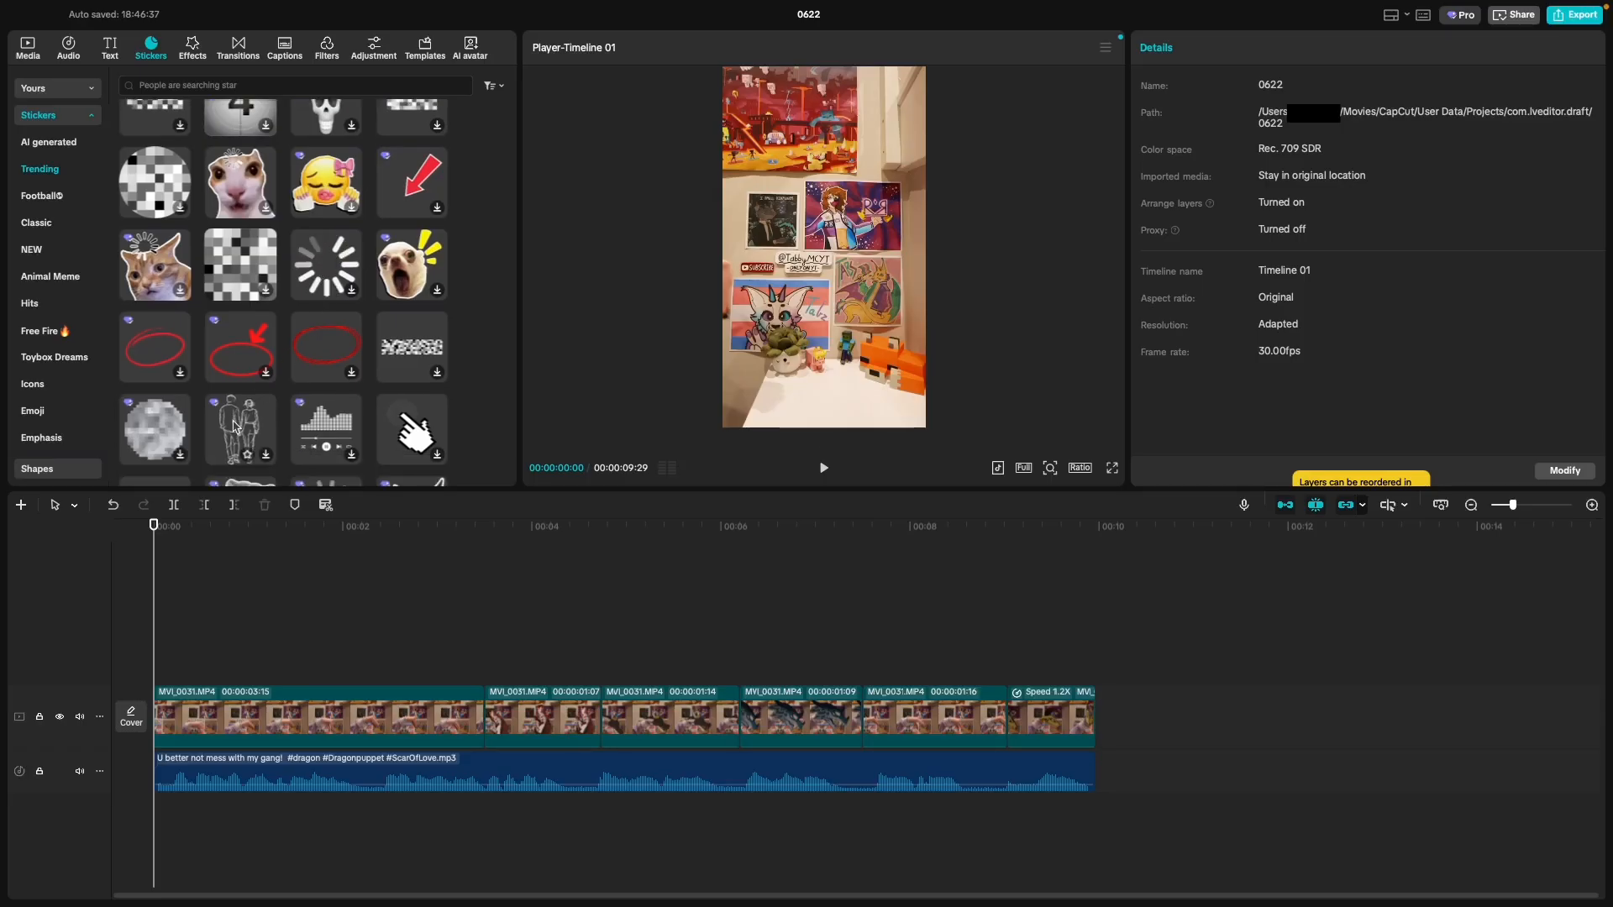
scroll(234, 425, up, 3)
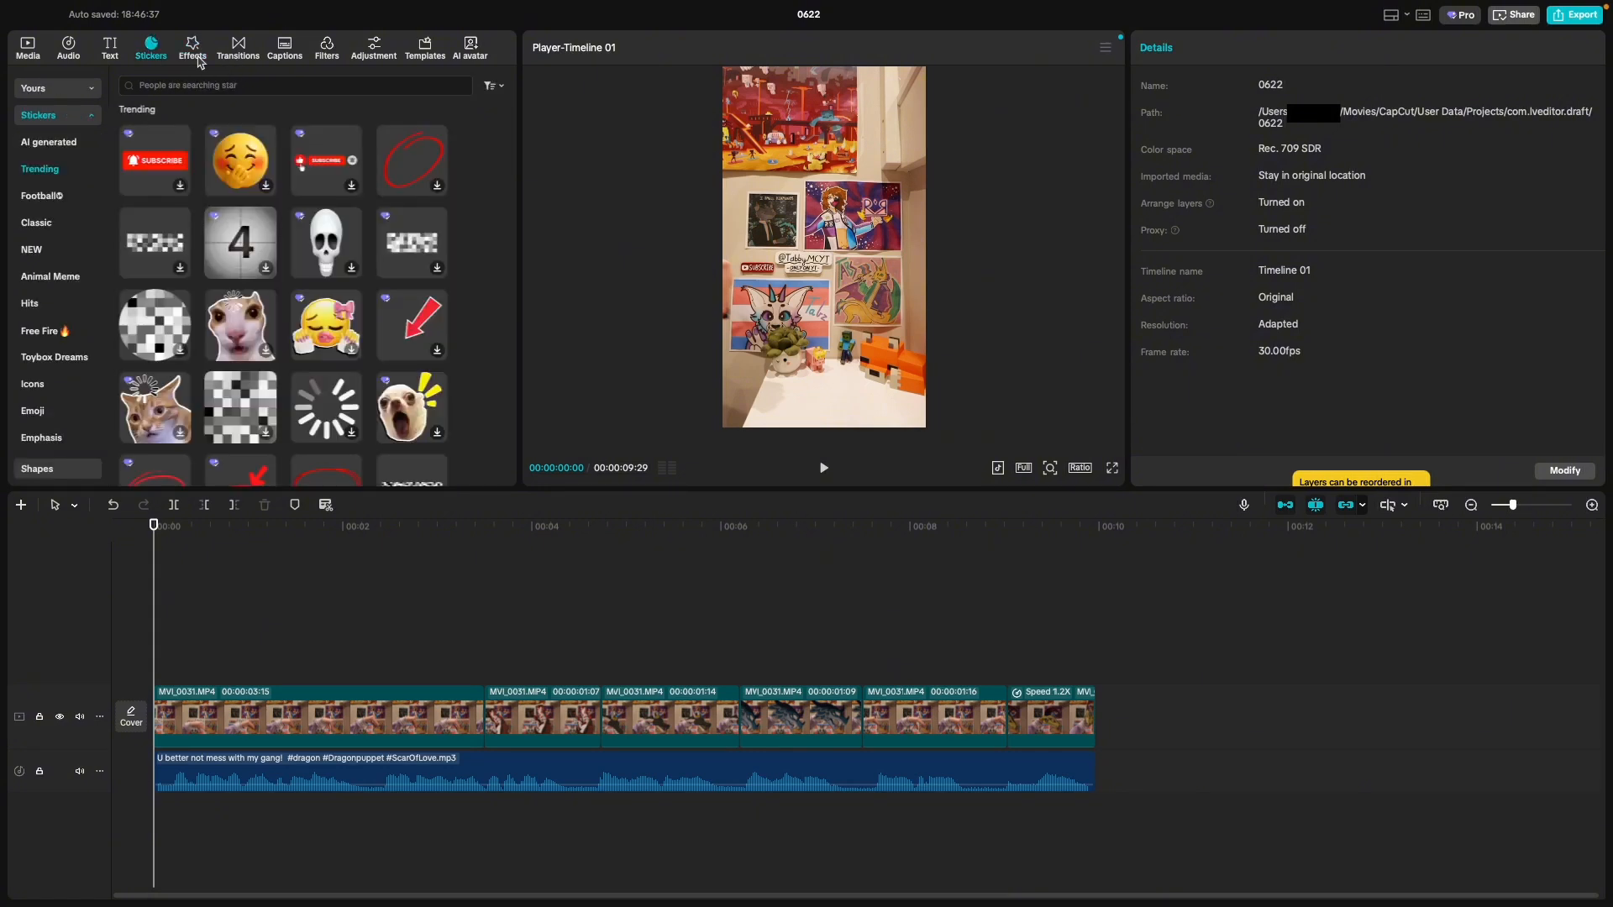
Step: Search the effects for glitch, add Color Glitch at the start of the timeline and play it back
click(200, 61)
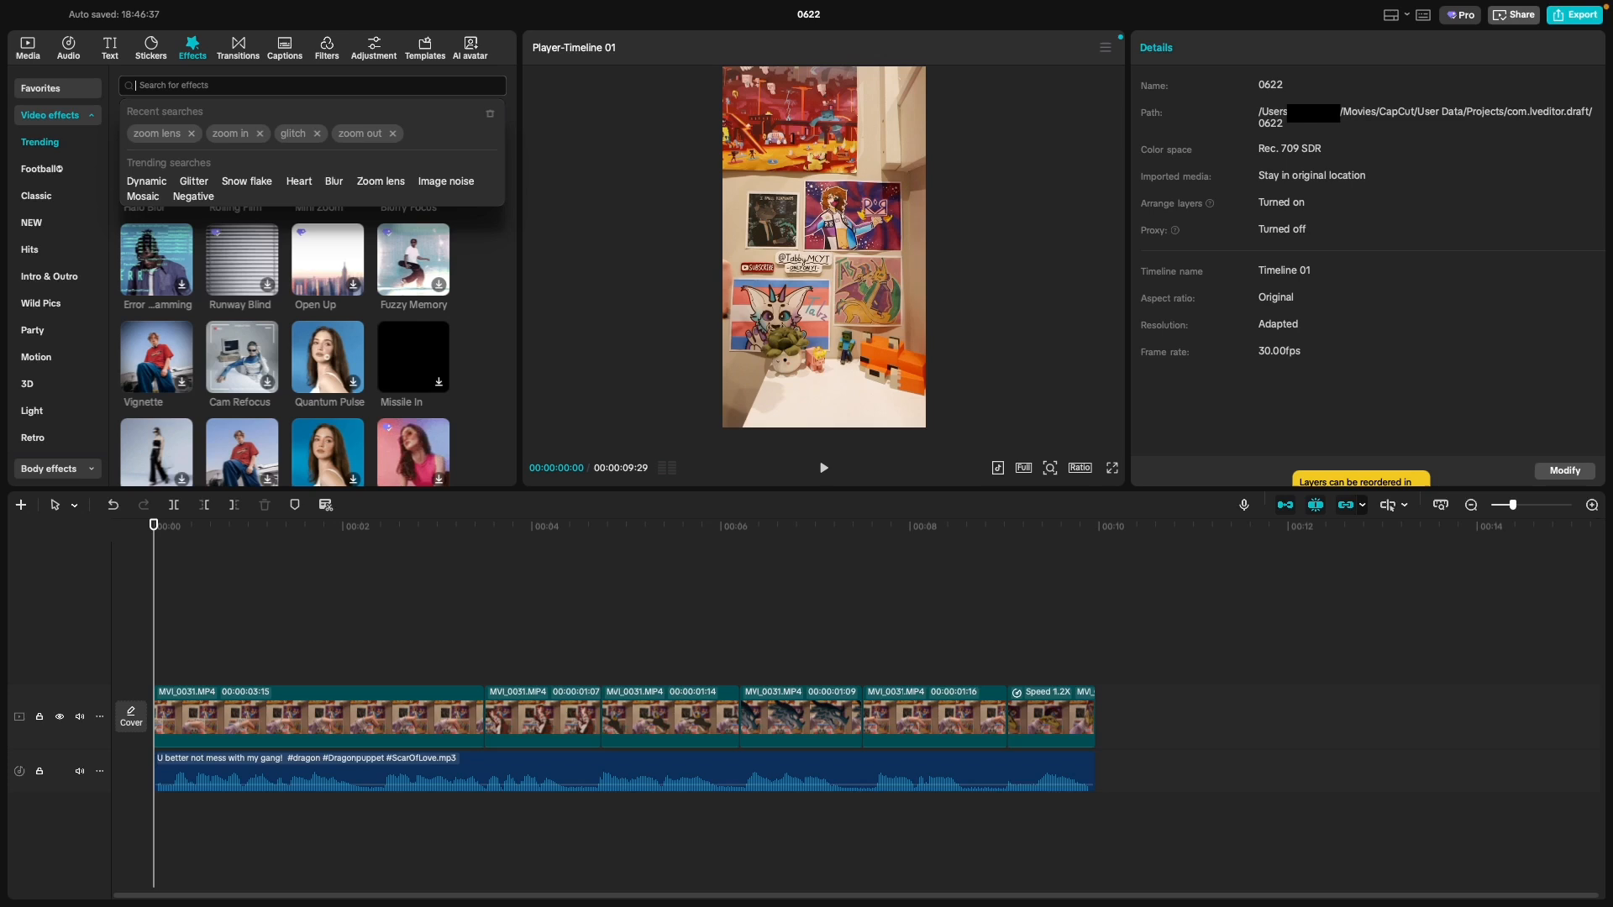
text(glitch)
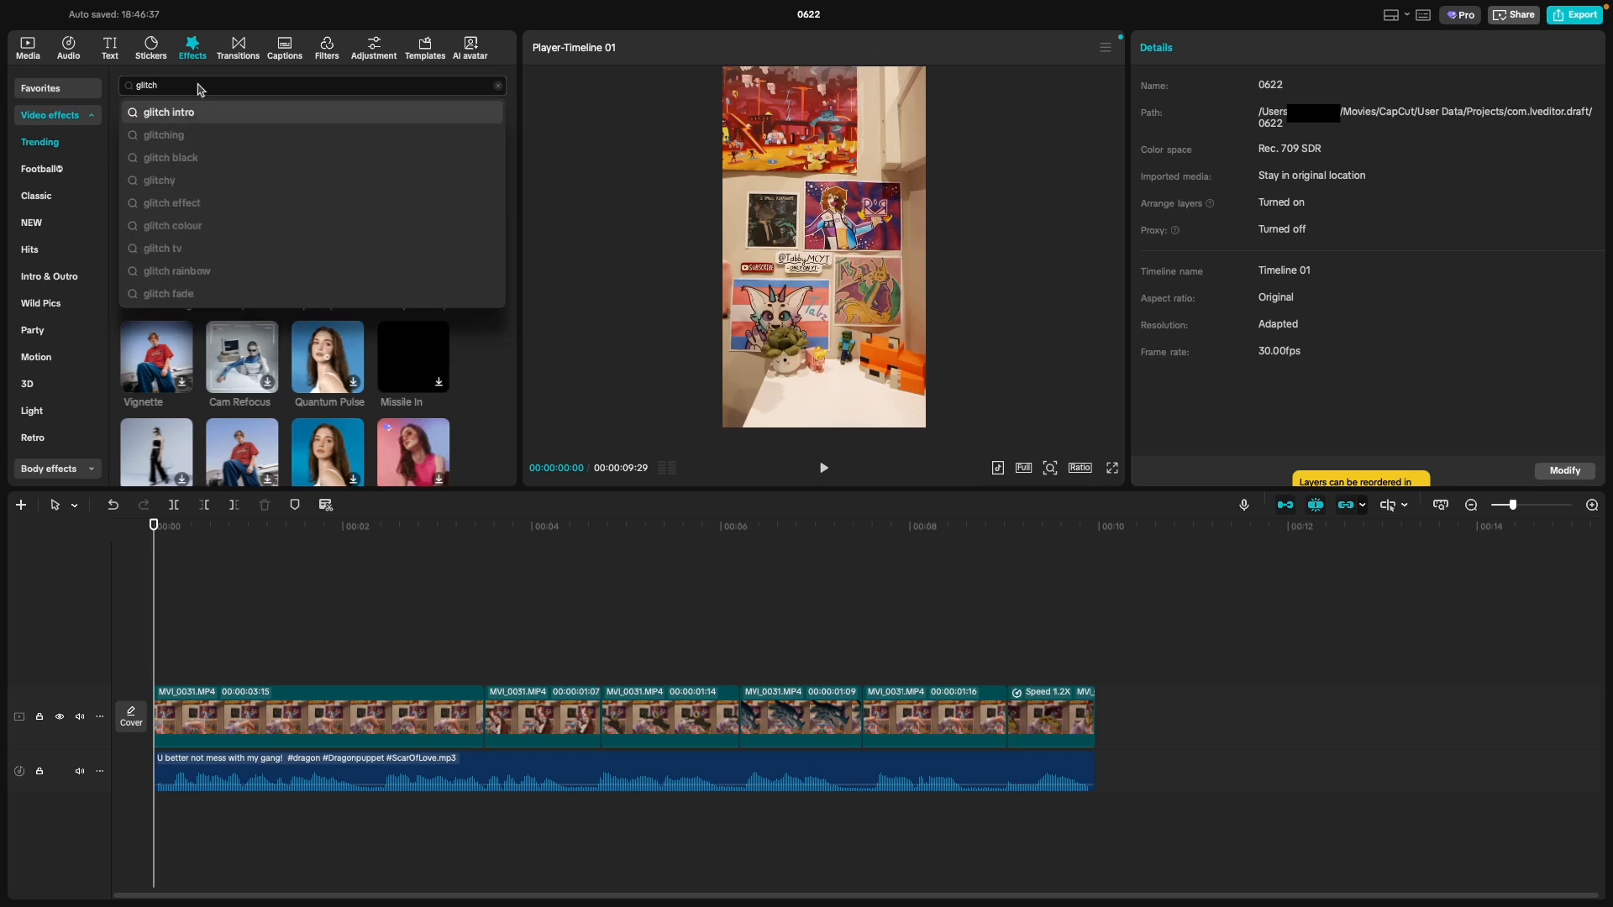
key(Return)
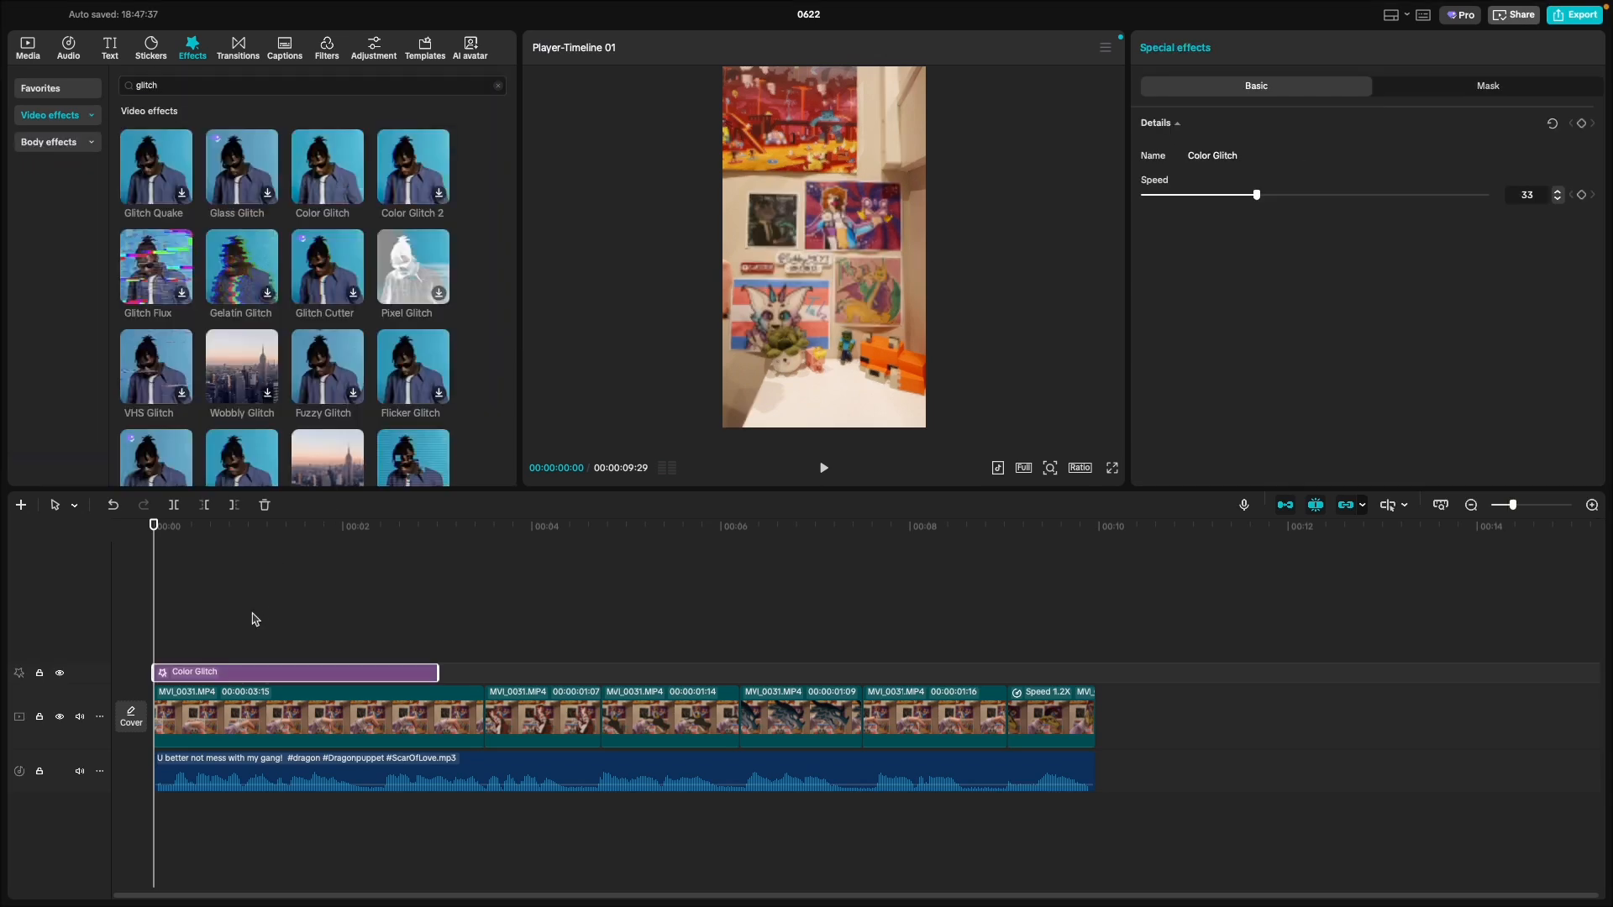
key(space)
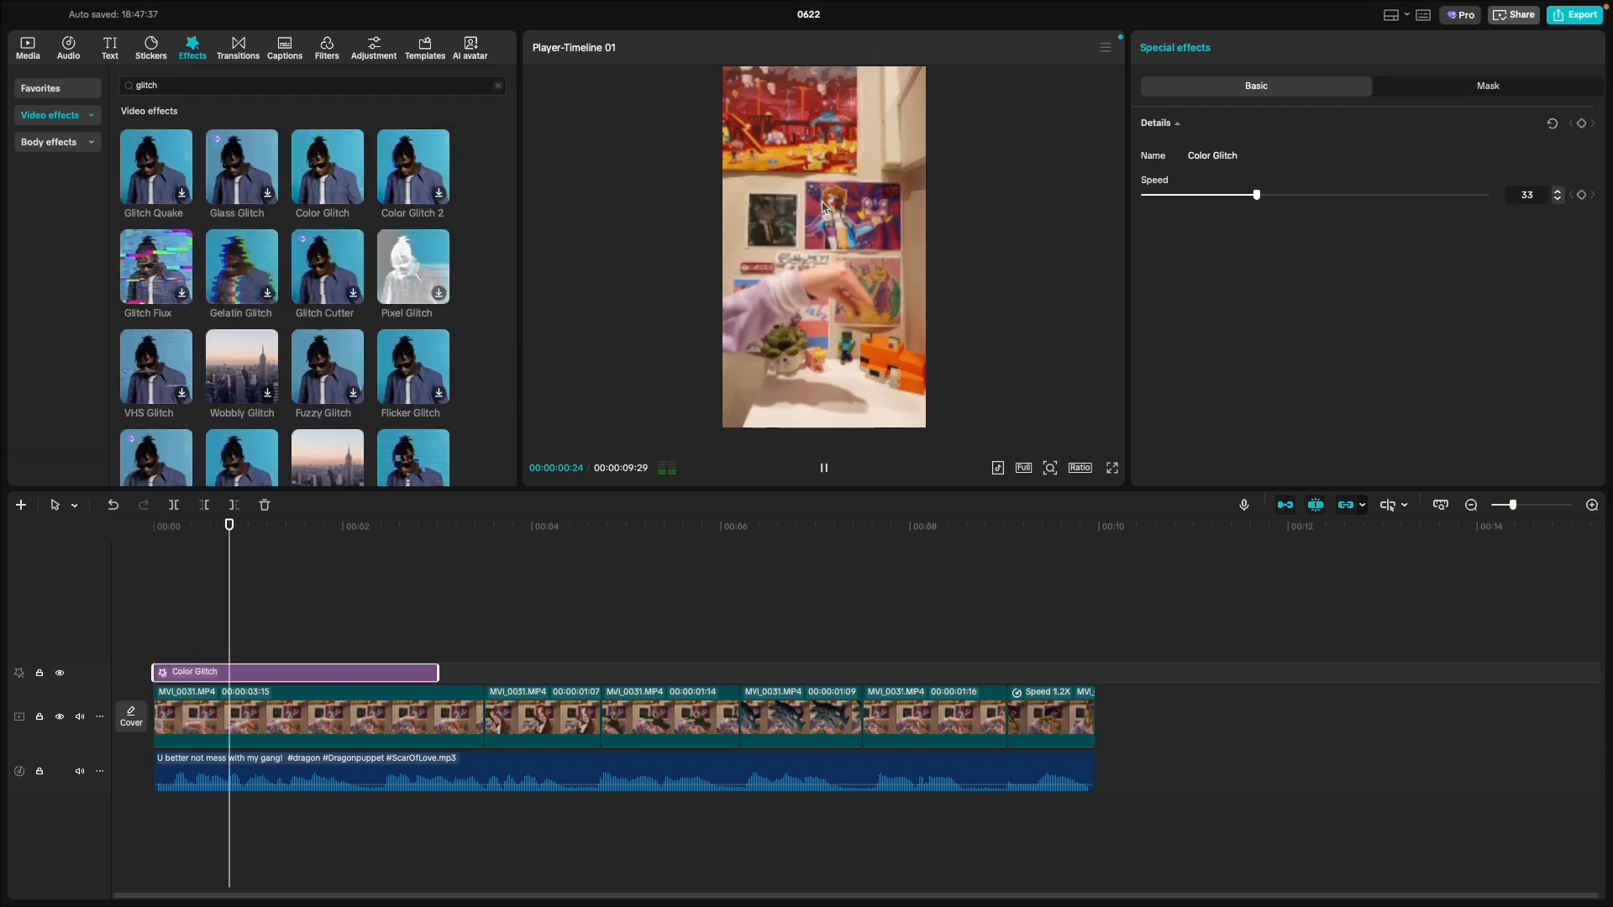
key(space)
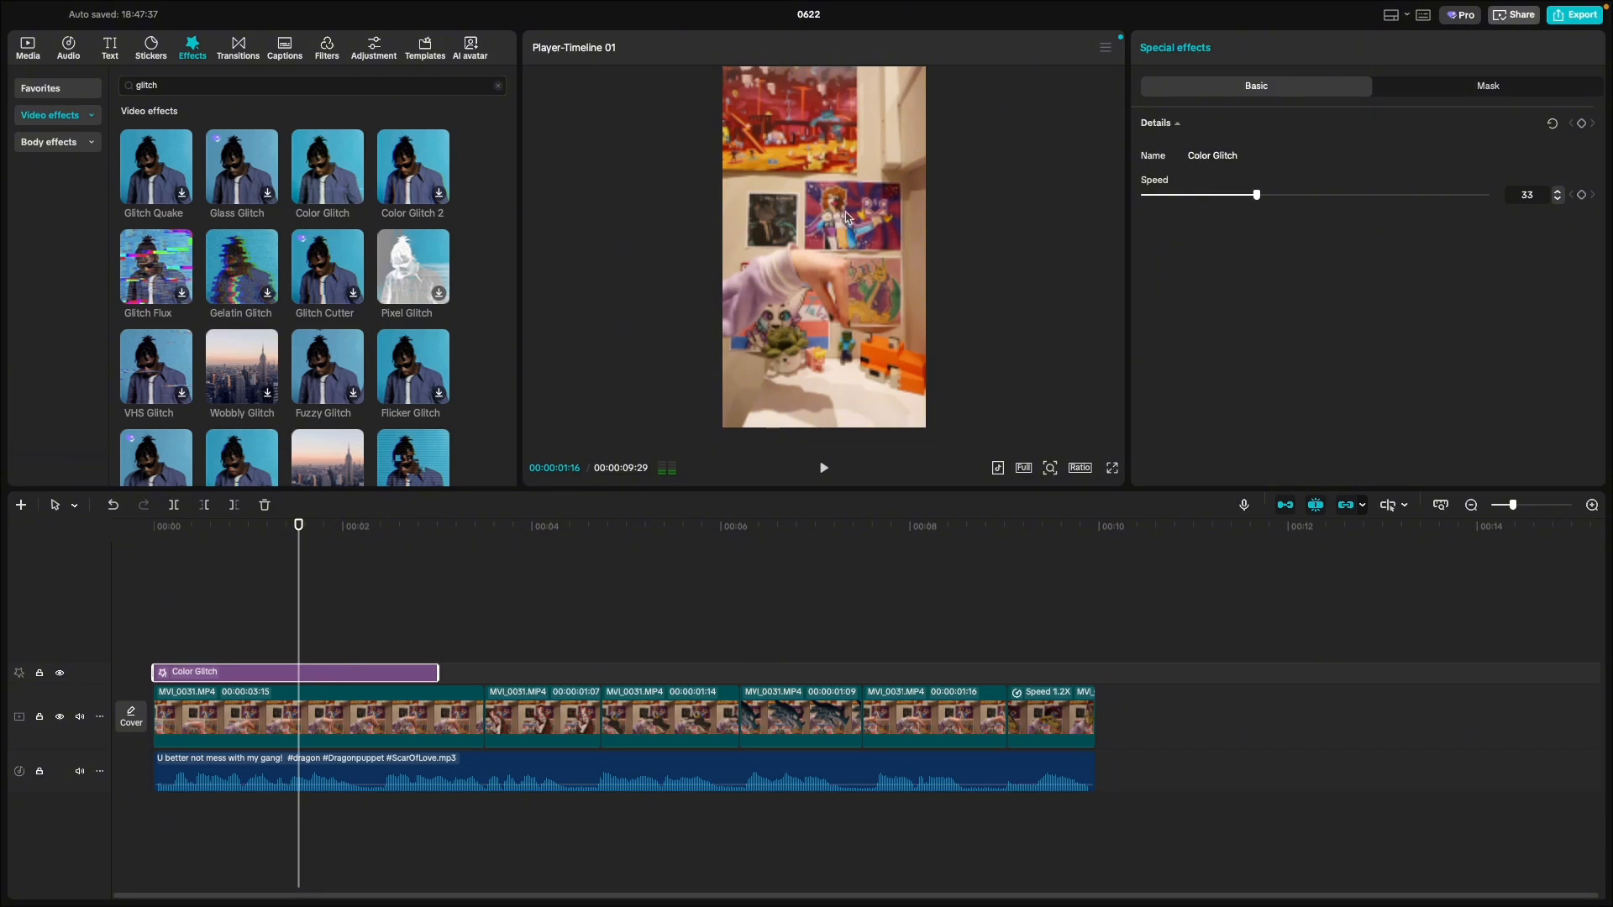
Step: Move the Color Glitch effect to start at 00:00:01:16 and play back the shifted section
drag(381, 677, 514, 667)
key(space)
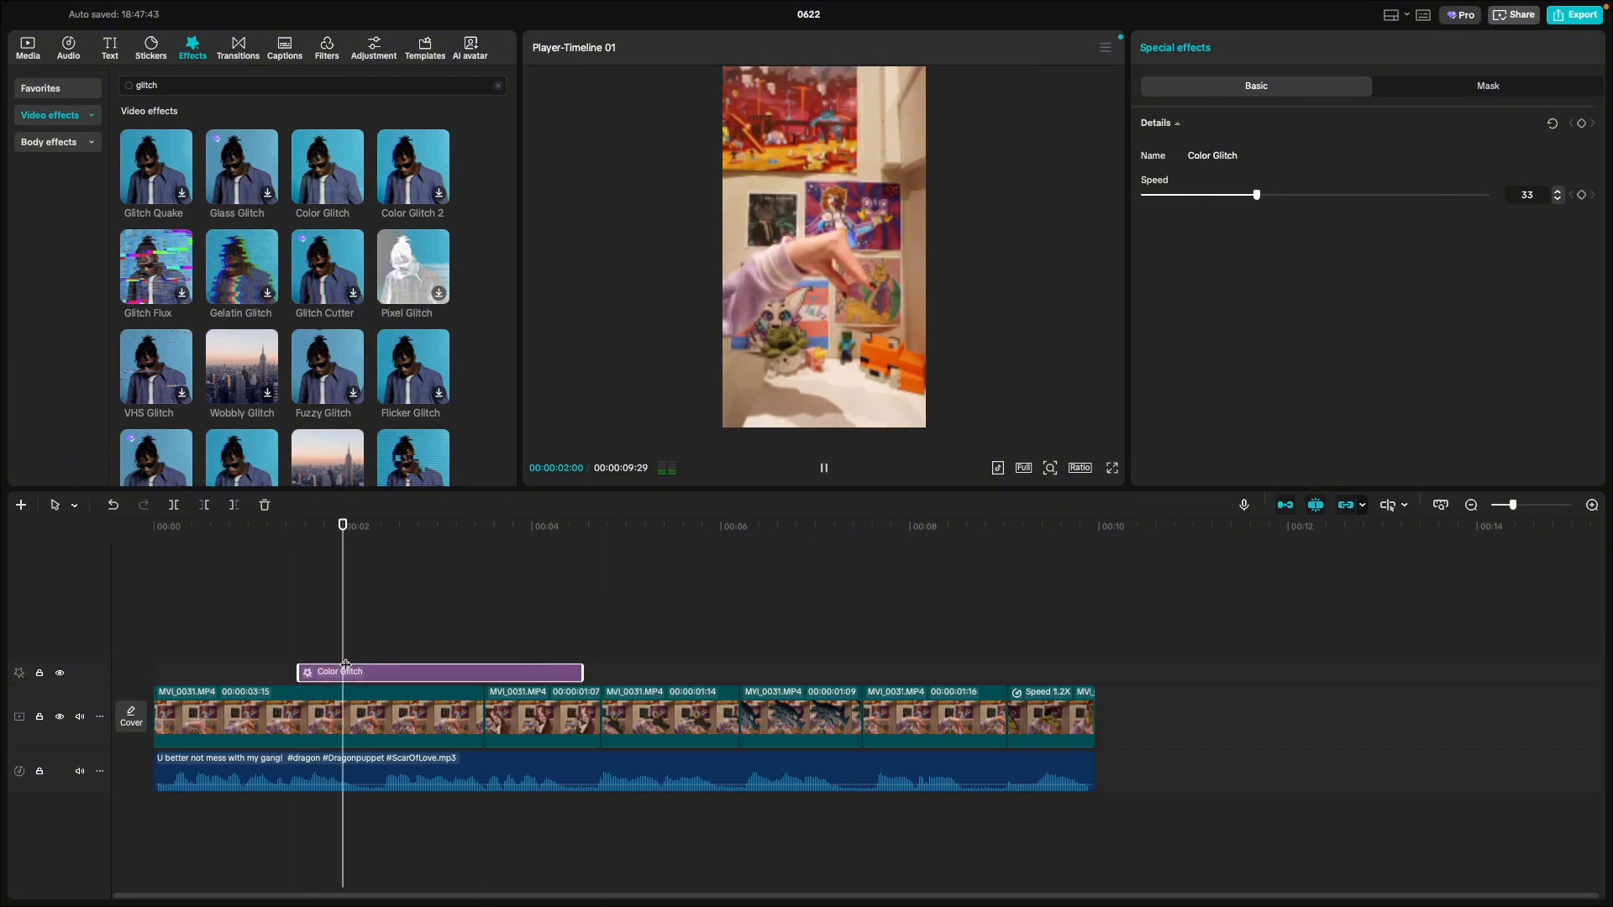
key(space)
Step: Add the Blur effect from the favorite effects at the start of the timeline
click(185, 83)
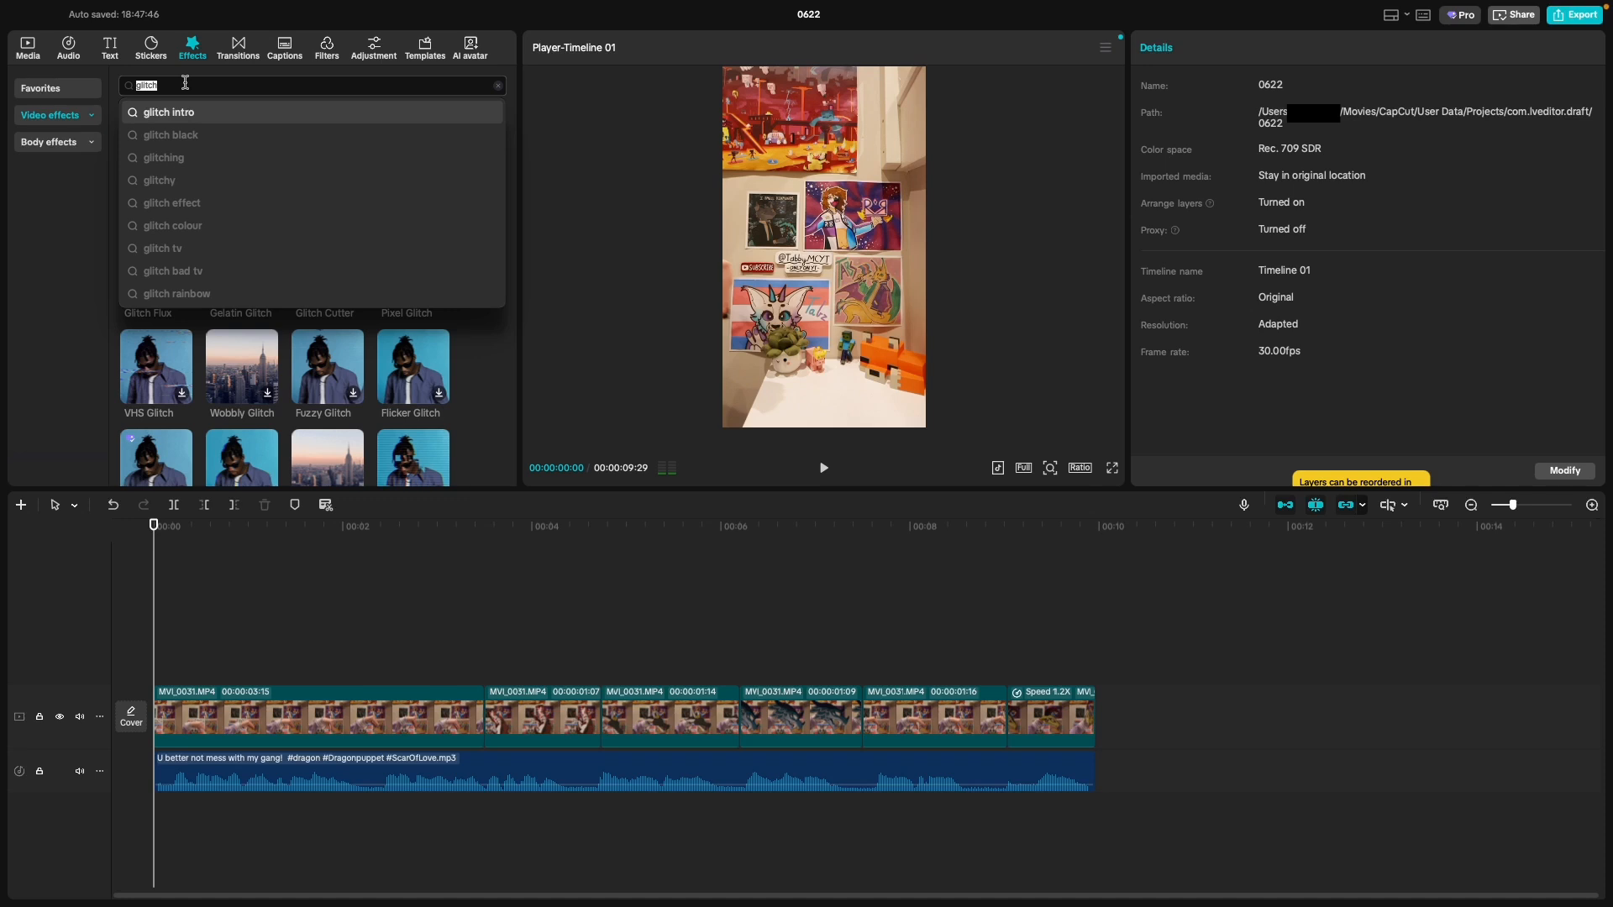
click(65, 93)
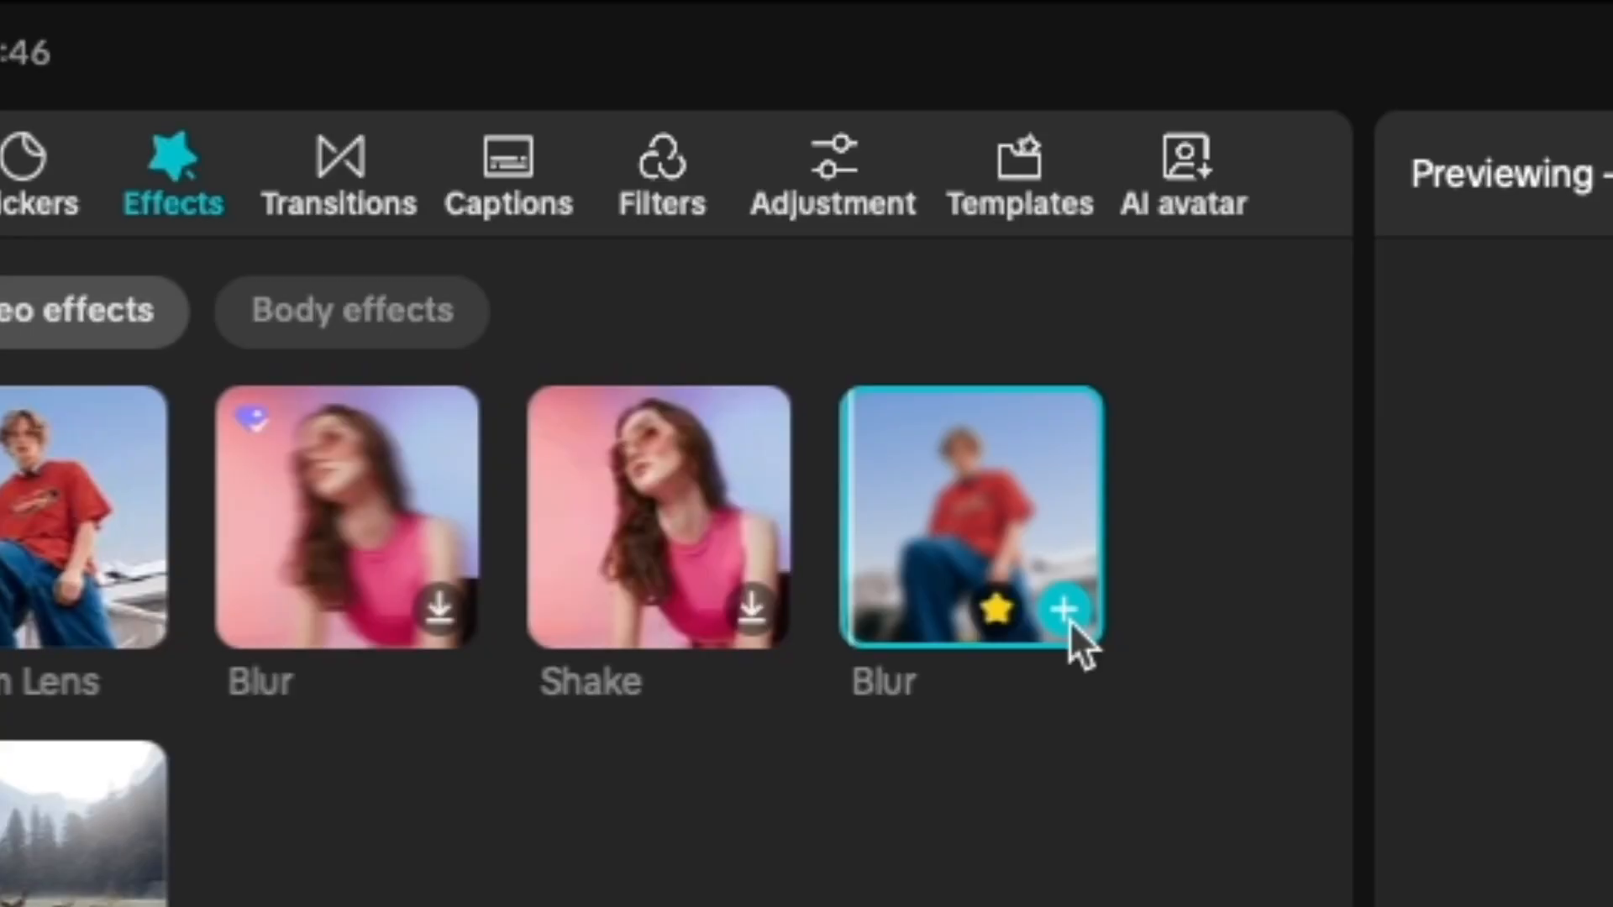
click(439, 168)
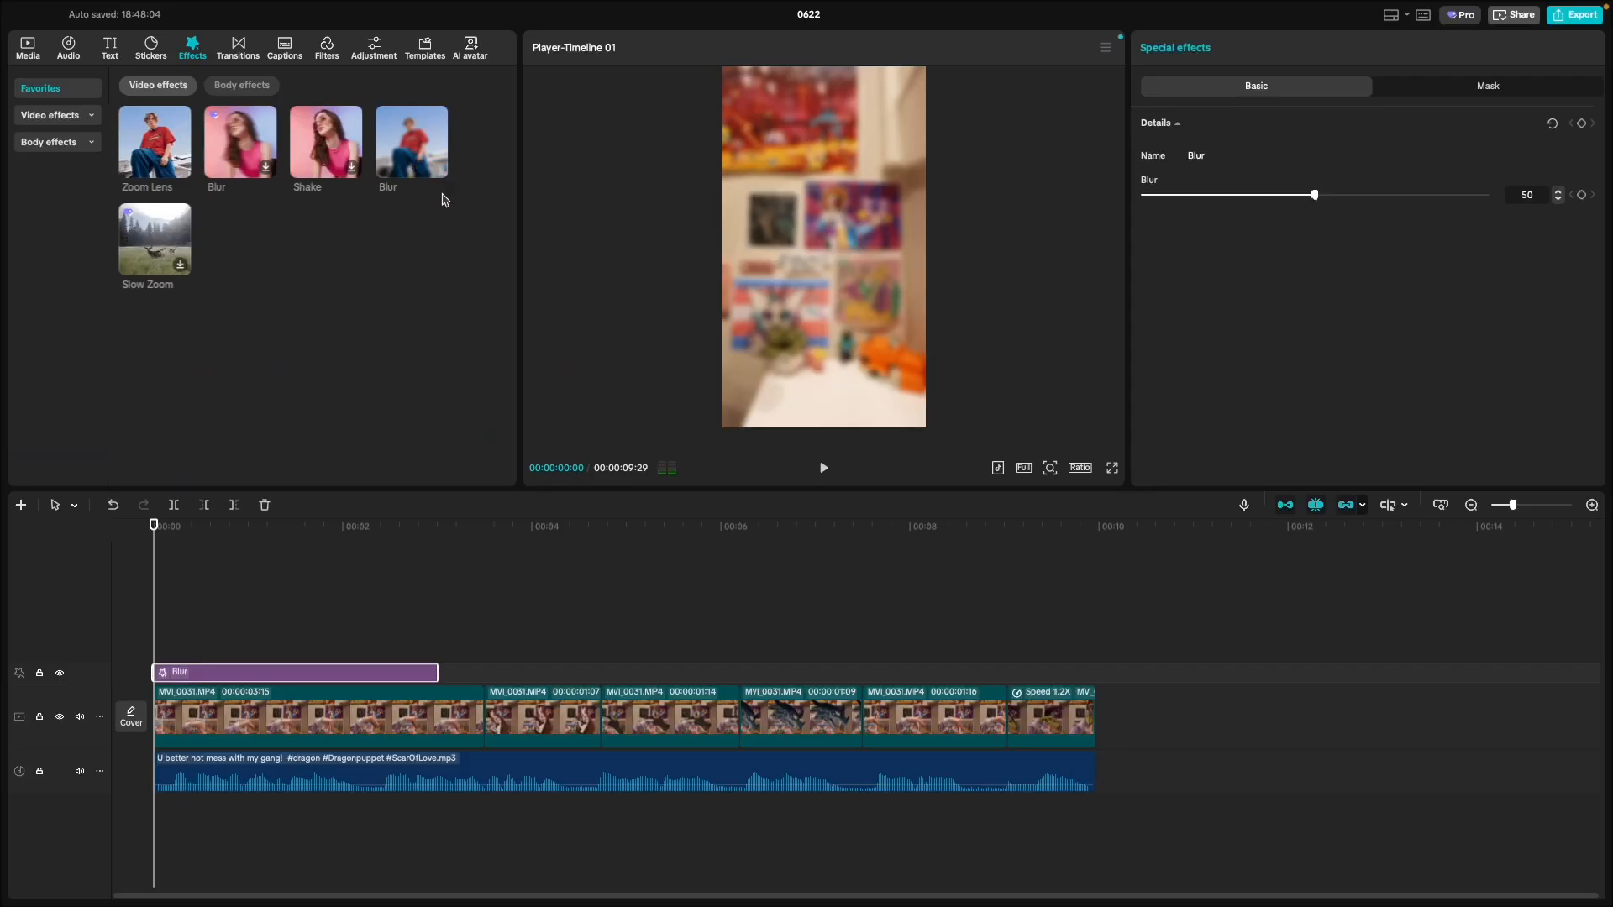
Step: Apply a rectangle mask to the Blur effect and position it over the purple poster at X 151, Y 197
click(1484, 89)
click(1176, 155)
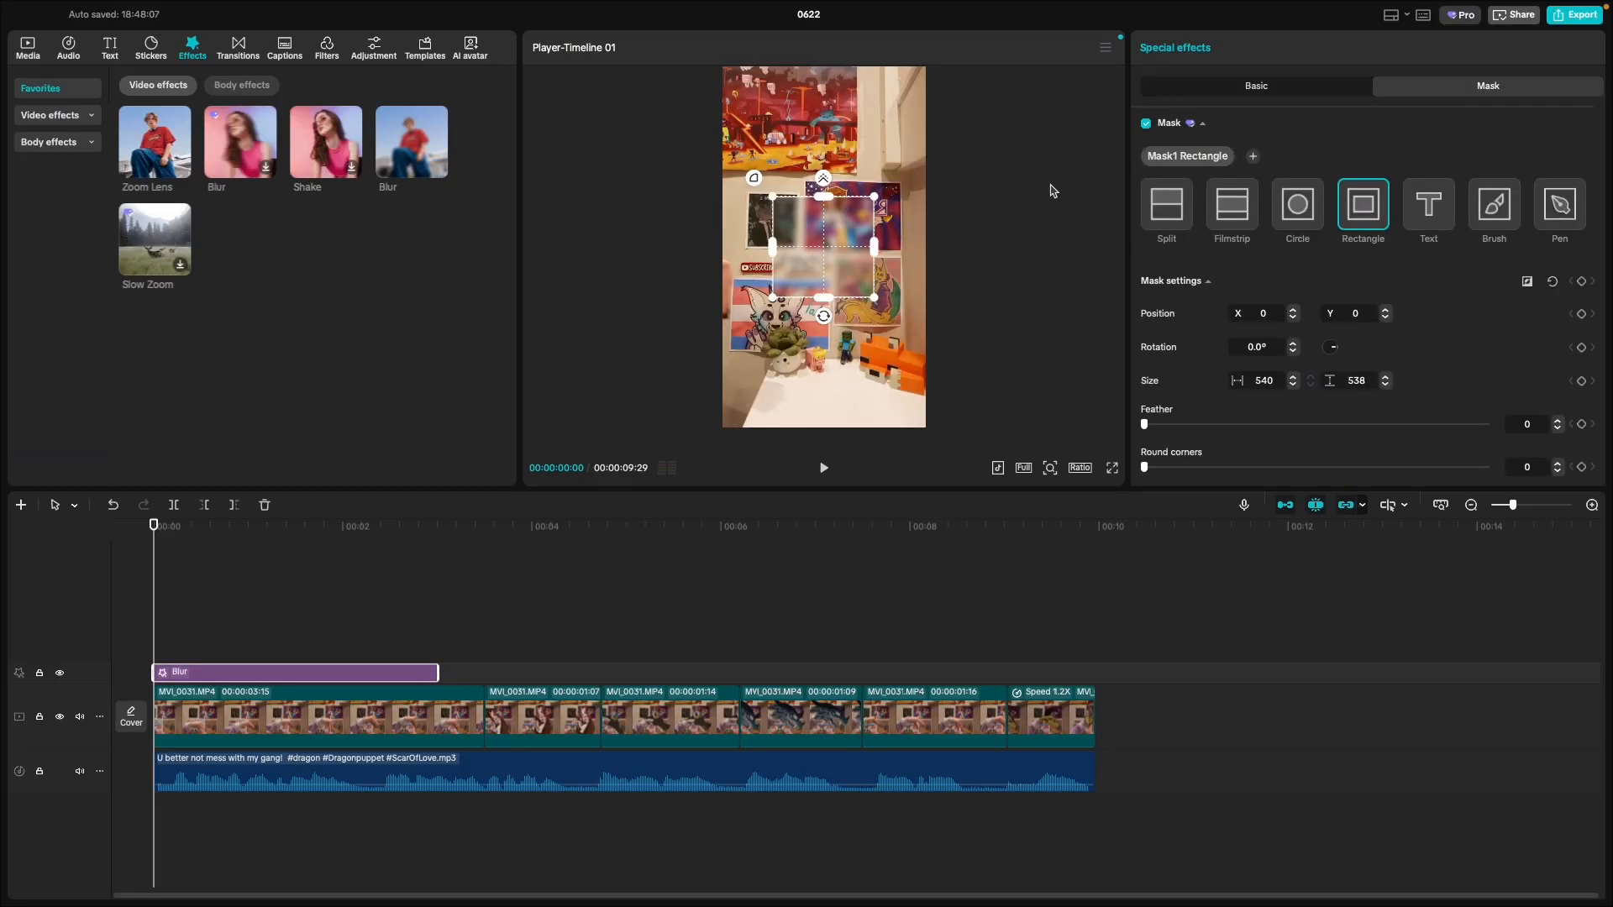
drag(830, 237, 867, 125)
click(324, 637)
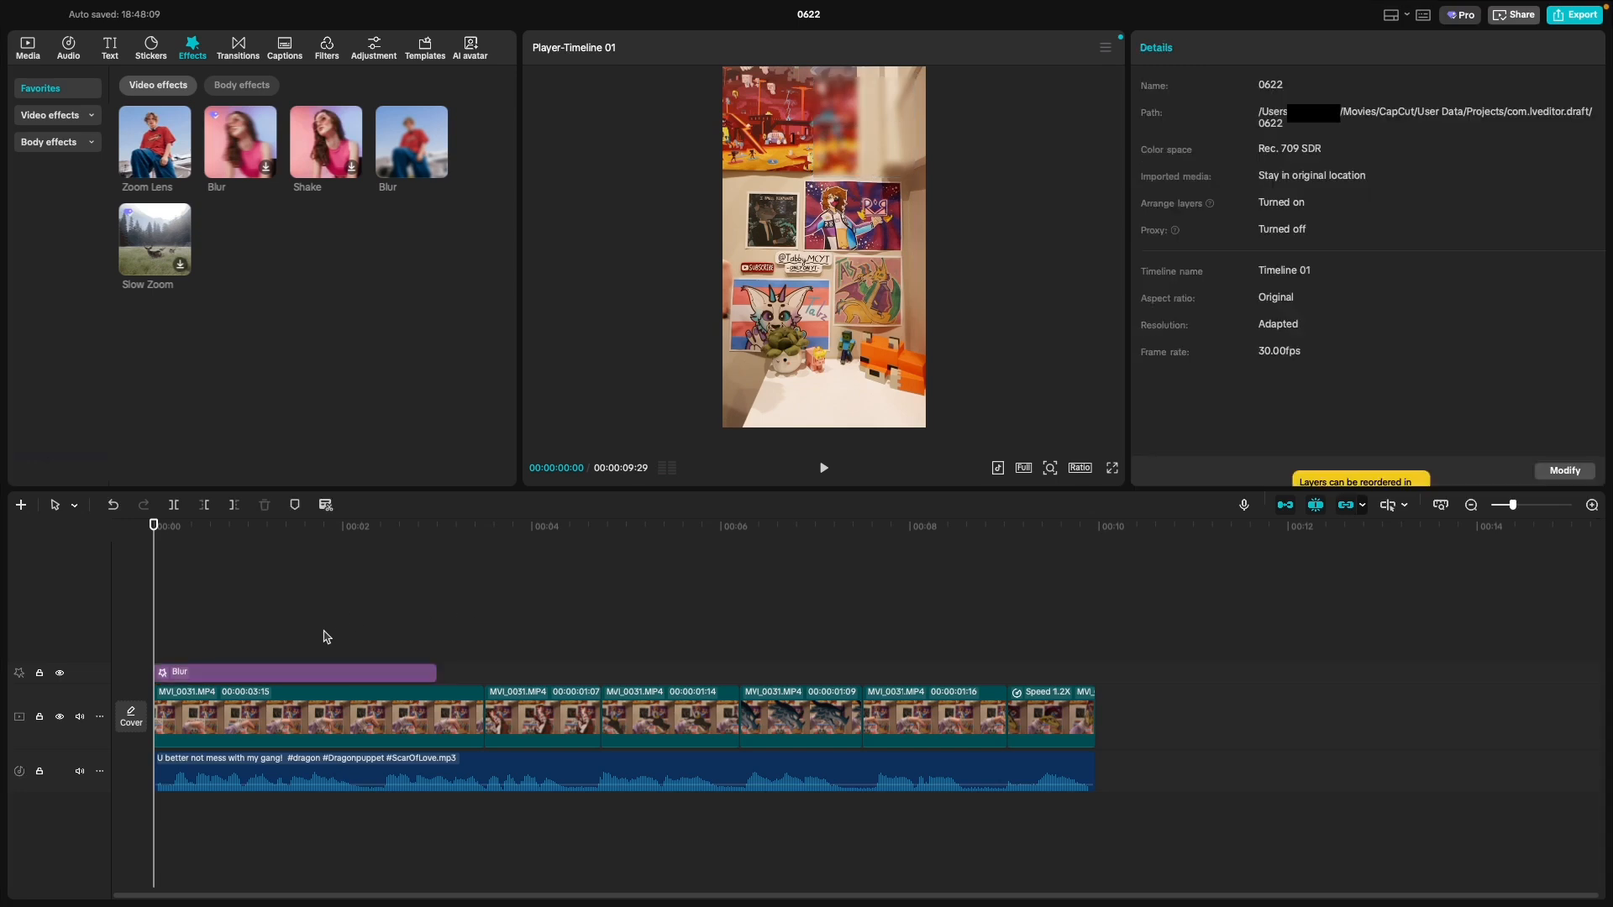
click(315, 677)
drag(887, 179, 875, 247)
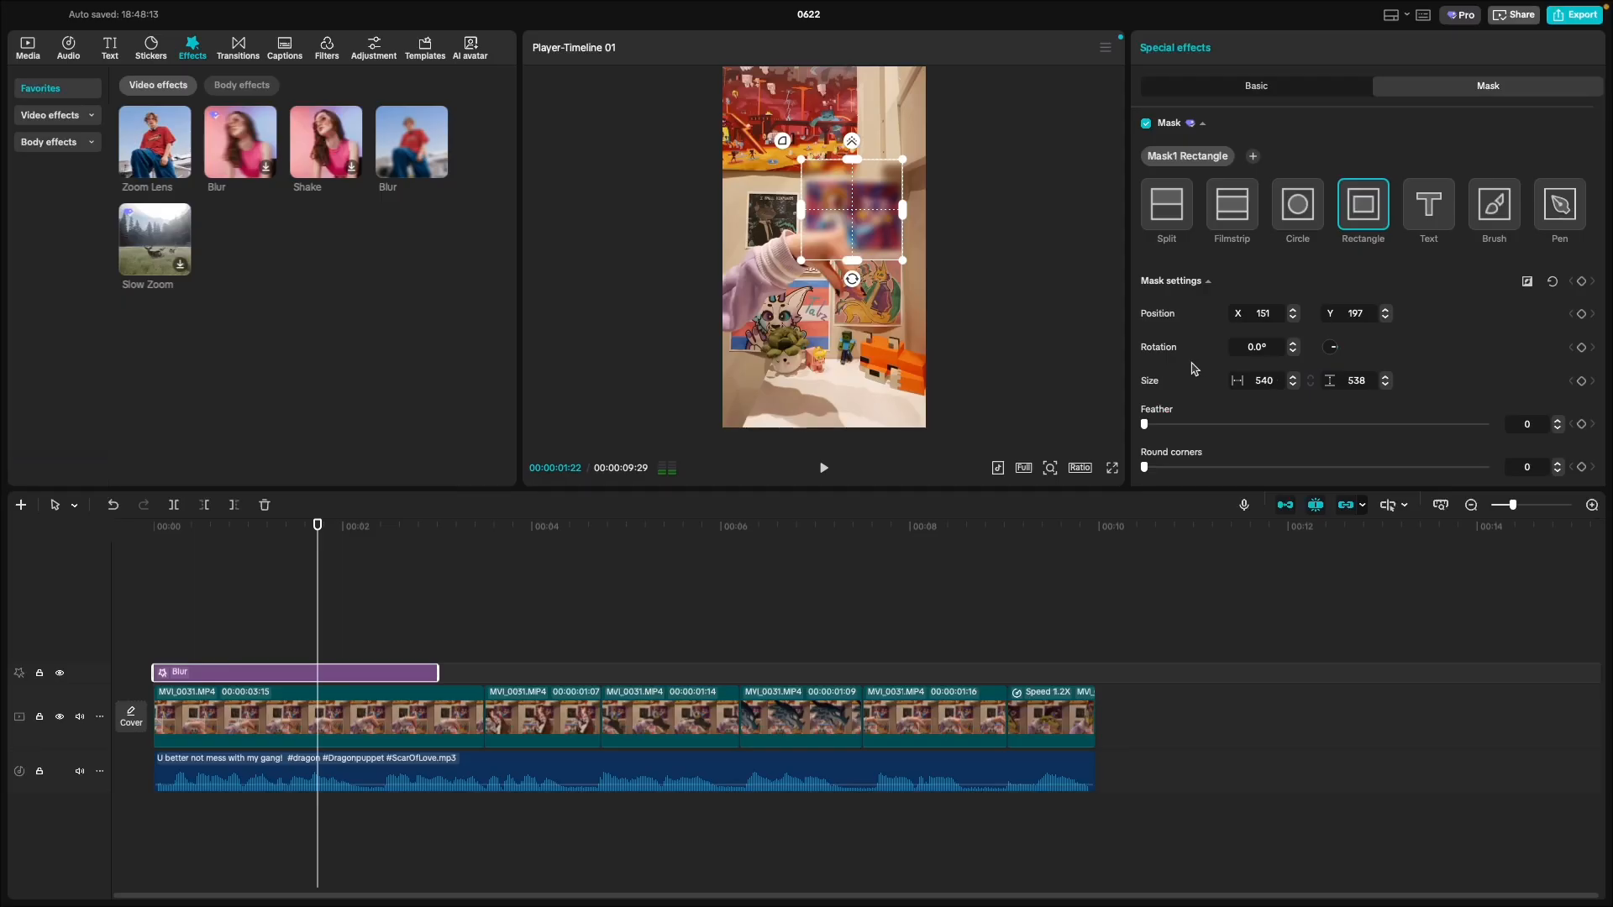
Step: Set the blur mask's round corners to 100 and feather its edge
scroll(1194, 368, down, 3)
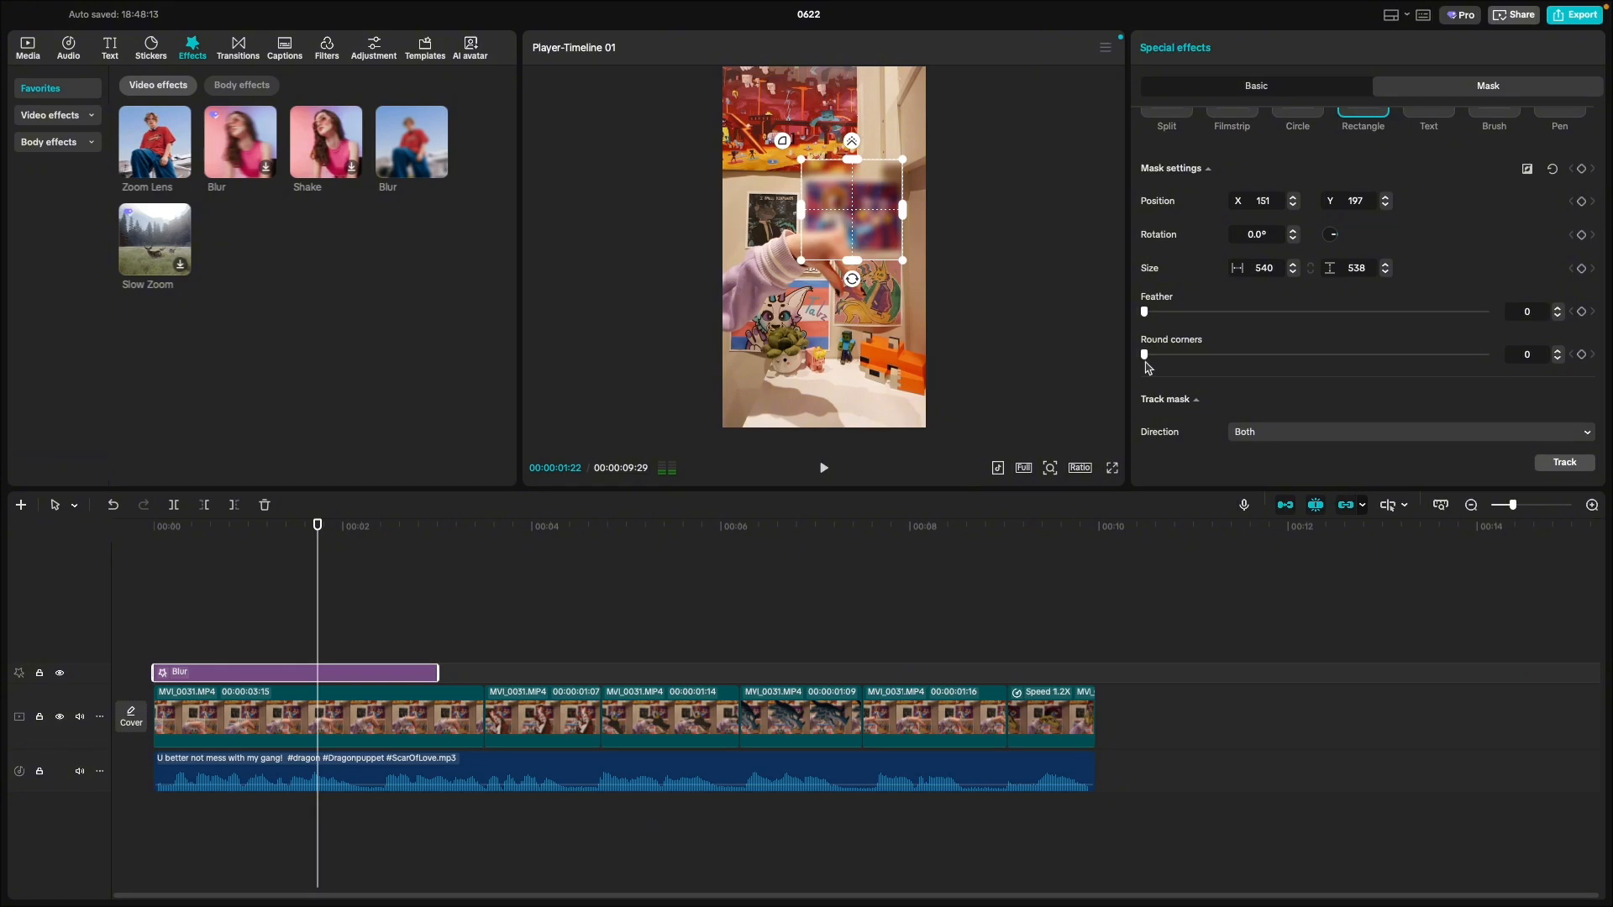
drag(1144, 355, 1487, 354)
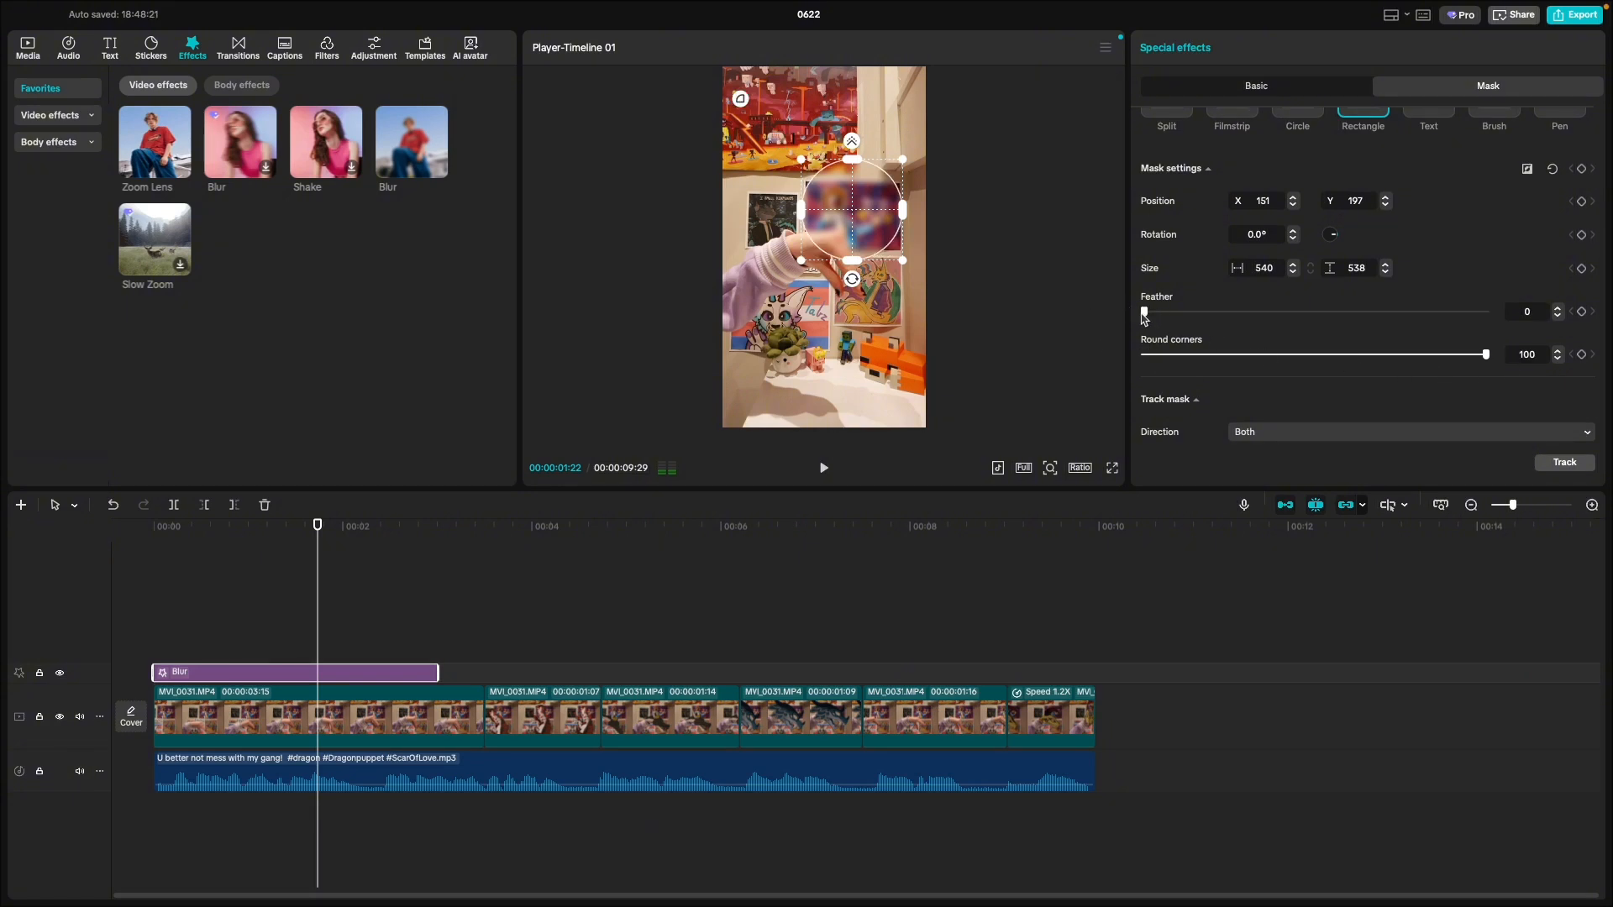
drag(1144, 312, 1281, 312)
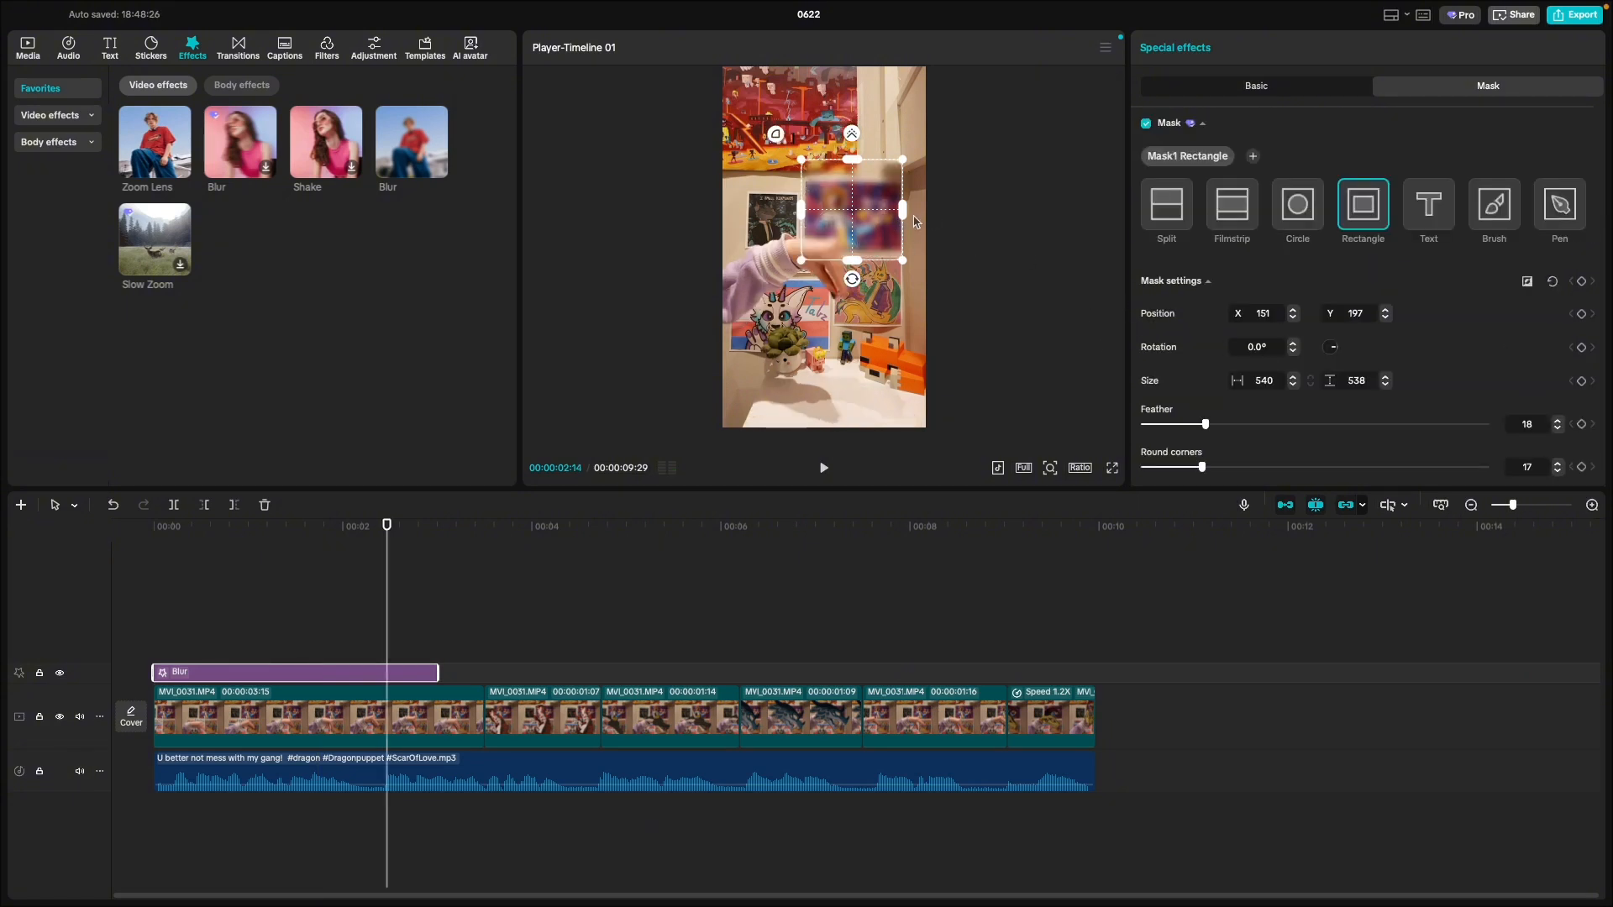
Step: View the masked blur without its outline and delete the Blur effect from the timeline
mouse_move(918, 218)
mouse_down()
mouse_move(897, 218)
mouse_move(921, 219)
mouse_up()
click(319, 654)
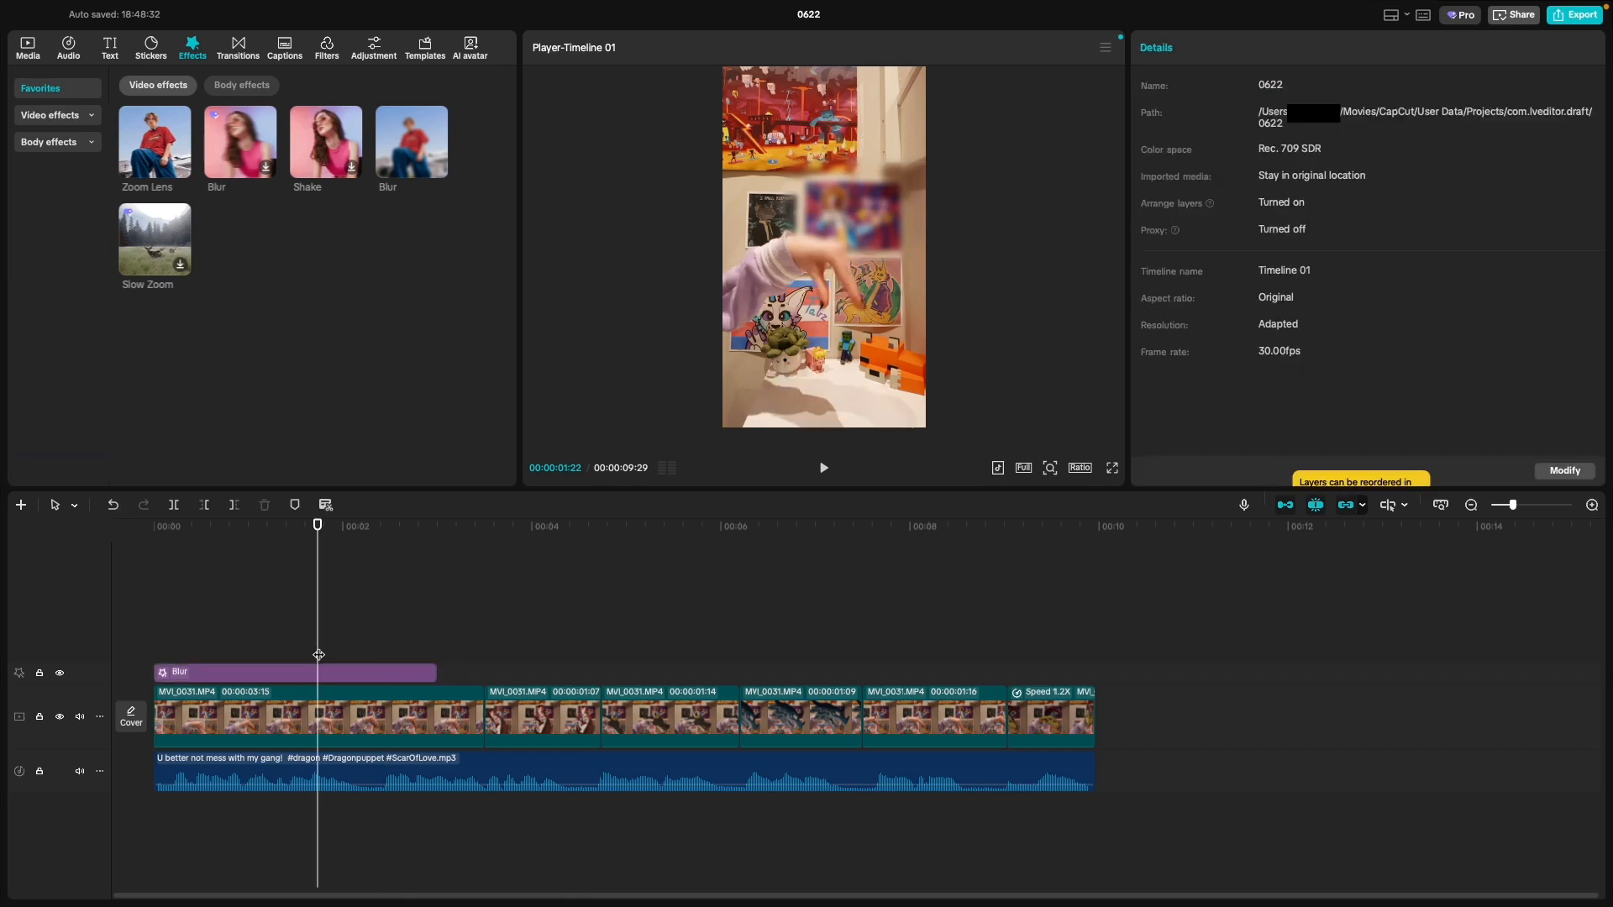
click(327, 681)
key(Delete)
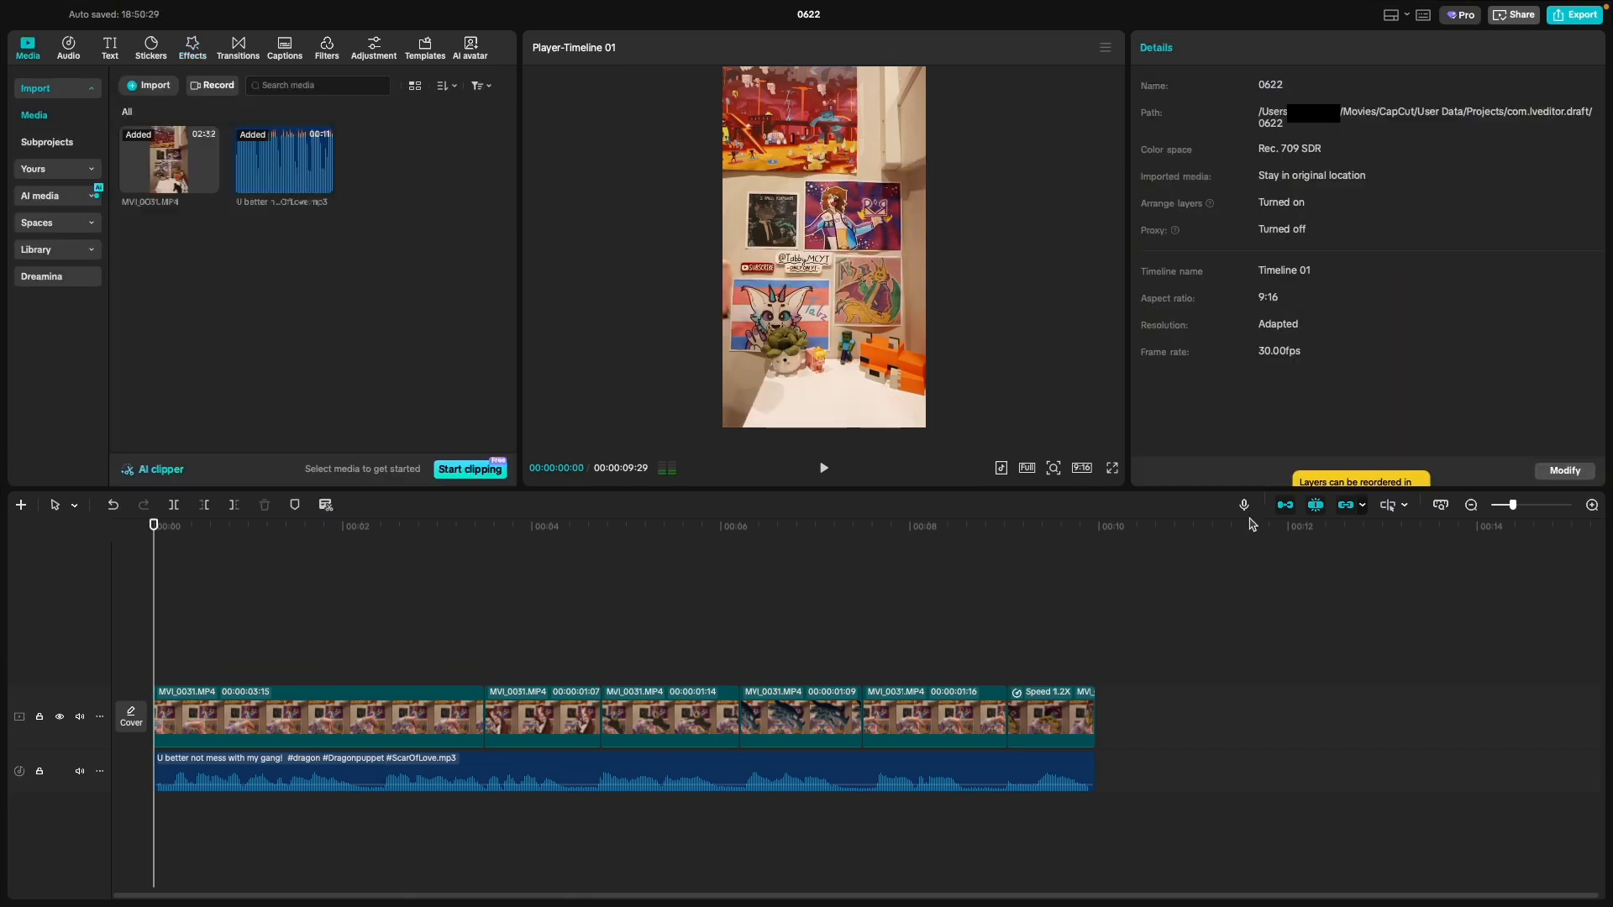
Step: Examine the voiceover recording options and close them
click(1243, 505)
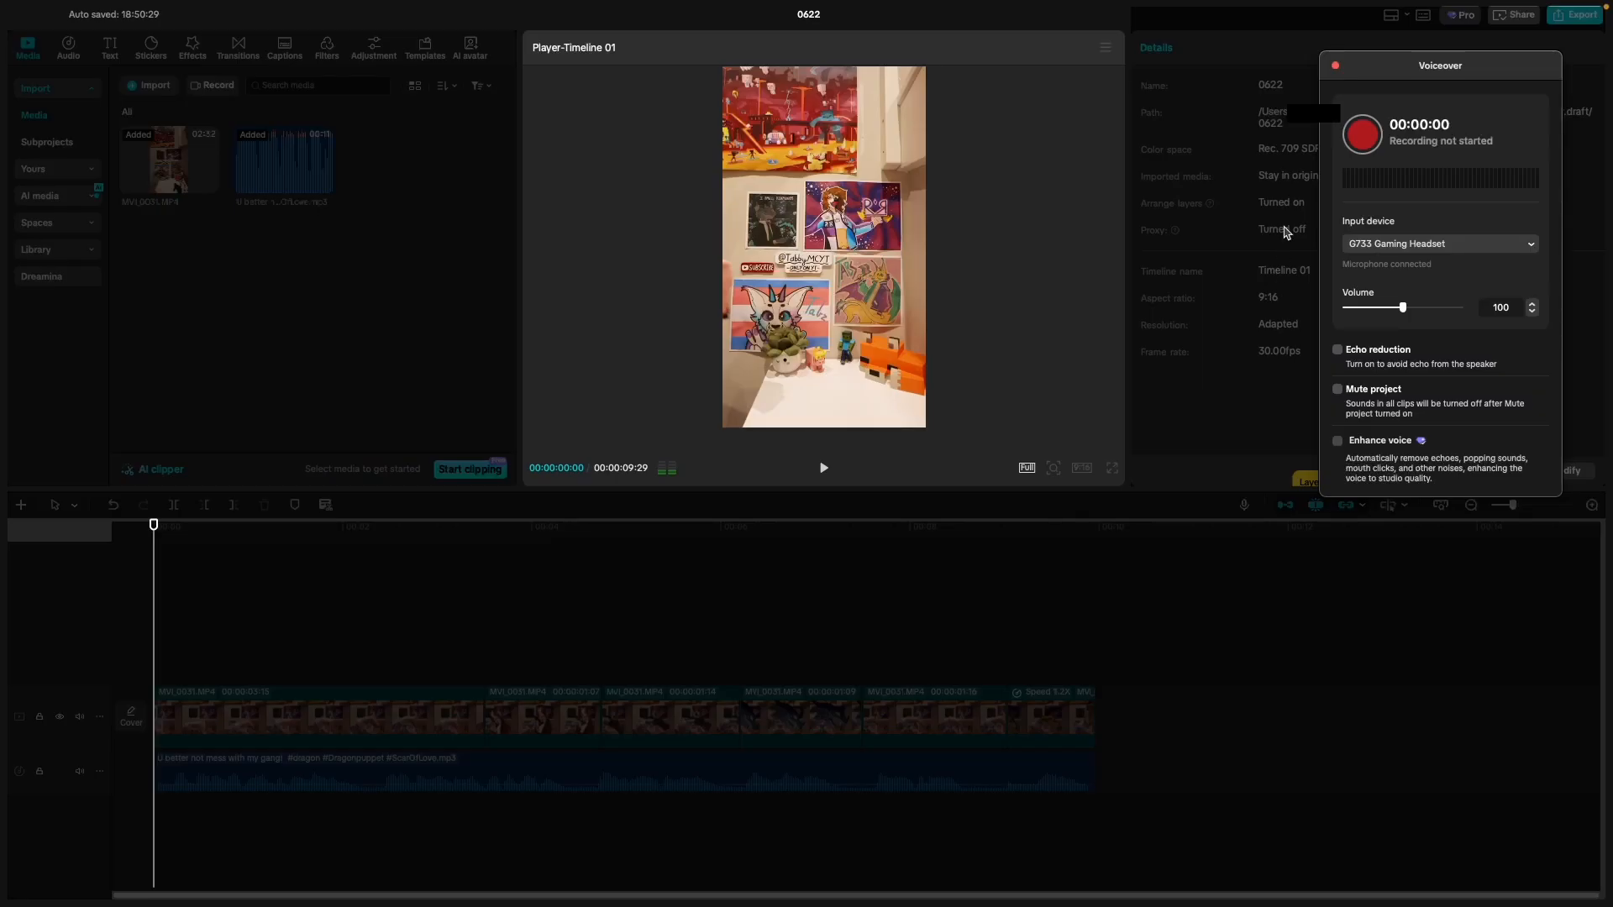
click(1335, 65)
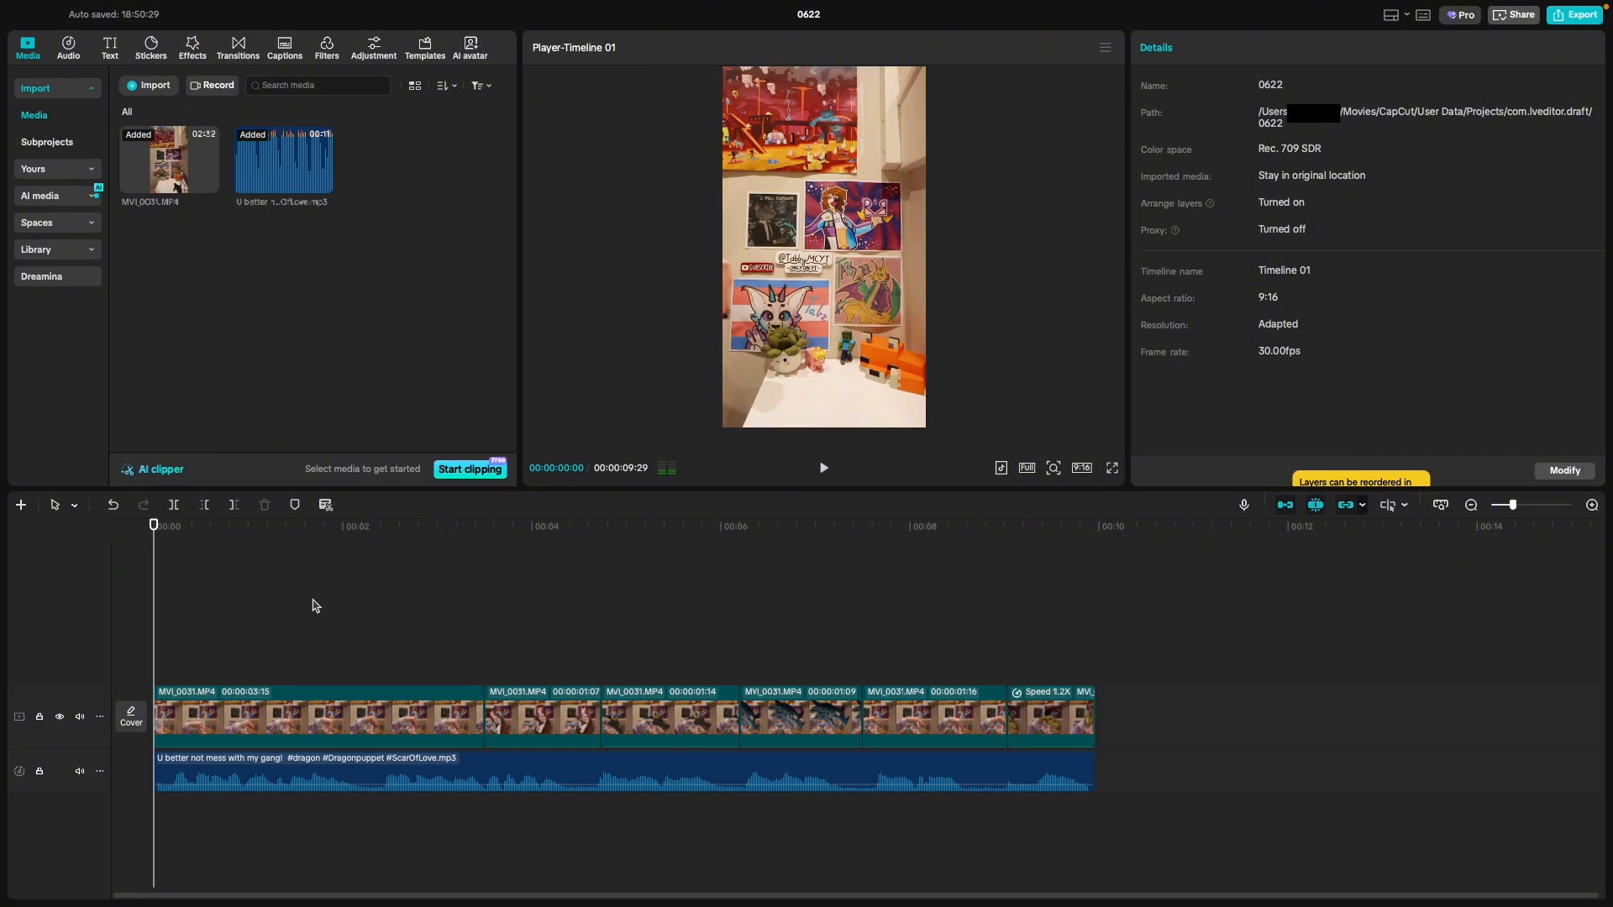
Step: Split the first video clip near its middle and undo the split
key(b)
click(313, 729)
key(a)
key(super+z)
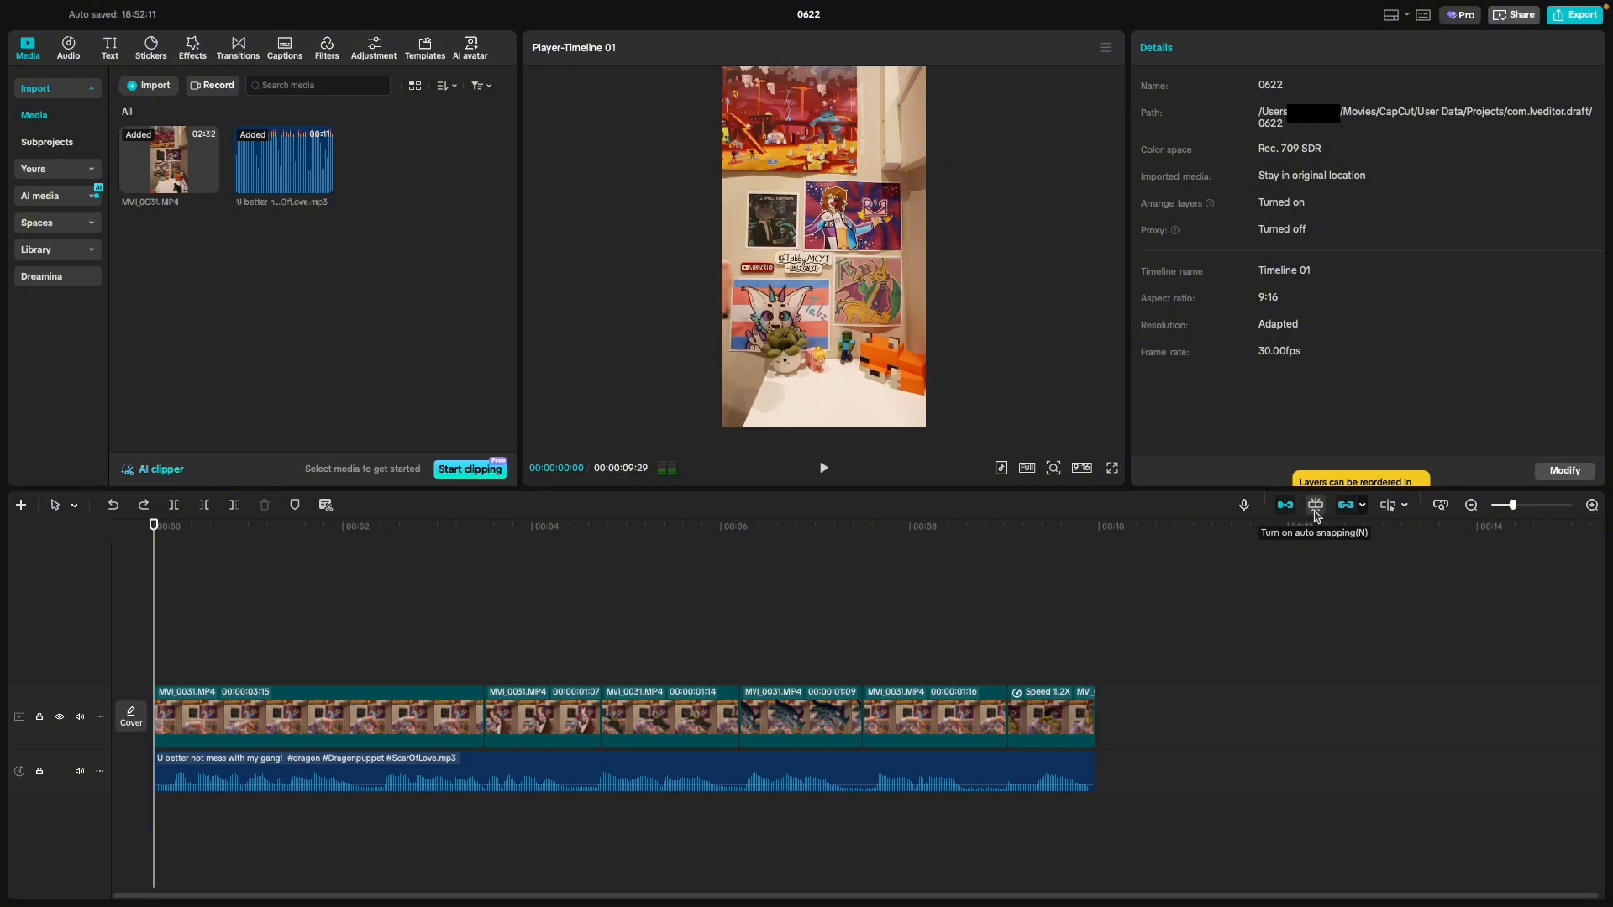
Step: Turn on auto snapping, lift the second video clip onto a track above the main track, and undo the move
click(1315, 507)
click(447, 627)
click(466, 708)
click(503, 706)
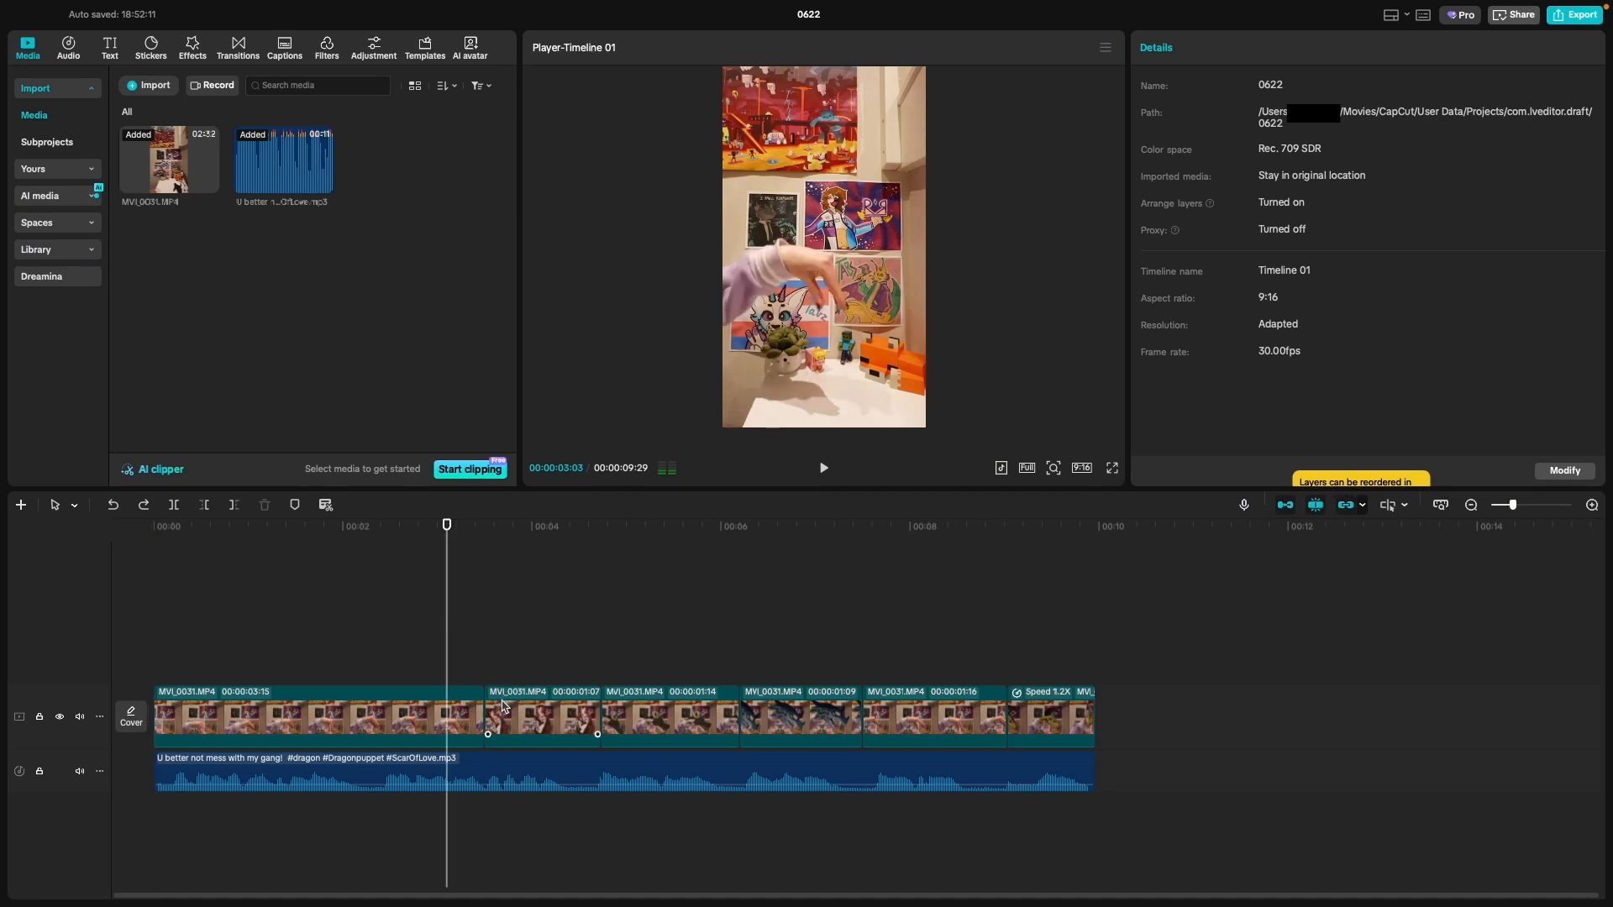
drag(503, 706, 505, 643)
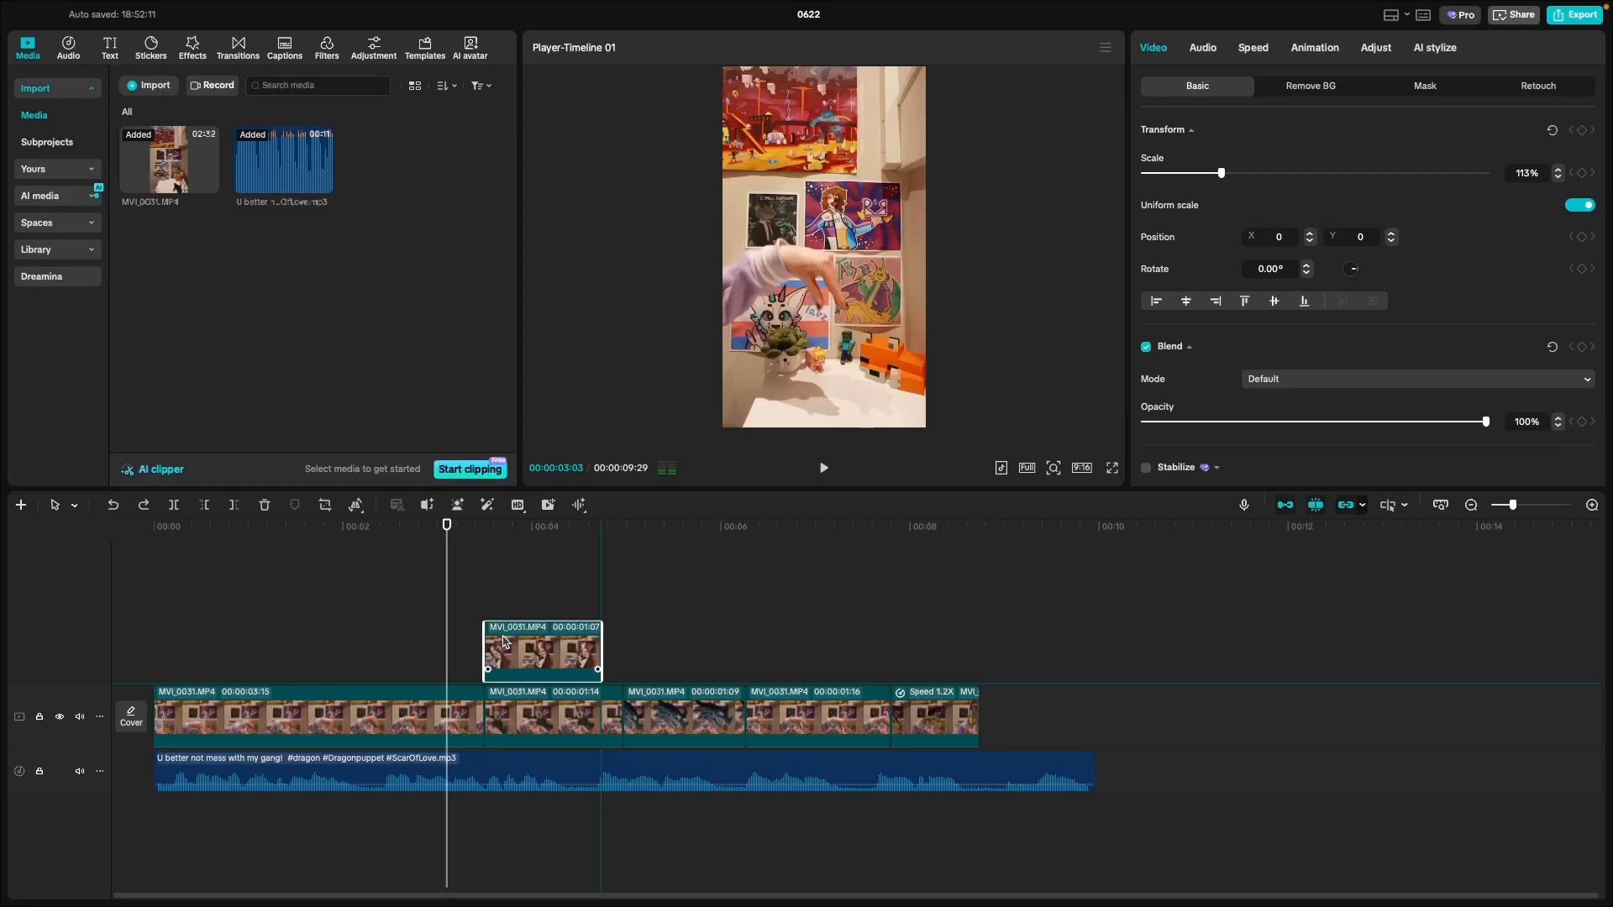
drag(504, 641, 505, 643)
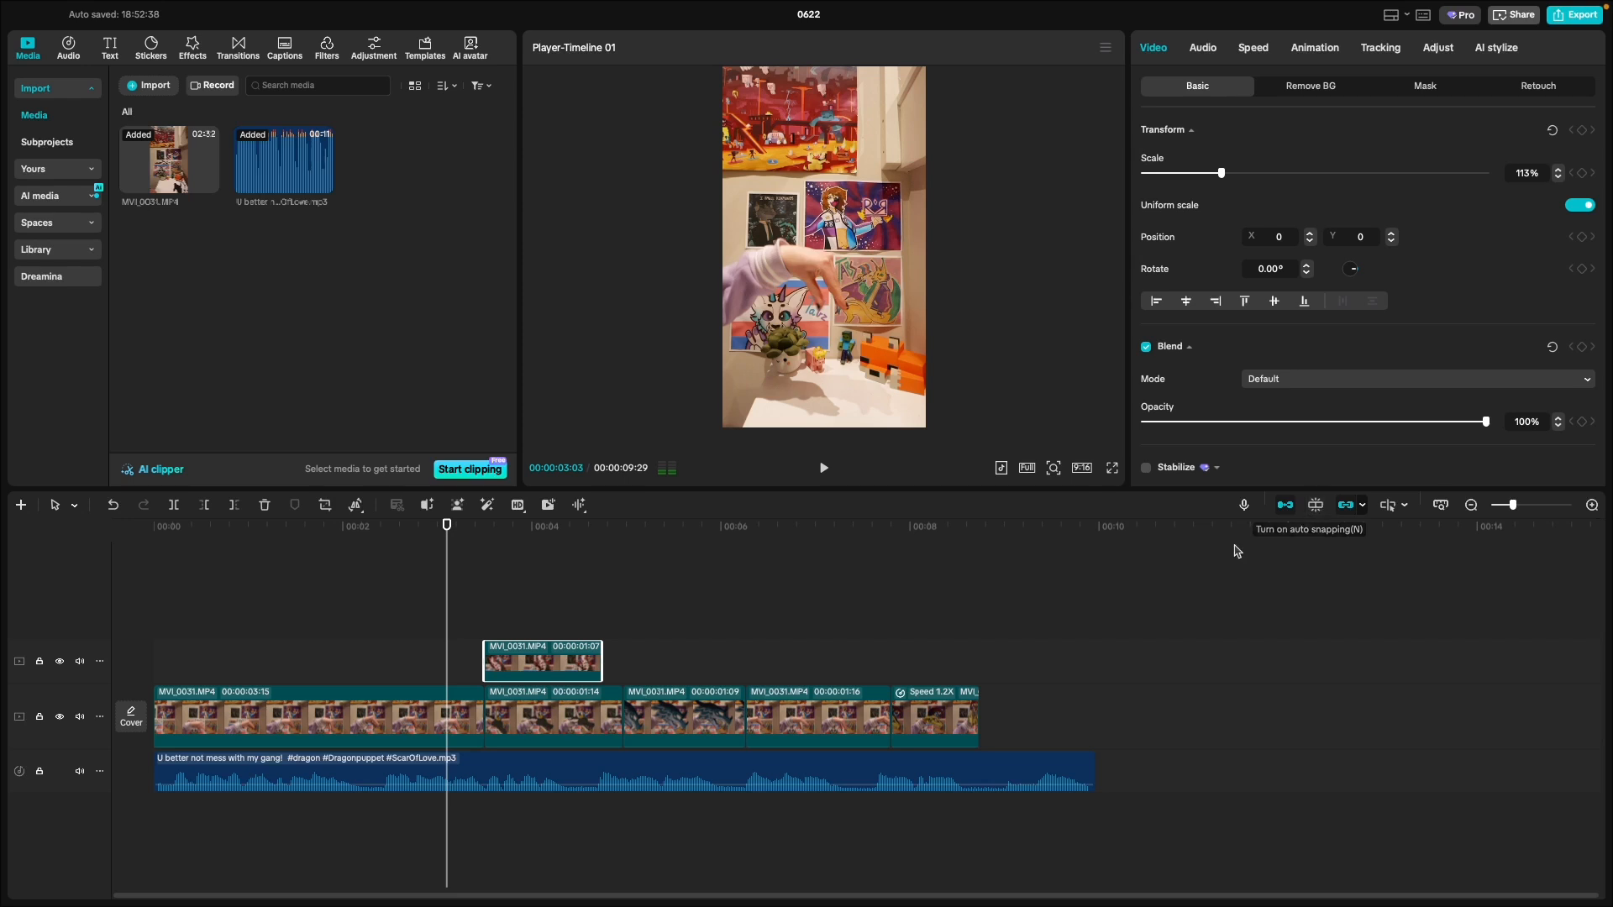
key(ctrl+z)
Step: Toggle the main track magnet off and on, and try the preview axis on the timeline before turning it off
click(1282, 505)
click(1283, 506)
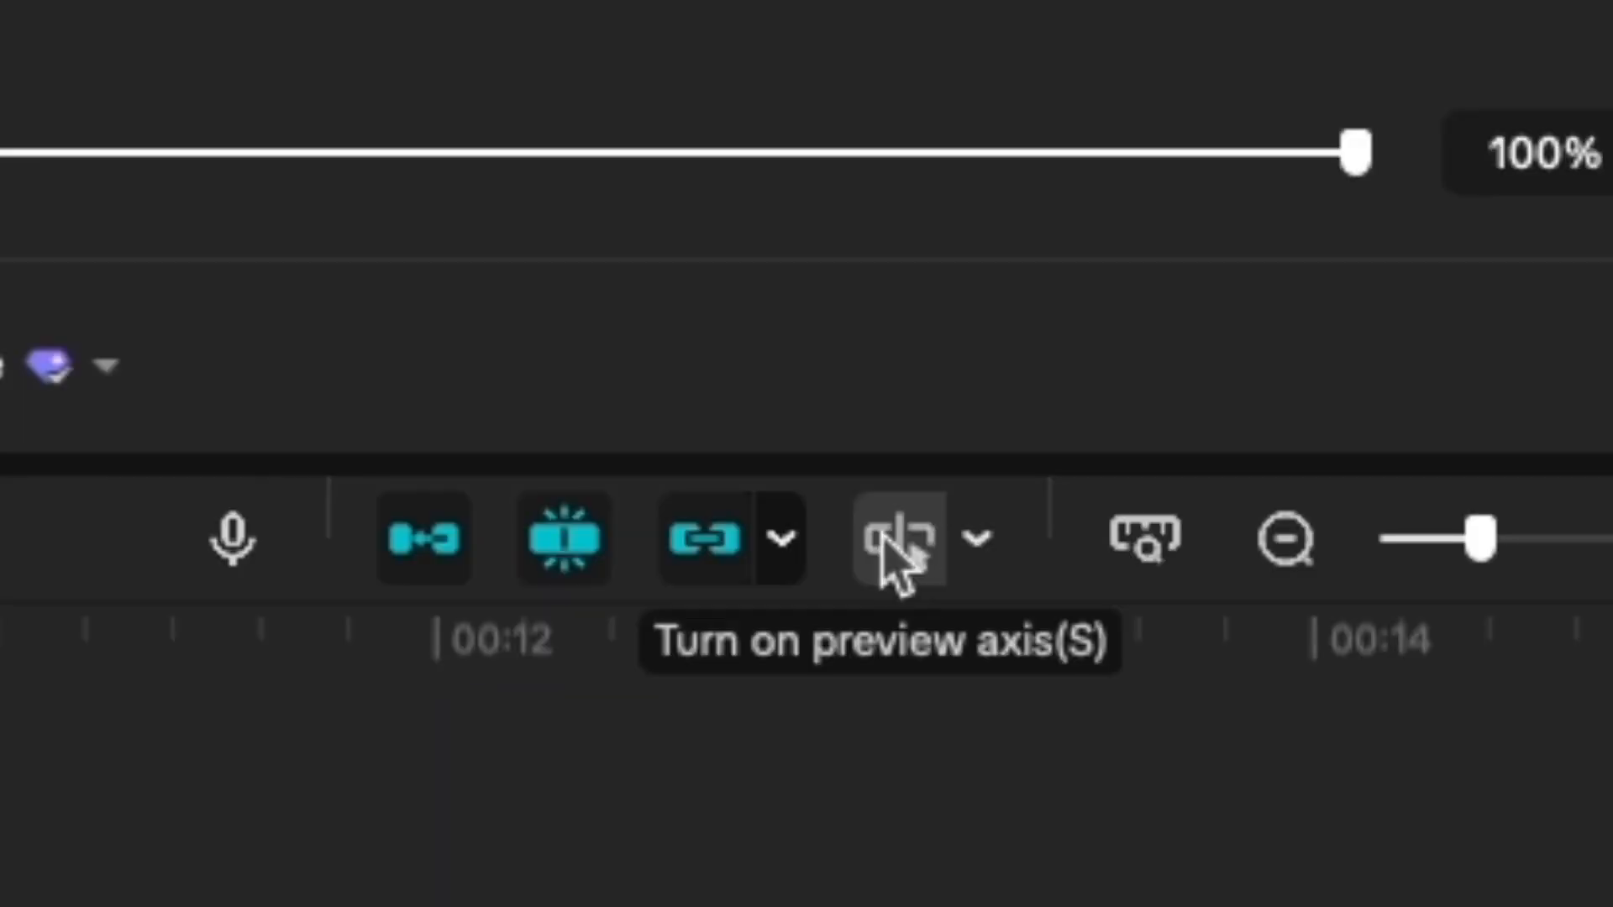
click(889, 544)
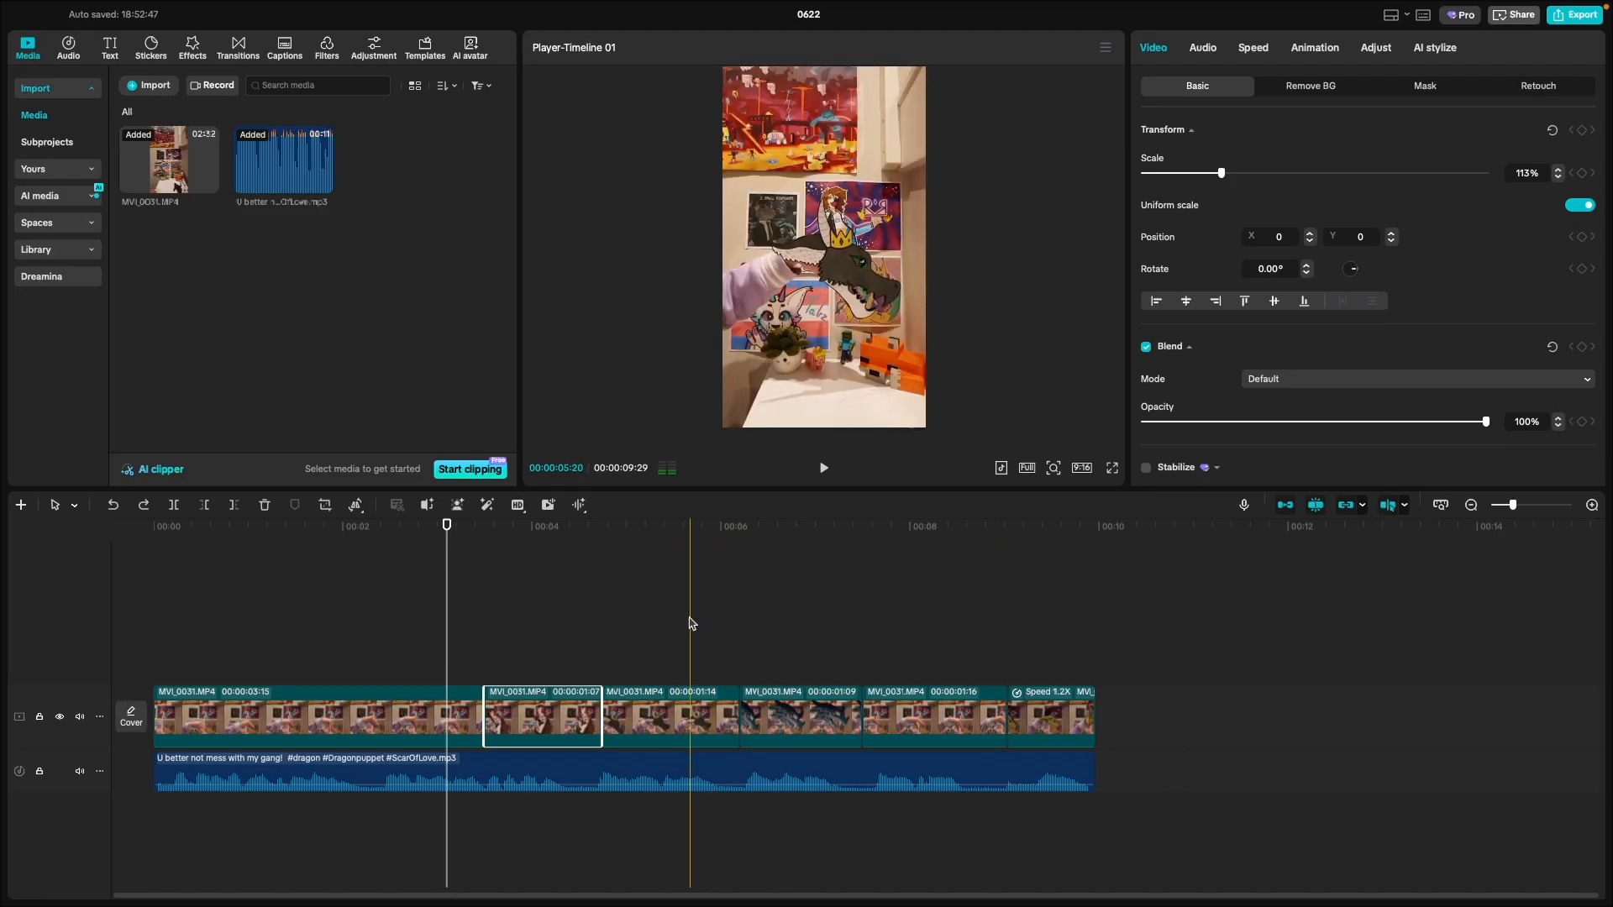
click(1390, 514)
click(831, 606)
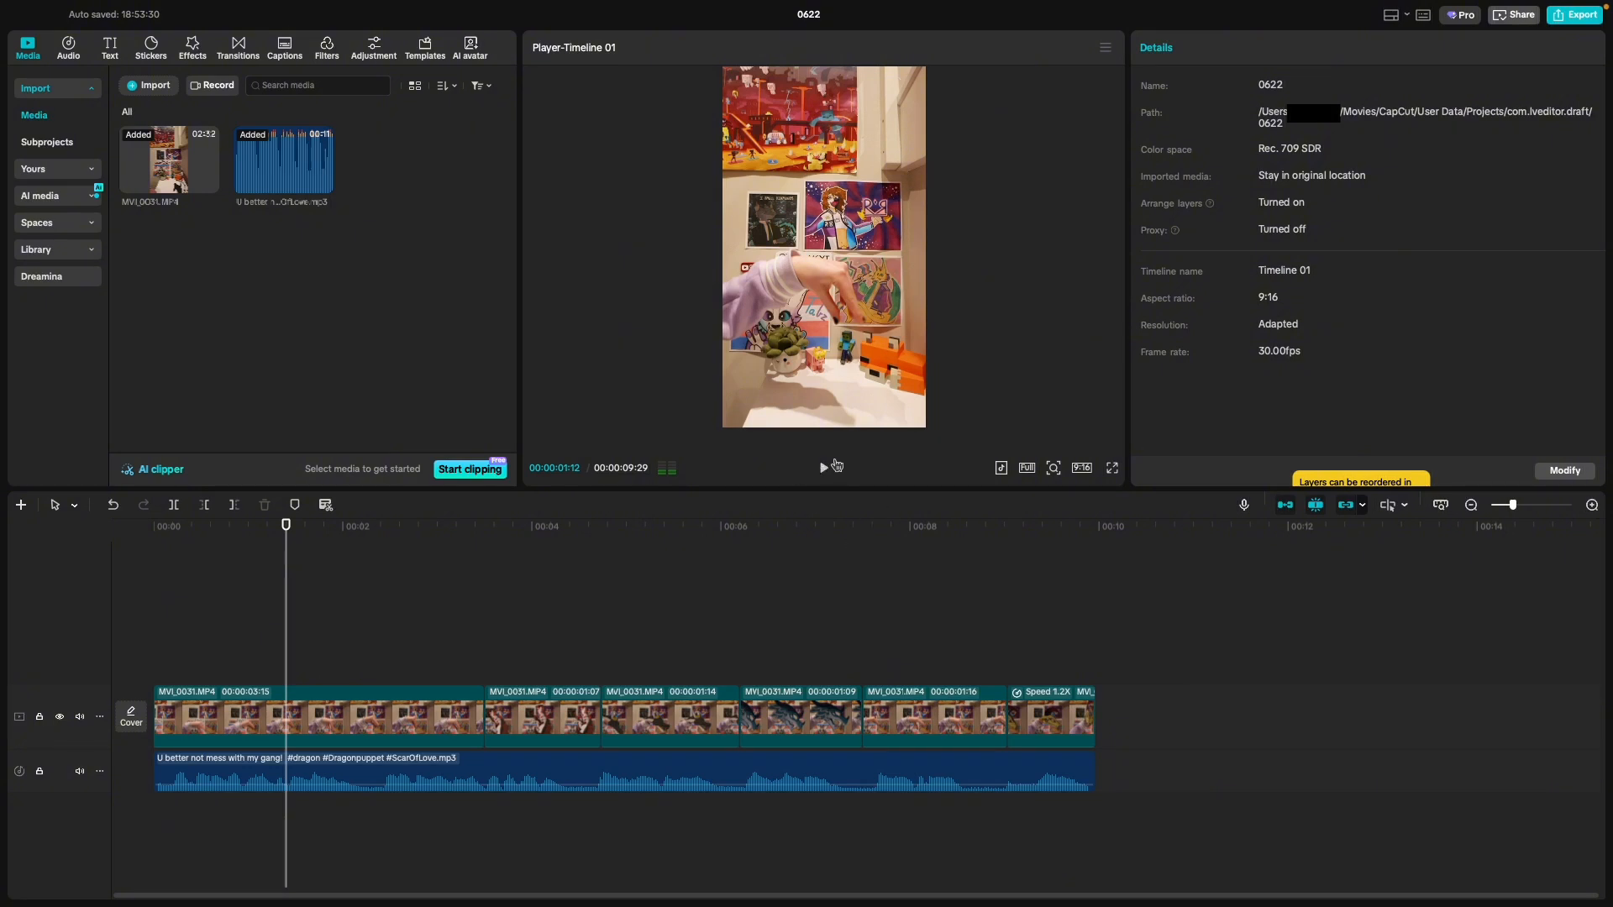
Step: Trim the end of the first video clip at 00:00:01:12 and undo the trim
key(w)
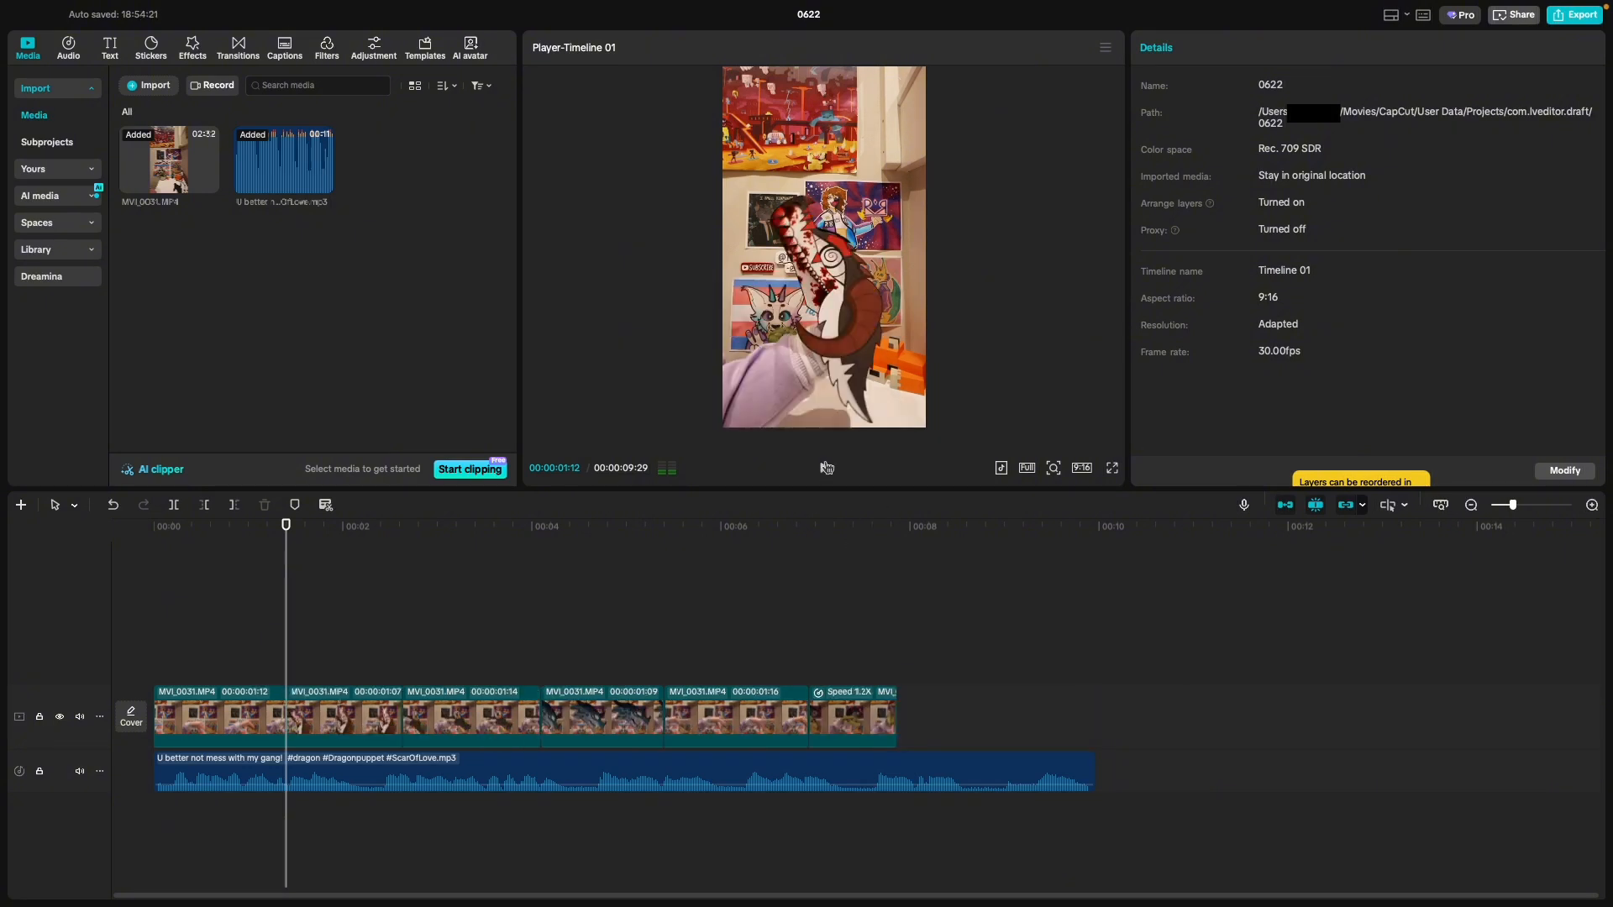
key(super+z)
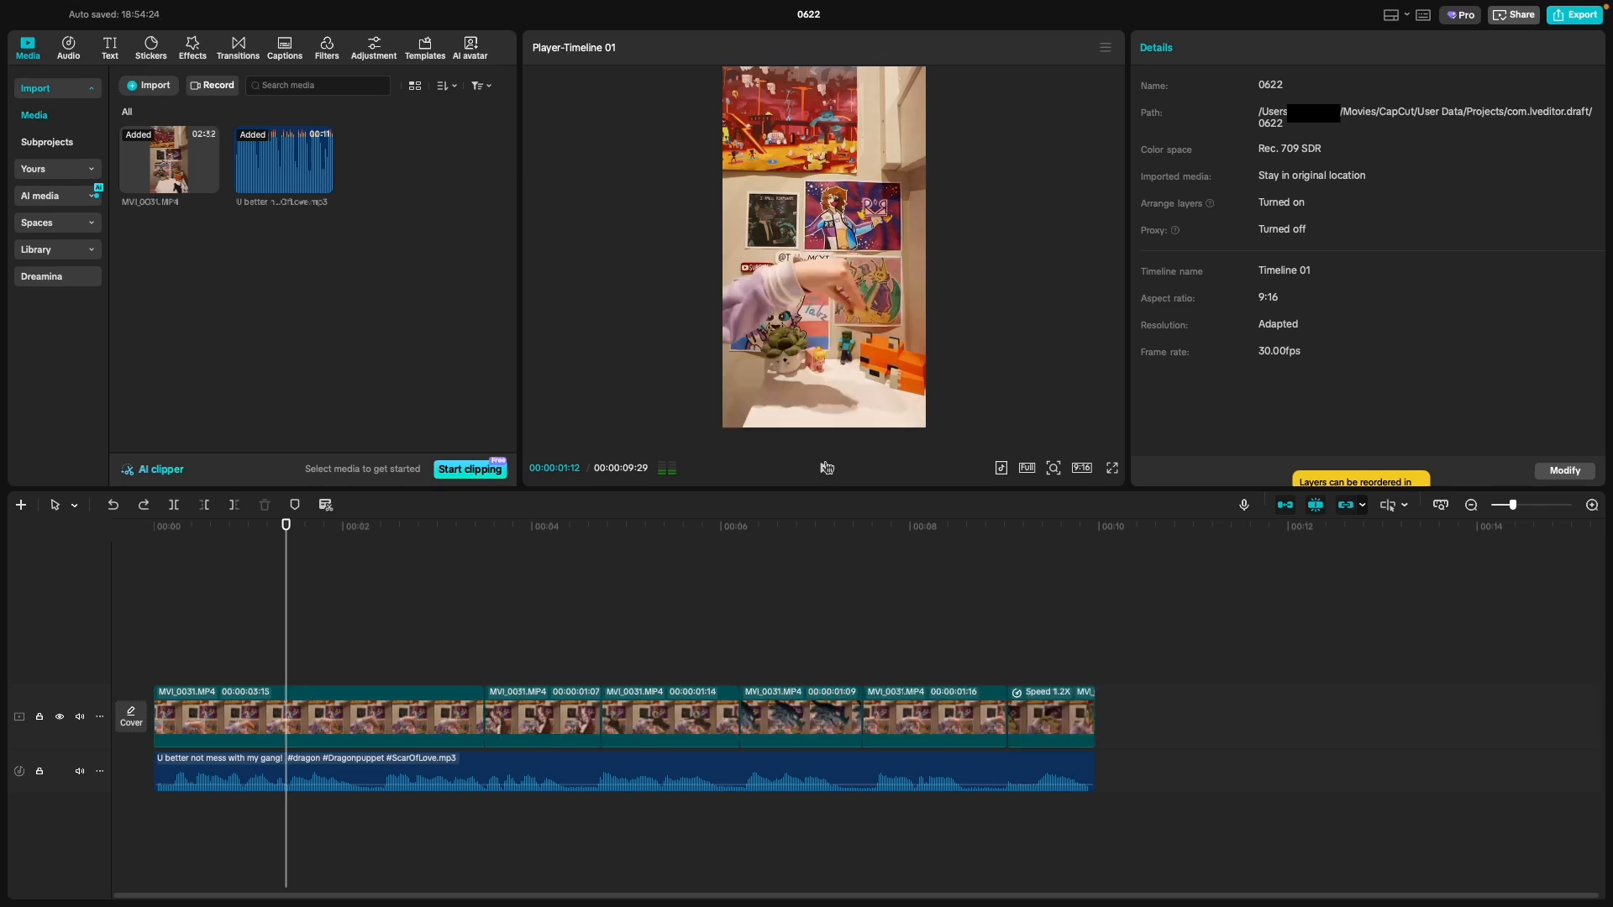
Step: Switch to Opera GX and search Google Images for cat png
click(380, 627)
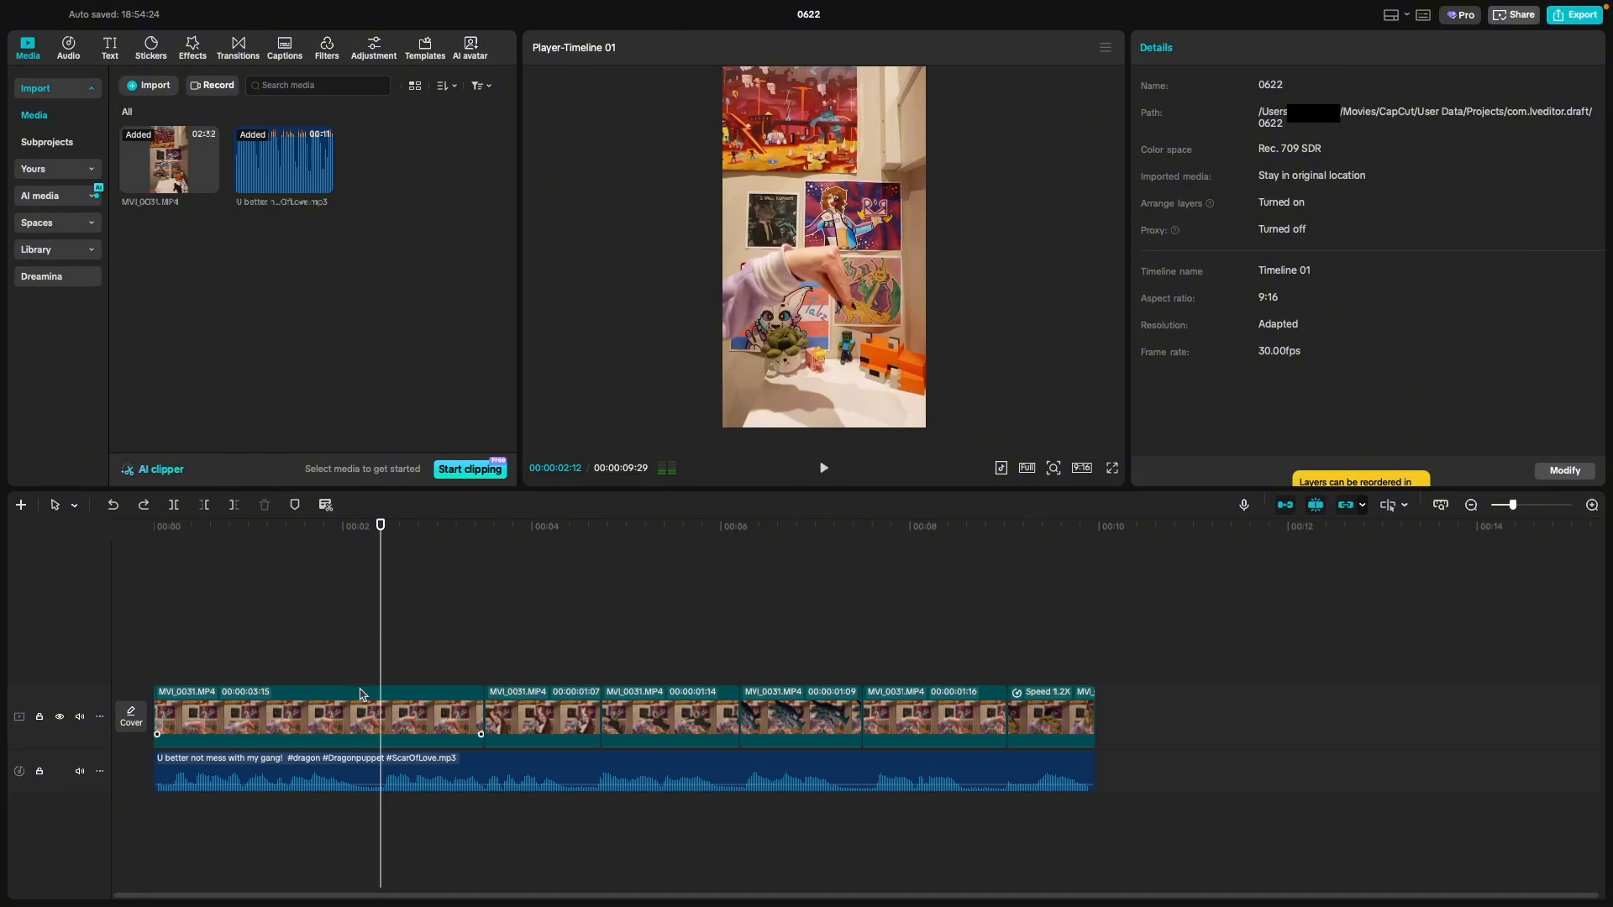
mouse_move(323, 879)
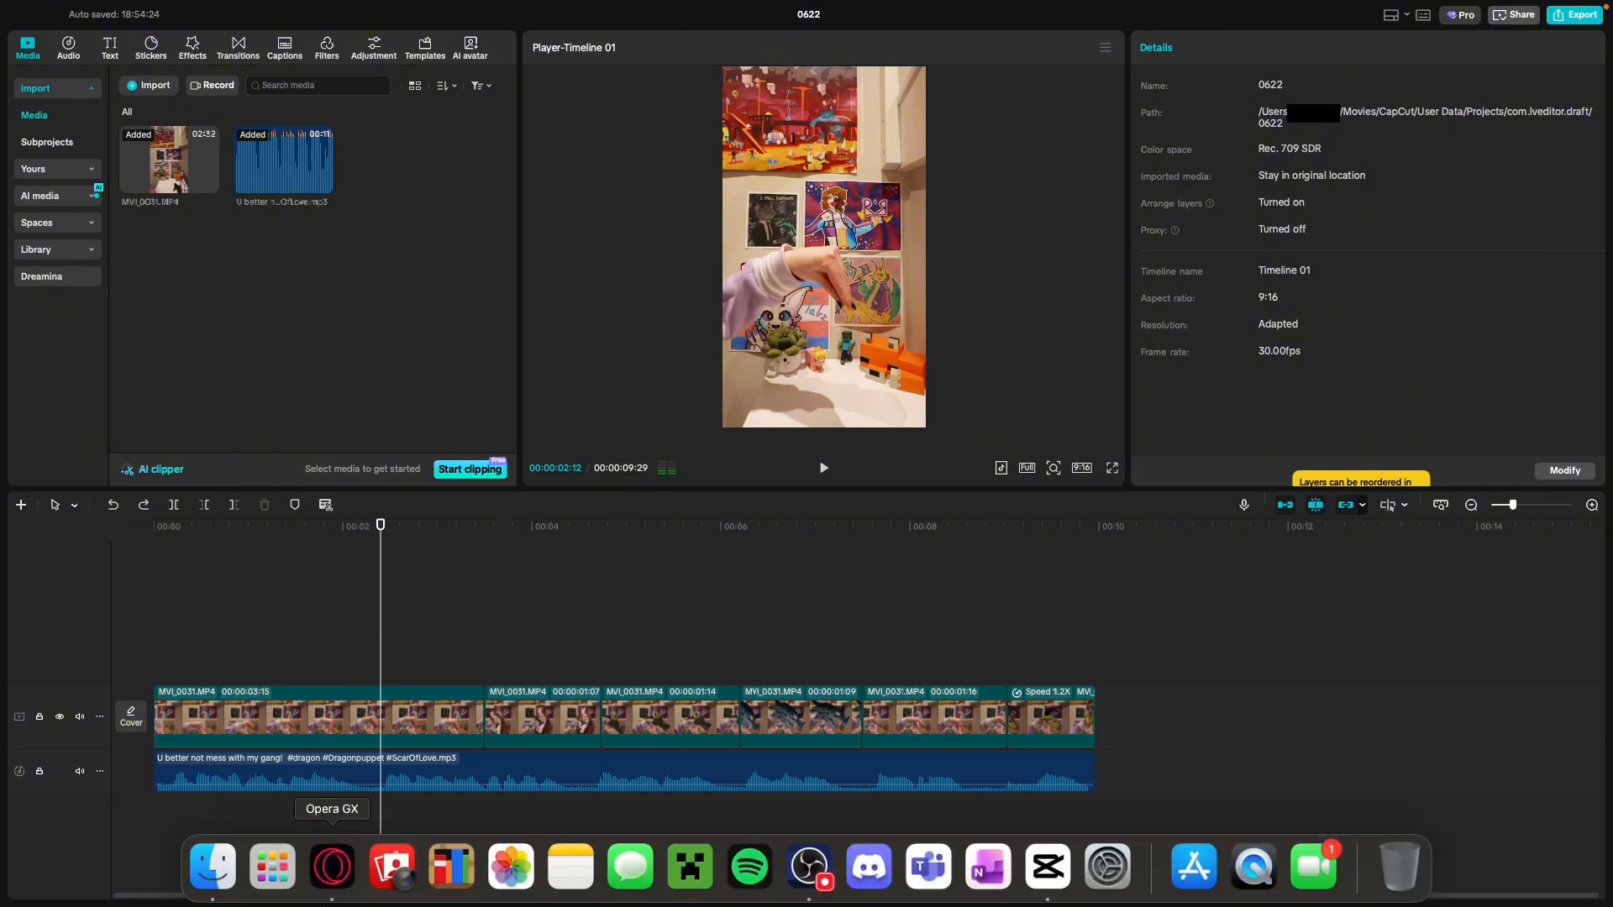
click(323, 879)
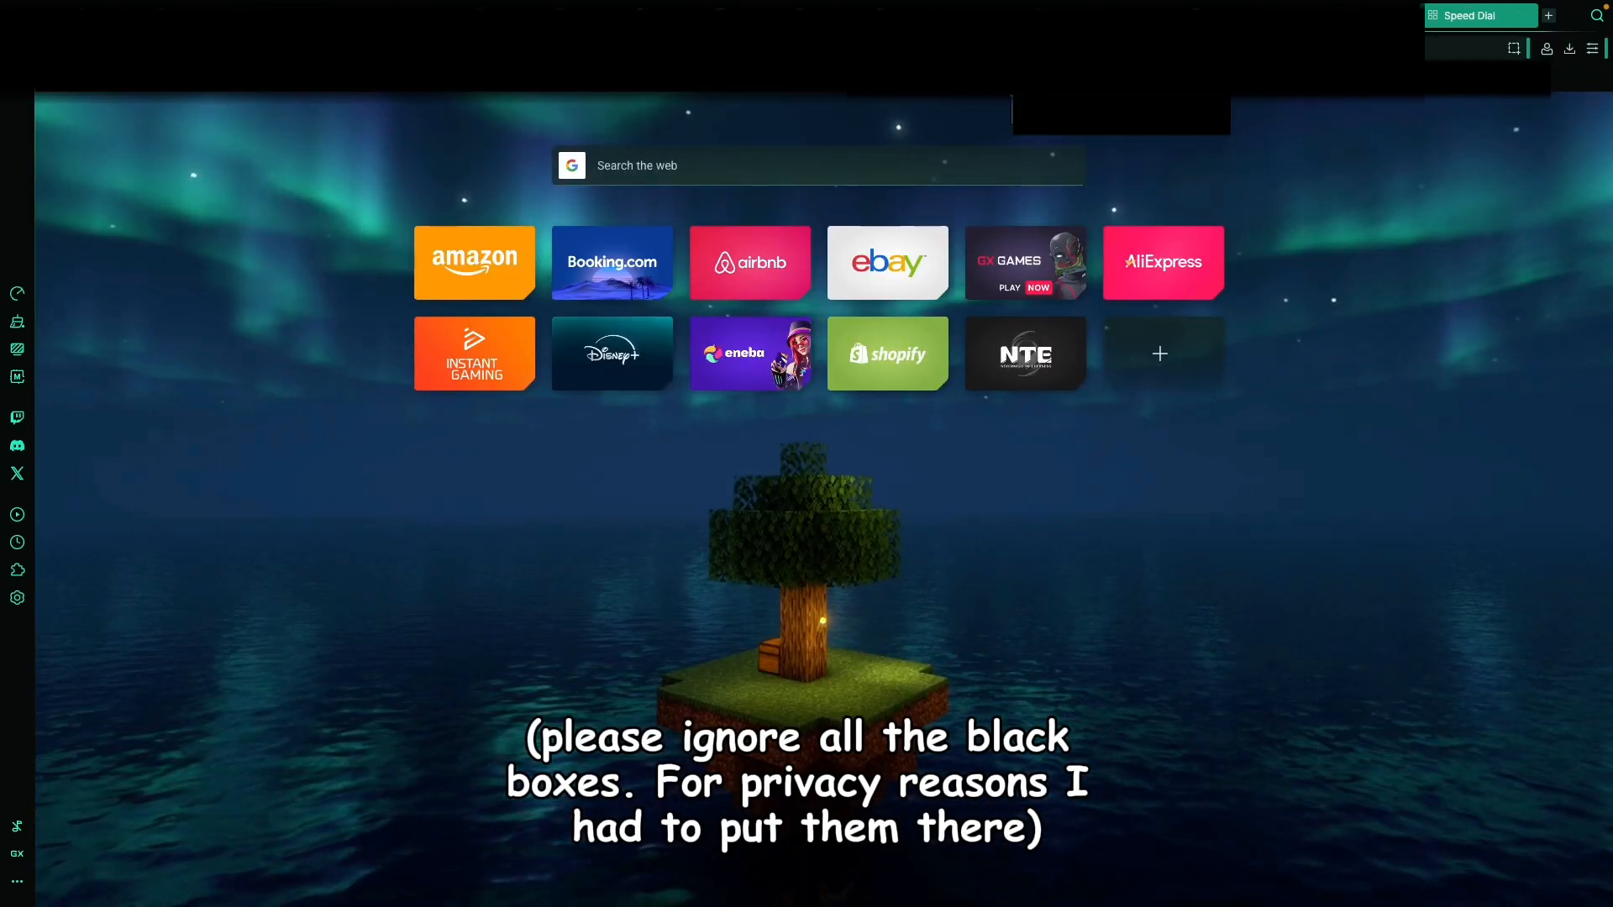
text(you)
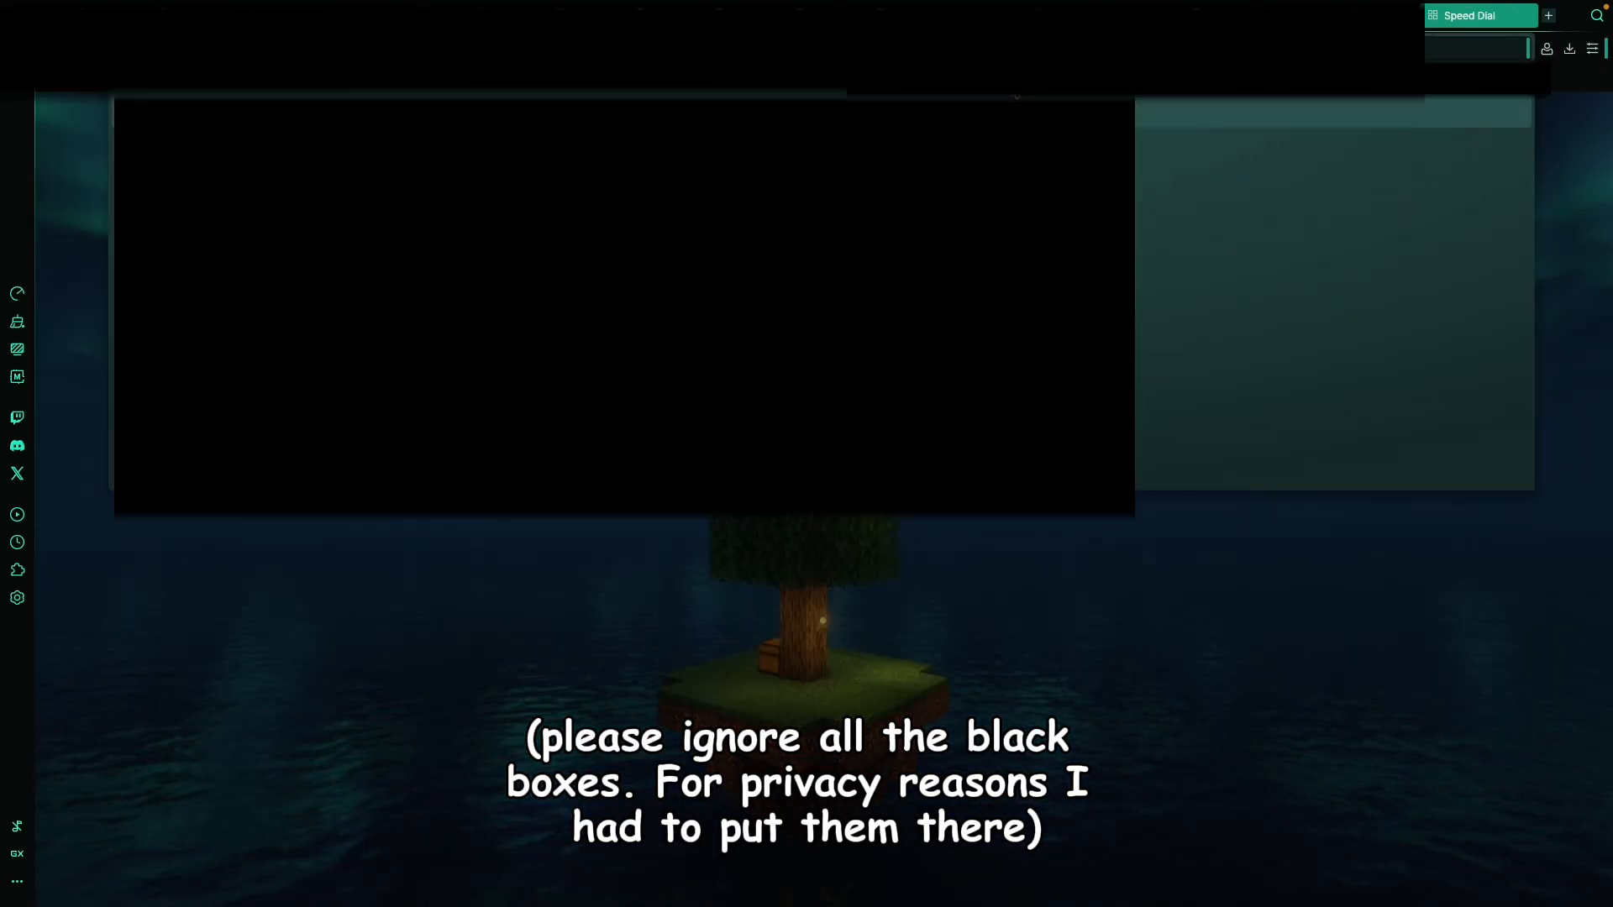
key(Return)
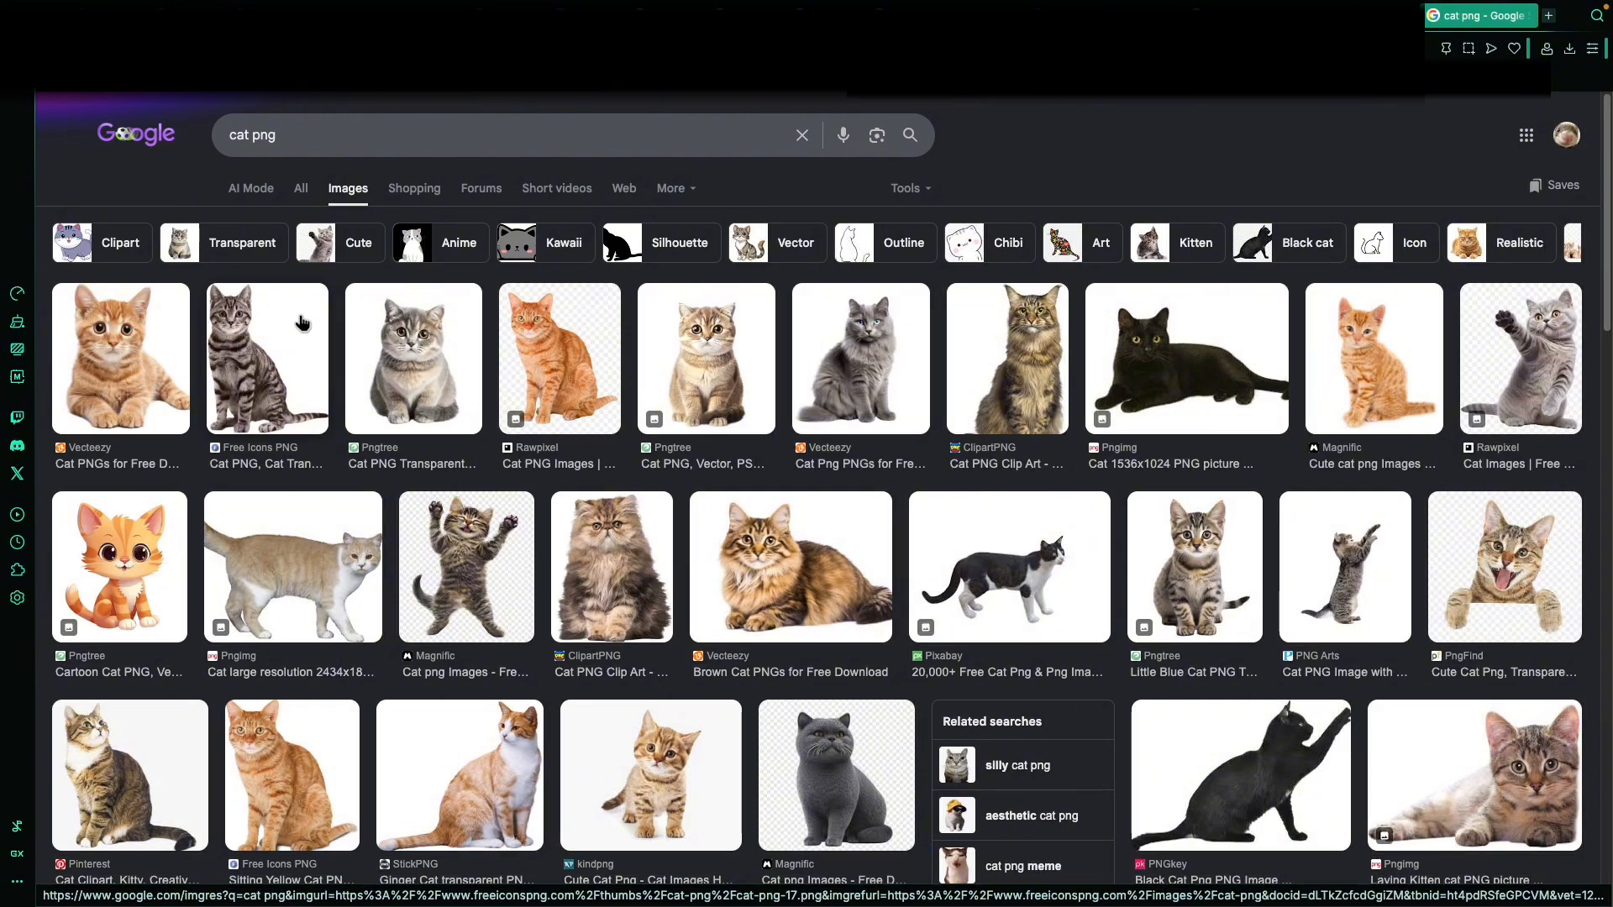
Step: Preview the kitten with raised paws and the Brown Cat PNGs image from the search results
click(466, 567)
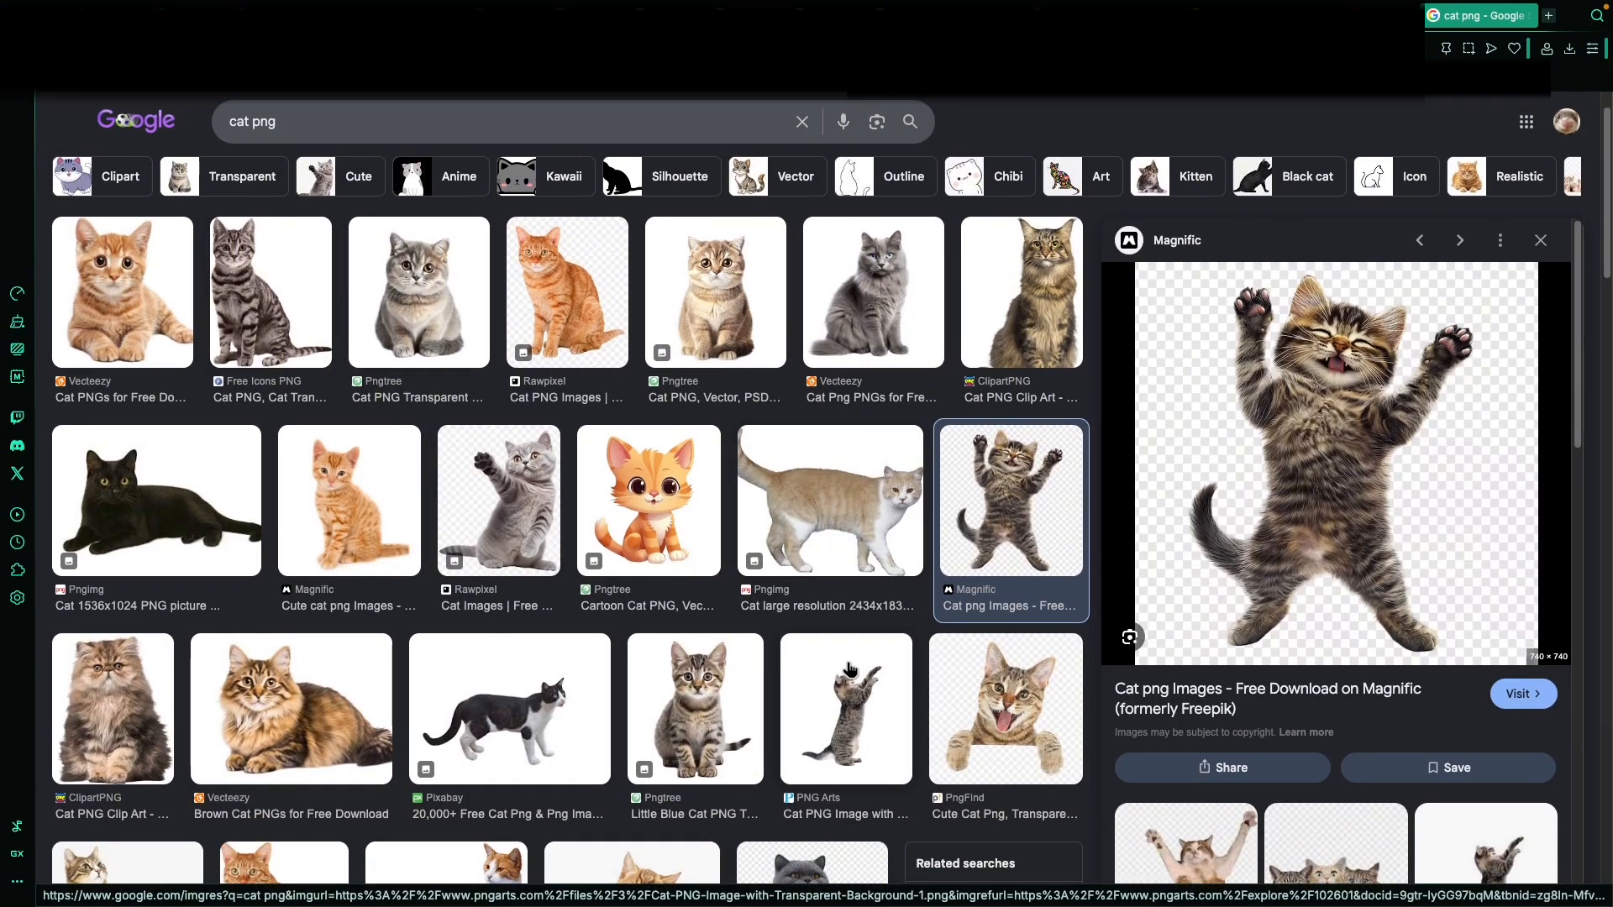
click(290, 708)
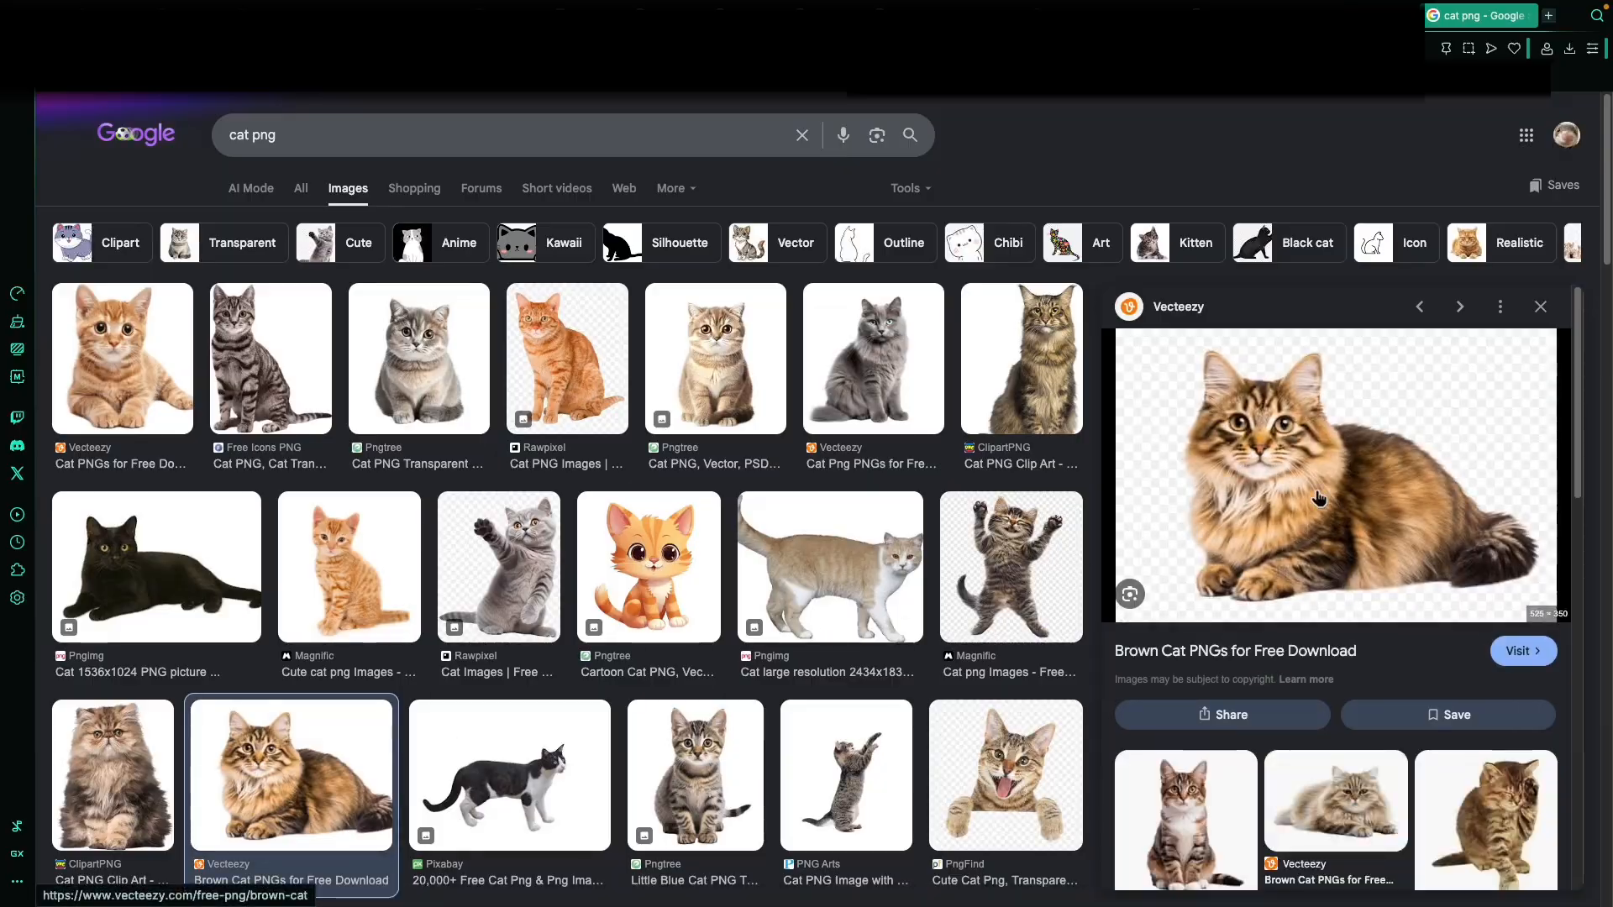
Step: Save the previewed brown cat image as cat.webp, and search Google for bg remover to open the remove.bg site
right_click(1404, 462)
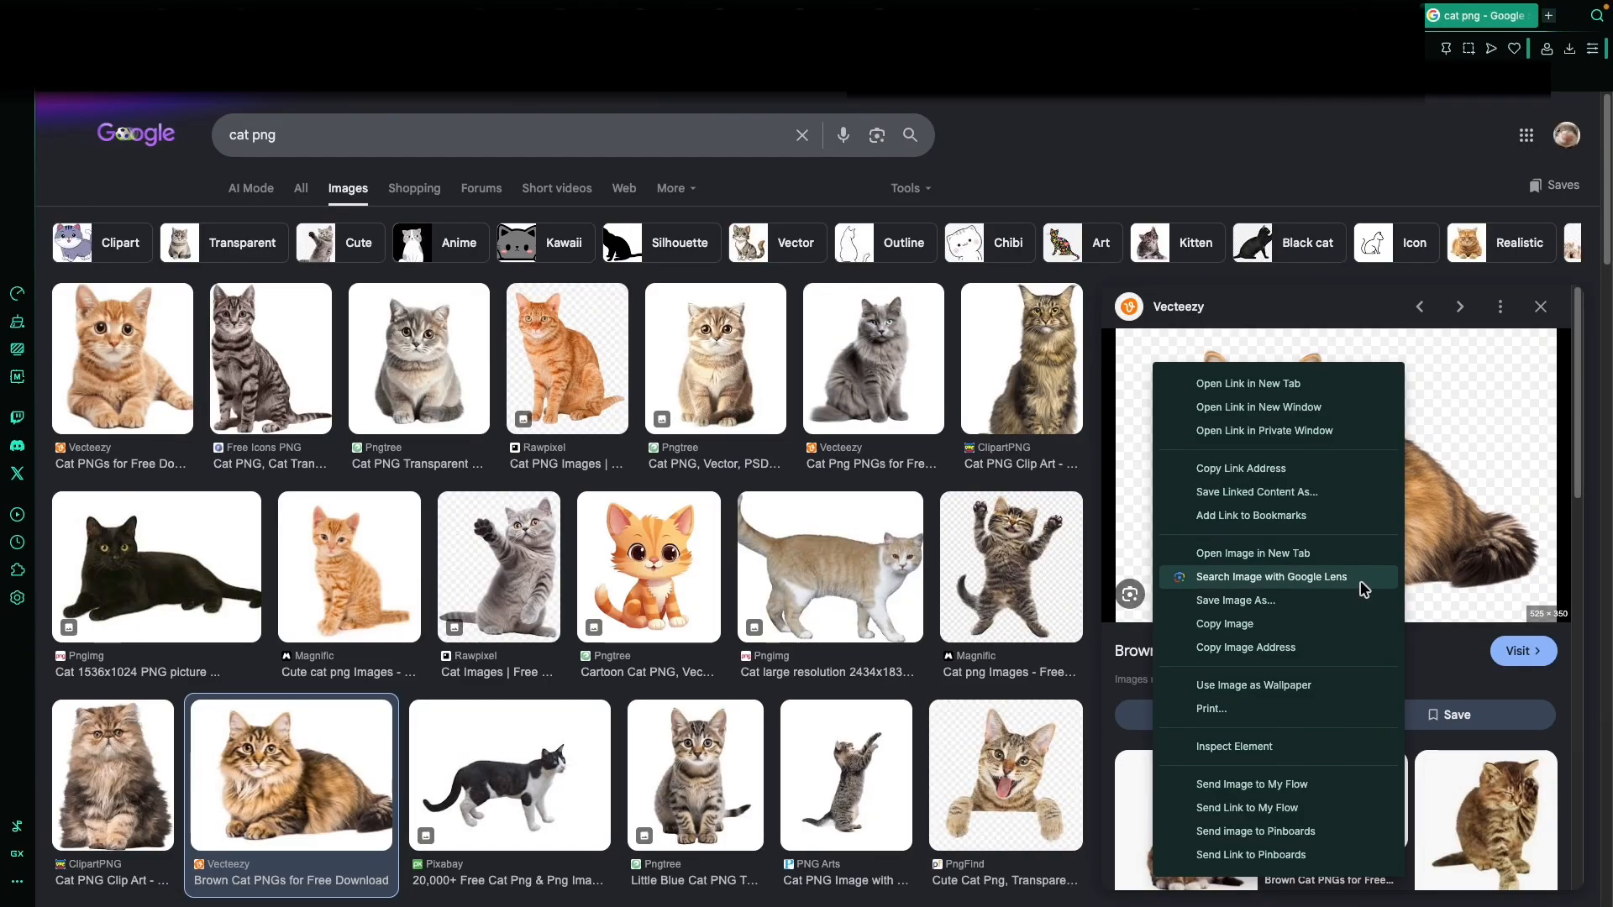
click(1327, 610)
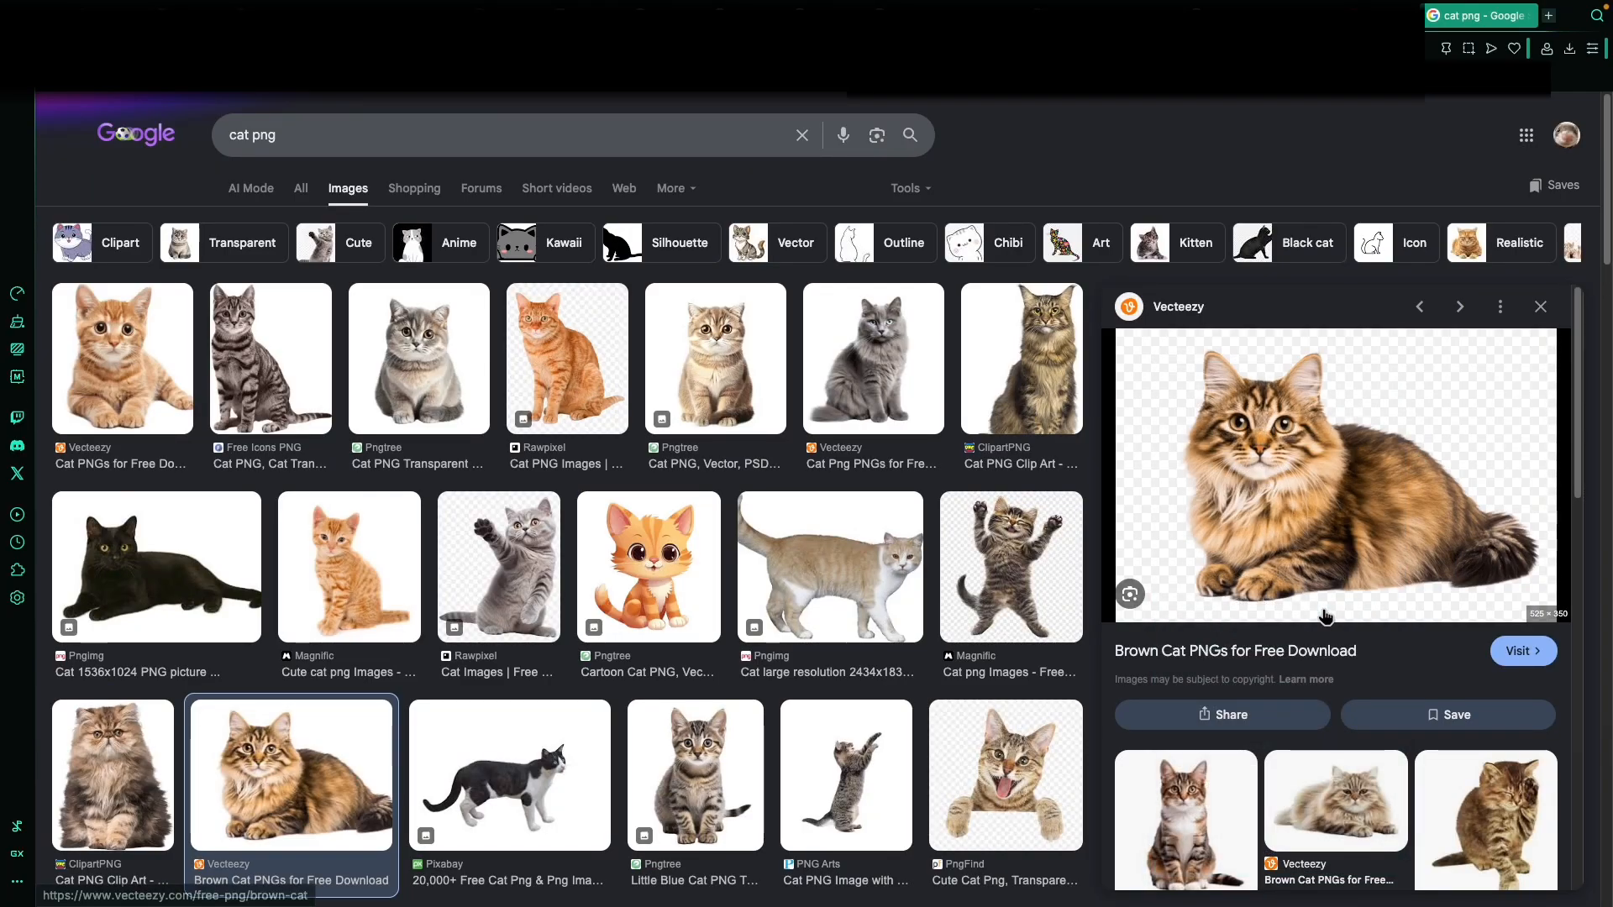
click(1547, 18)
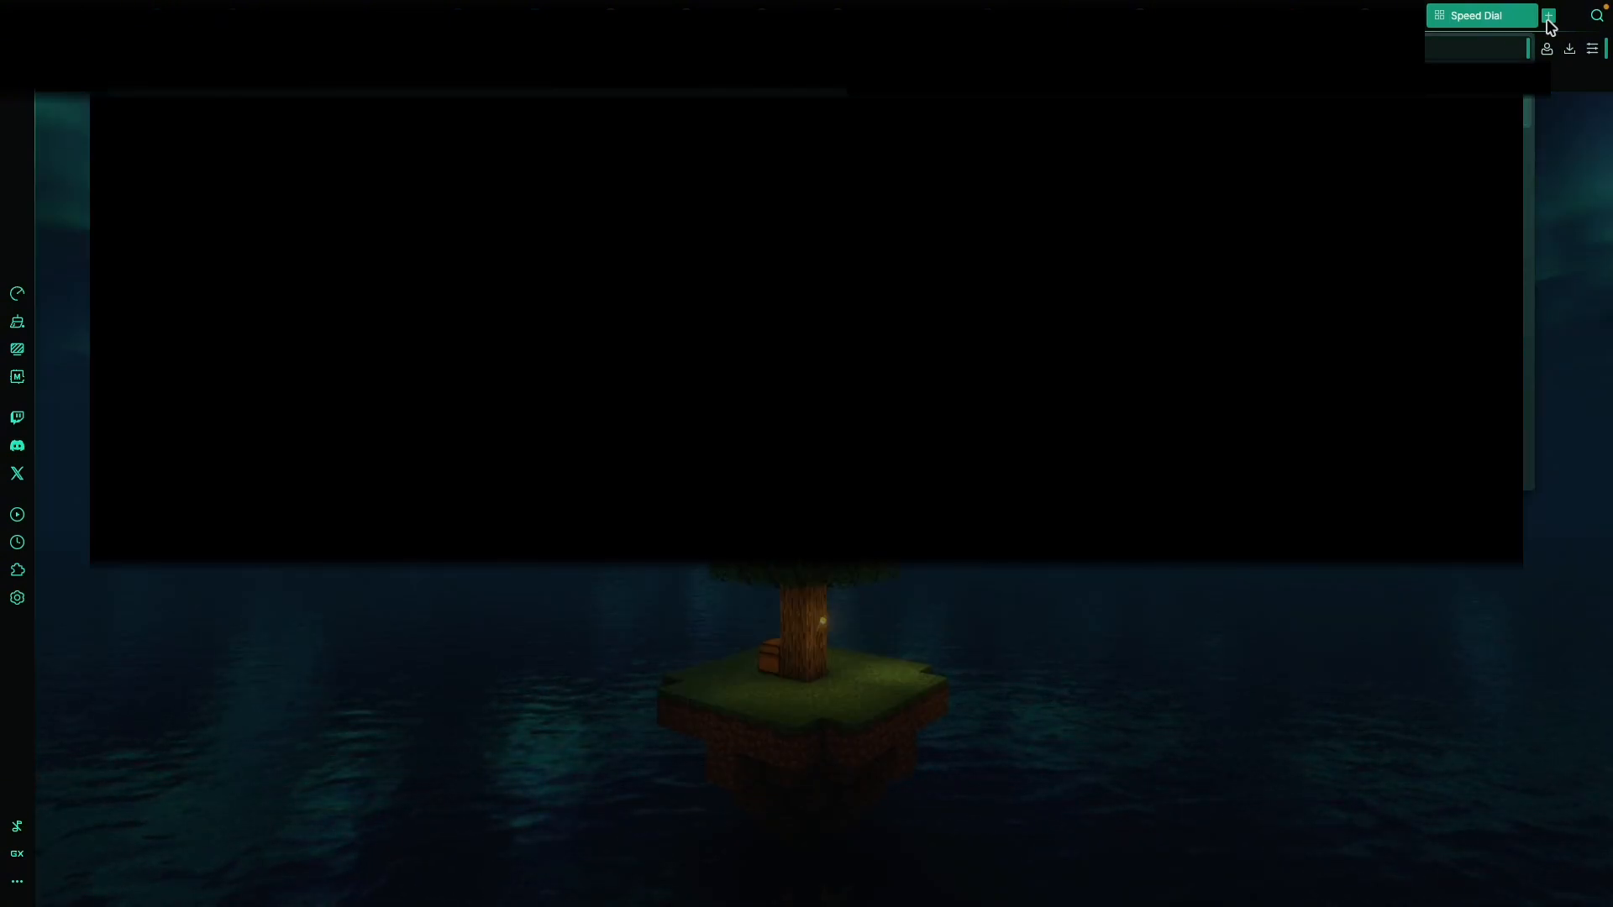
key(Return)
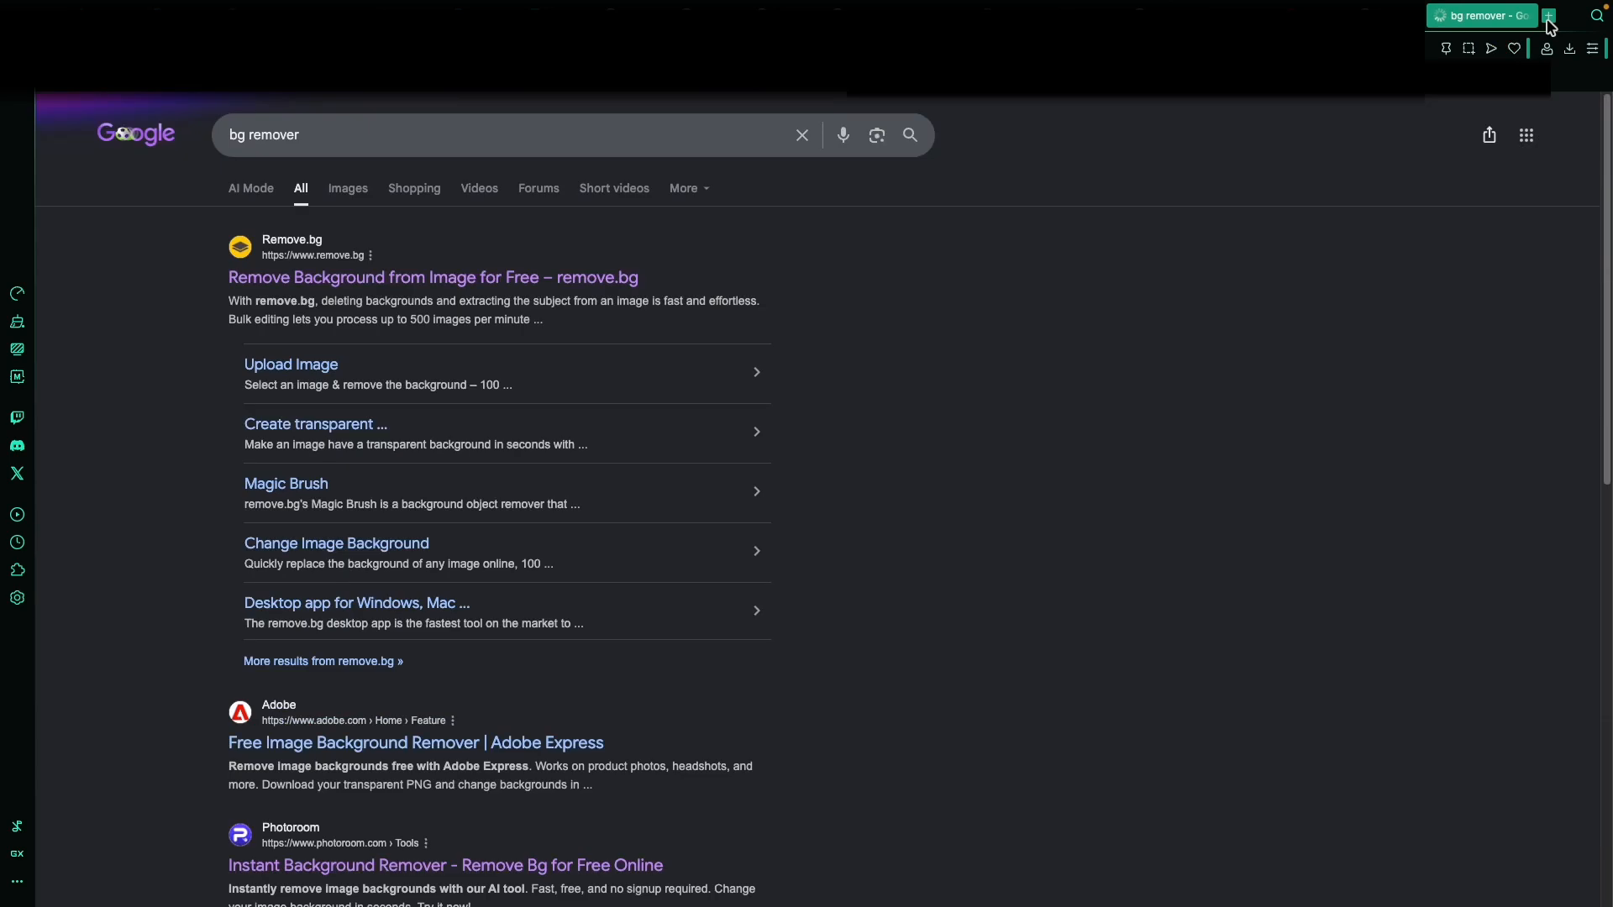
click(391, 279)
Step: Remove the background from the downloaded cat.webp on remove.bg and download the free 525 x 350 preview
click(1569, 48)
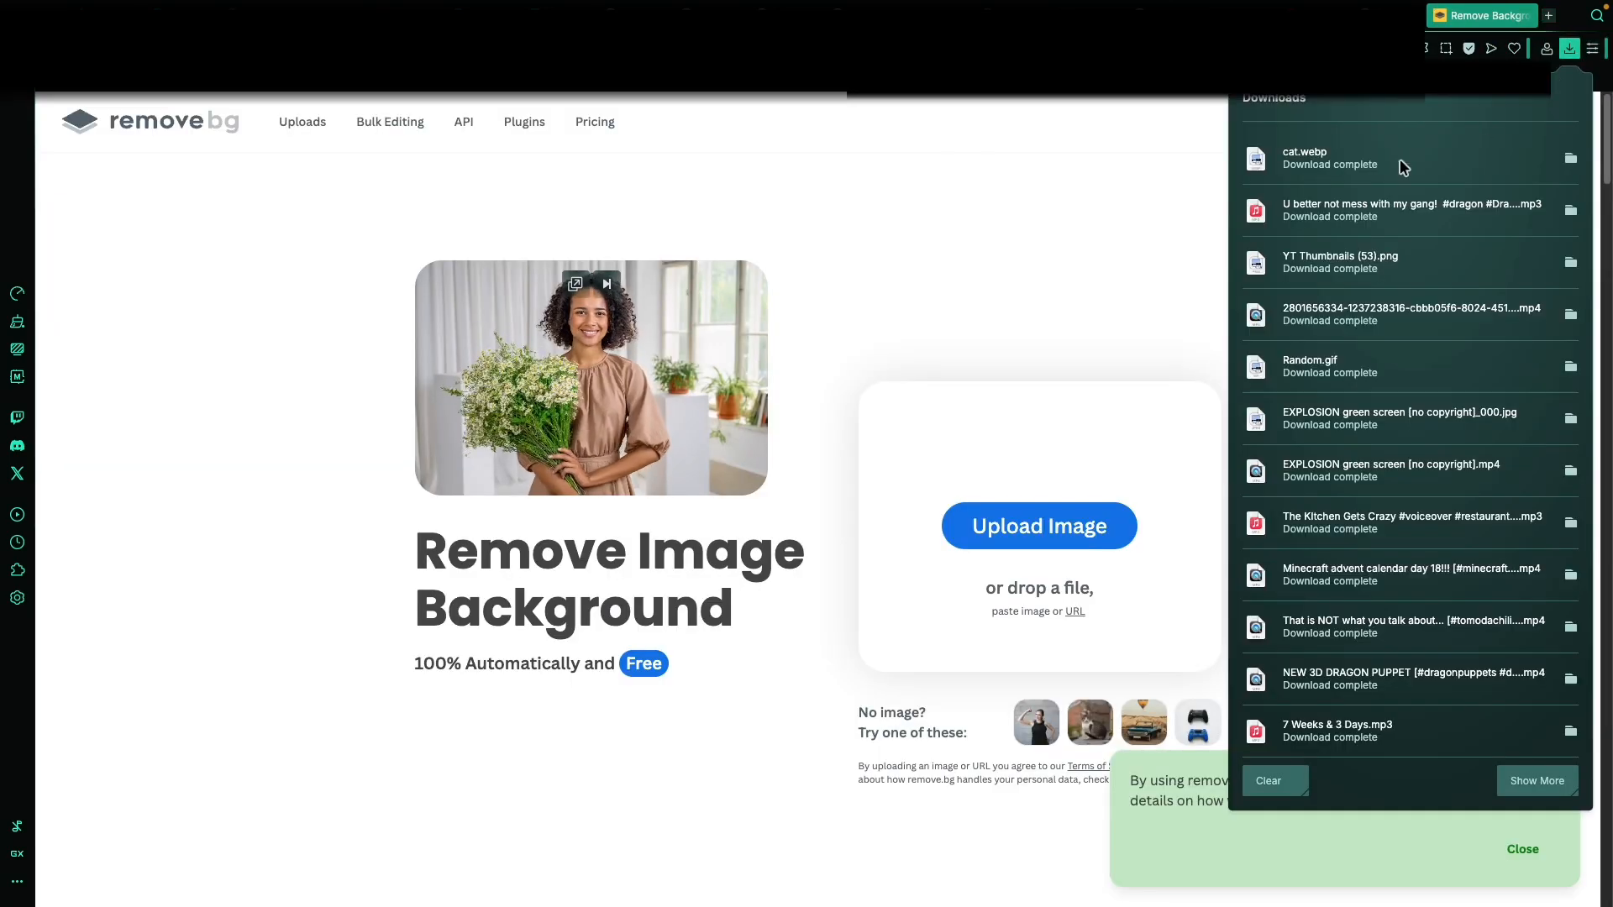
drag(1397, 159, 978, 475)
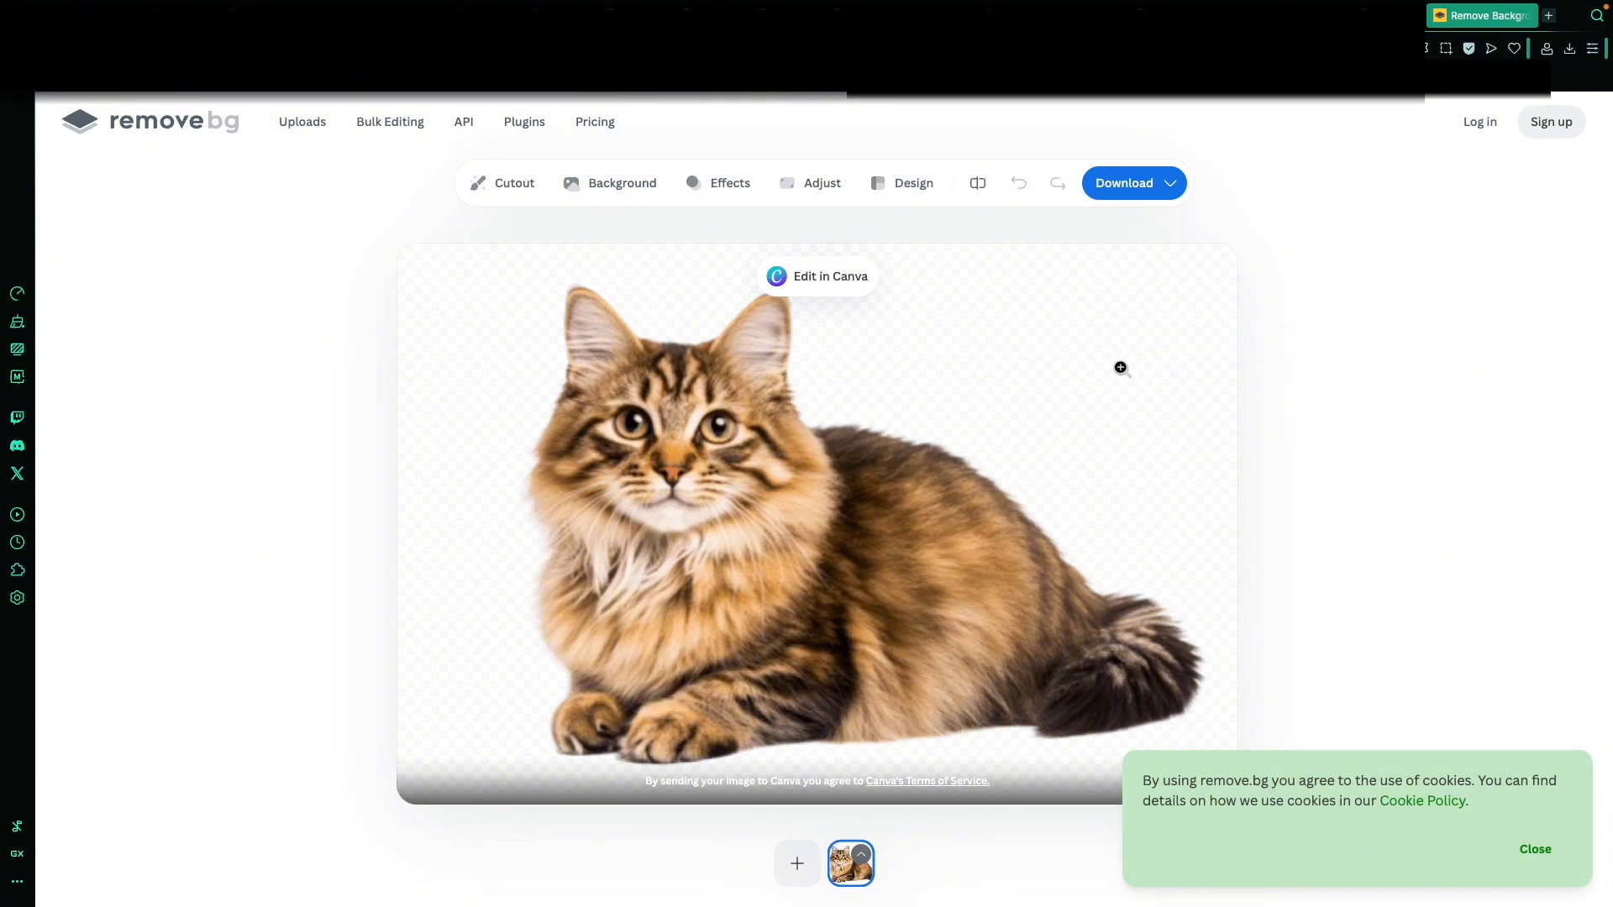
click(1110, 186)
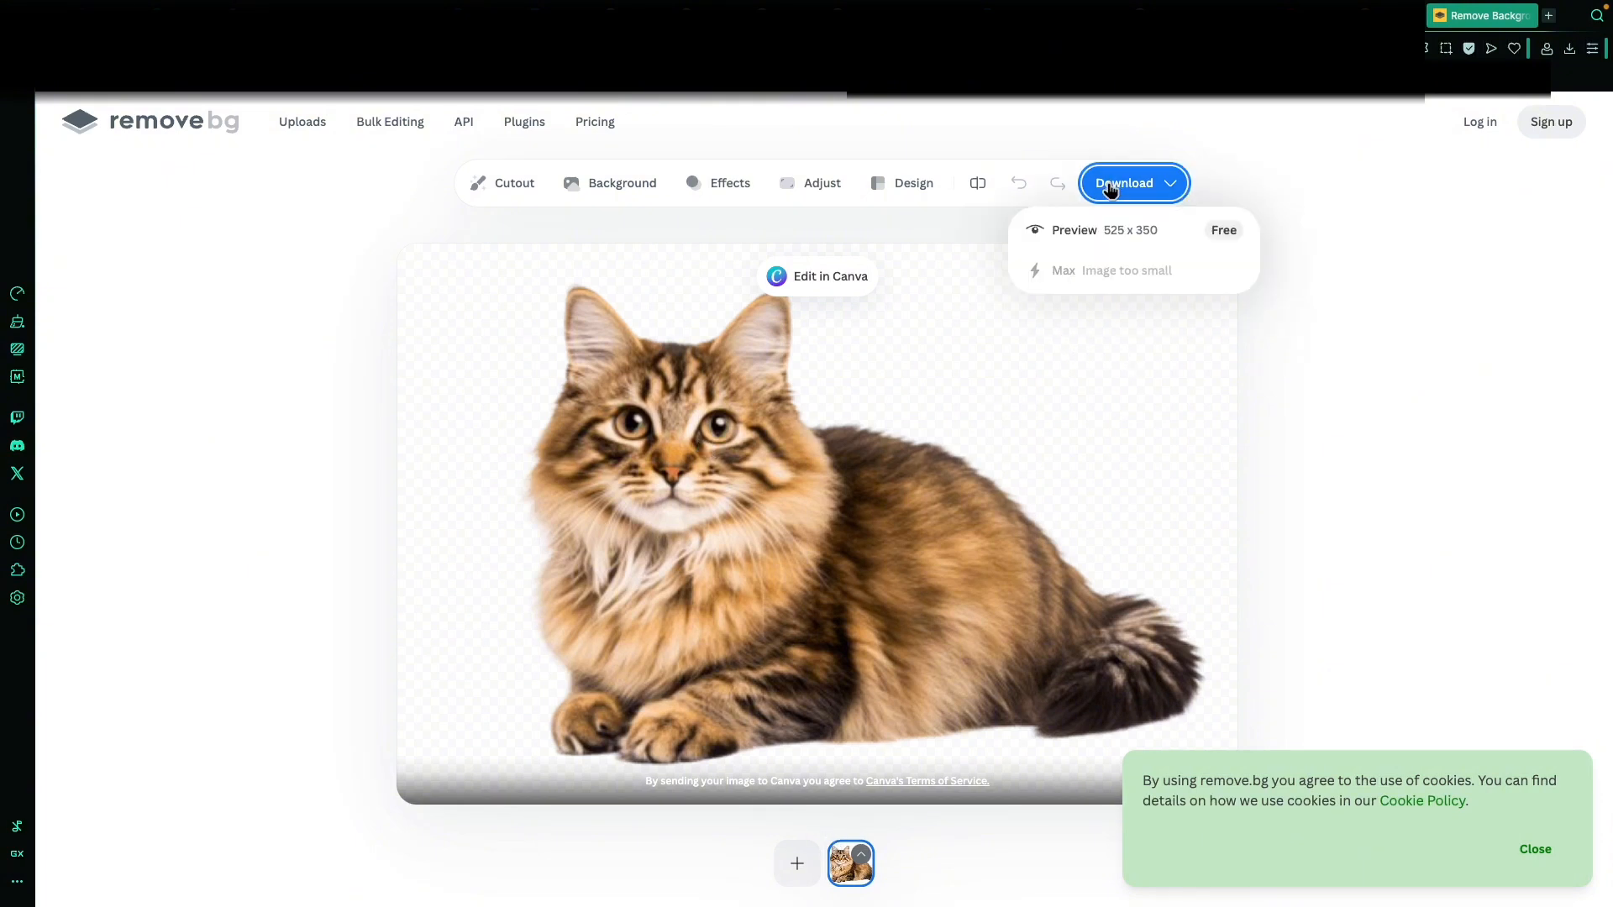
click(1095, 230)
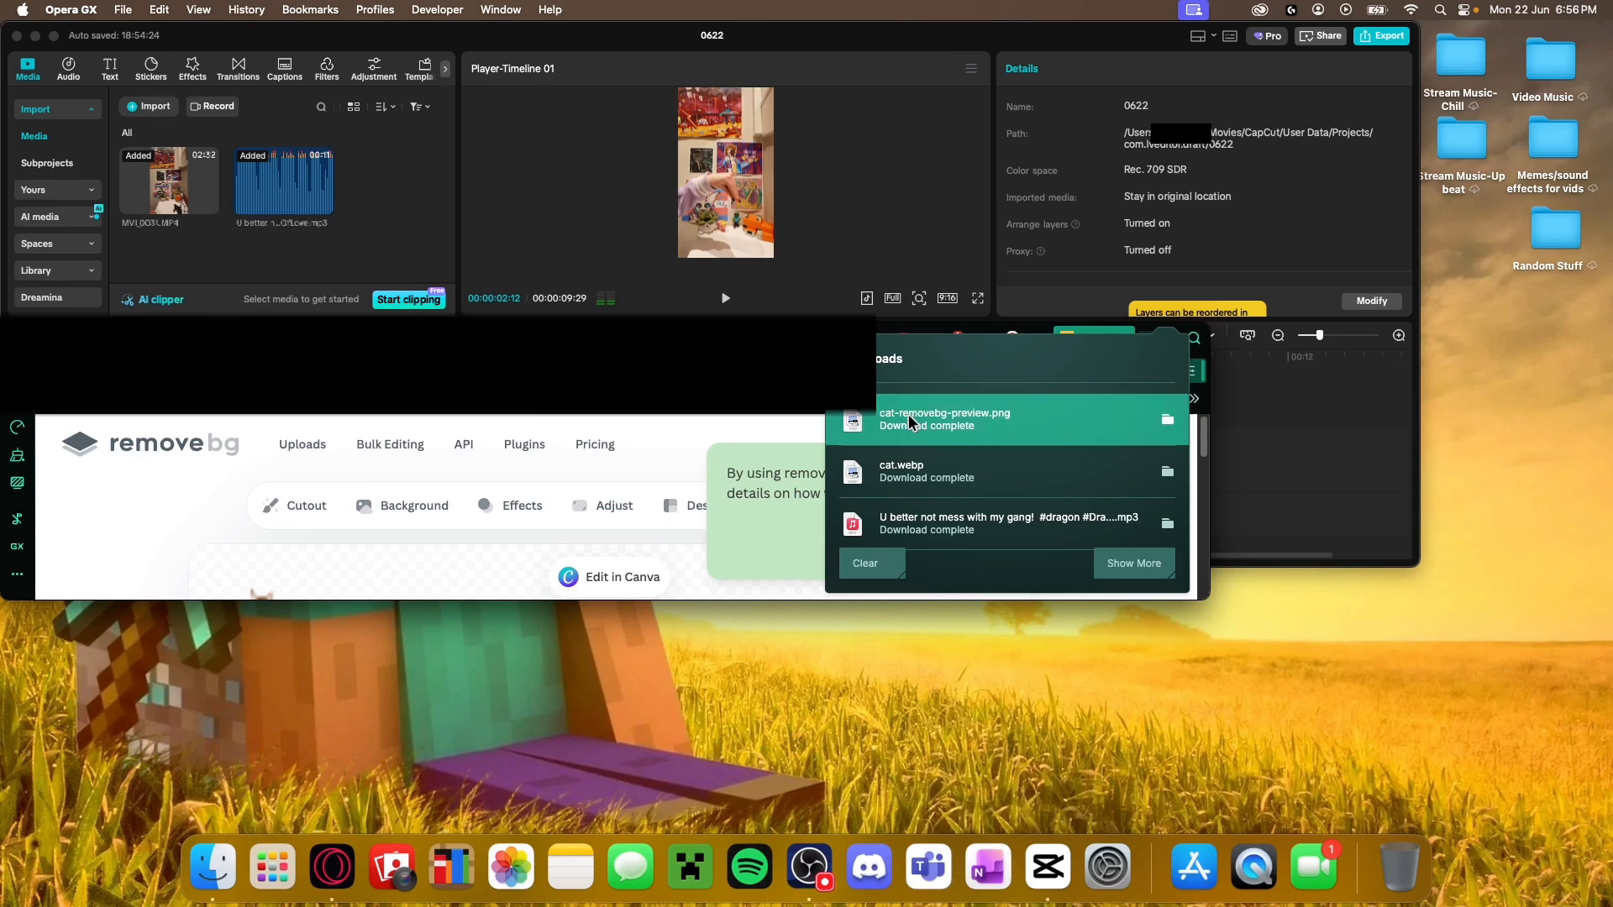
Step: Add the downloaded cat-removebg-preview.png to the CapCut timeline above the main track at 00:00:02:12 and move the cat higher in the frame
drag(909, 415, 1321, 428)
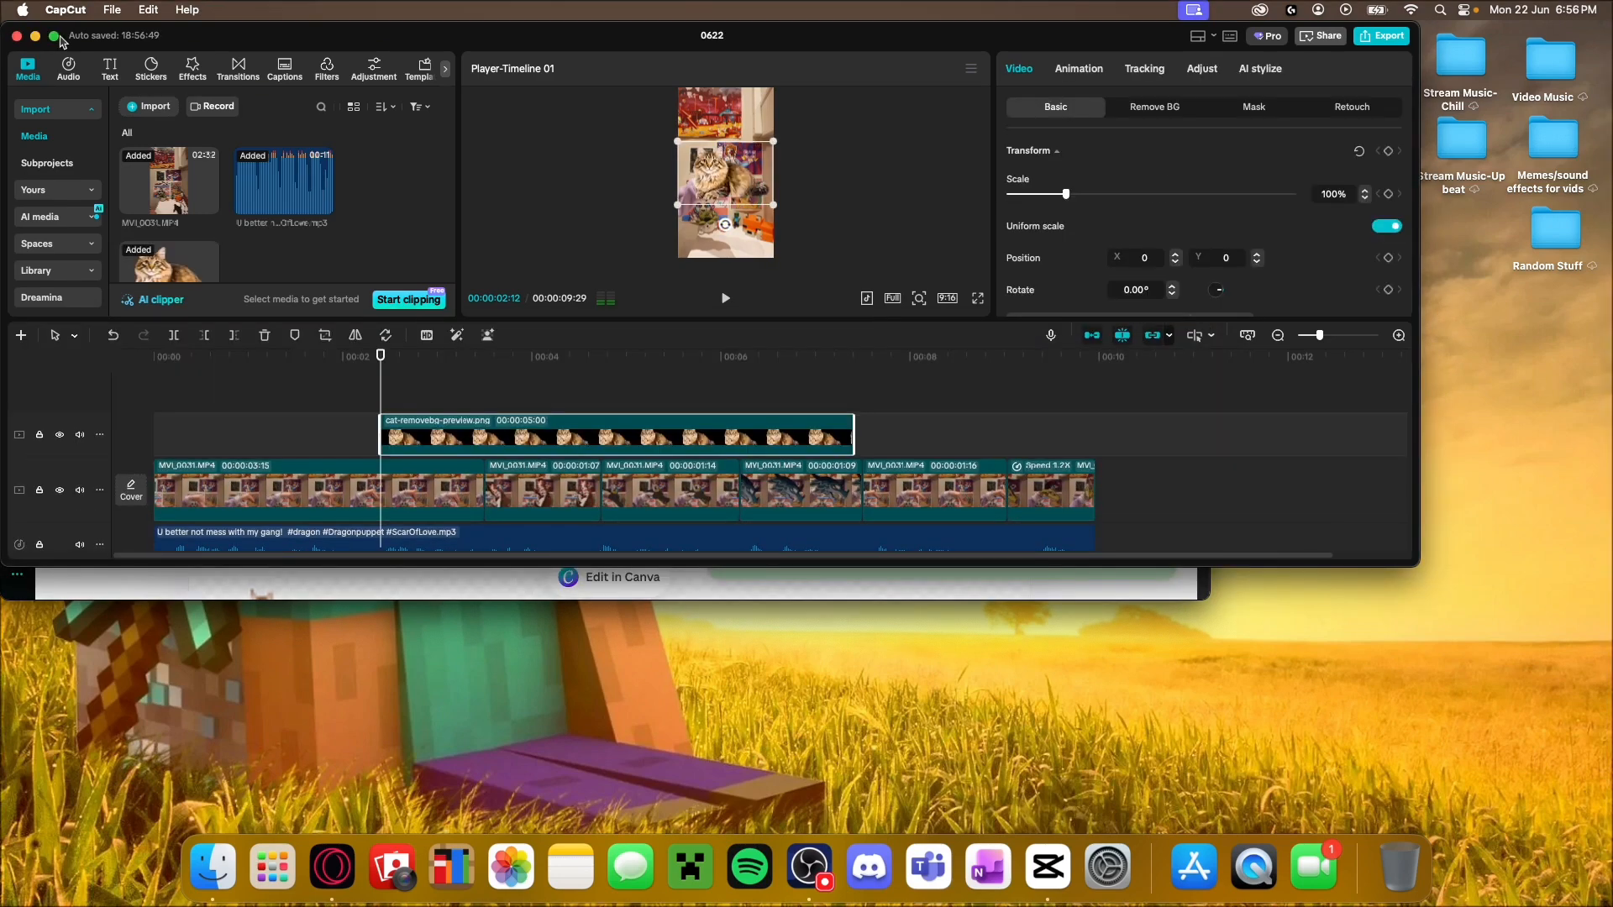
click(55, 37)
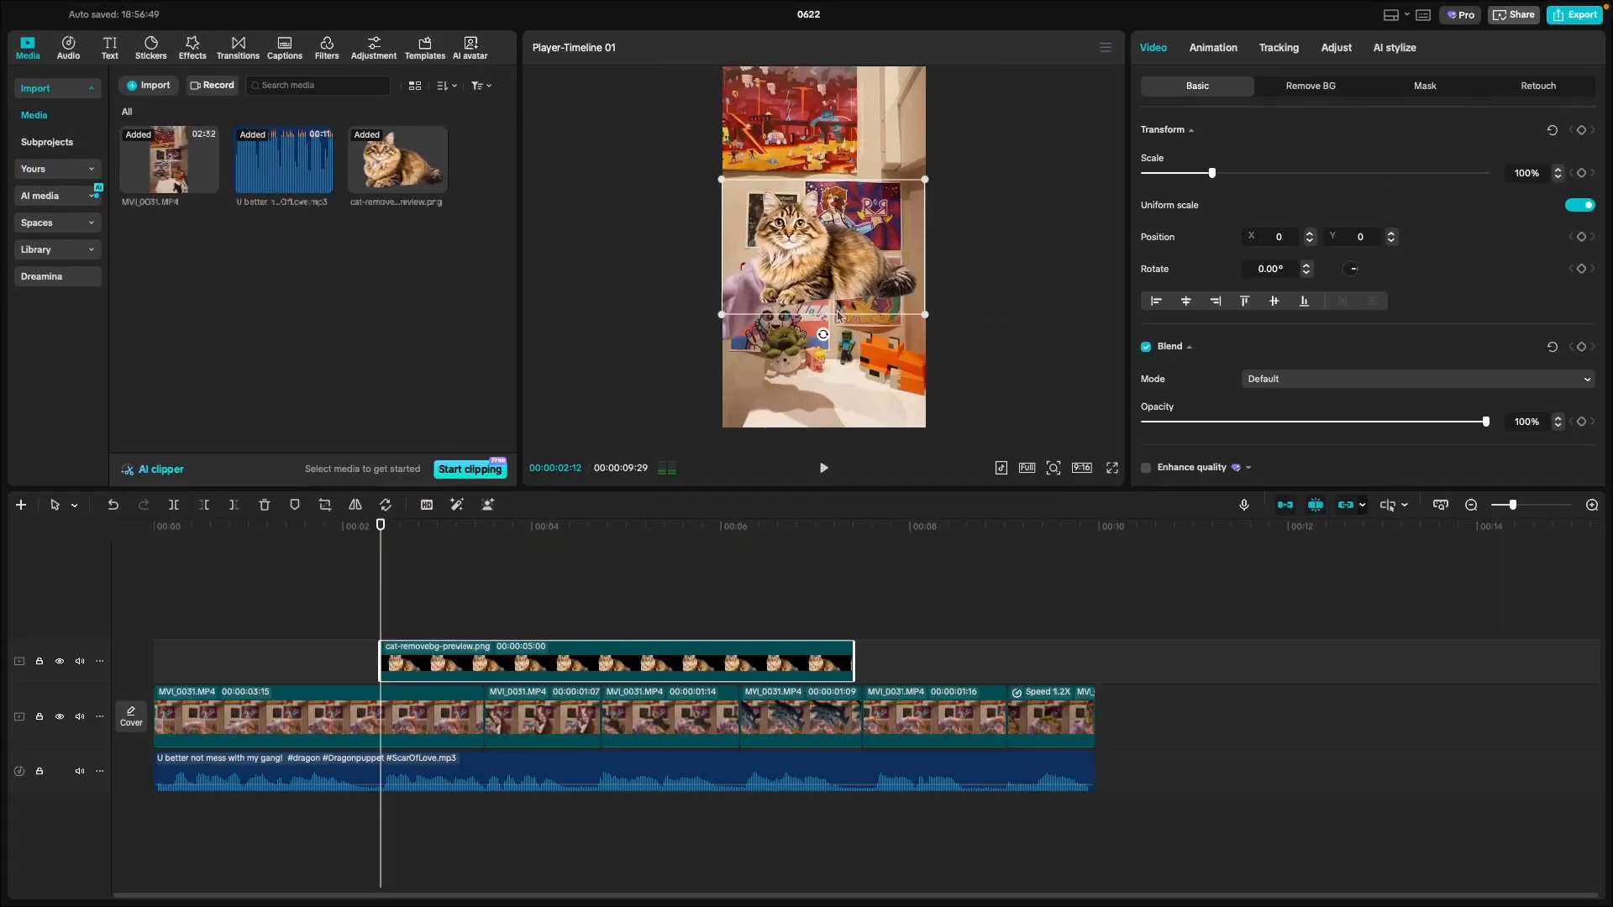
drag(871, 252, 871, 144)
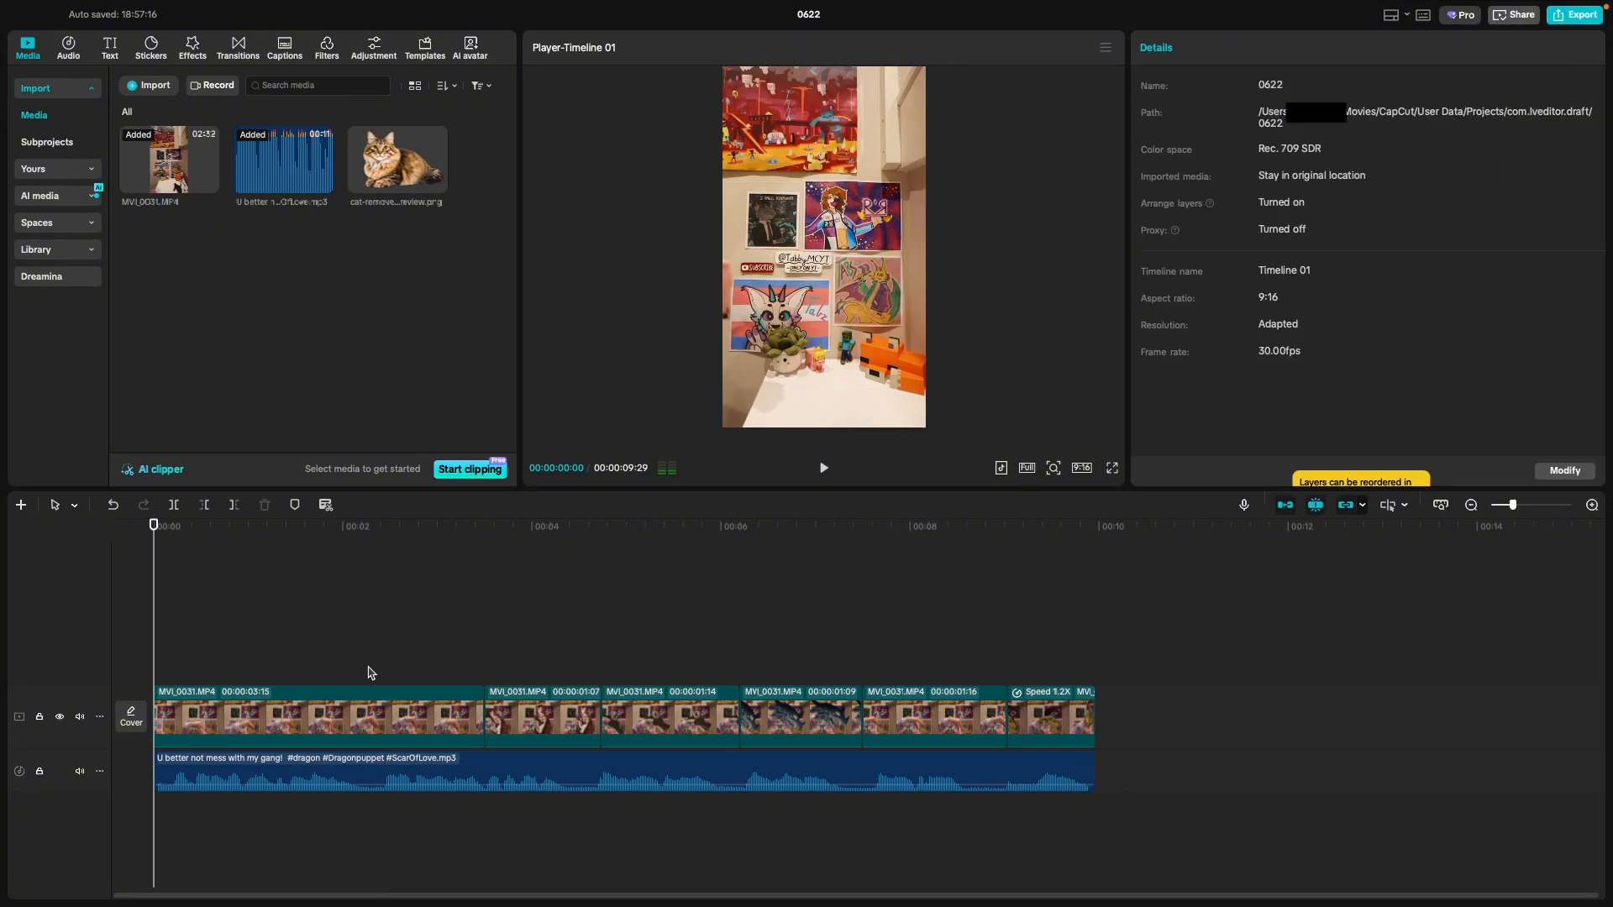
click(368, 674)
drag(368, 674, 858, 732)
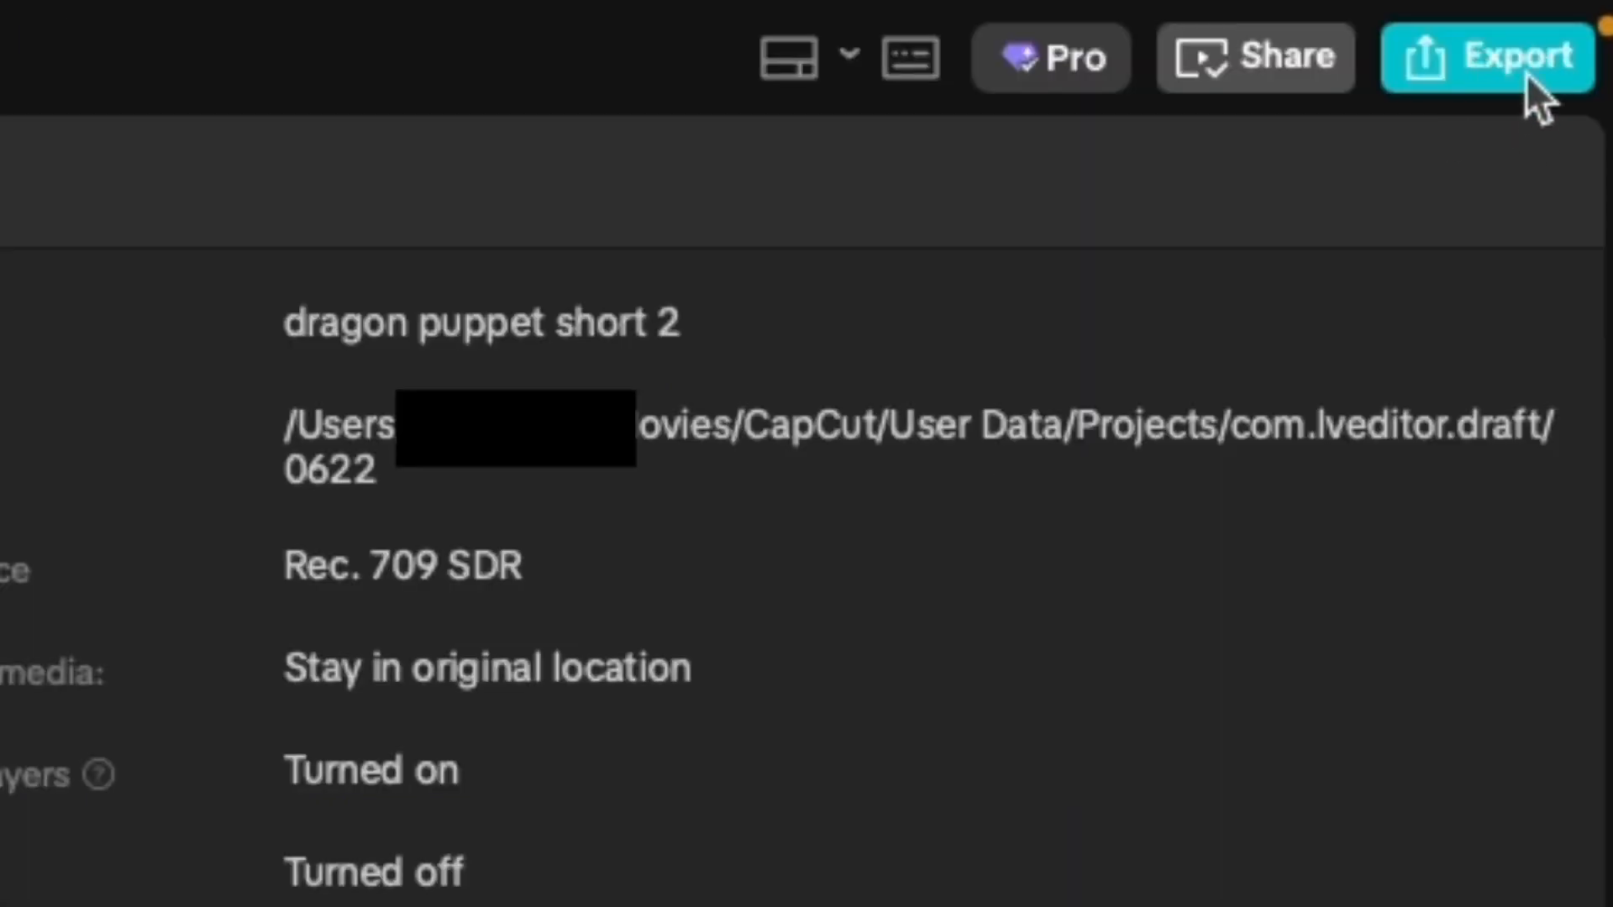
Step: Export dragon puppet short 2 as a 1080P H.264 mp4 at 30fps, select YouTube as the sharing target and dismiss the sharing dialog
click(1525, 74)
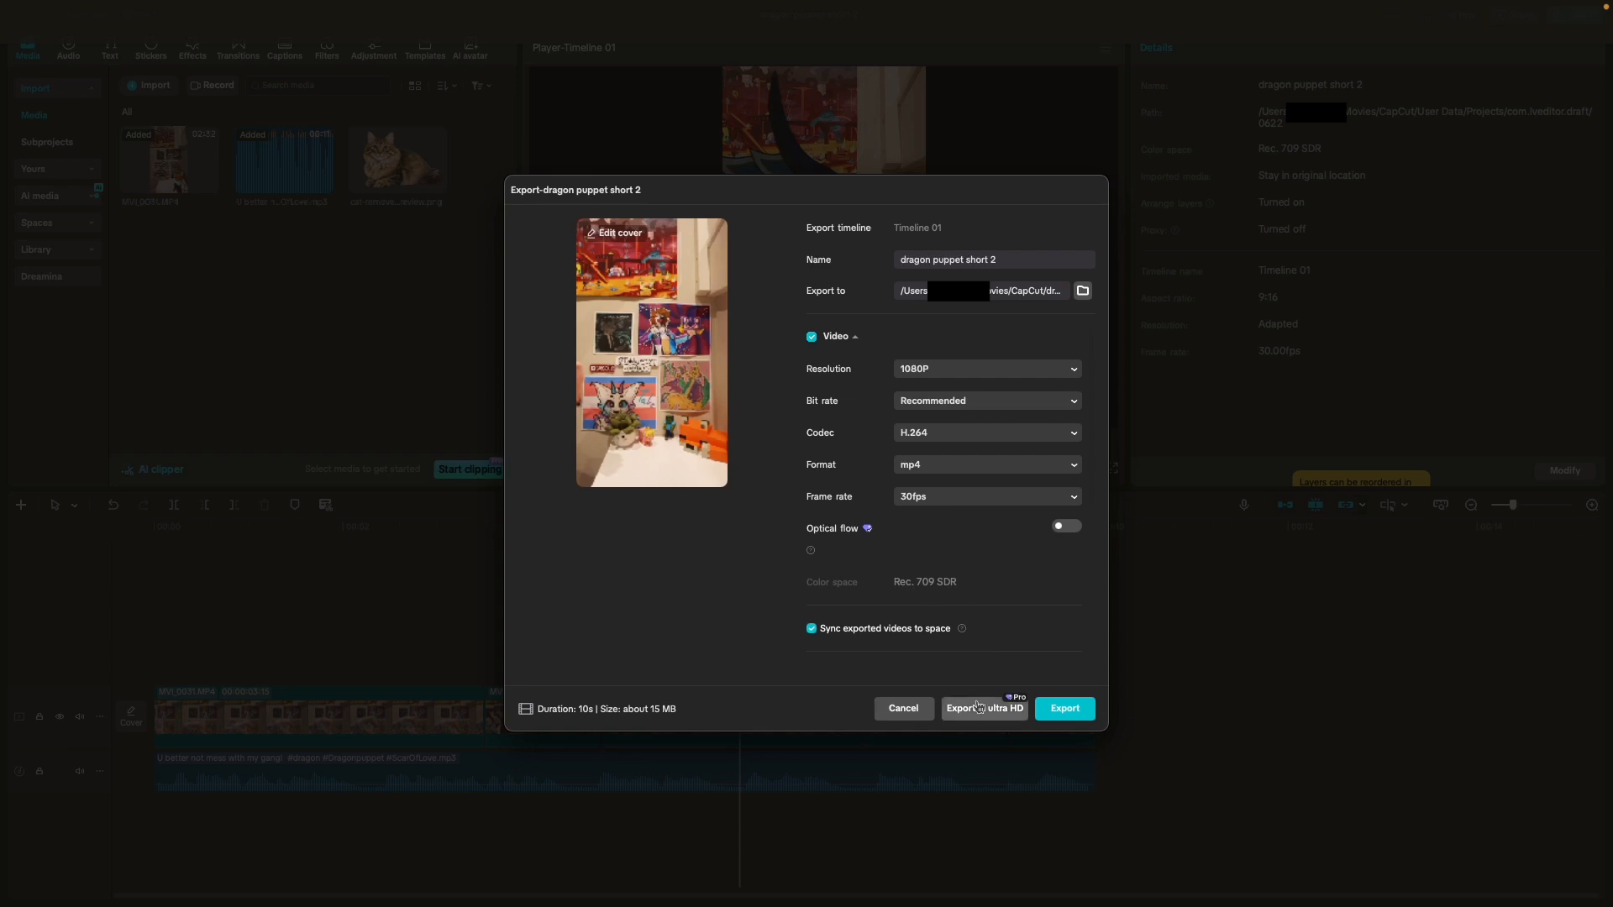
click(1062, 710)
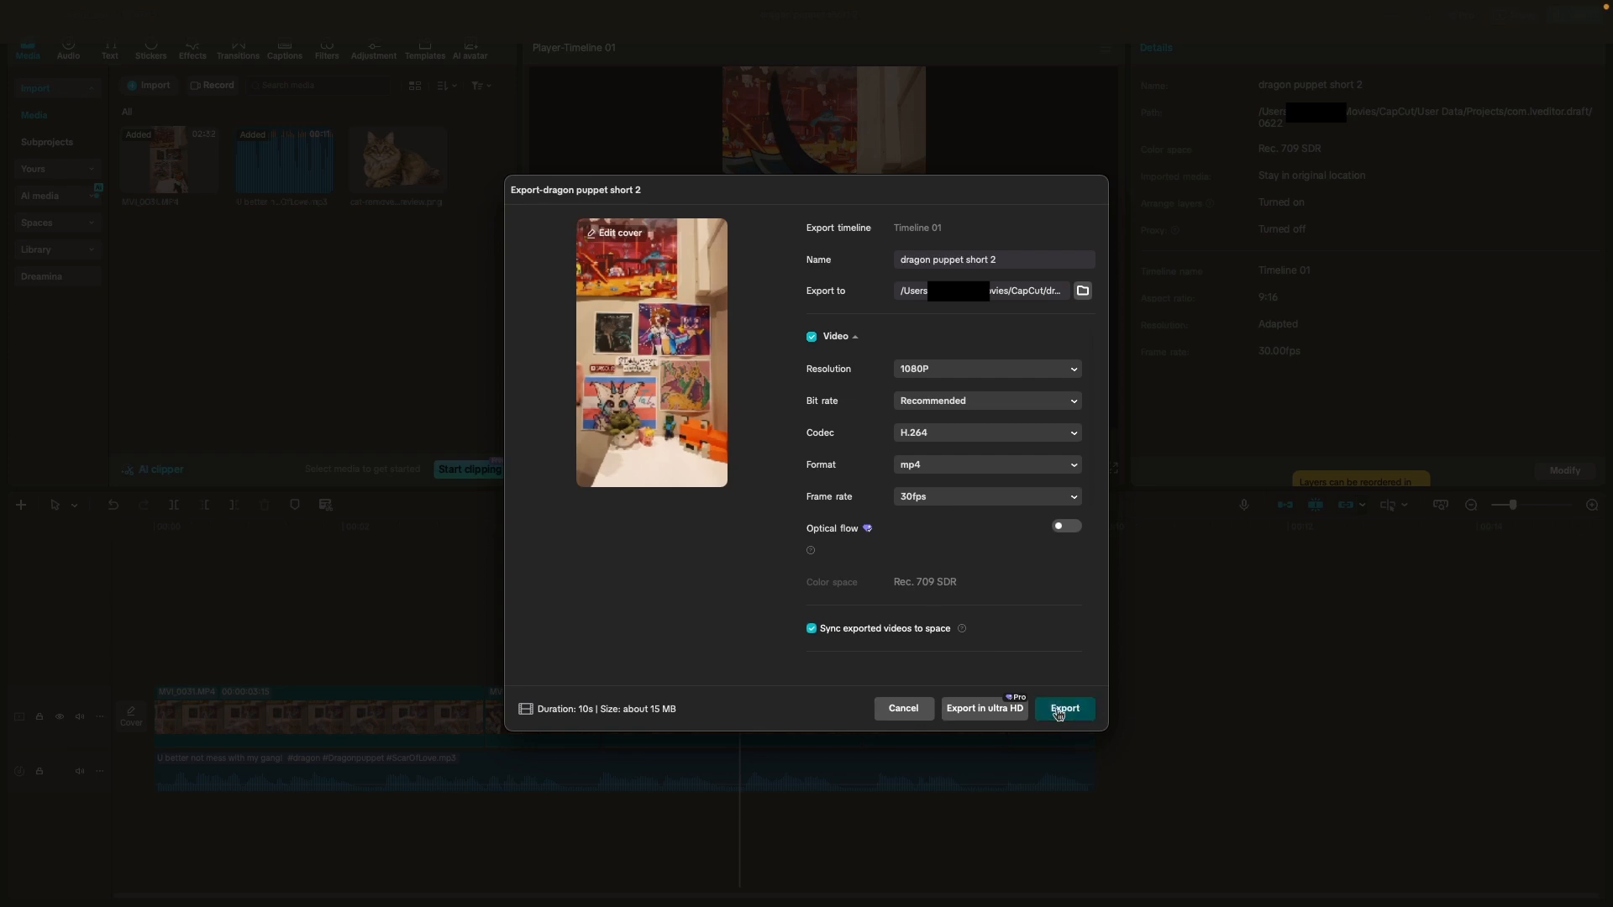
click(967, 312)
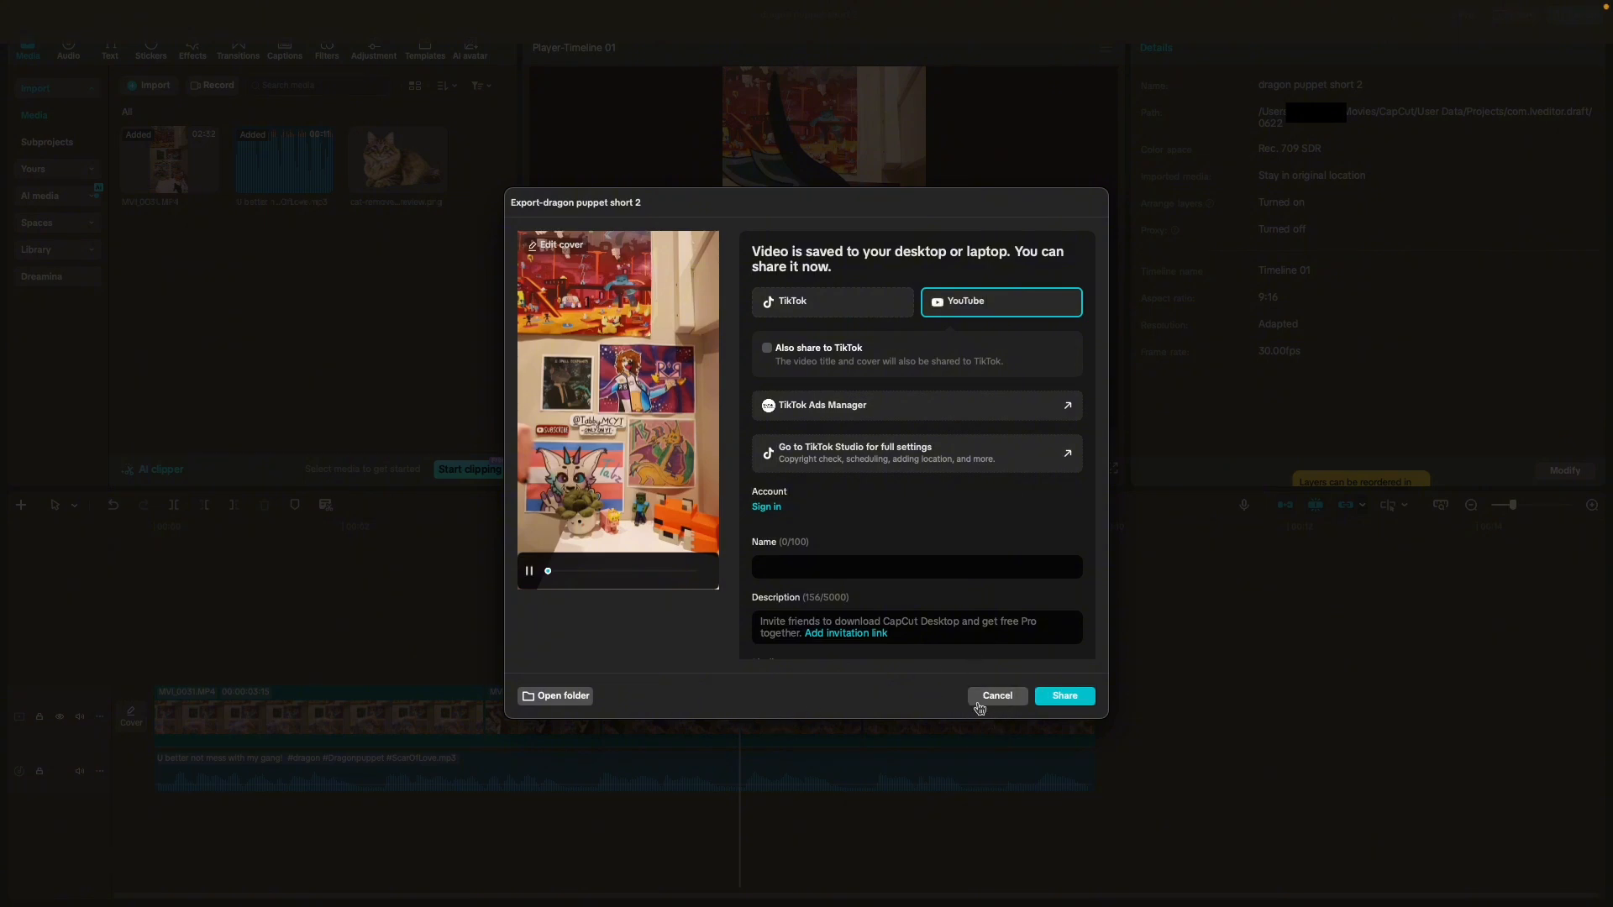
click(994, 696)
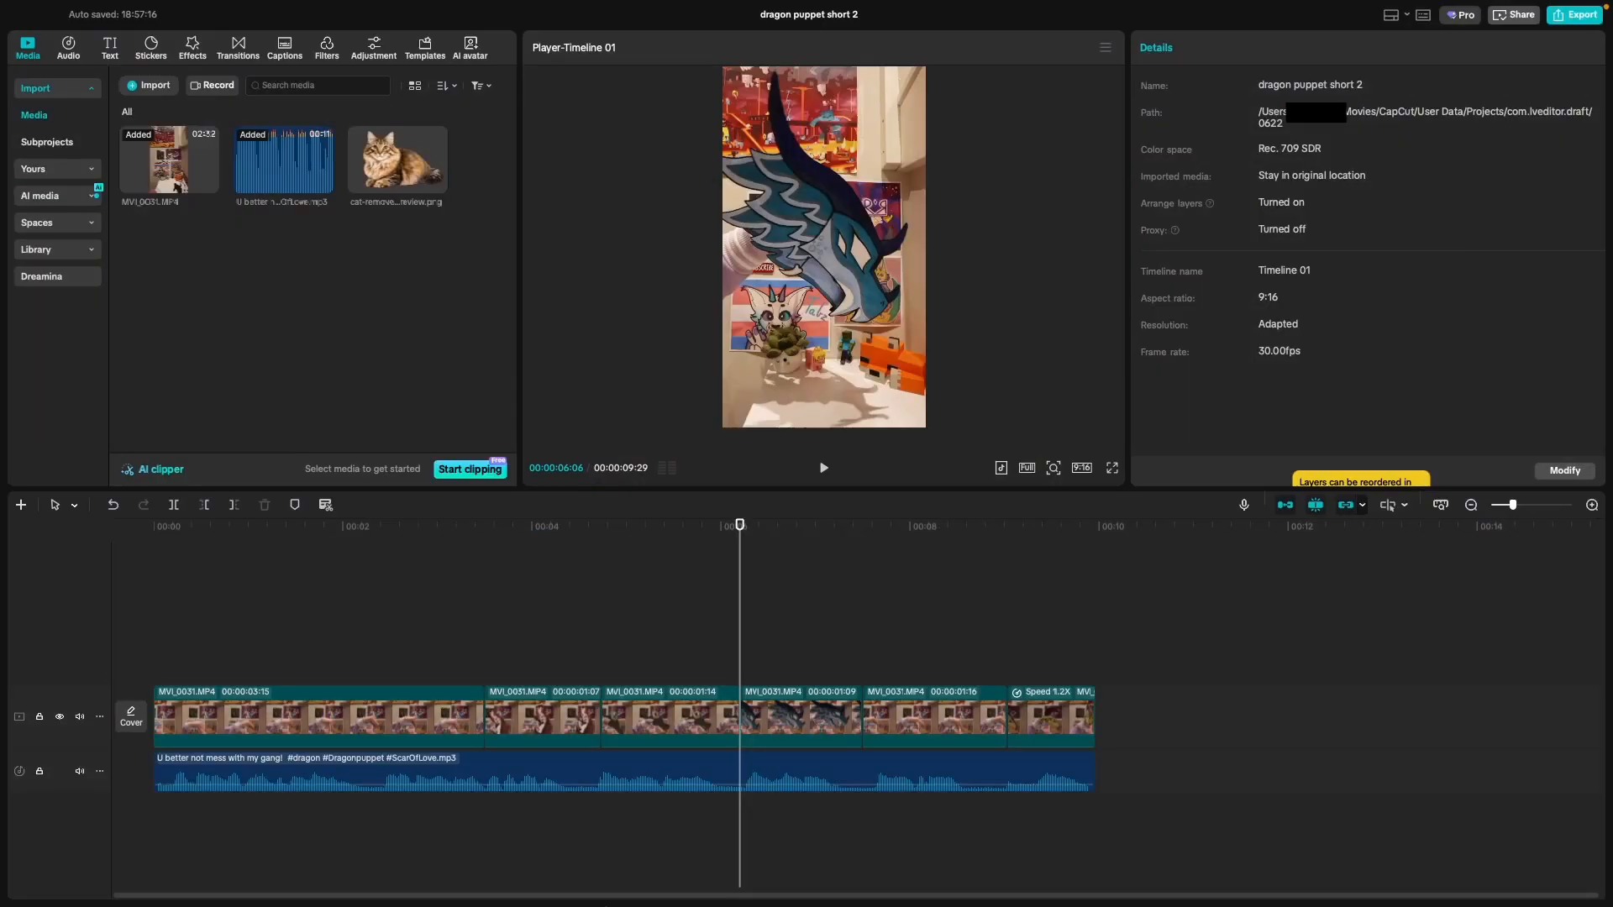
Step: Switch to YouTube Studio in Opera GX and complete the upload's title with #dragonpuppets #funny #cringe #art #craft #skit #comedy]
click(323, 868)
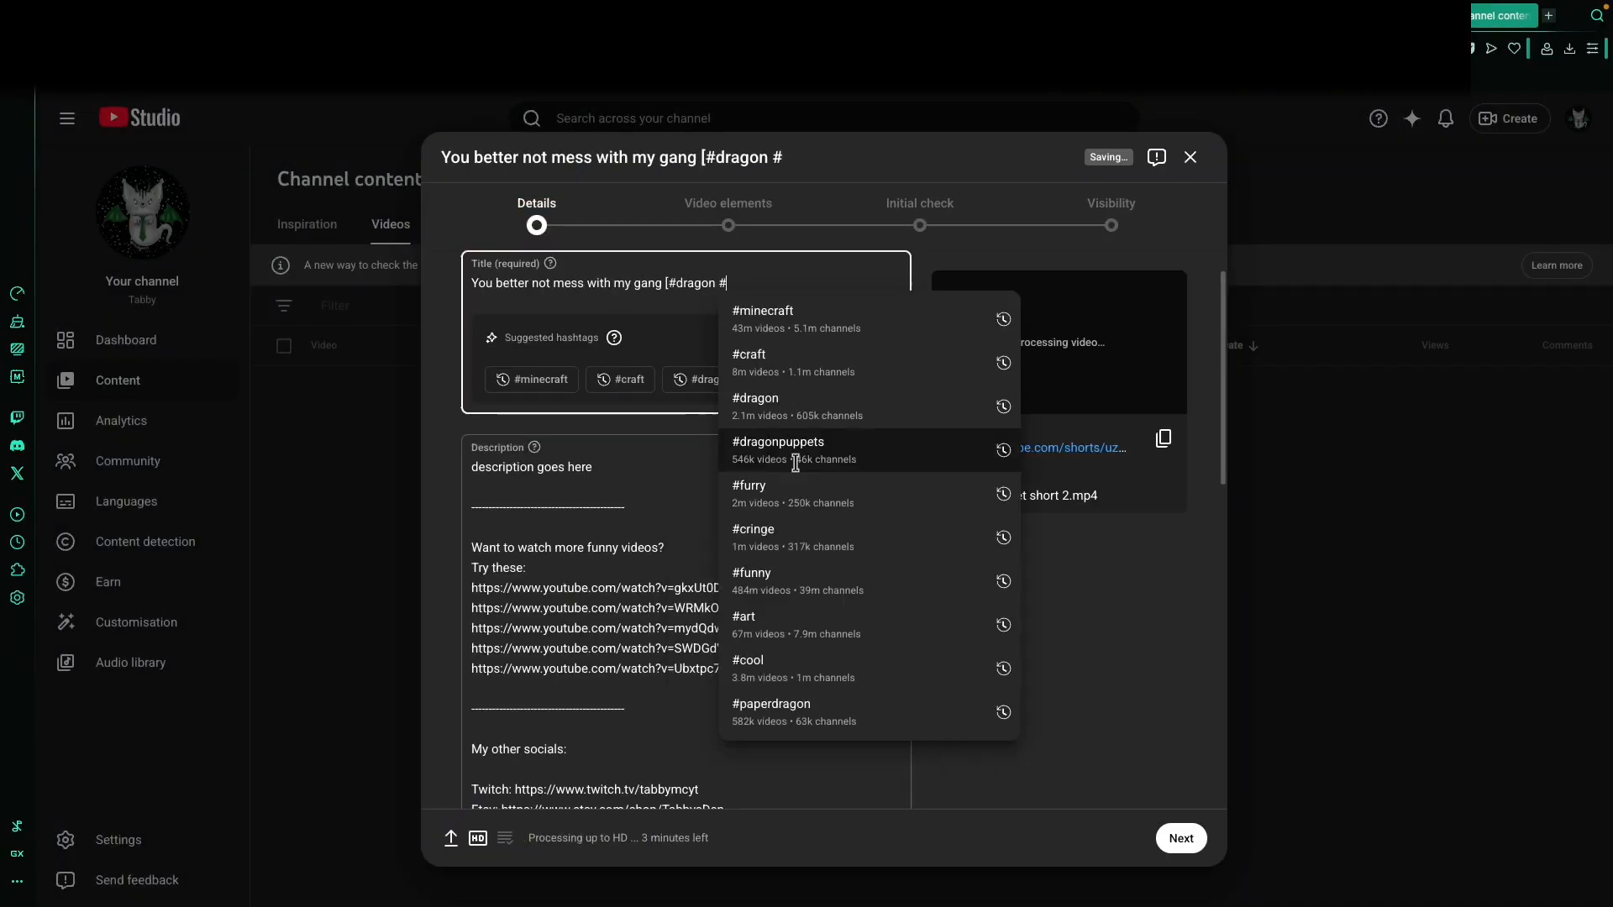
click(794, 463)
text(#funny #cringe #art #craft #skit #comedy])
Step: Replace the description placeholder with "You better not mess with my gang..." and a note that the silly video was made to film the editing process
triple_click(537, 479)
text(You better not mess with my gang... I don't really have anything else to say a)
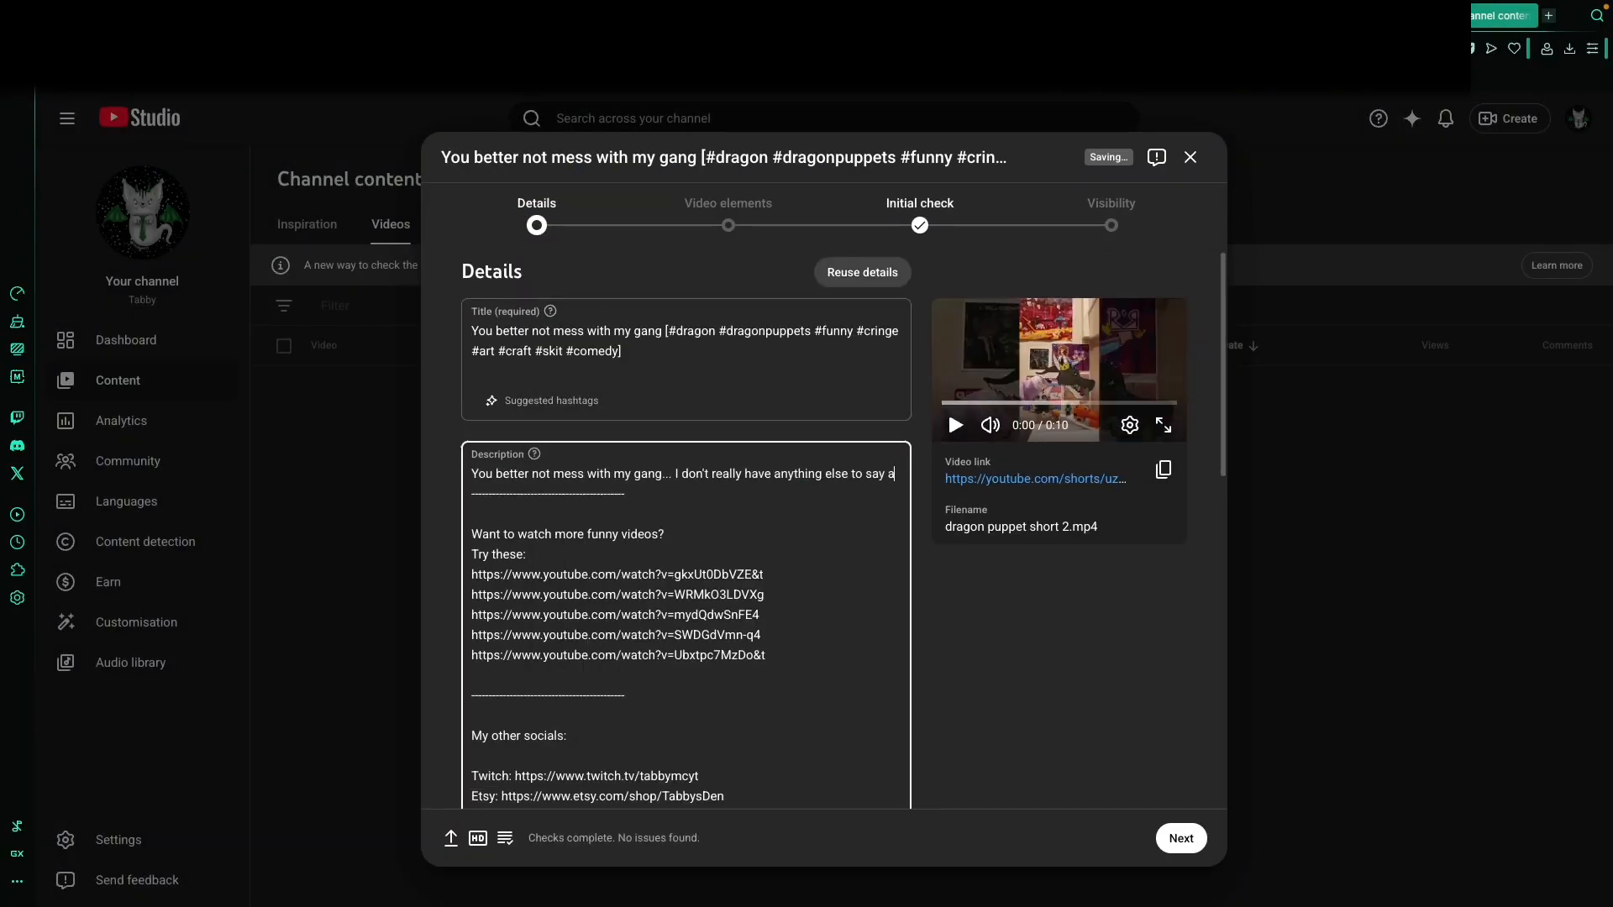
key(BackSpace)
text(other than that, so yeah. This is just a silly little video I made purely for the purpose of filming how I edit my videos.)
key(Return)
Step: Fill in the description's Tags line with #dragon #dragonpuppets #funny #cringe #art #craft #skit #comedy #comedyskits #artist #silly #trend #fyp #shorts
scroll(519, 695, down, 3)
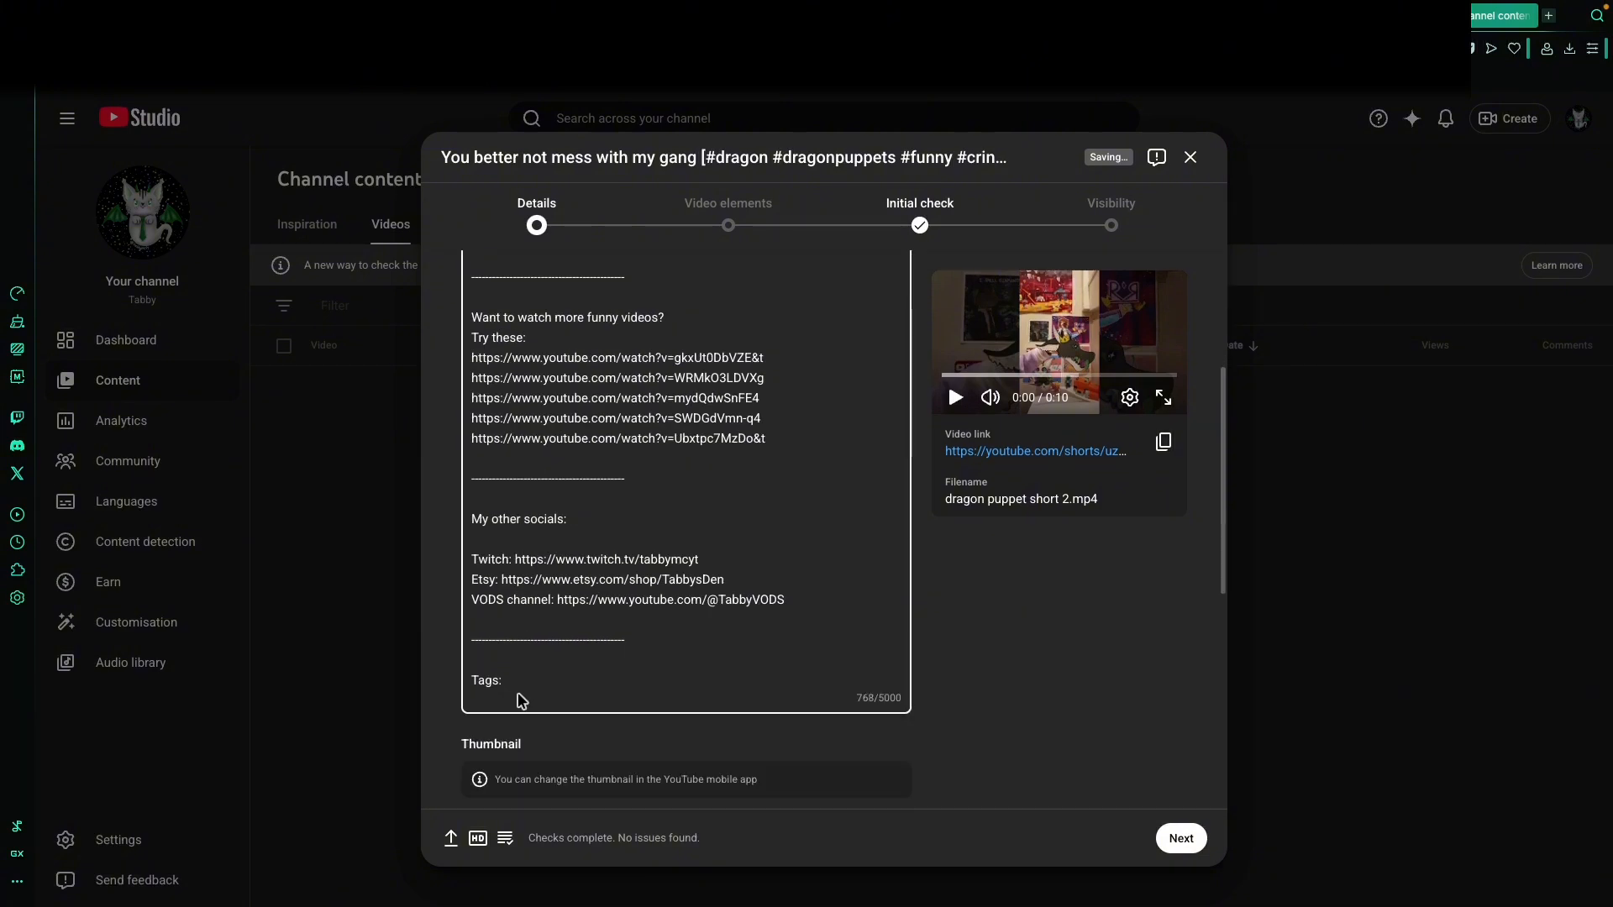
scroll(523, 702, down, 1)
click(533, 640)
text(#dragon #dragonpuppets #funny #cringe #art #craft #skit #comedy #comedyskits #artist #silly #trend #fyp #shorts #)
Step: Check the remaining upload details, return to the Details stage and add #dragonpuppetarmy to the end of the description's tags
scroll(514, 729, down, 6)
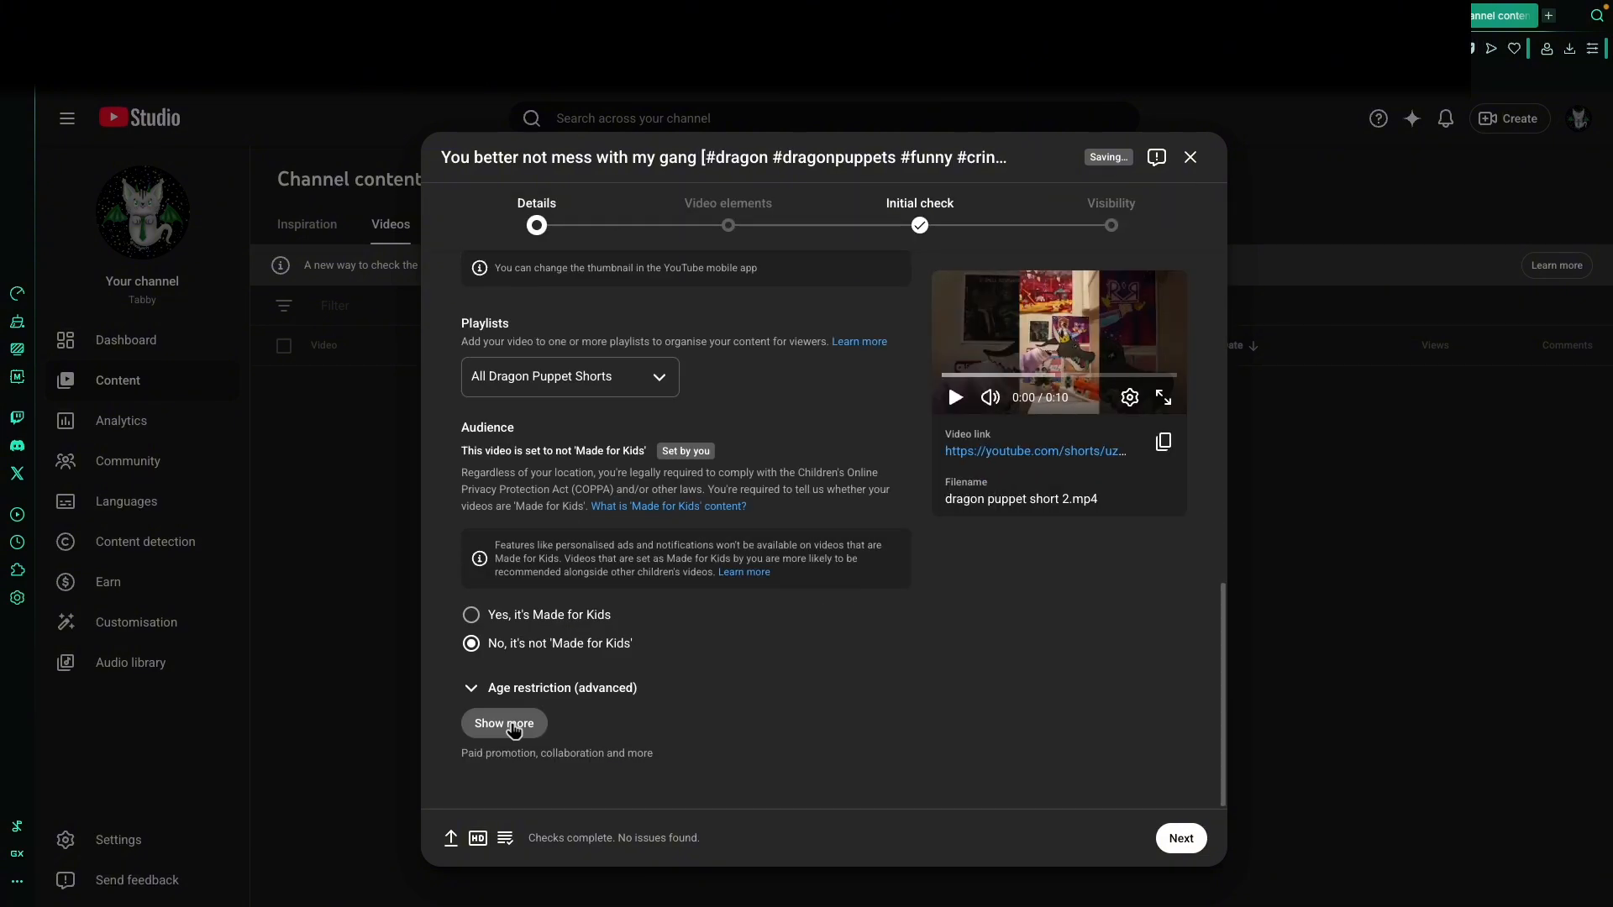
click(1181, 838)
click(537, 210)
scroll(686, 588, down, 5)
click(810, 554)
text(dragonpuppetarmy #)
Step: Review the completed title and description and proceed to the upload's Visibility stage
scroll(922, 612, up, 5)
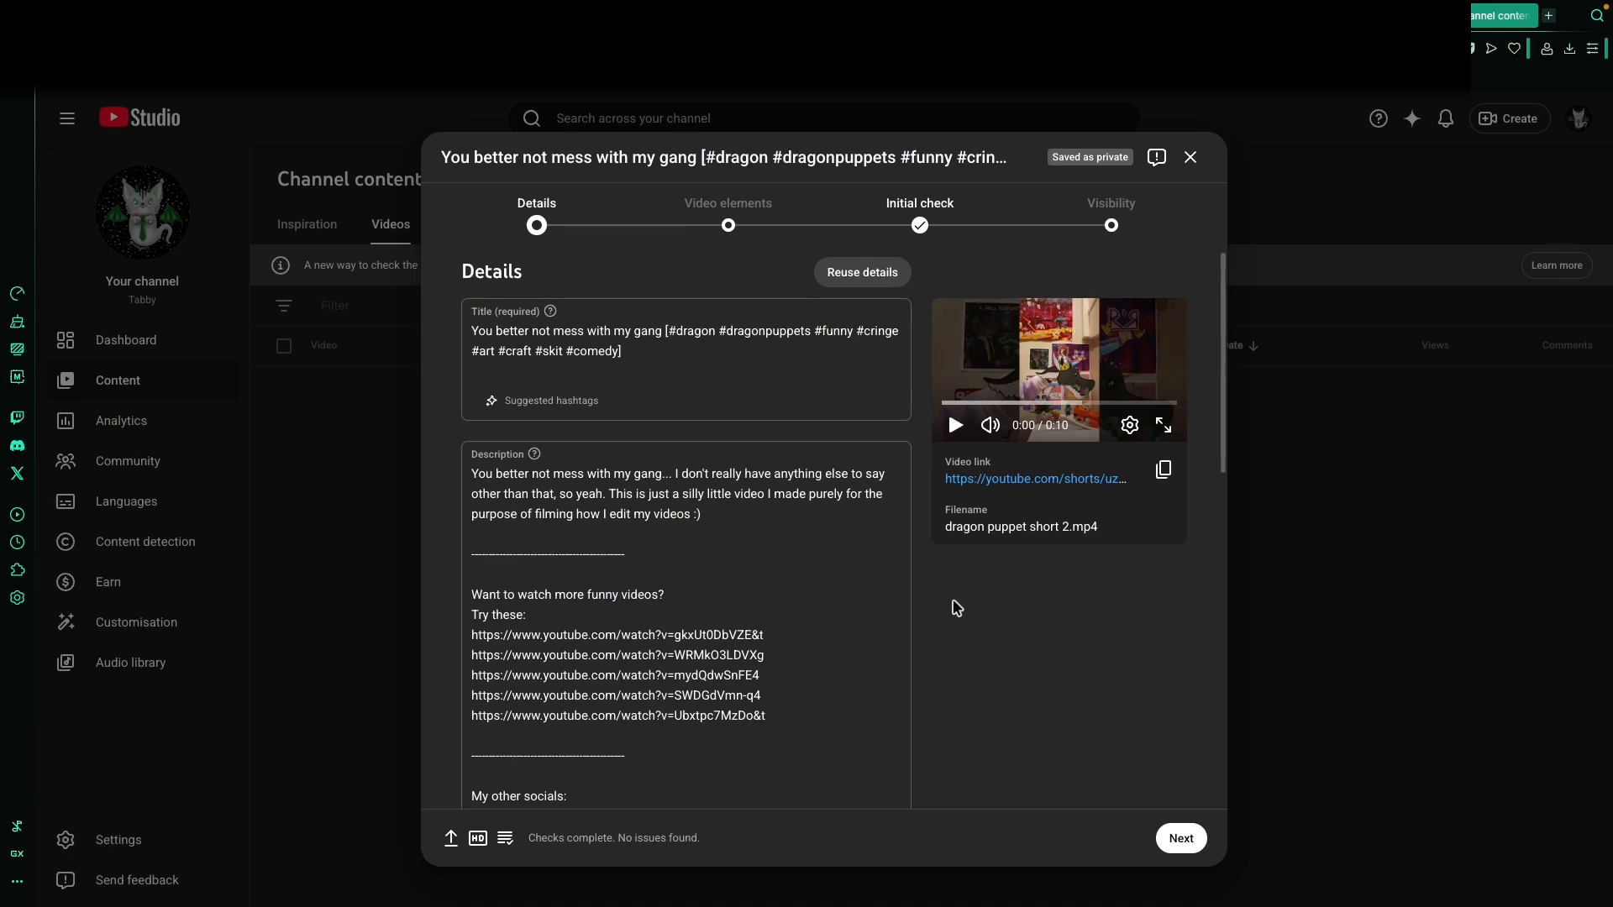
click(1111, 210)
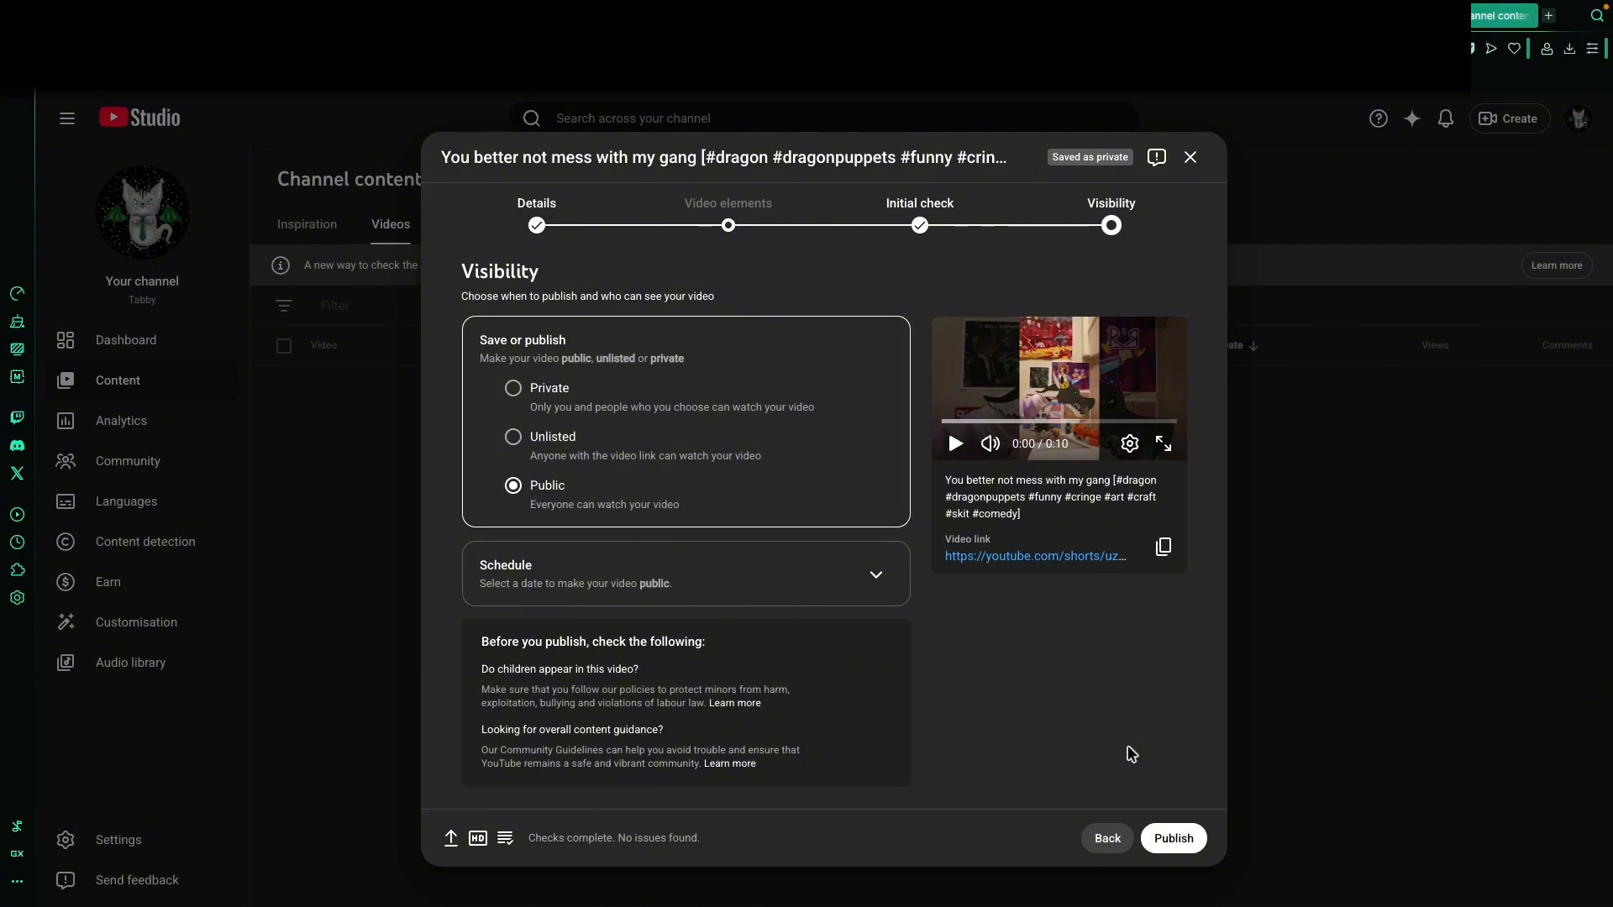